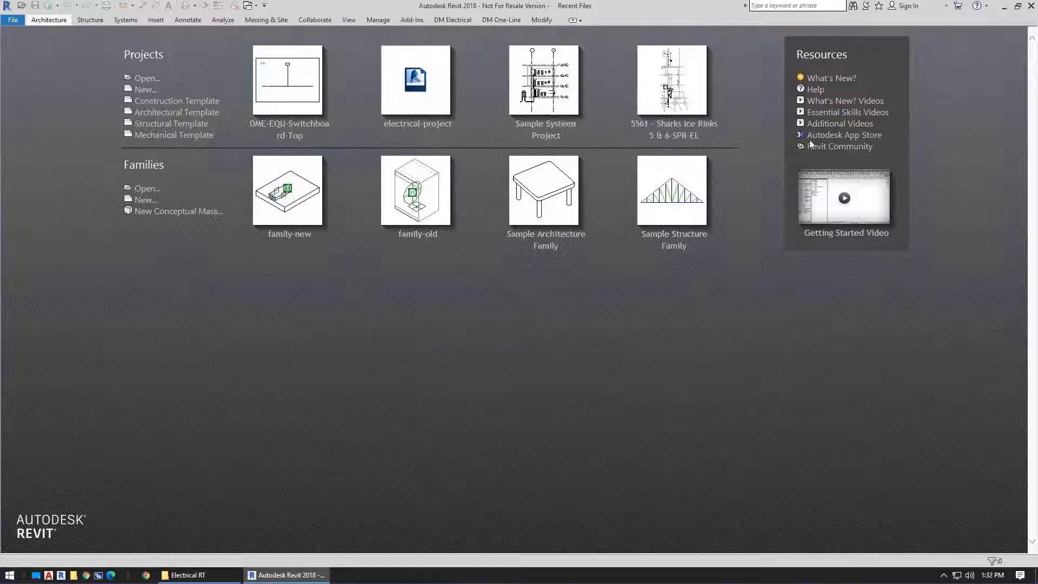
Step: Open the Sample Systems Project and create a new drafting view in it
left_click(562, 95)
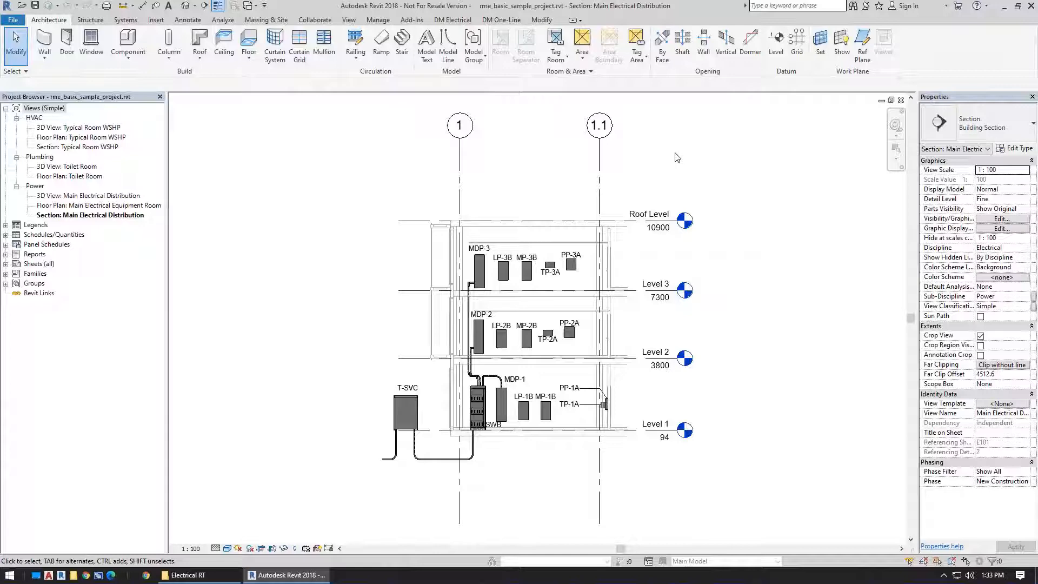
left_click(352, 20)
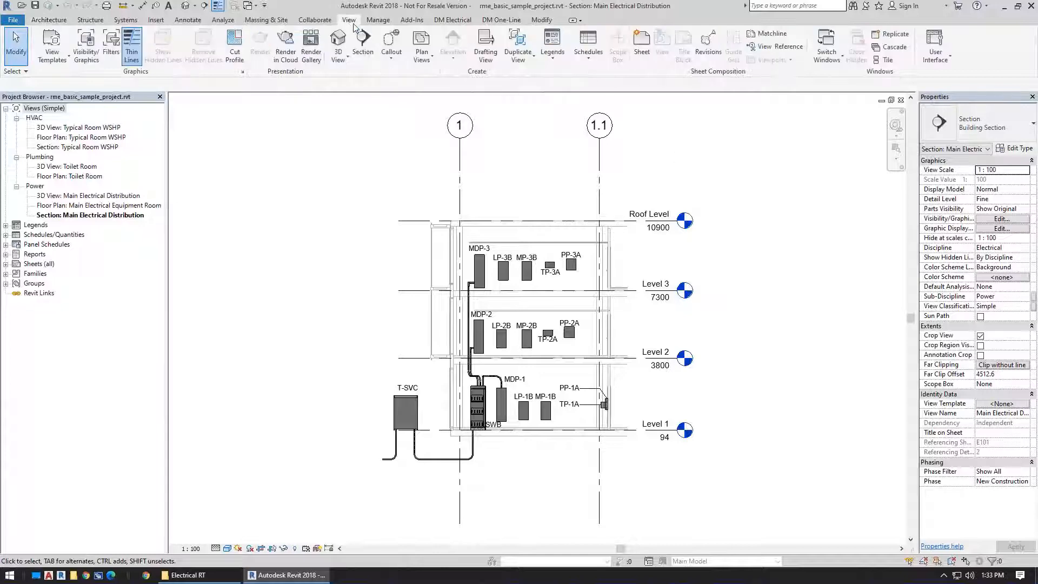
left_click(485, 46)
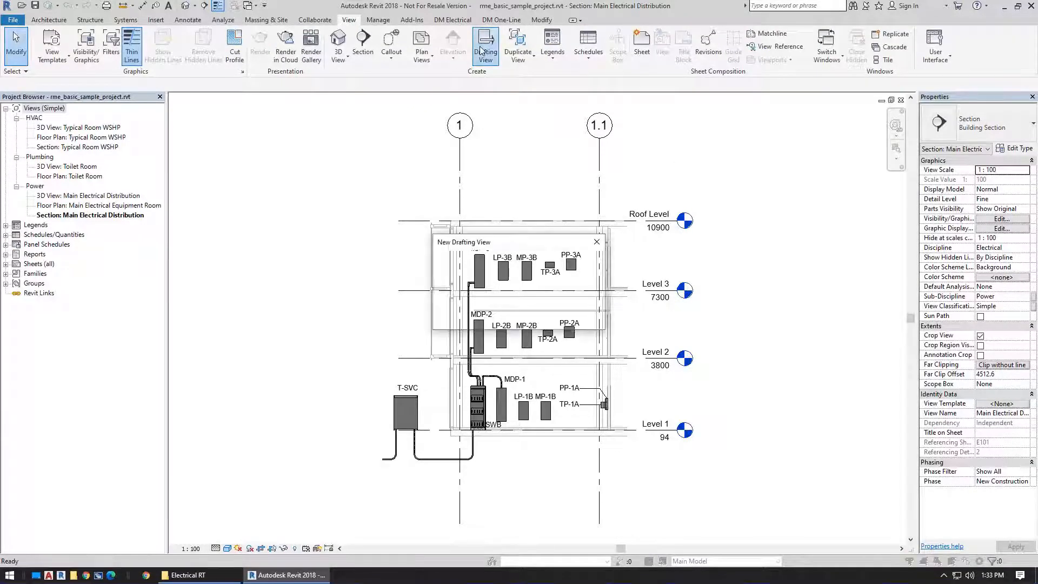
left_click(534, 316)
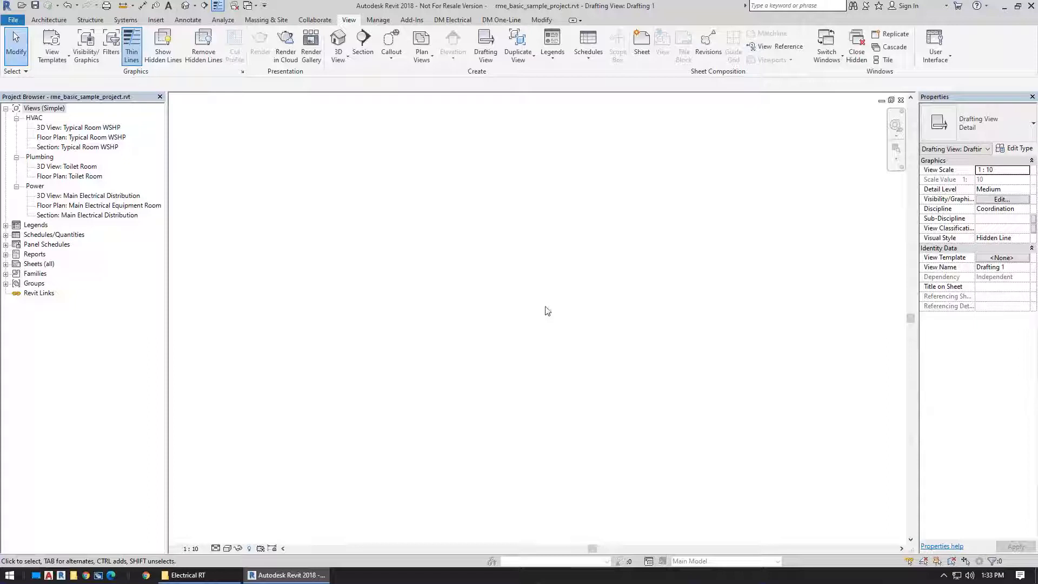
Step: Examine the equipment types and one-line diagram graphics offered when inserting new one-line equipment, then leave without creating any
left_click(503, 21)
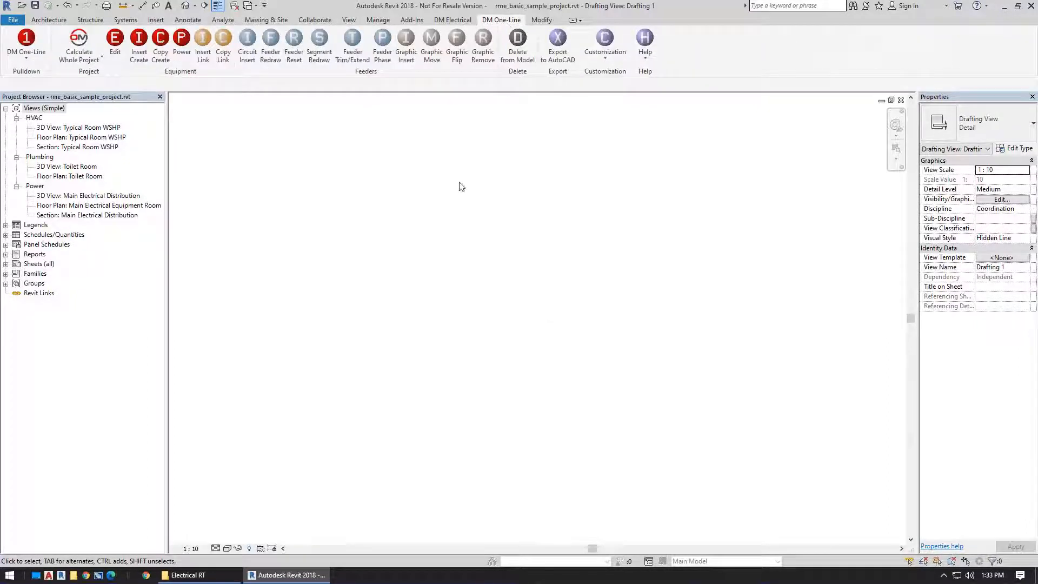
left_click(131, 50)
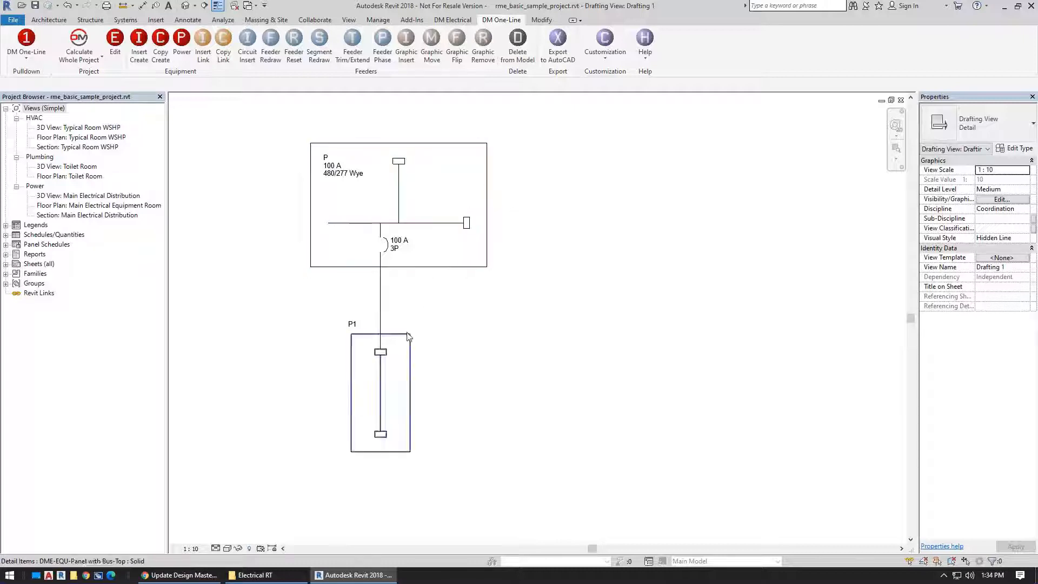
left_click(139, 47)
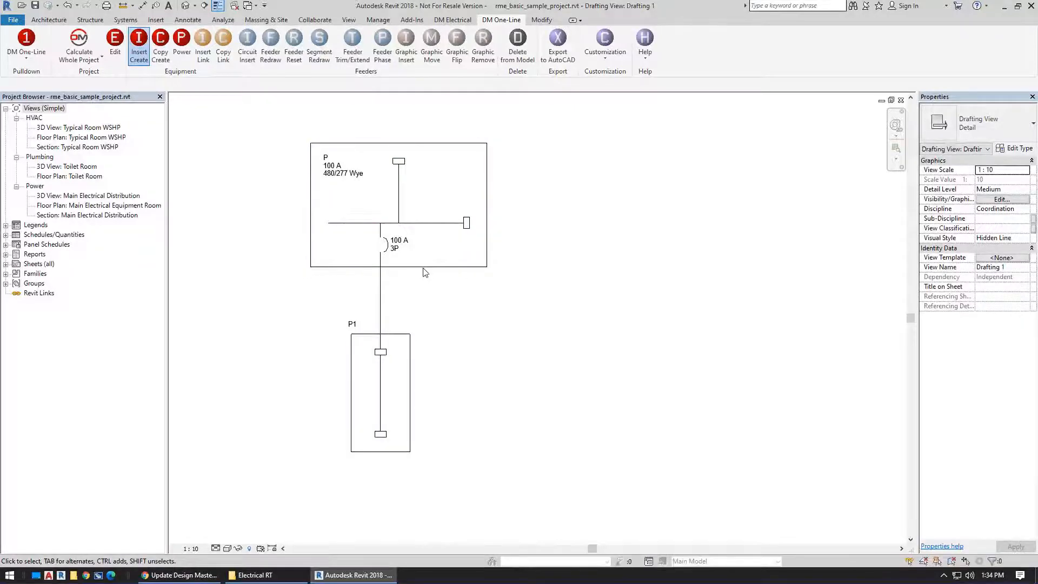
left_click(422, 268)
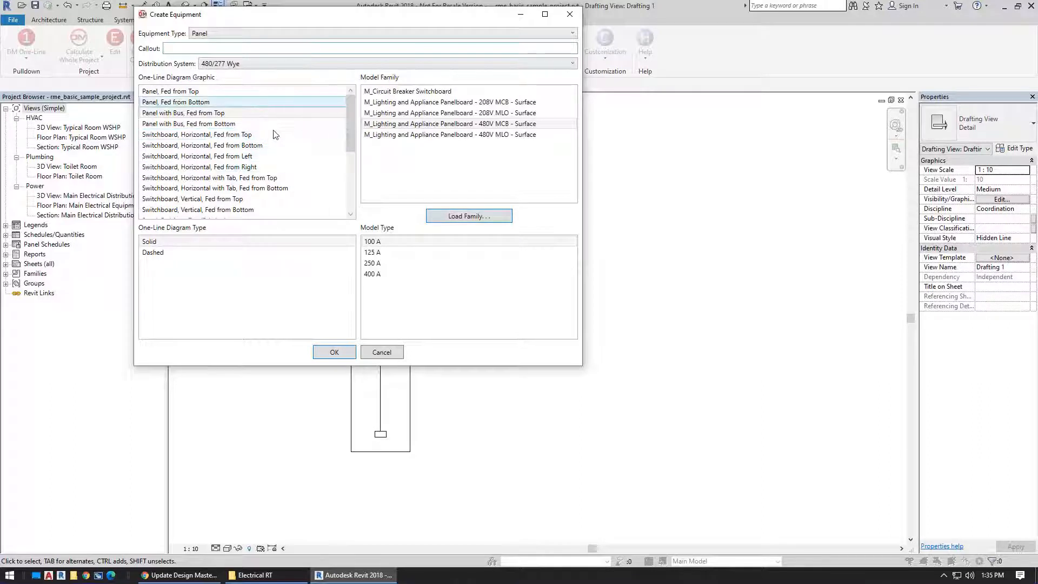
left_click(241, 35)
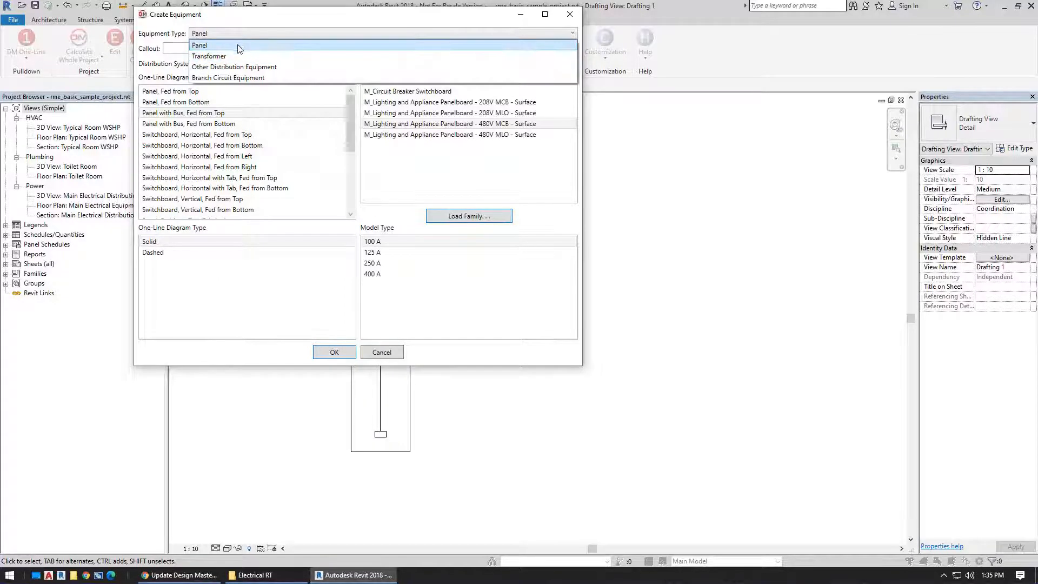
left_click(241, 35)
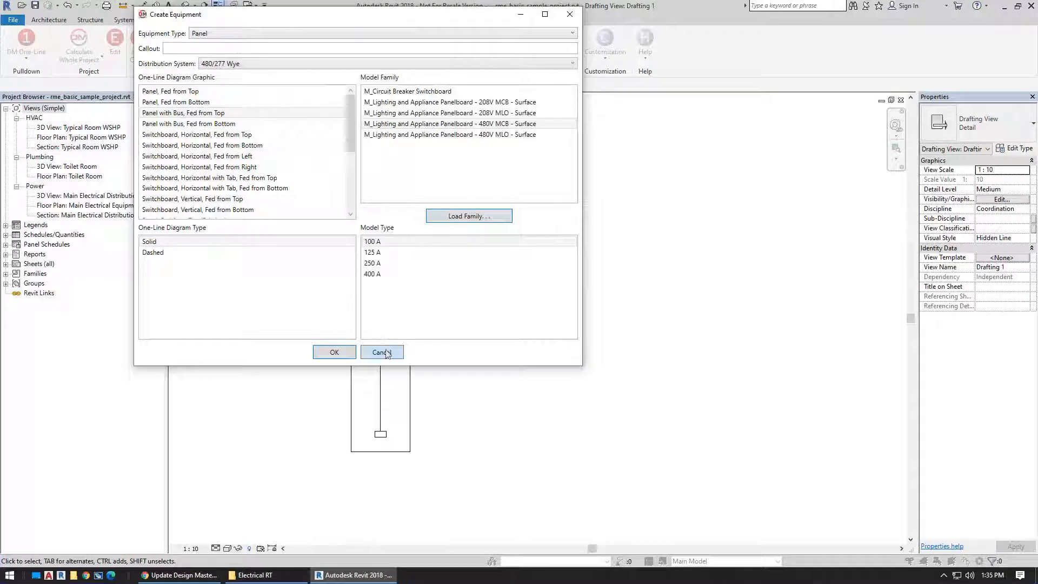
key("Return")
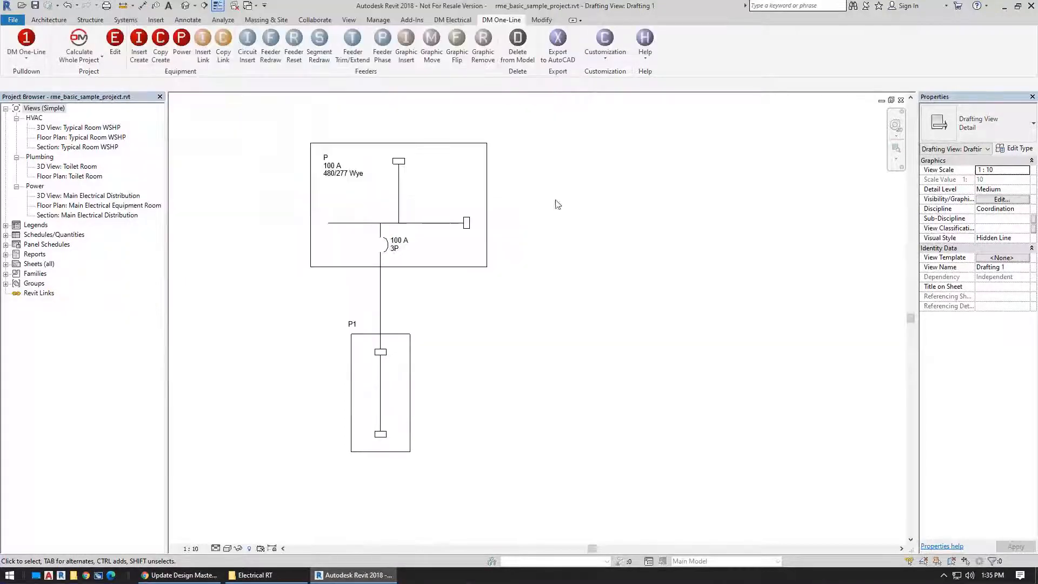
Step: Open the one-line Device Graphics customization file and review its equipment type definitions
left_click(607, 56)
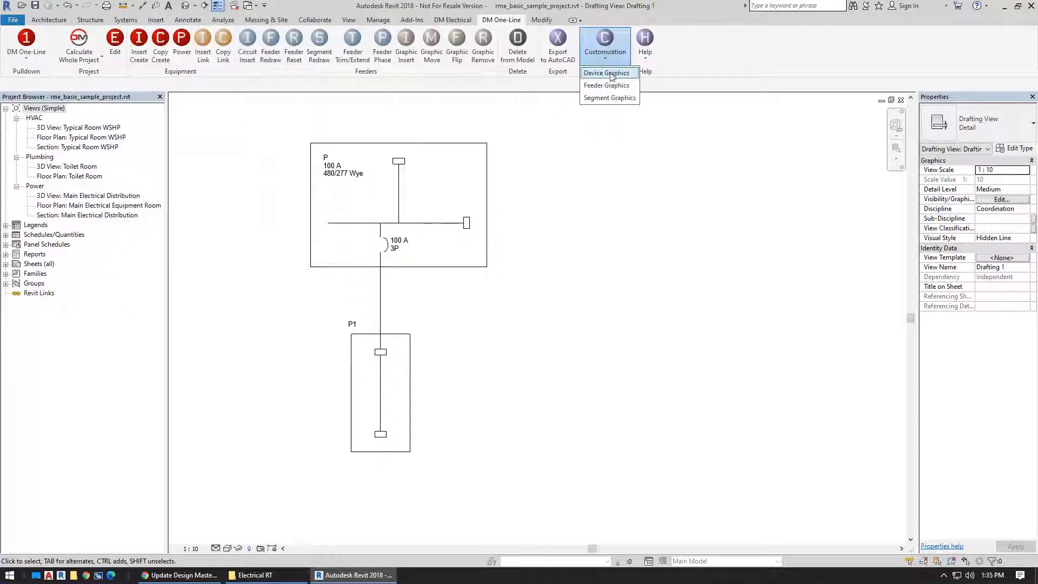
left_click(608, 73)
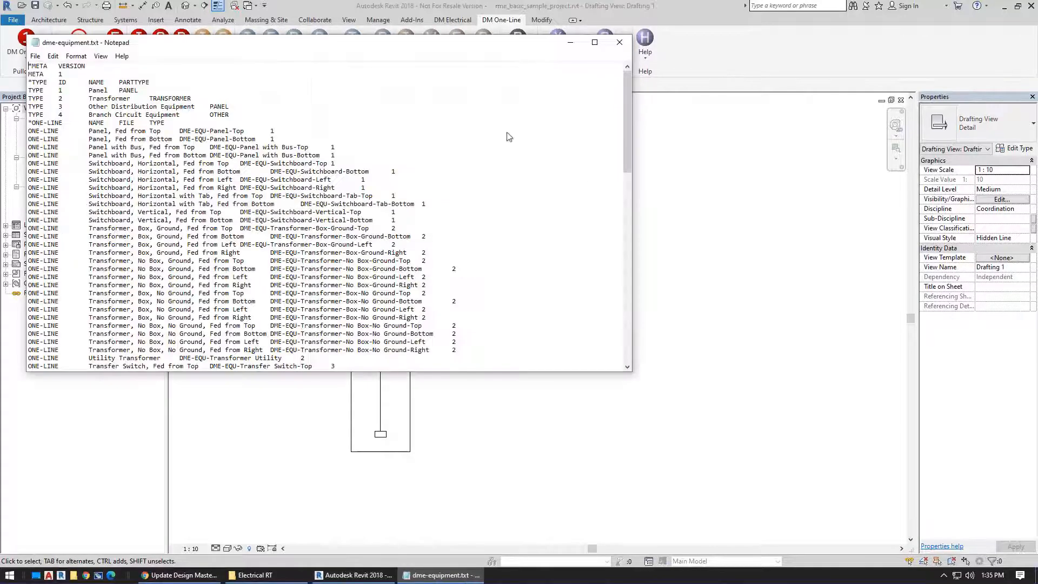
left_click_drag(279, 45, 401, 53)
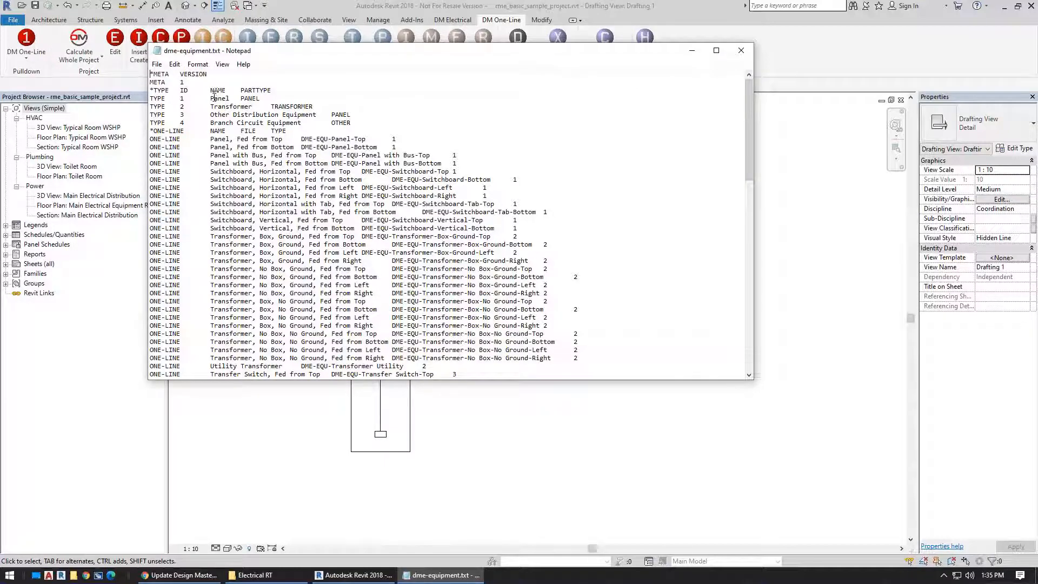
left_click(226, 106)
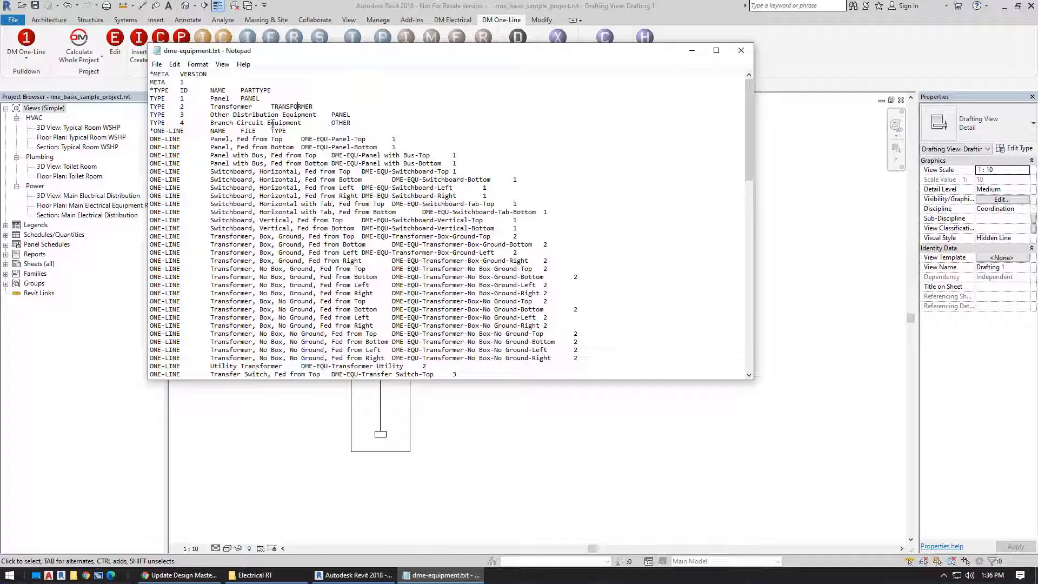
left_click(691, 51)
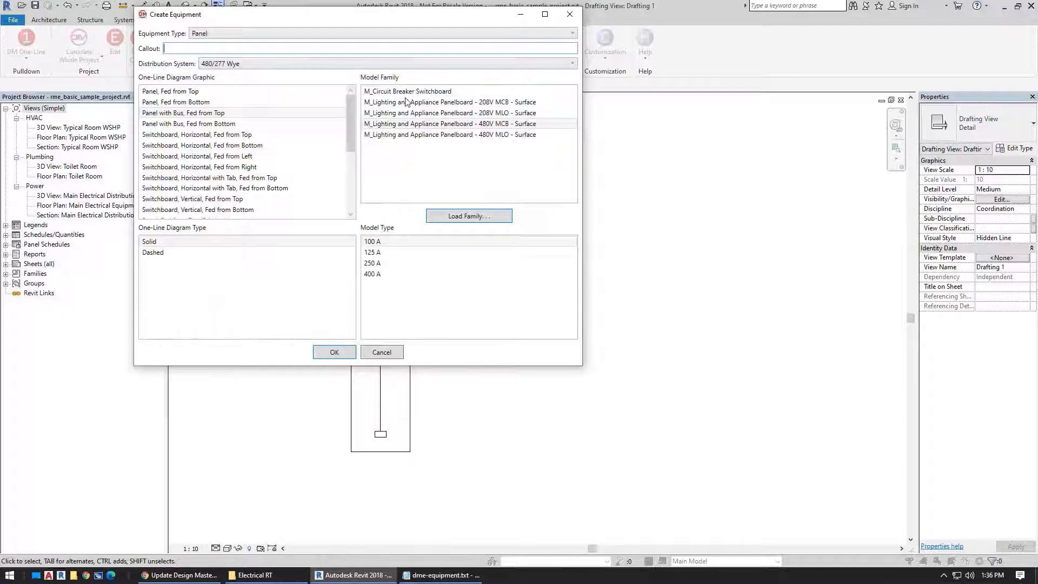
Step: Compare the graphics and model families offered for the Transformer and Branch Circuit Equipment types when creating equipment
left_click(281, 34)
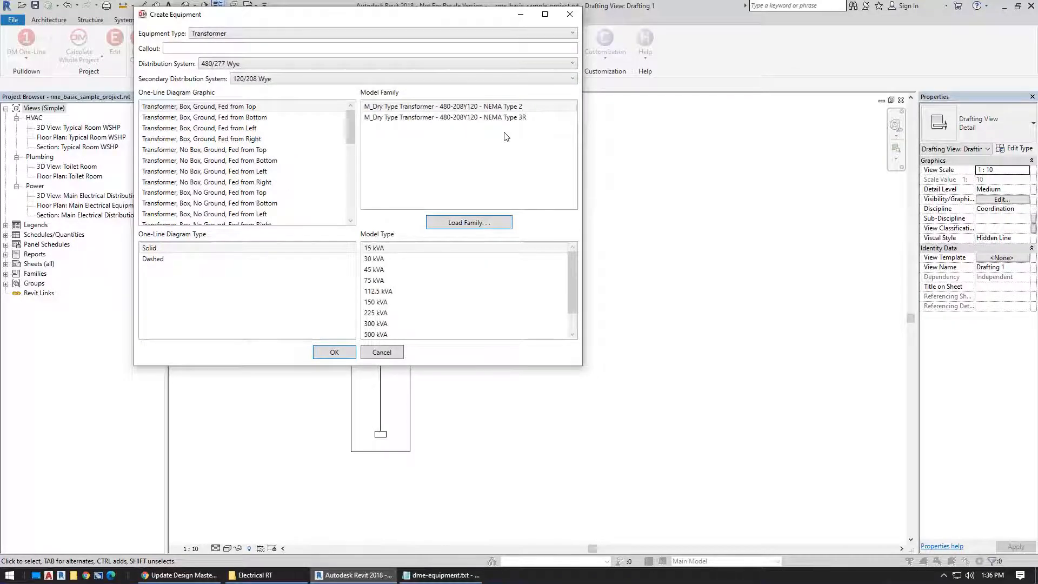
left_click(236, 33)
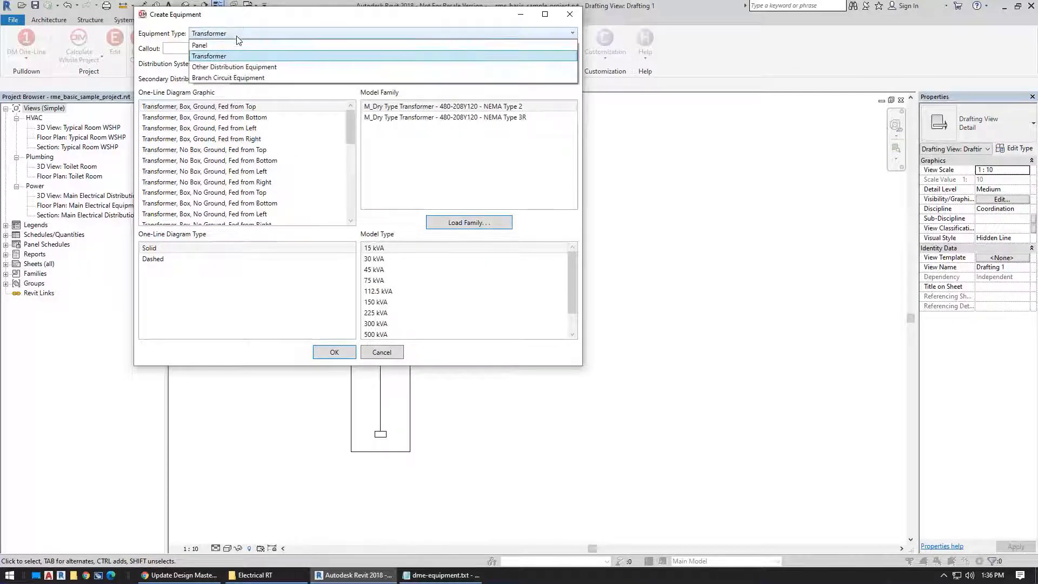
left_click(235, 78)
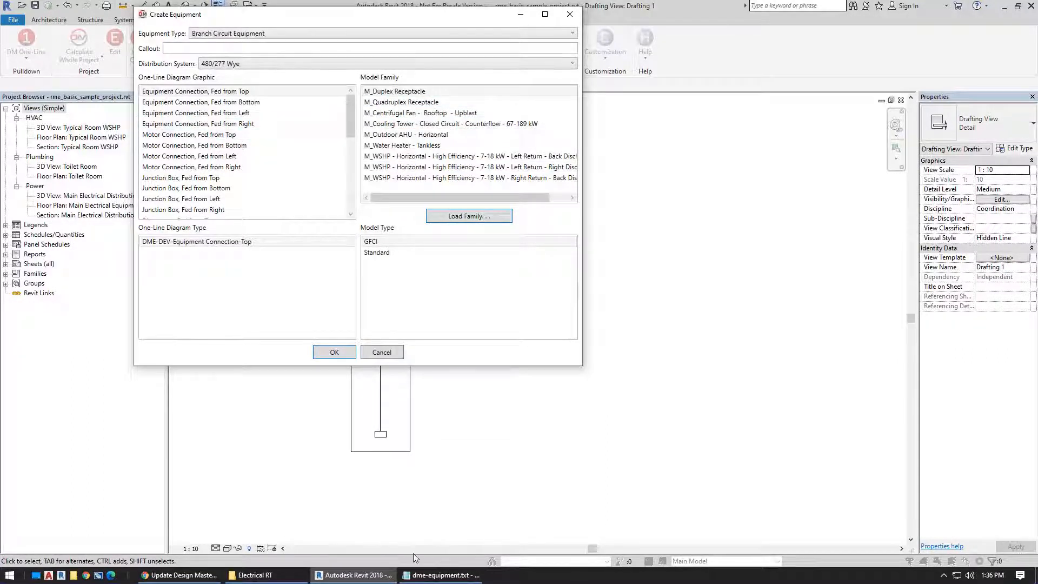
Step: Review the ONE-LINE entries in dme-equipment.txt, then close the file and cancel the equipment creation
left_click(442, 576)
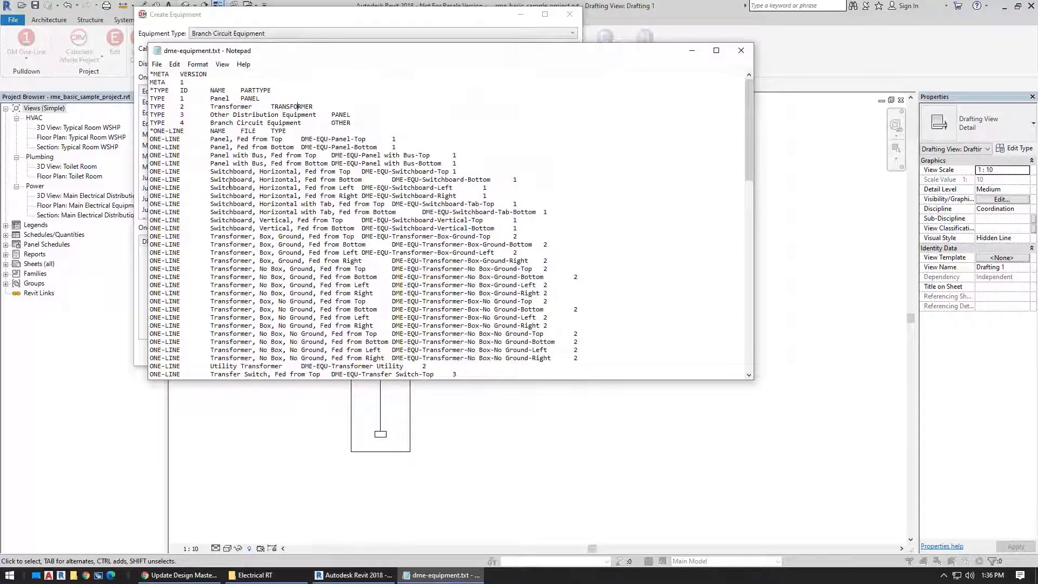
scroll(192, 139, "down", 1)
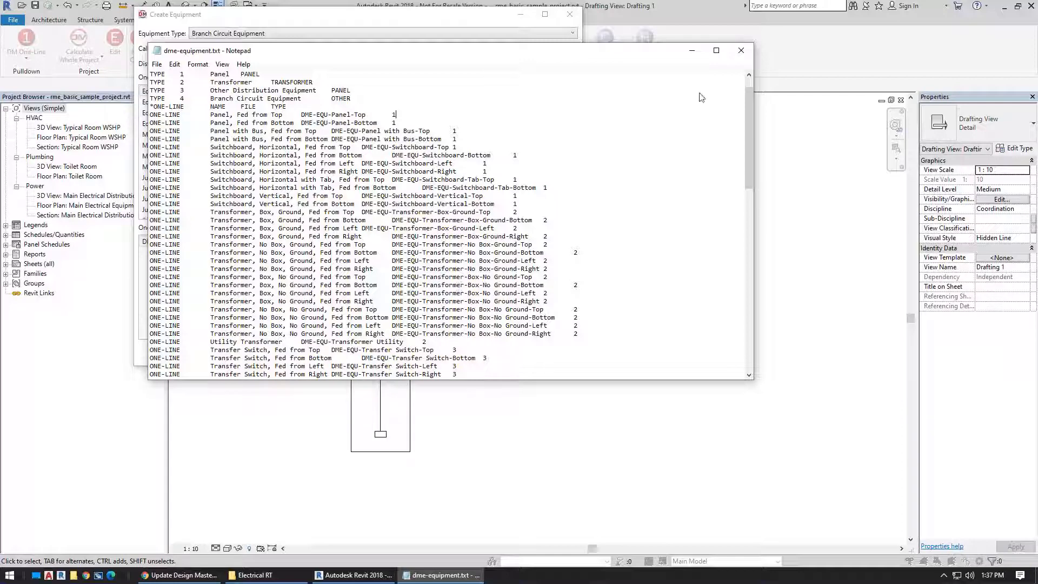
left_click(745, 52)
left_click(386, 351)
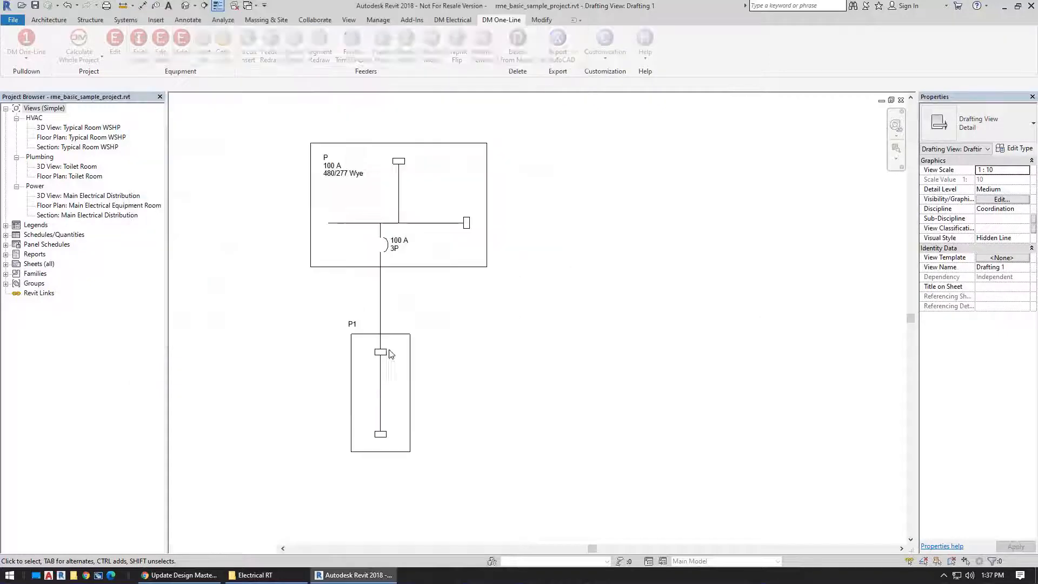
Step: Open the family of switchboard P for a look, then return to the maximized drafting view
left_click(487, 161)
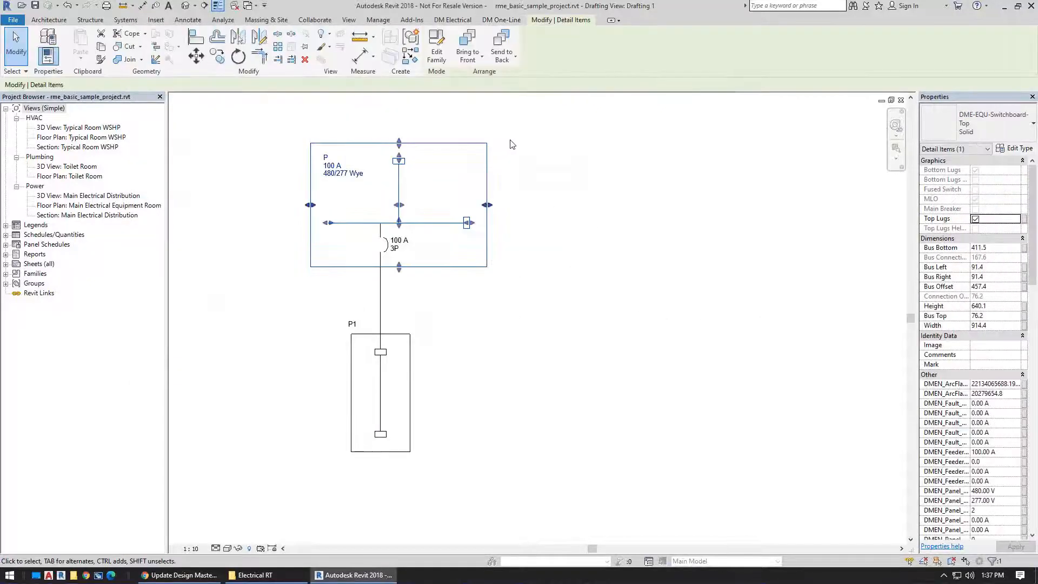
left_click(437, 51)
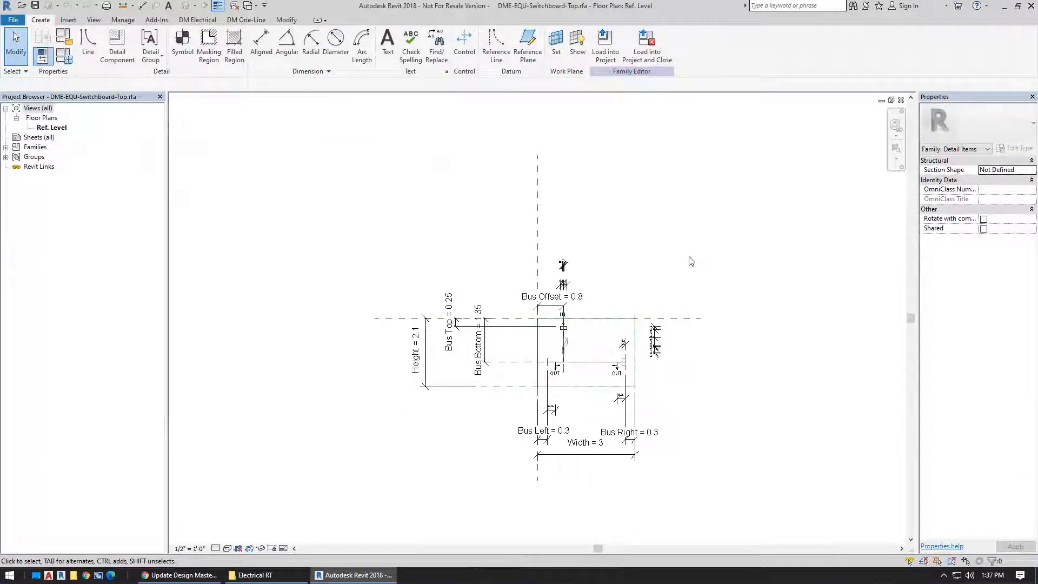
left_click(890, 100)
left_click(388, 130)
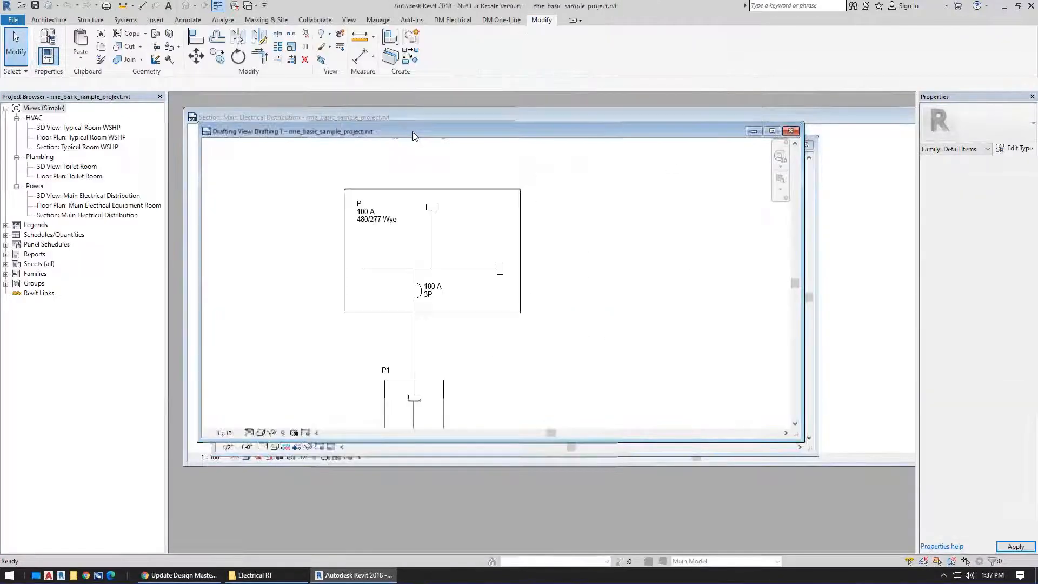
left_click(772, 131)
Step: Stretch switchboard P to about 1634 mm wide and 783 mm high, with its horizontal bus about 467 mm below the upper edge
left_click(486, 238)
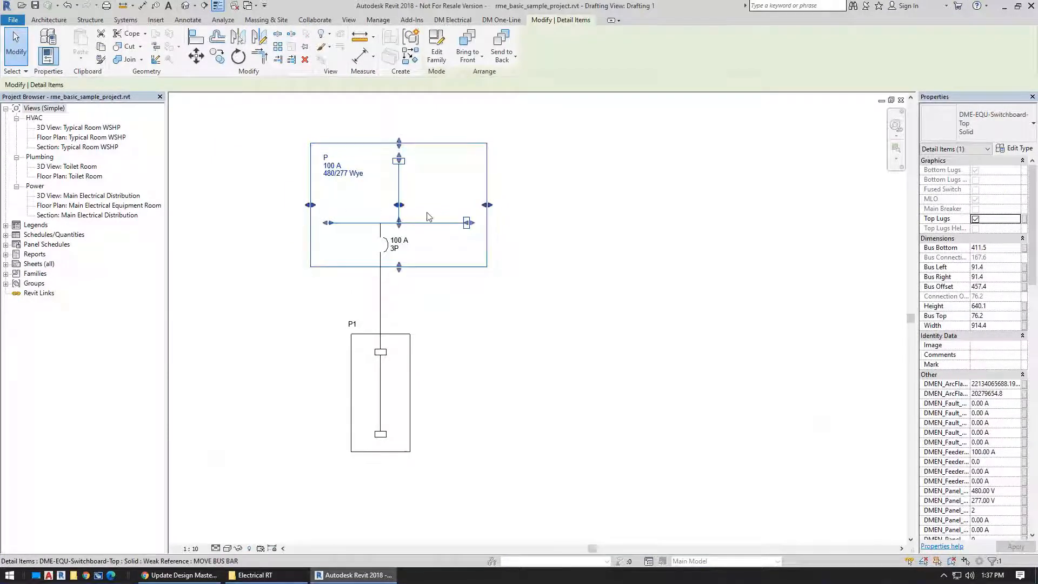
left_click_drag(487, 205, 625, 205)
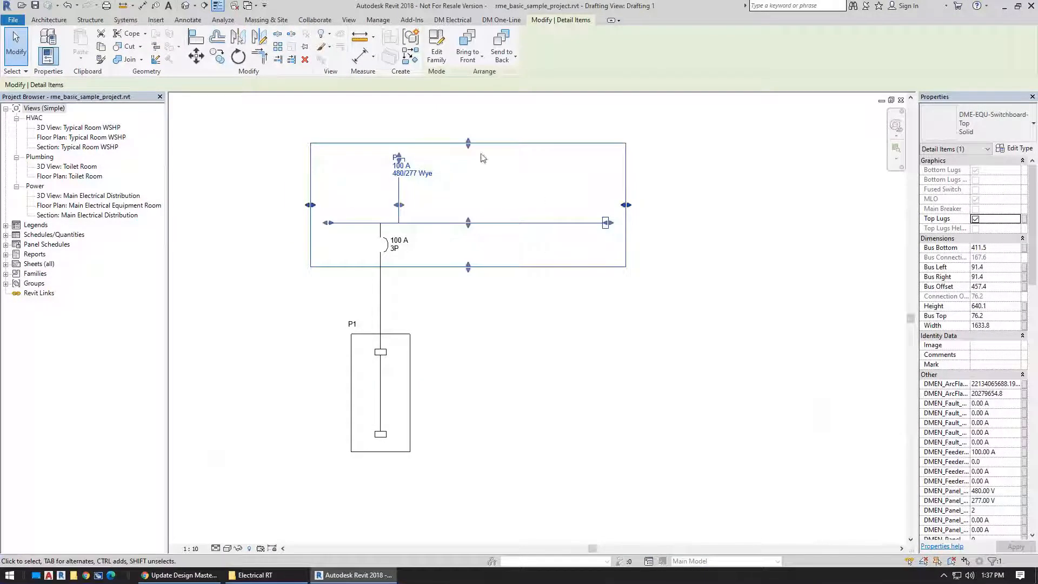
left_click_drag(468, 142, 468, 115)
left_click_drag(468, 222, 470, 210)
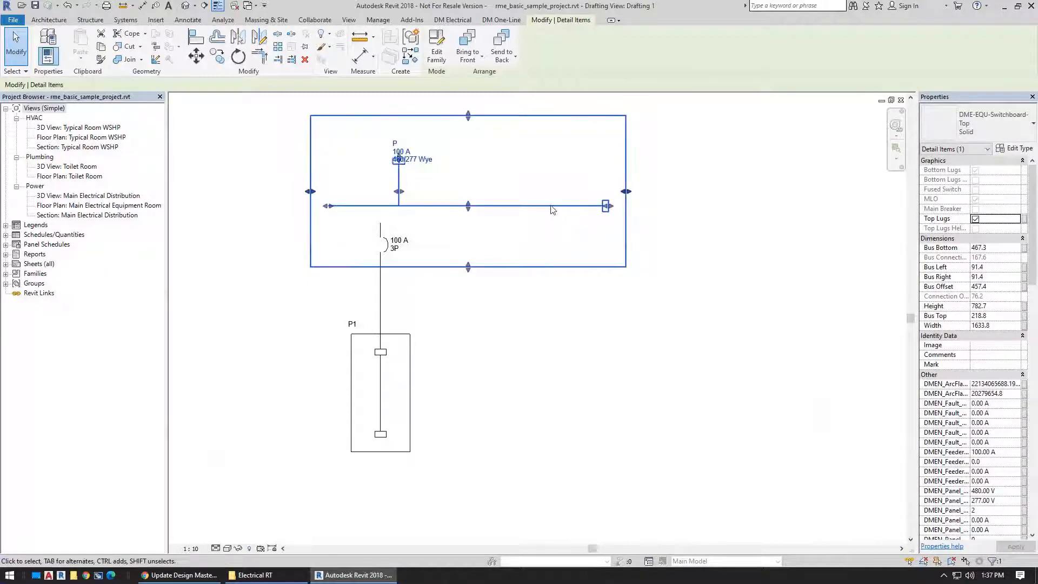
Step: Widen switchboard P to about 1900 mm and adjust its bus to about 366 mm offset, 129 mm top and 185 mm right
left_click_drag(609, 207, 547, 209)
left_click_drag(627, 194, 677, 190)
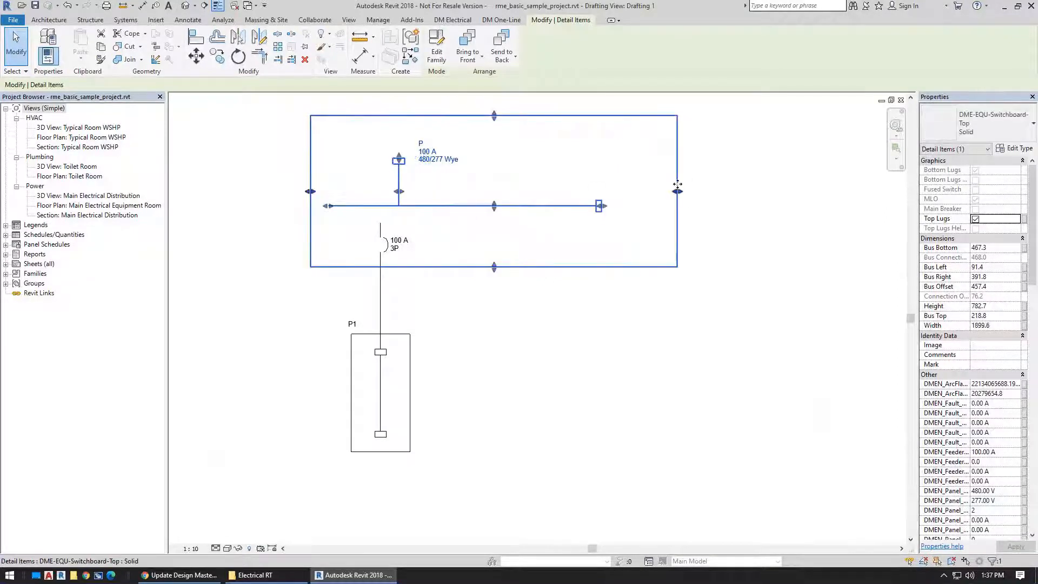
left_click_drag(401, 163, 383, 144)
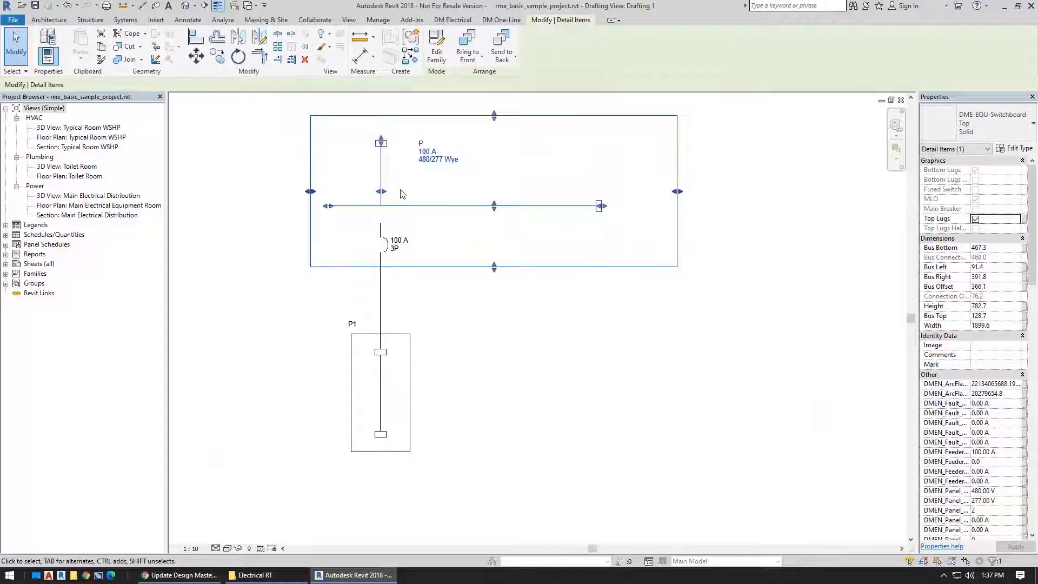
left_click_drag(599, 206, 639, 206)
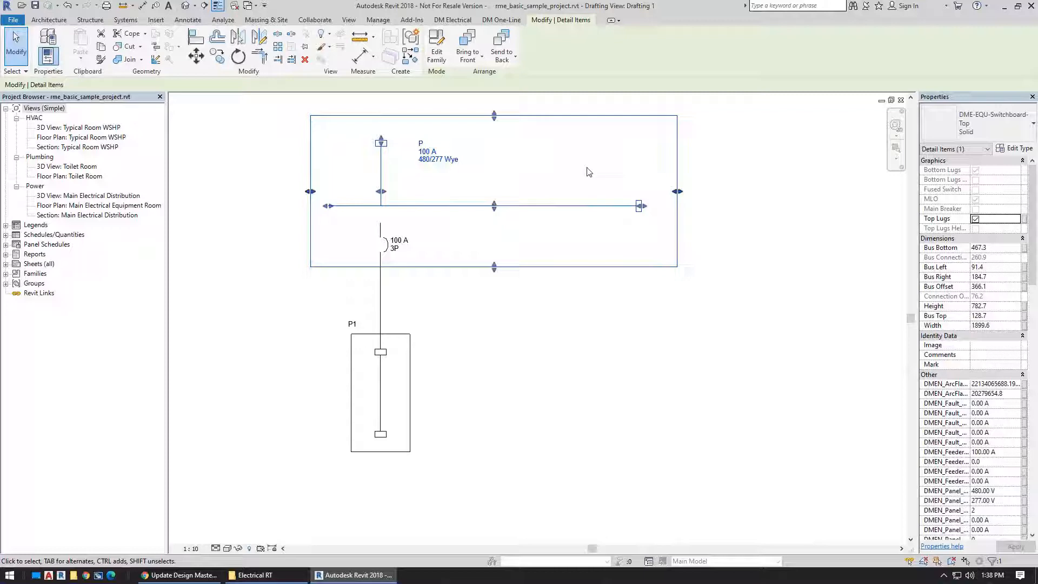
Step: Open the family of switchboard P for editing and inspect its upstream and downstream connection items
left_click(609, 146)
left_click(646, 115)
left_click(436, 47)
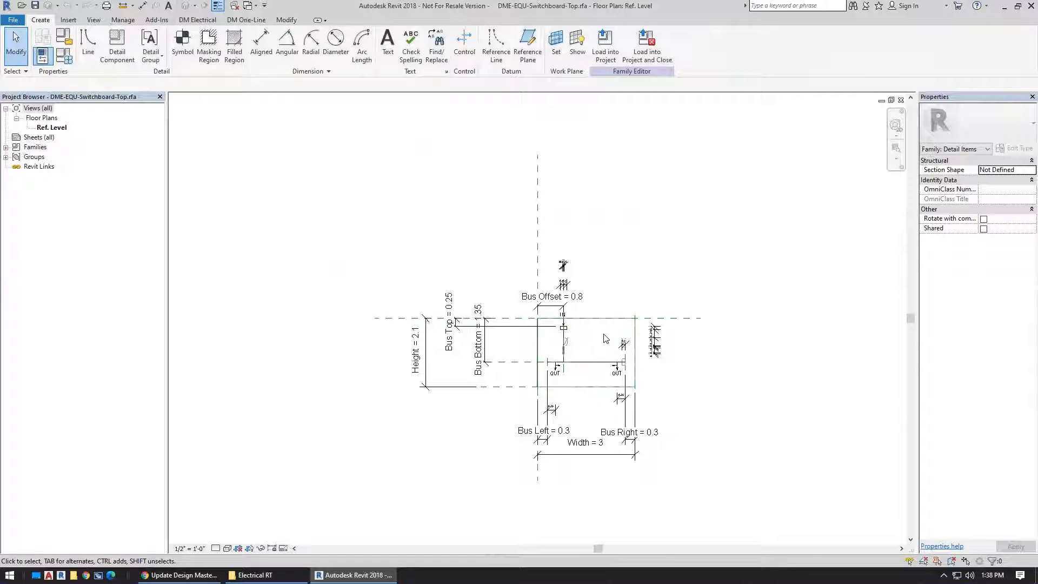
scroll(580, 349, "up", 5)
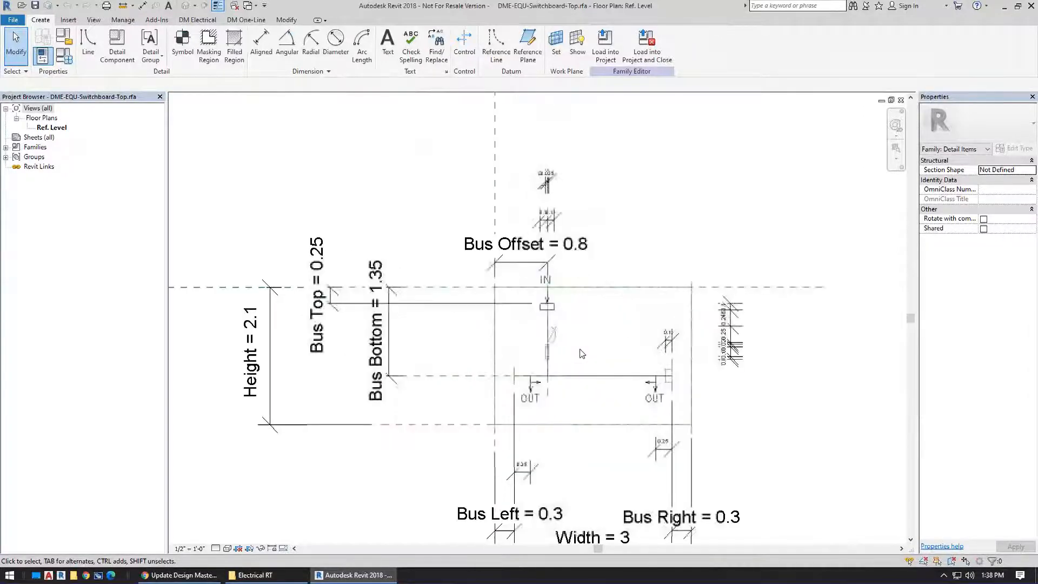
scroll(580, 348, "up", 1)
left_click(543, 287)
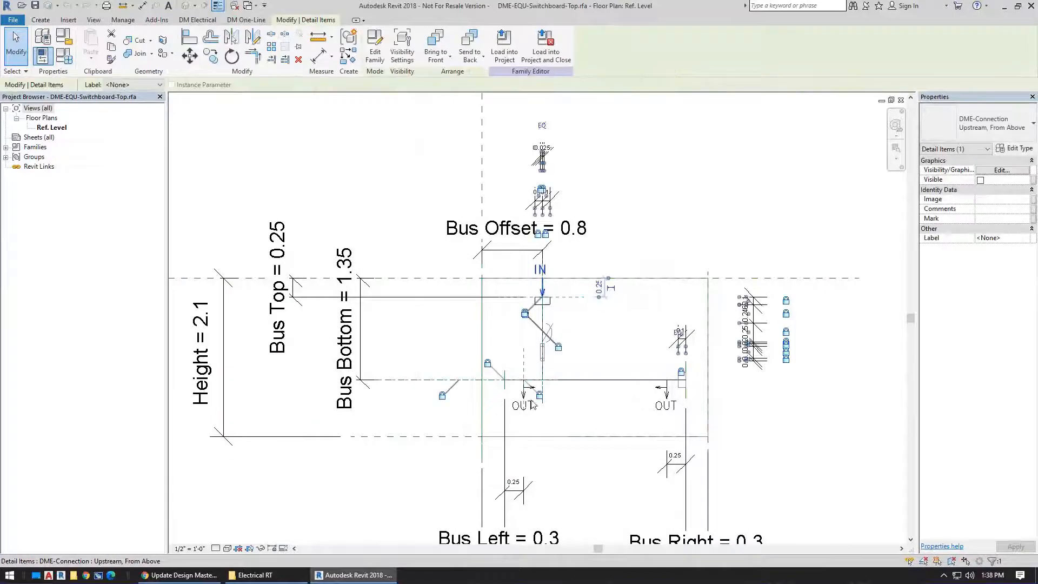
left_click(666, 393)
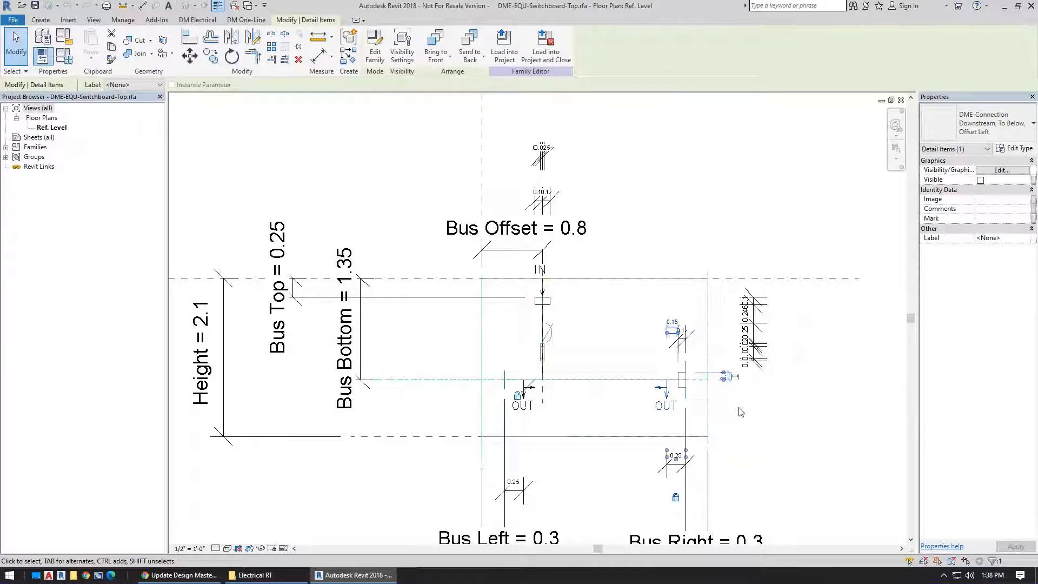
Step: Examine the upstream connection item in the switchboard family, including its alignment constraints and its position relative to the bus and downstream connections
left_click(652, 212)
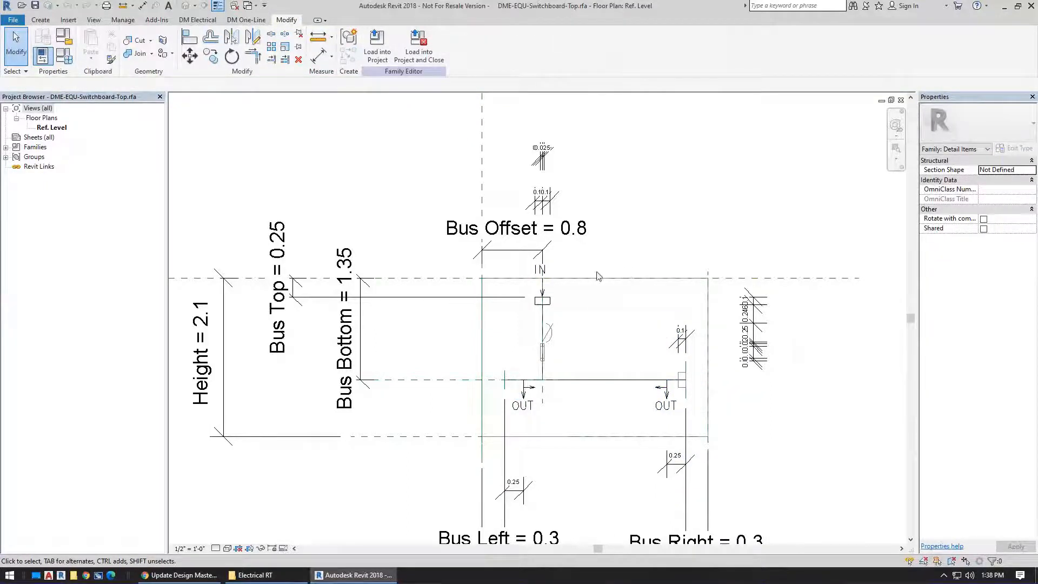
left_click(546, 292)
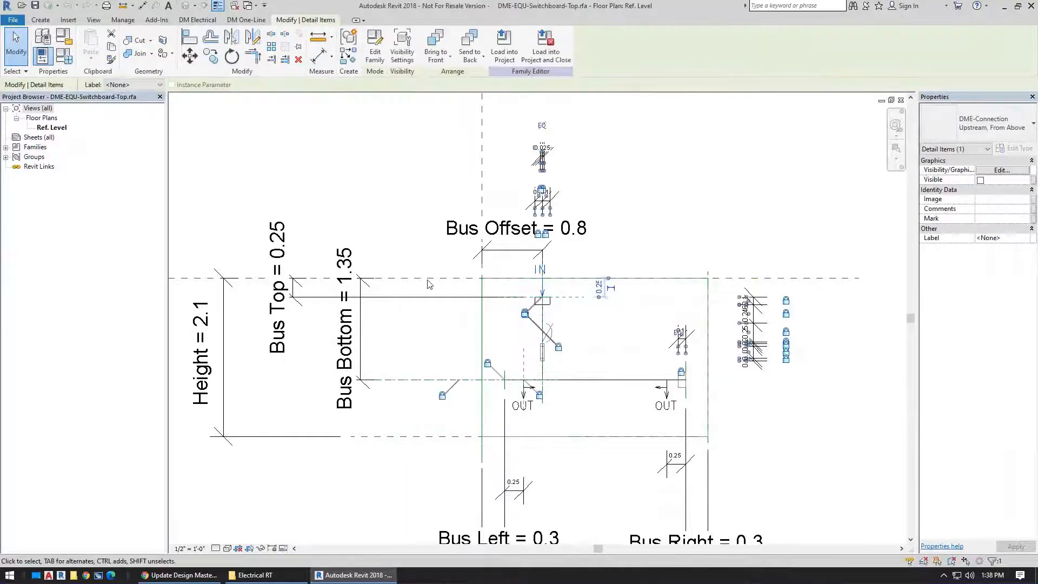
key("Escape")
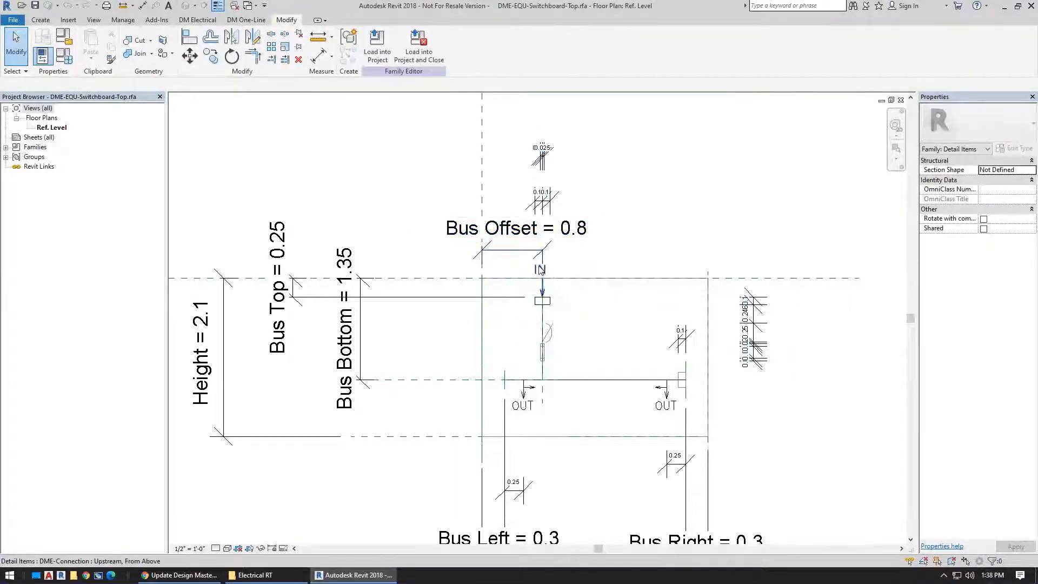
scroll(554, 278, "up", 3)
left_click(551, 278)
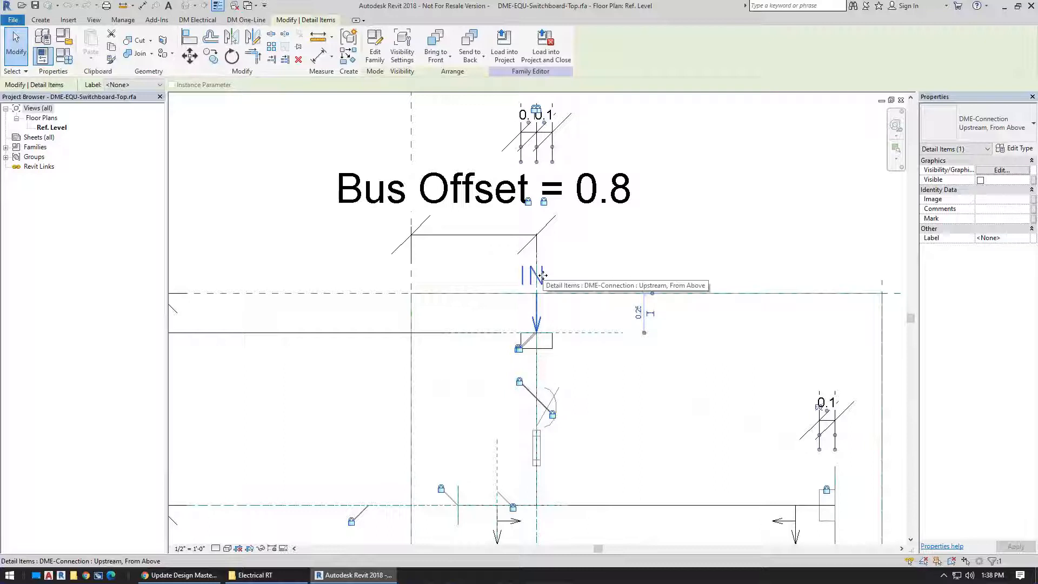
middle_click_drag(541, 275, 515, 219)
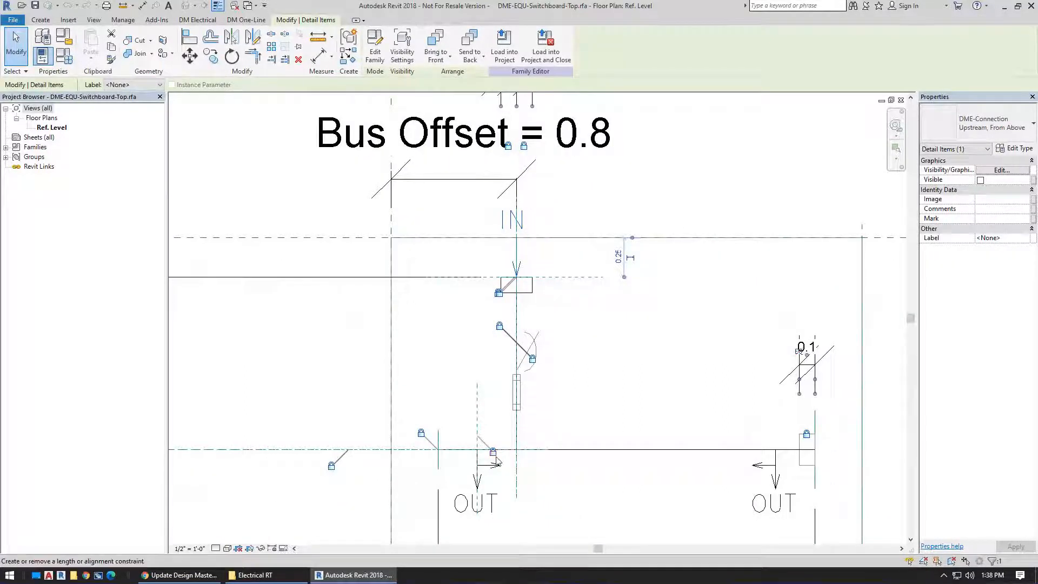
middle_click_drag(714, 461, 662, 306)
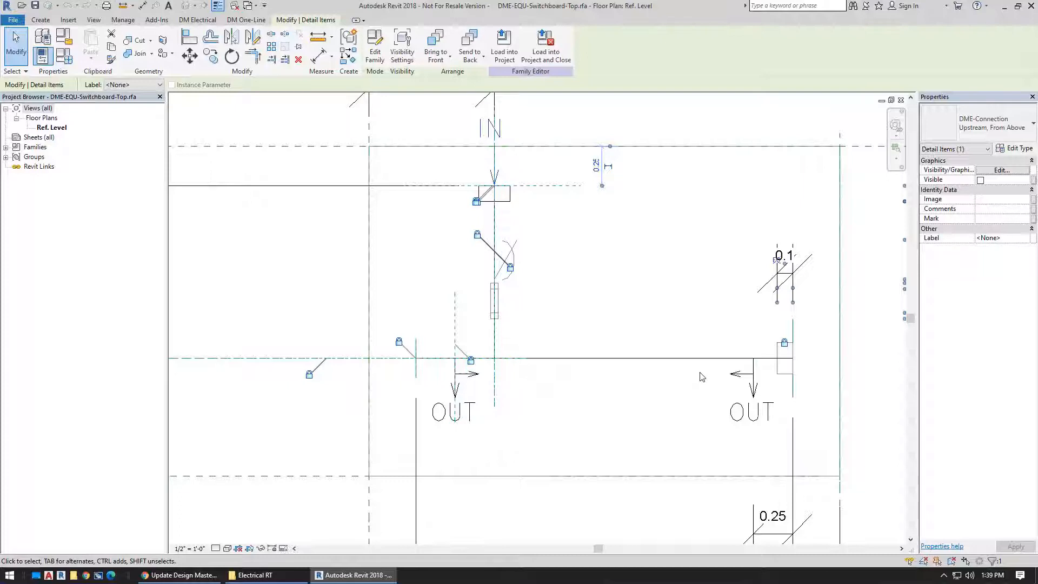
left_click(613, 244)
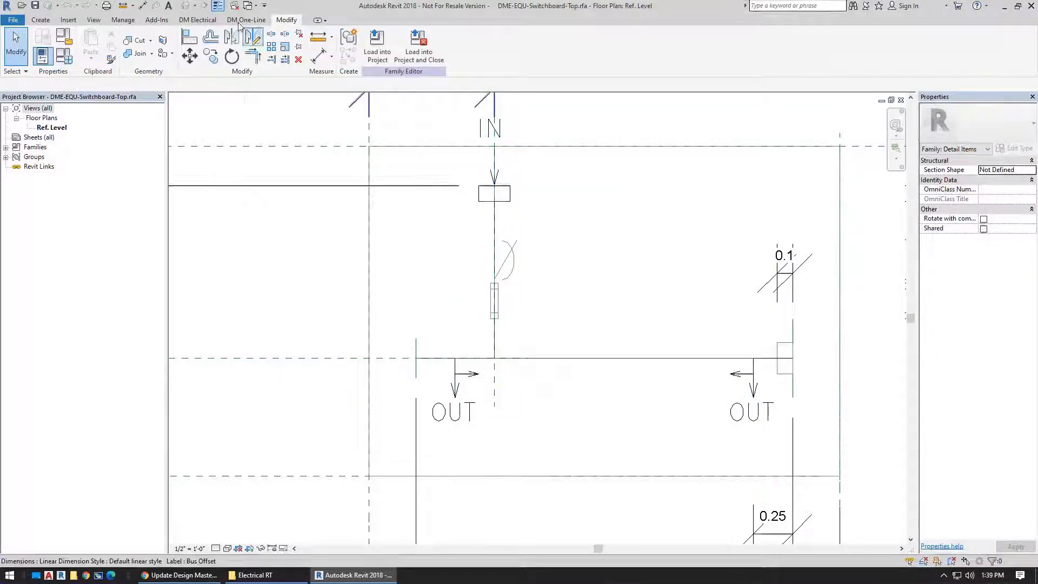
Step: Insert an Upstream, From Above connection point inside the switchboard box, about 0.63 below its upper edge and 1.21 from its right edge
left_click(241, 21)
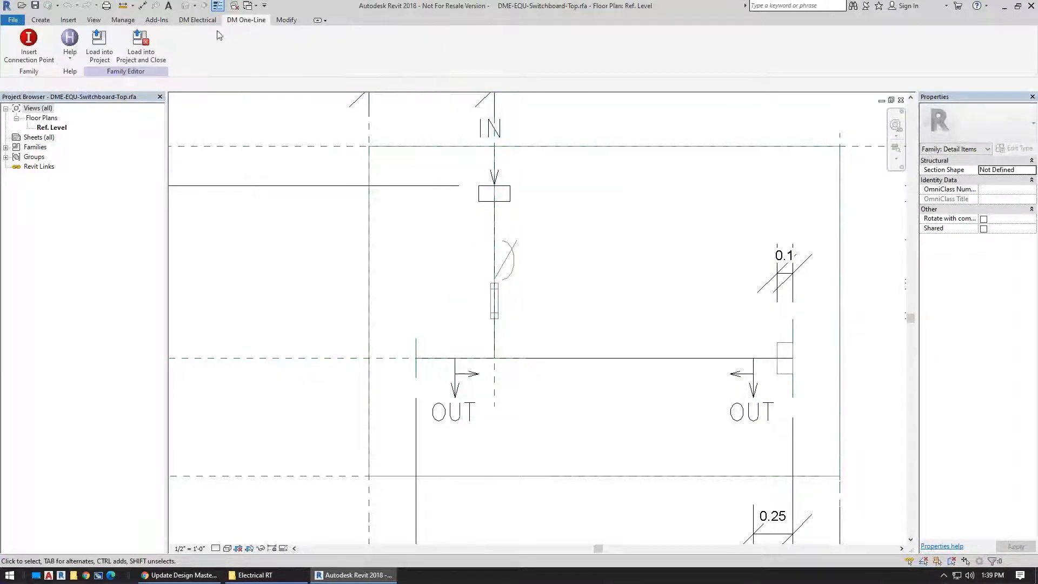
left_click(39, 52)
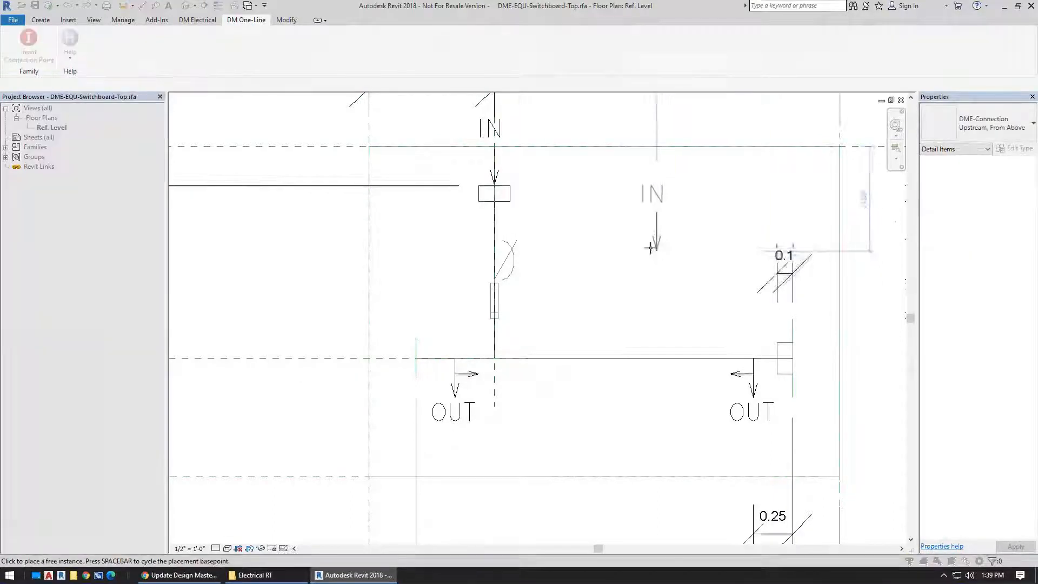
left_click(649, 243)
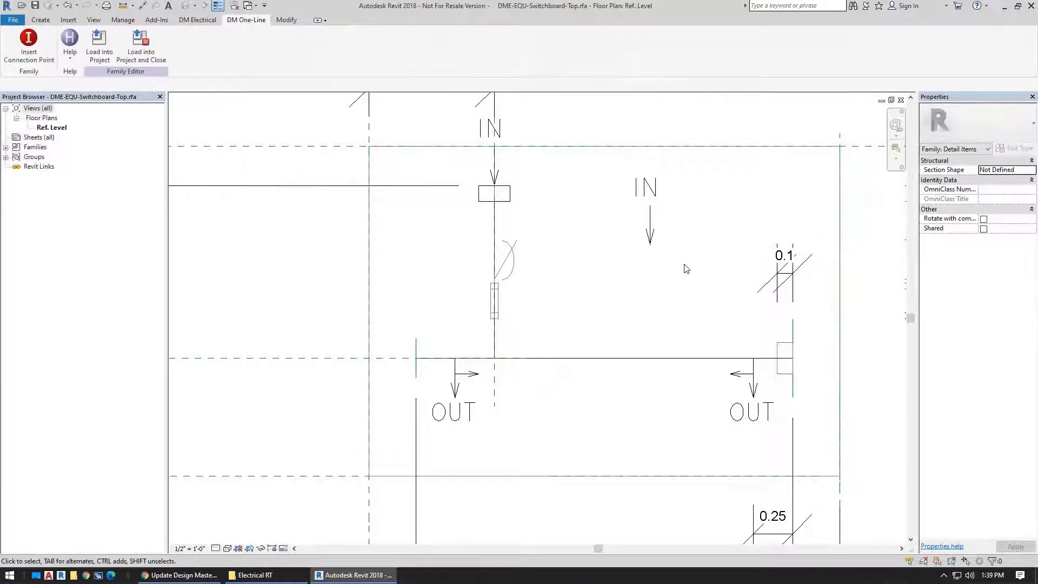
Step: Review the DME-Connection types available for a connection point, covering the downstream and upstream directions and offsets
left_click(651, 227)
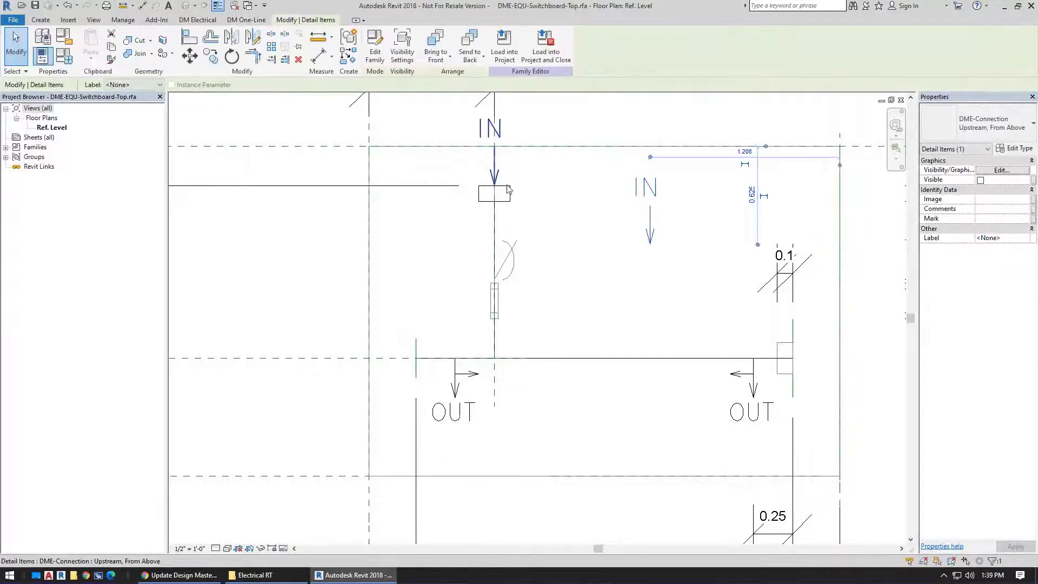
left_click(971, 124)
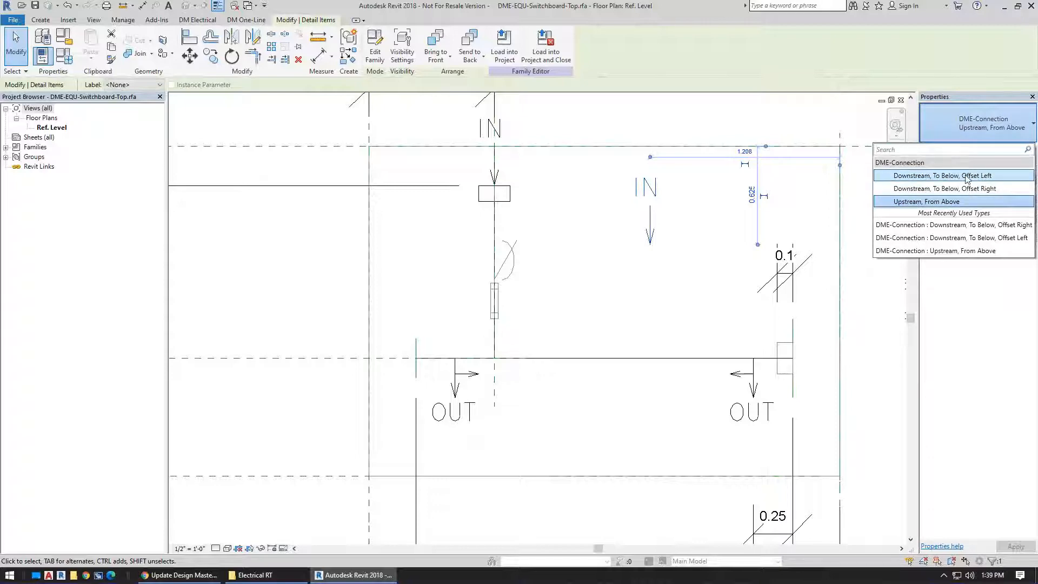
left_click(709, 210)
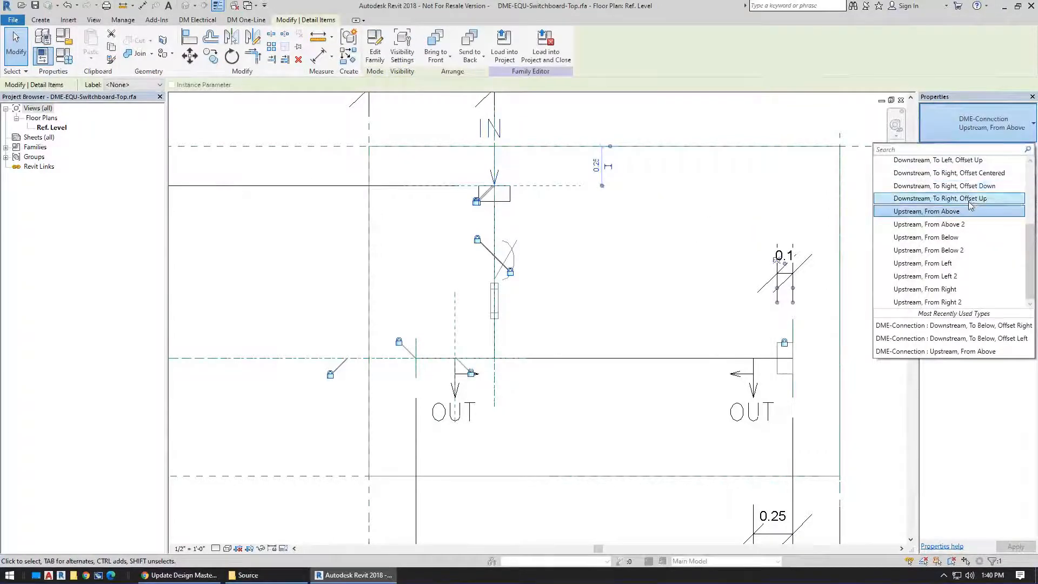
scroll(970, 205, "up", 2)
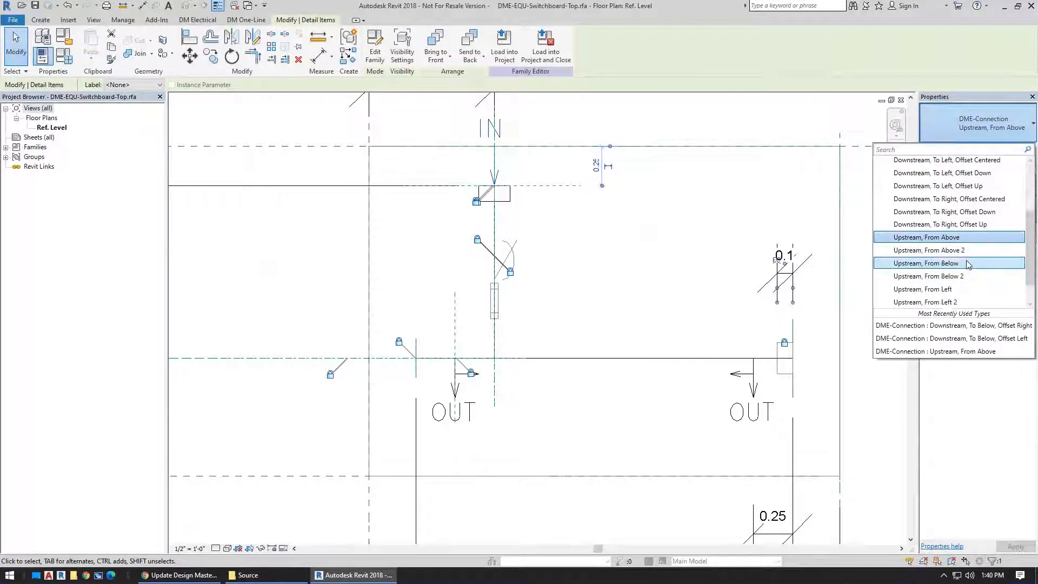
scroll(968, 254, "down", 2)
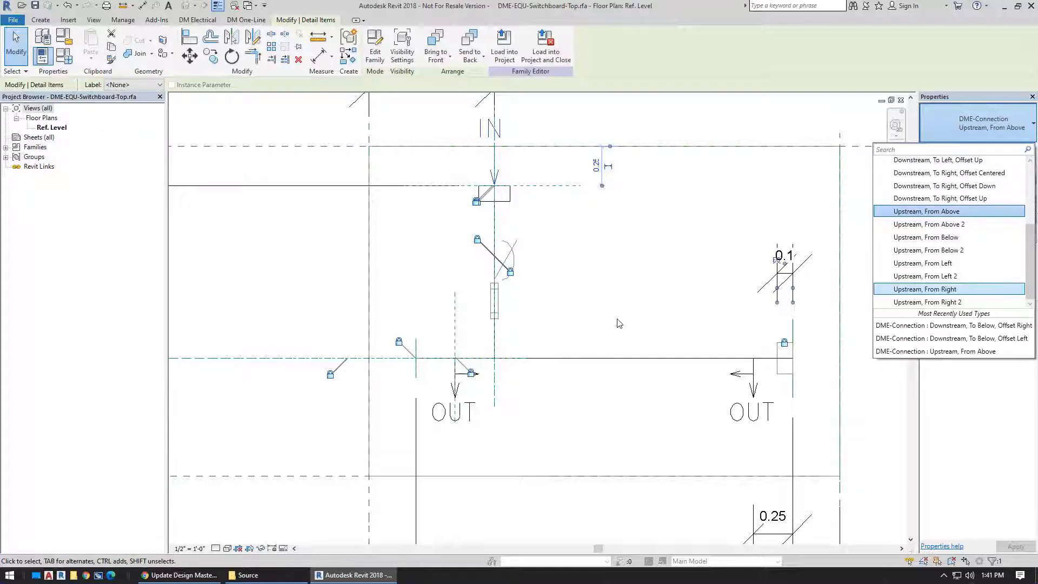
left_click(669, 235)
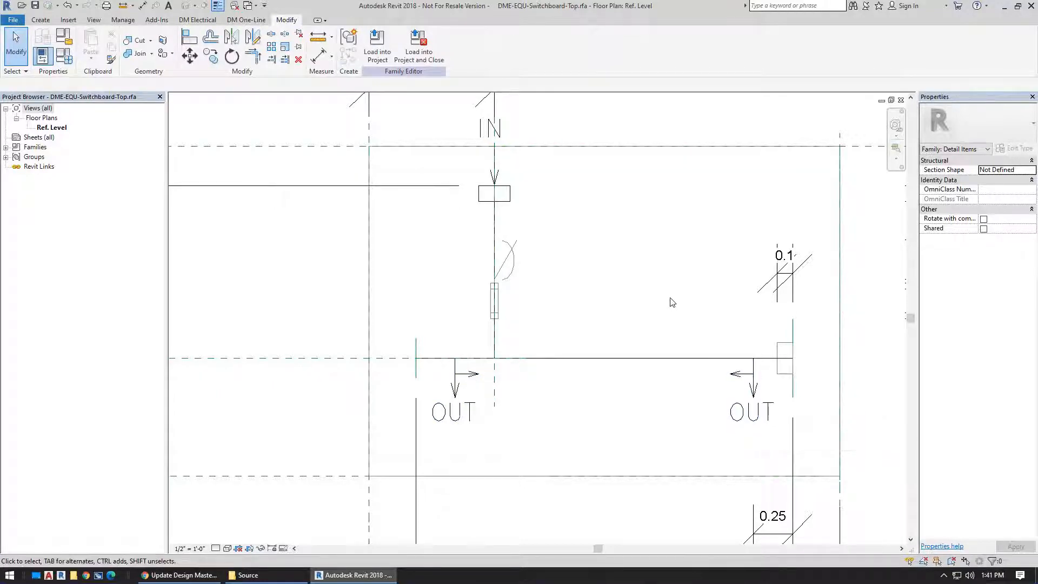
Step: Close the switchboard and DME-Connection families to return to the project's drafting view
left_click(246, 22)
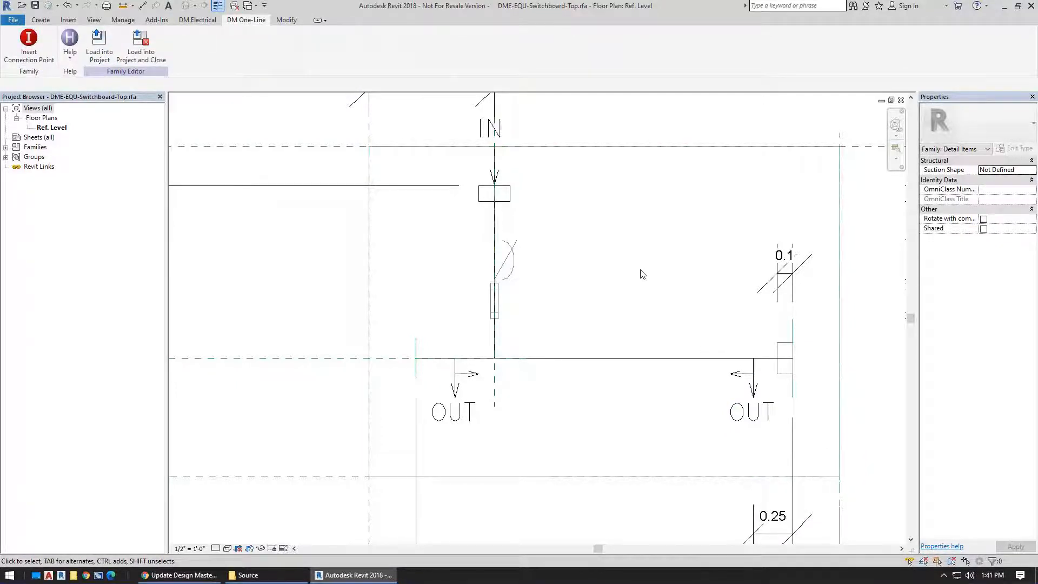
left_click(900, 100)
key("Return")
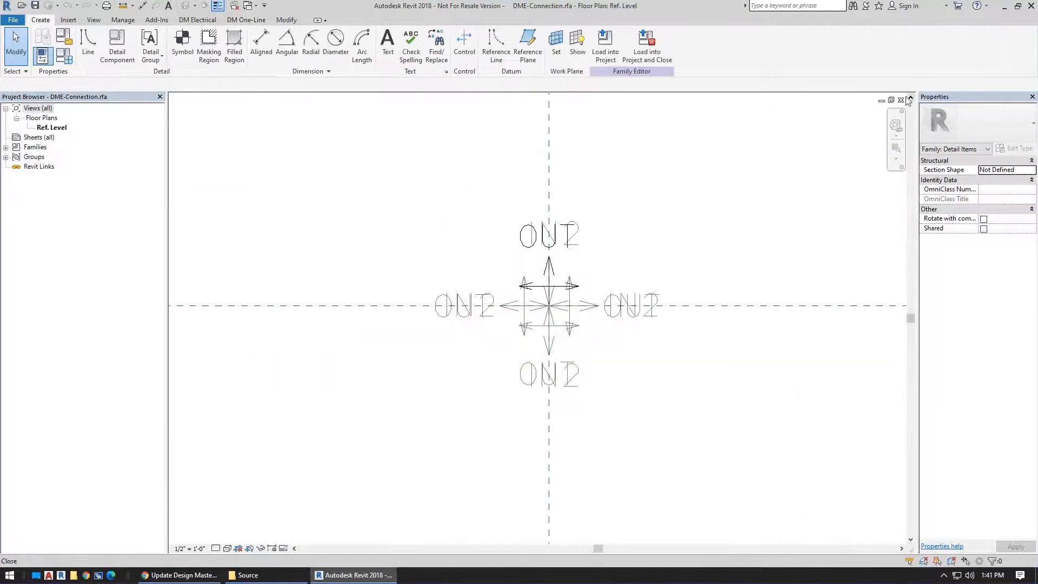
left_click(900, 100)
Step: Create transformer T with a 480/277 Wye primary, 120/208 Wye secondary and solid boxed, grounded, top-fed graphic, placed beside panel P1
left_click(452, 20)
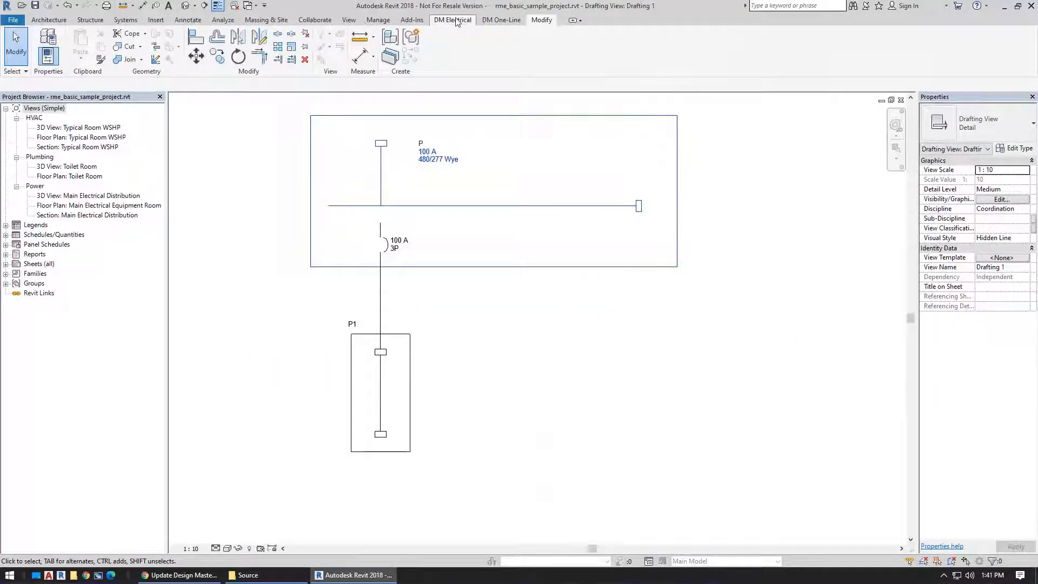
left_click(508, 25)
left_click(139, 47)
left_click(208, 34)
left_click(210, 56)
left_click(303, 49)
type("T")
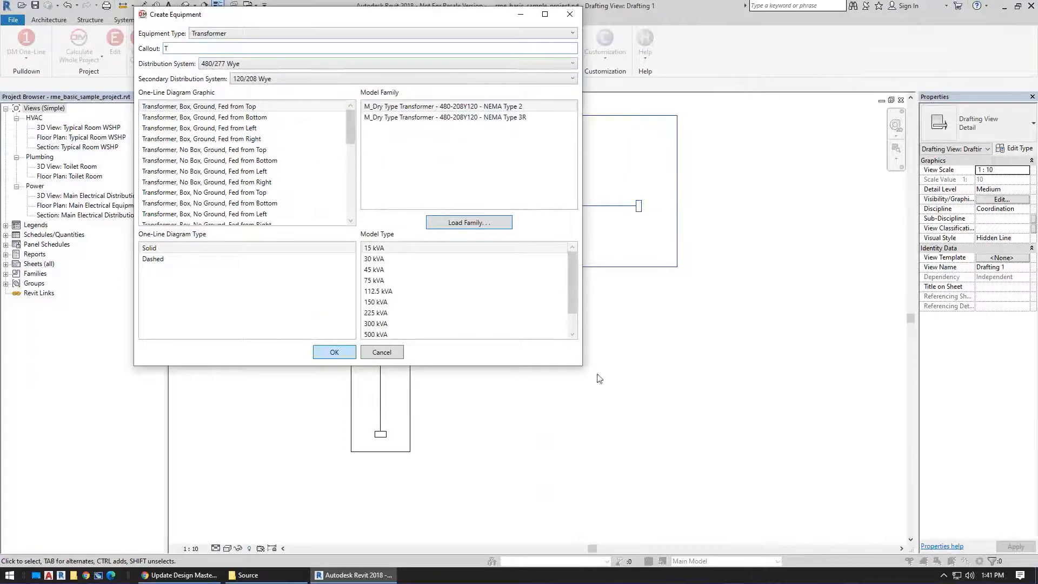
left_click(628, 360)
Step: Open the family of transformer T for editing and examine its upstream and downstream connection items
left_click(649, 340)
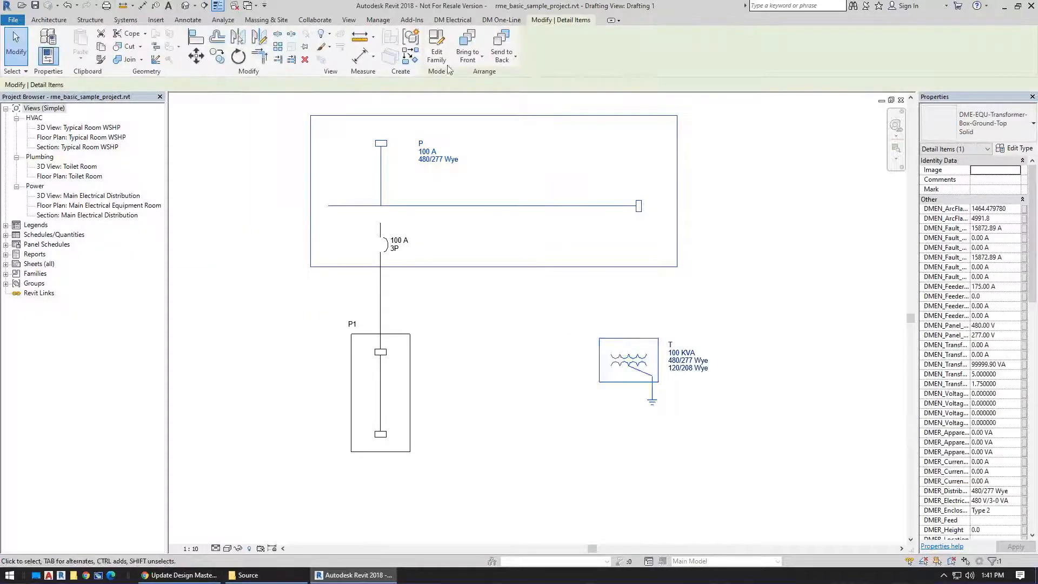
left_click(436, 46)
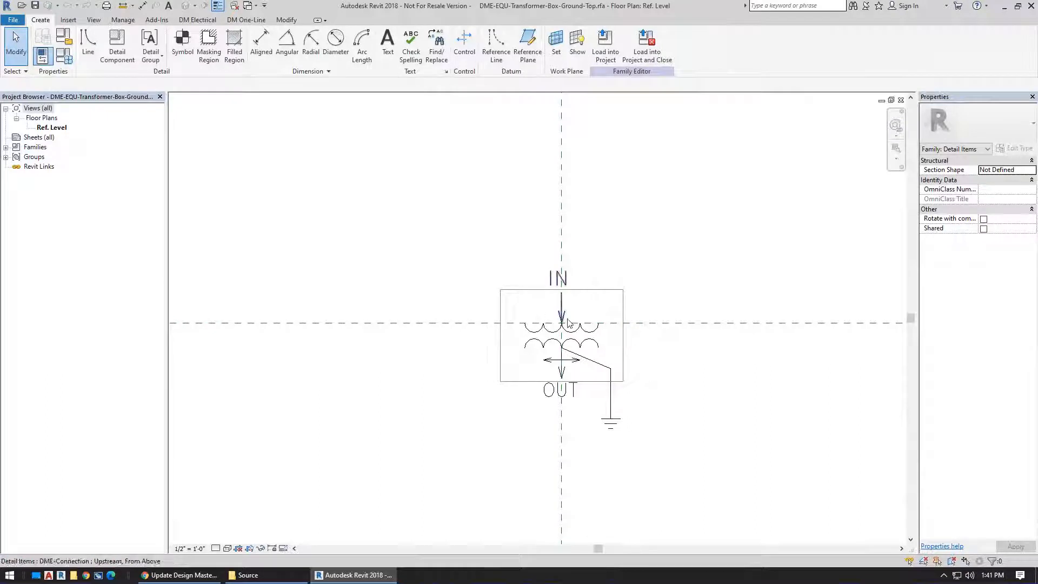
scroll(568, 323, "up", 2)
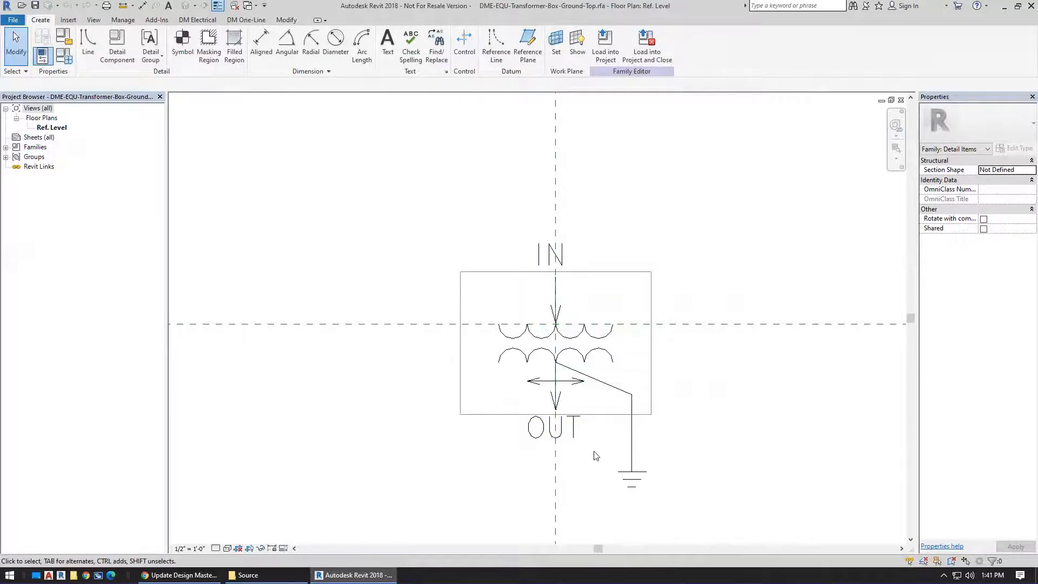
Step: Inspect the subcategory of the transformer box's upper line and the family's object styles, then close the family
left_click(592, 272)
left_click(123, 20)
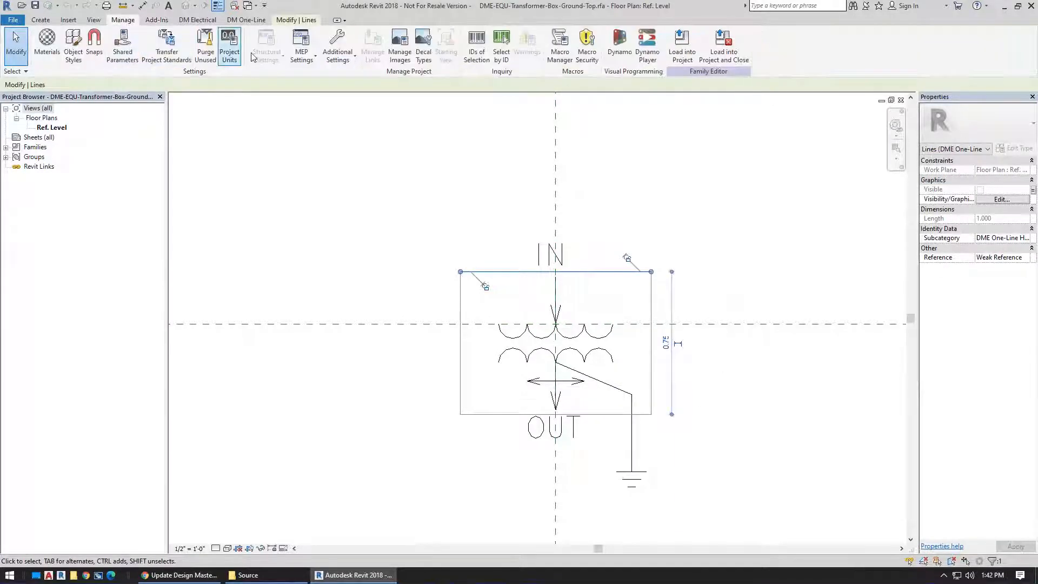
left_click(73, 43)
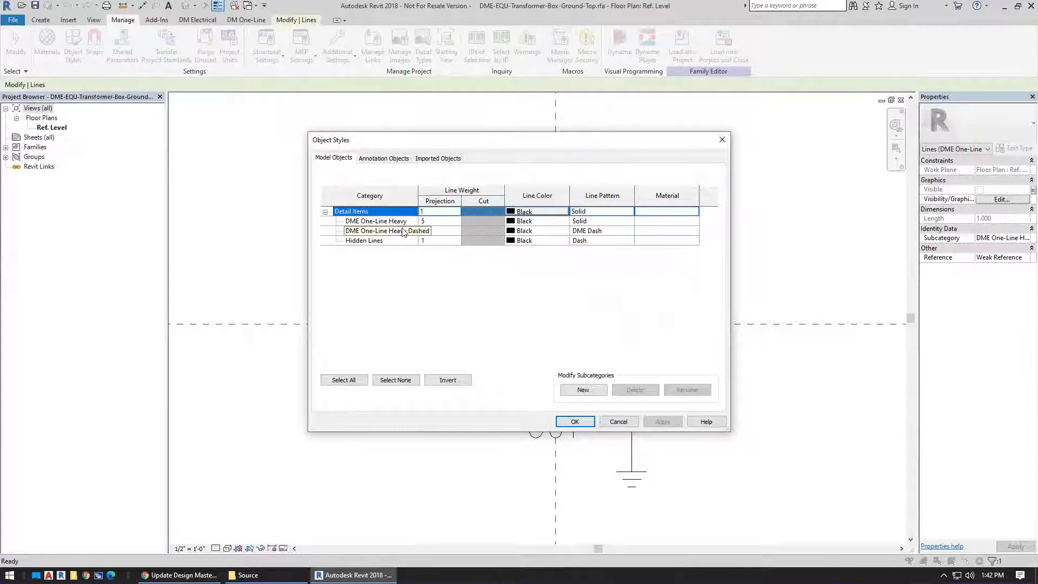
left_click(633, 423)
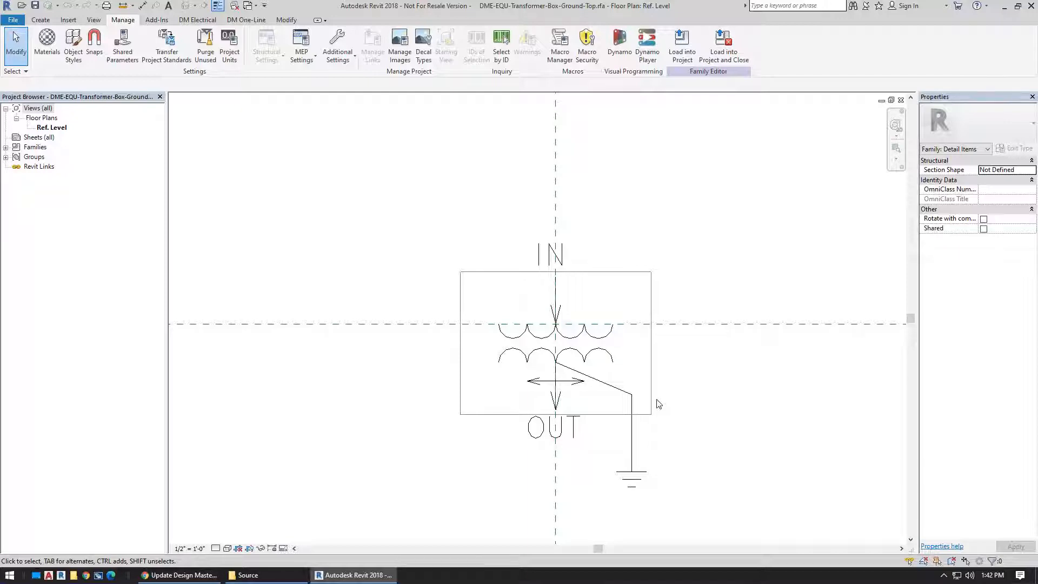
left_click(901, 101)
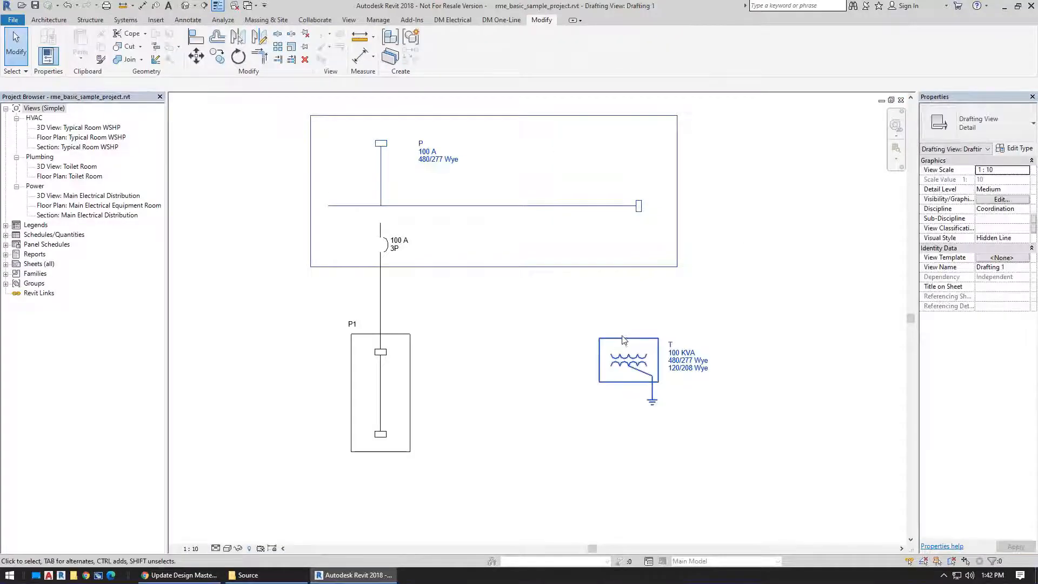
Step: Change the type of transformer T in the drafting view to Dashed
left_click(623, 339)
left_click(990, 125)
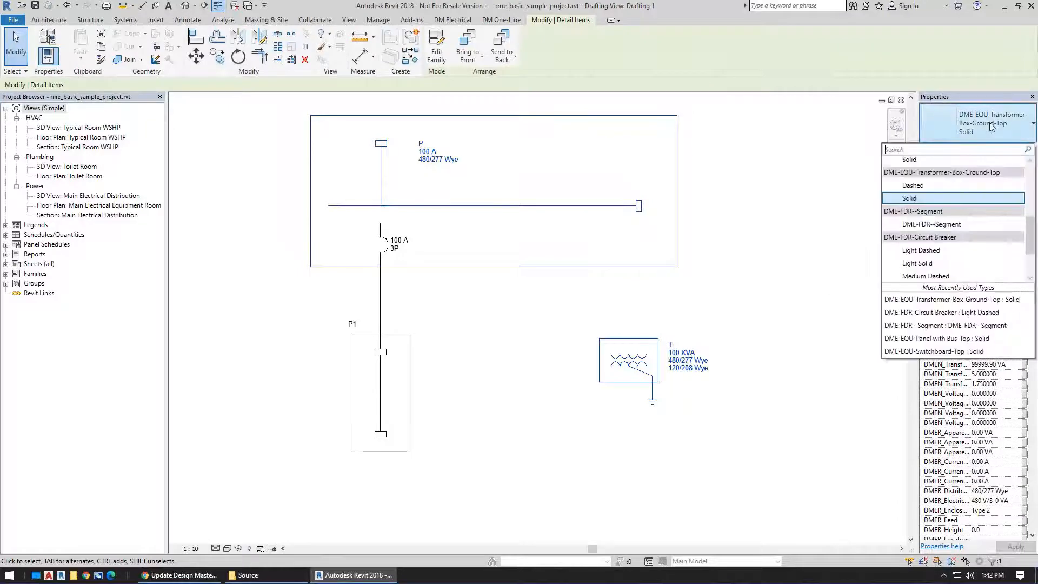
left_click(951, 185)
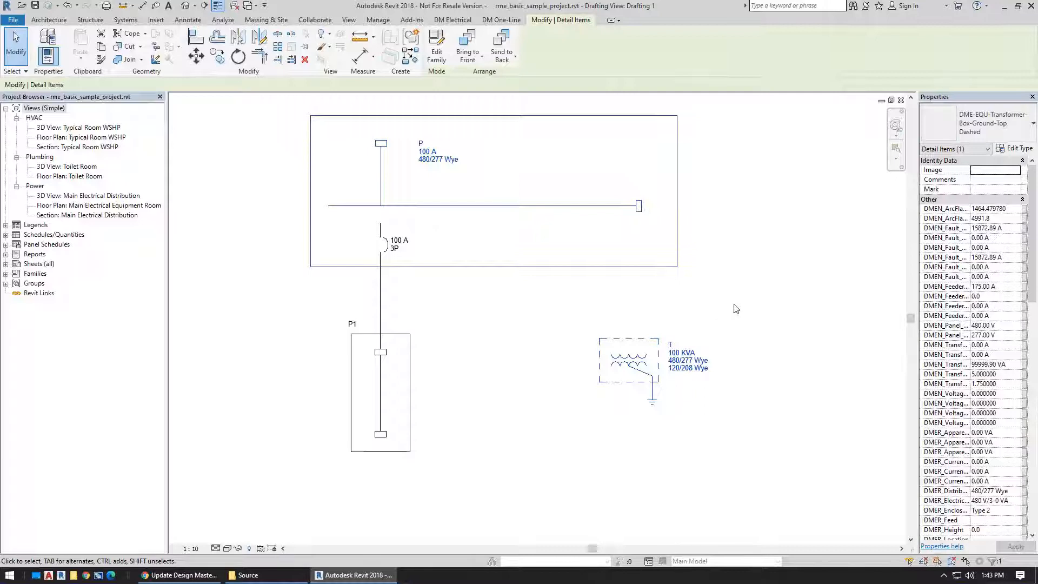
scroll(621, 403, "up", 3)
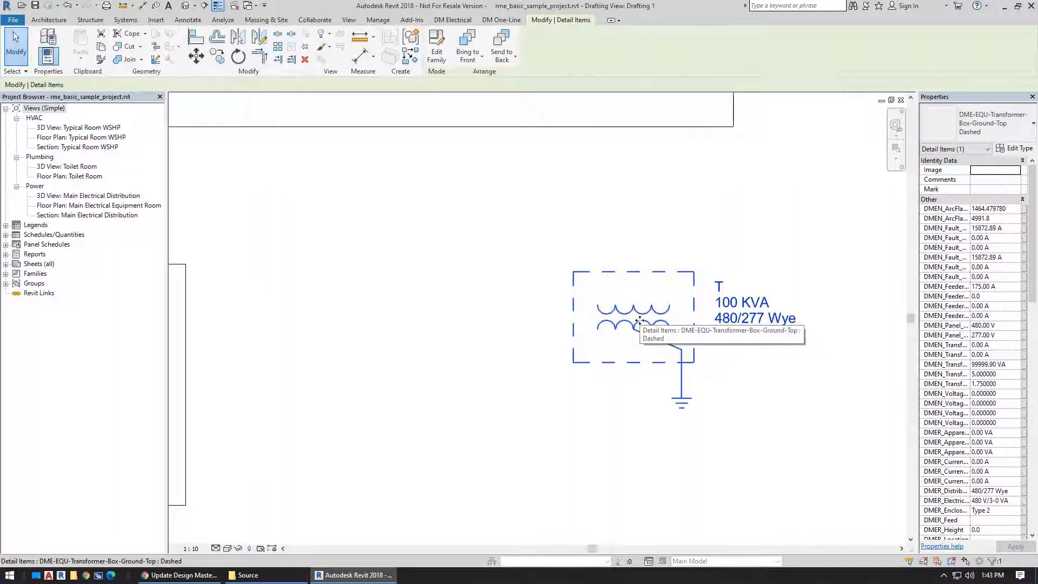
left_click(687, 216)
Step: Open the family of transformer T for editing, examine its box linework and connections, then close the family without saving
left_click(669, 273)
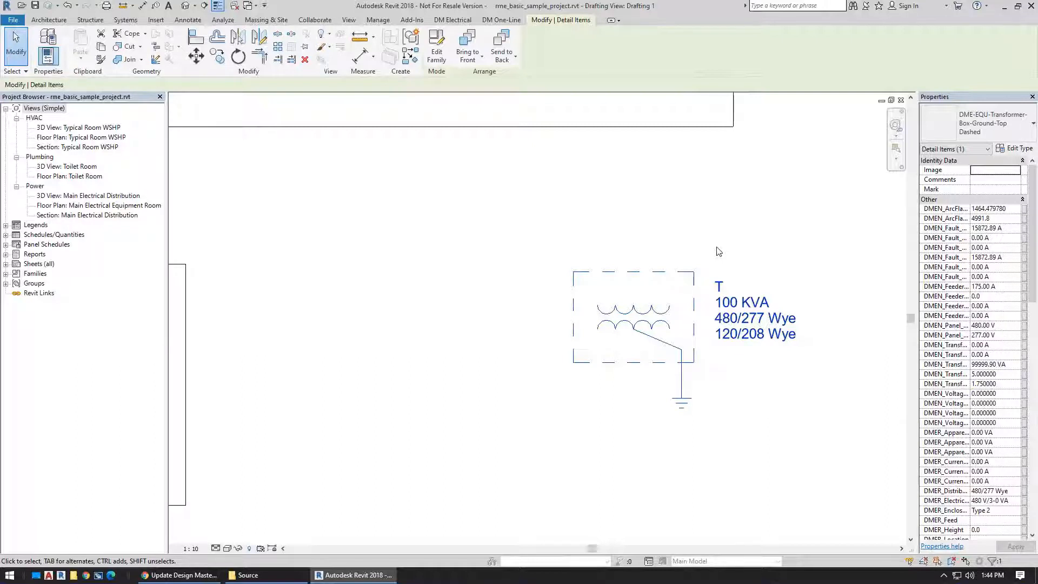
scroll(702, 249, "down", 3)
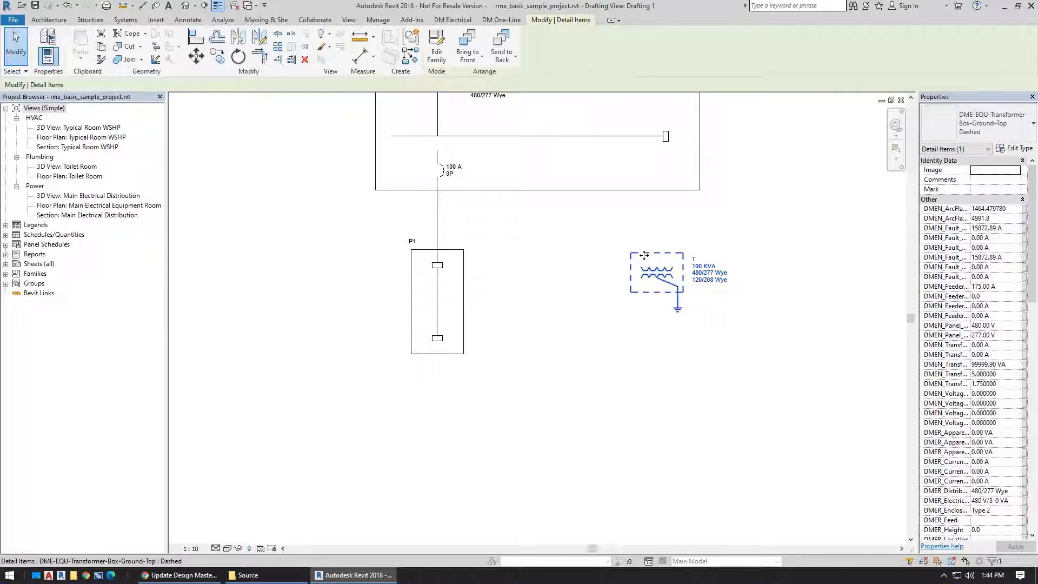
left_click(436, 51)
left_click(573, 323)
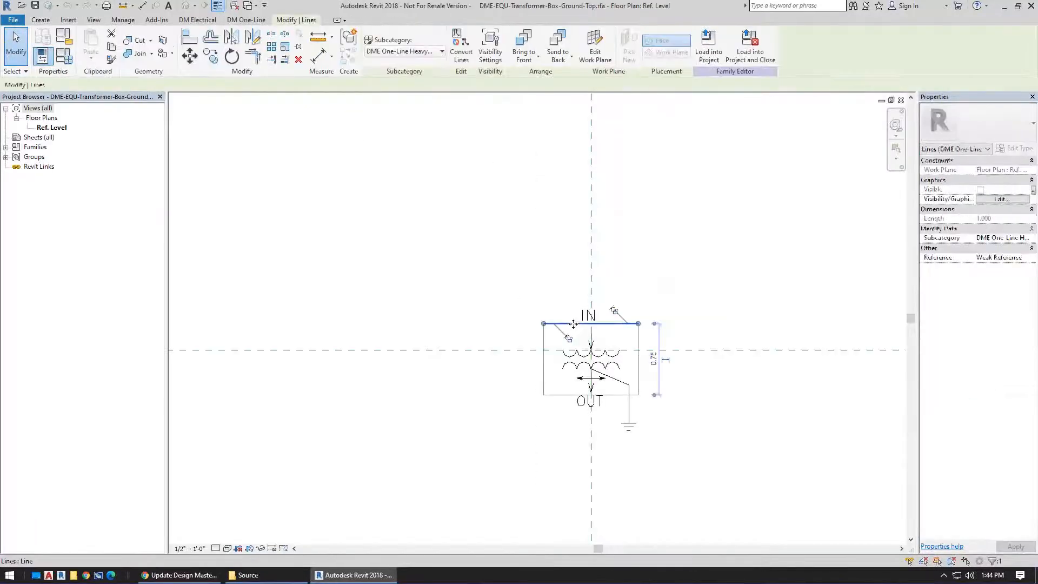
scroll(653, 265, "up", 1)
middle_click_drag(654, 264, 603, 198)
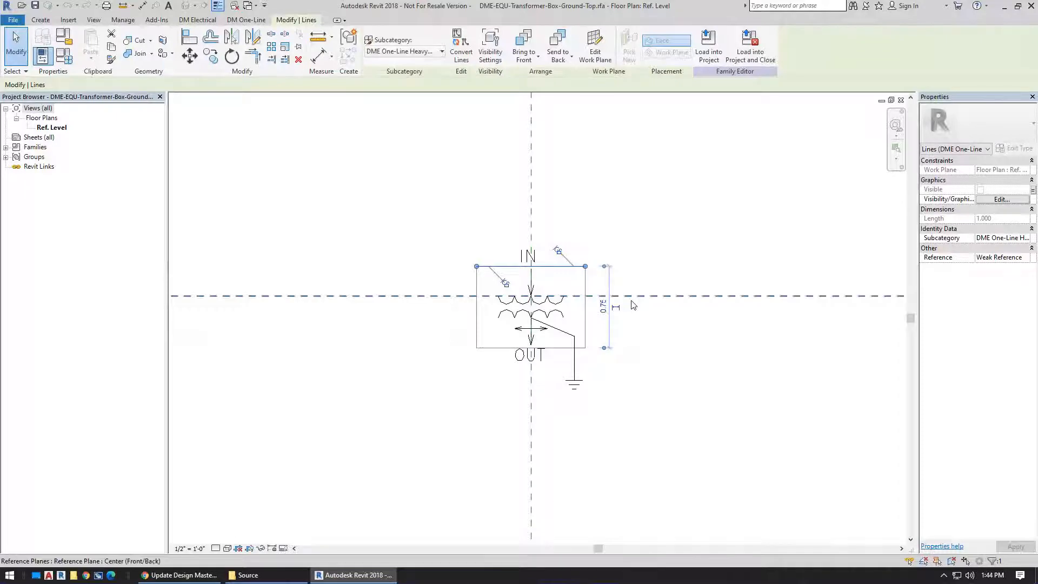
left_click(901, 100)
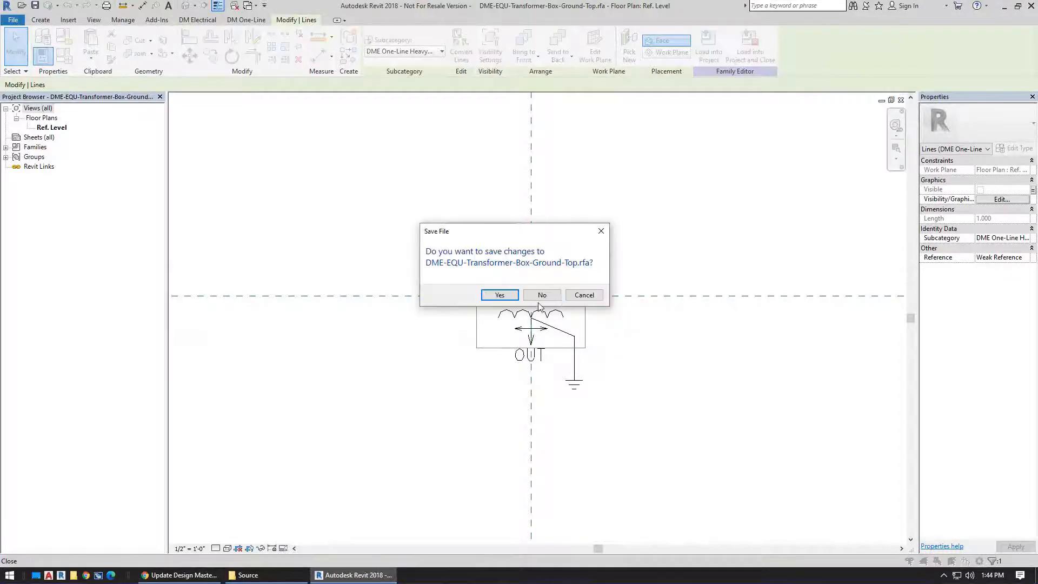
left_click(542, 296)
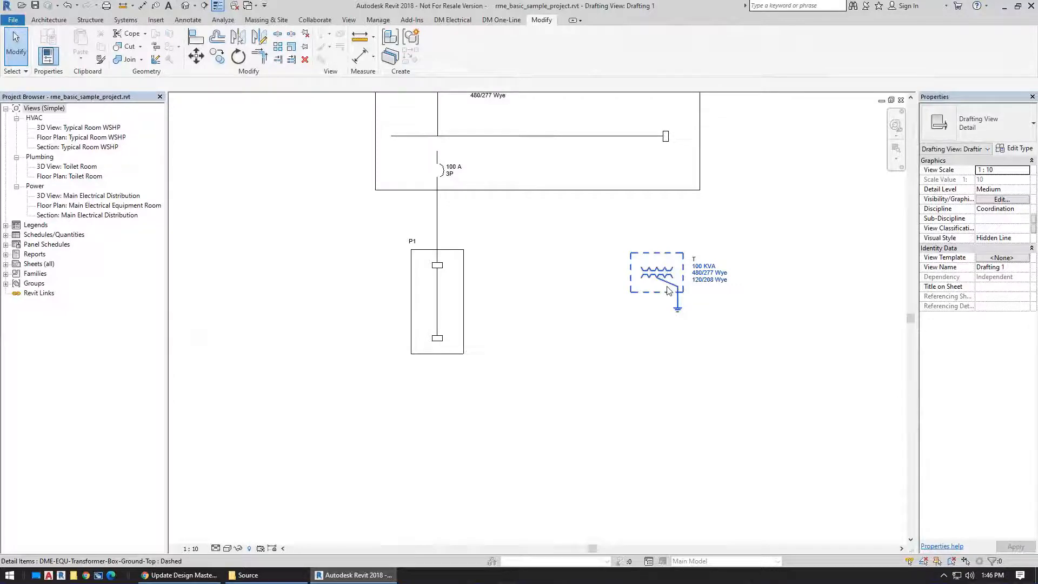
Step: Open the electrical user options and view the contents of the Electrical RT customization folder
left_click(453, 20)
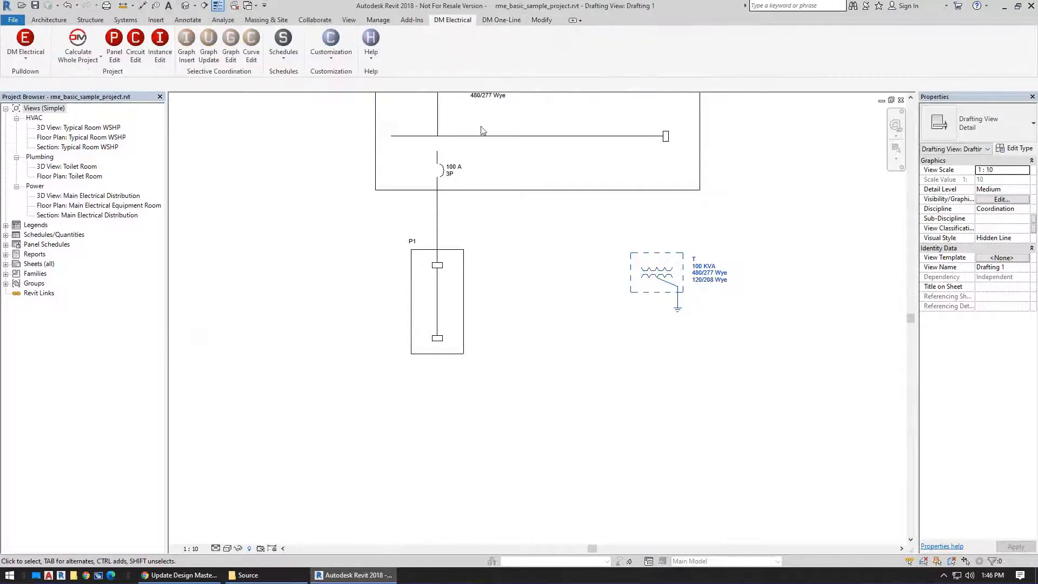
left_click(345, 56)
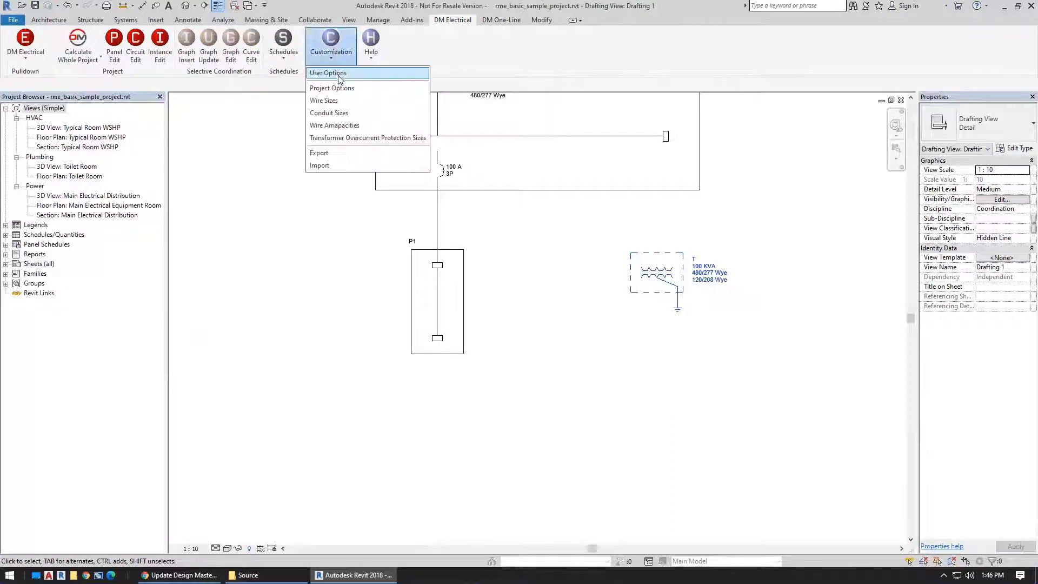
left_click(339, 75)
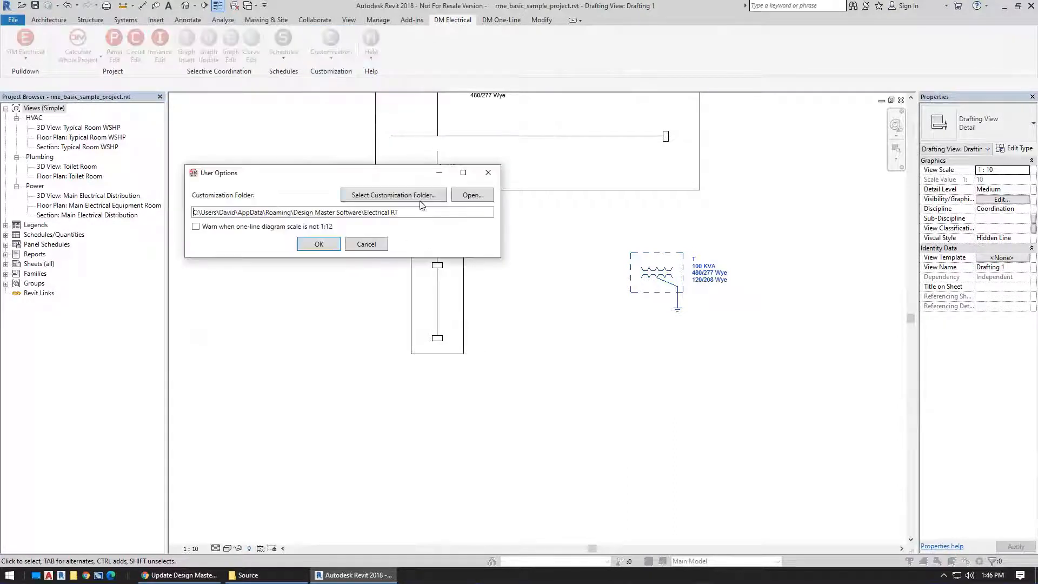
left_click_drag(400, 173, 565, 173)
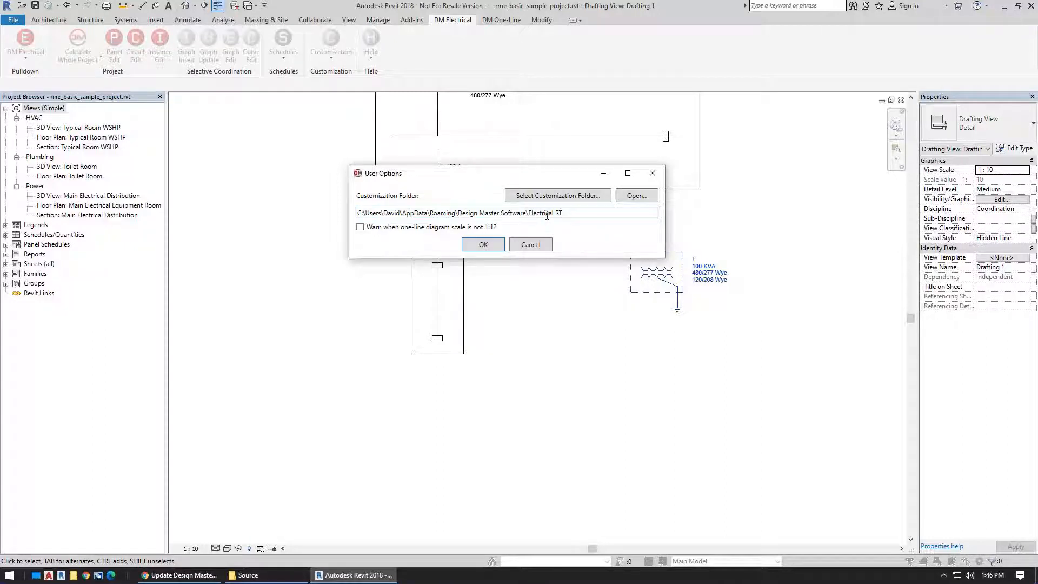
left_click(635, 198)
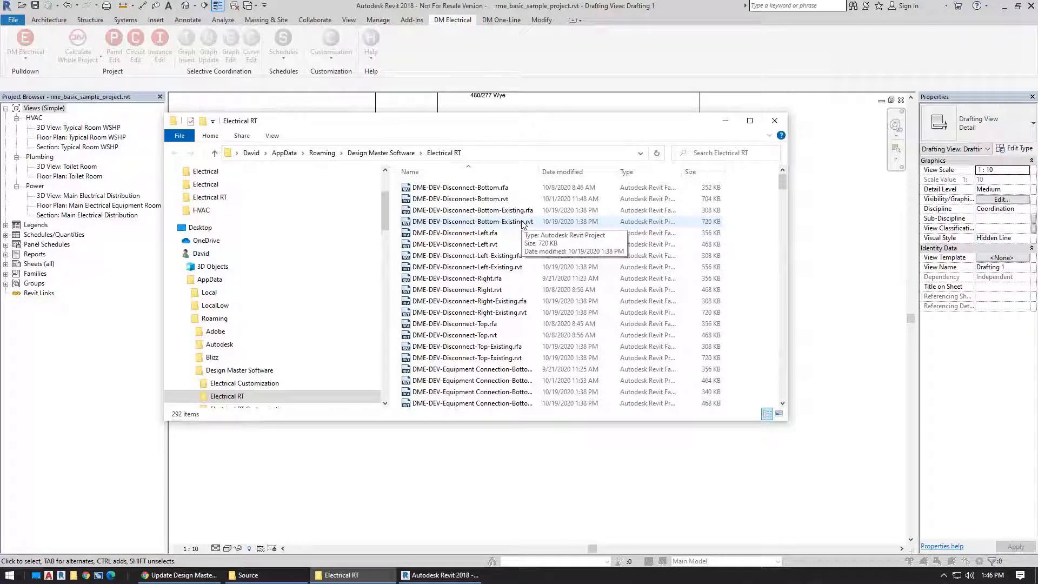
left_click_drag(522, 123, 534, 262)
Step: Open the browser for choosing a different customization folder, then cancel it and close the user options without changes
left_click(516, 177)
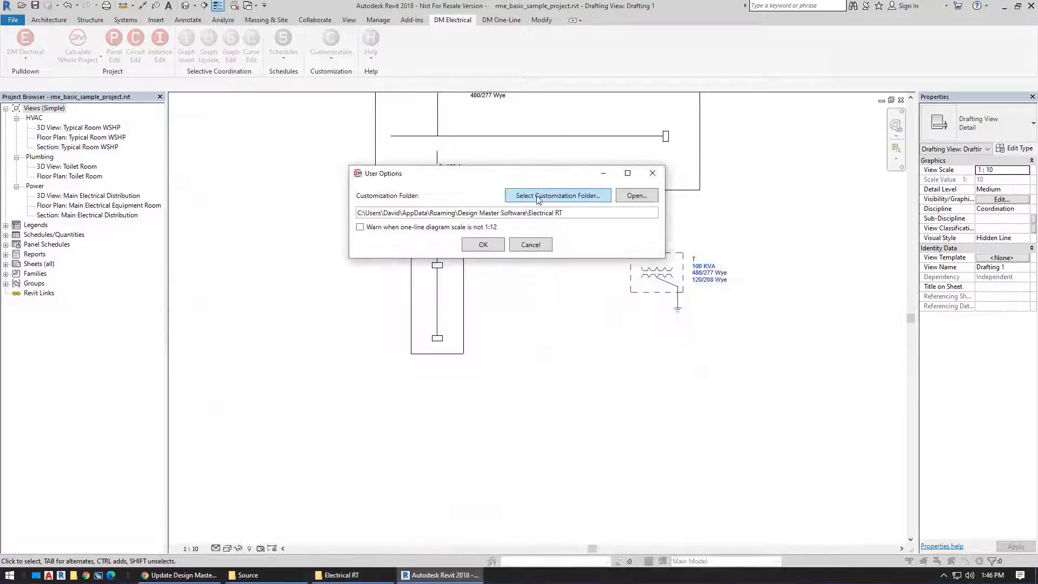
left_click(543, 195)
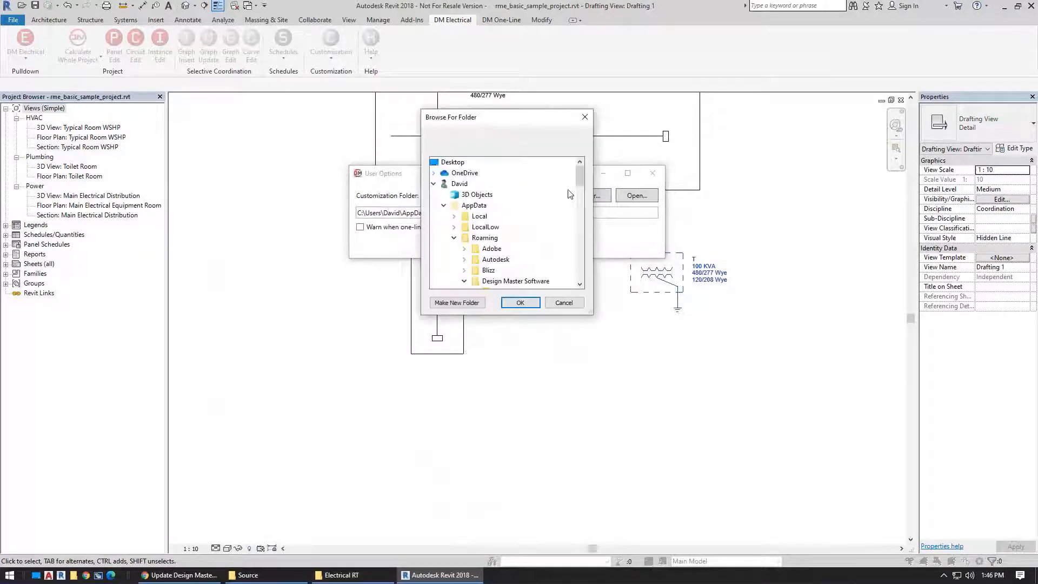
left_click(563, 302)
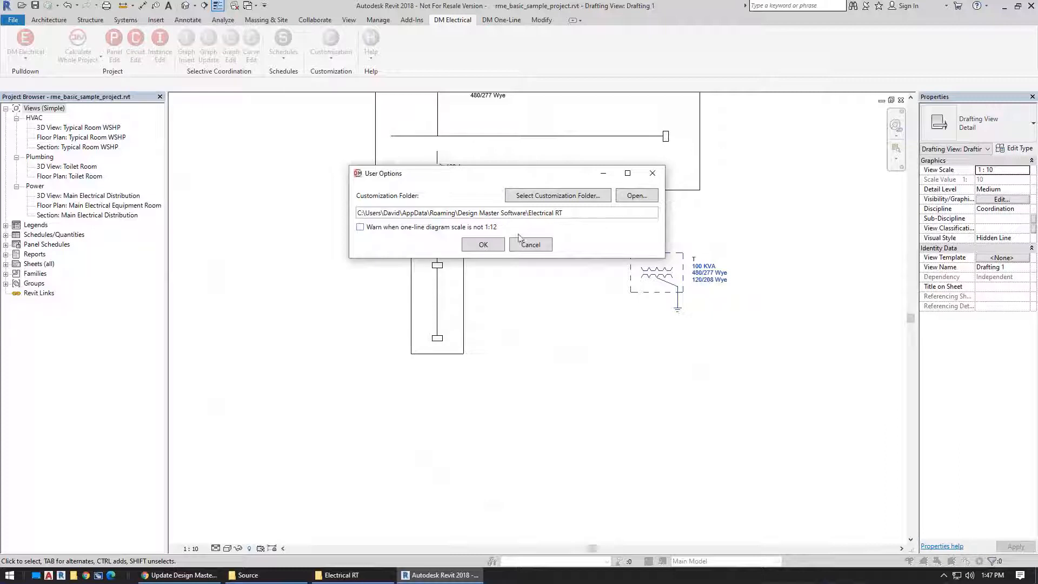
left_click(543, 245)
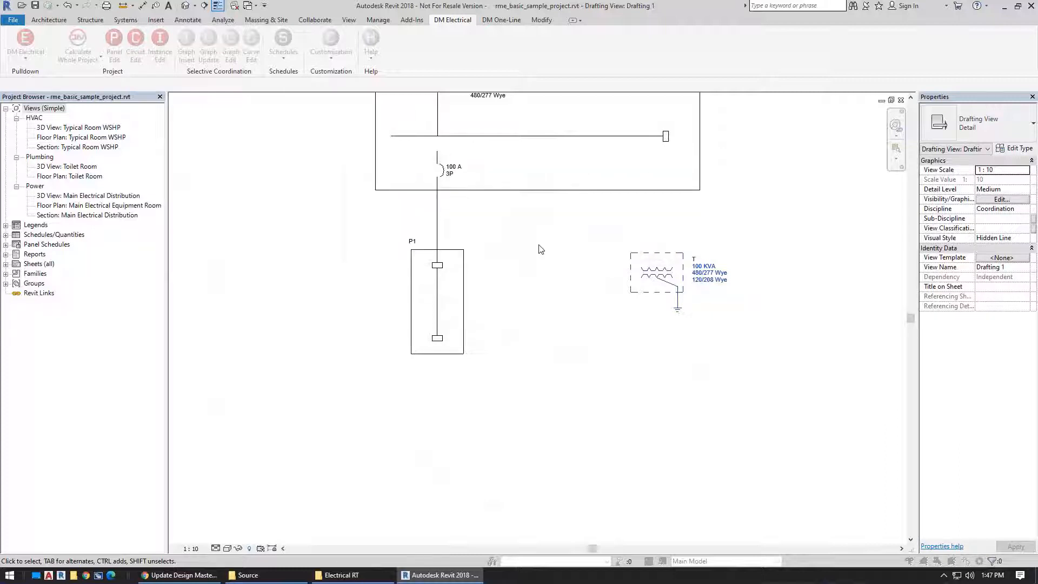
Step: Open the one-line device graphics customization and examine the equipment definitions in dme-equipment.txt, then close the file
left_click(501, 19)
left_click(597, 50)
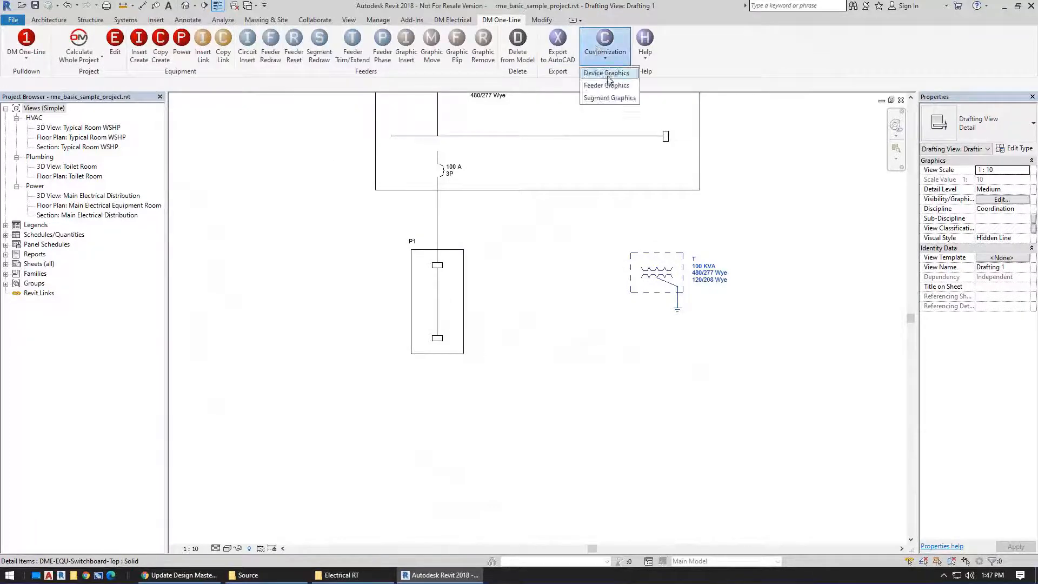
left_click(607, 73)
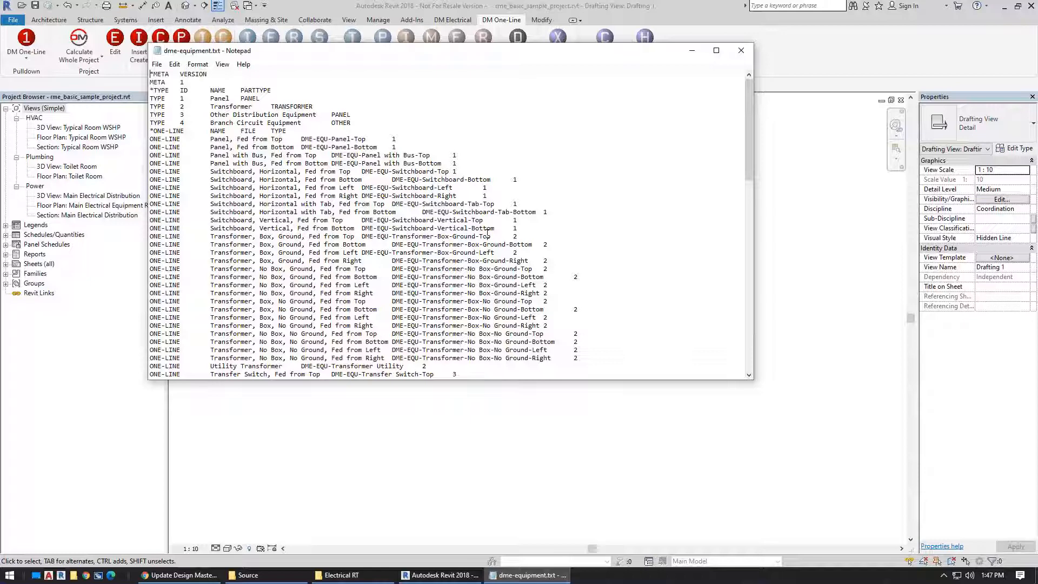
left_click(740, 51)
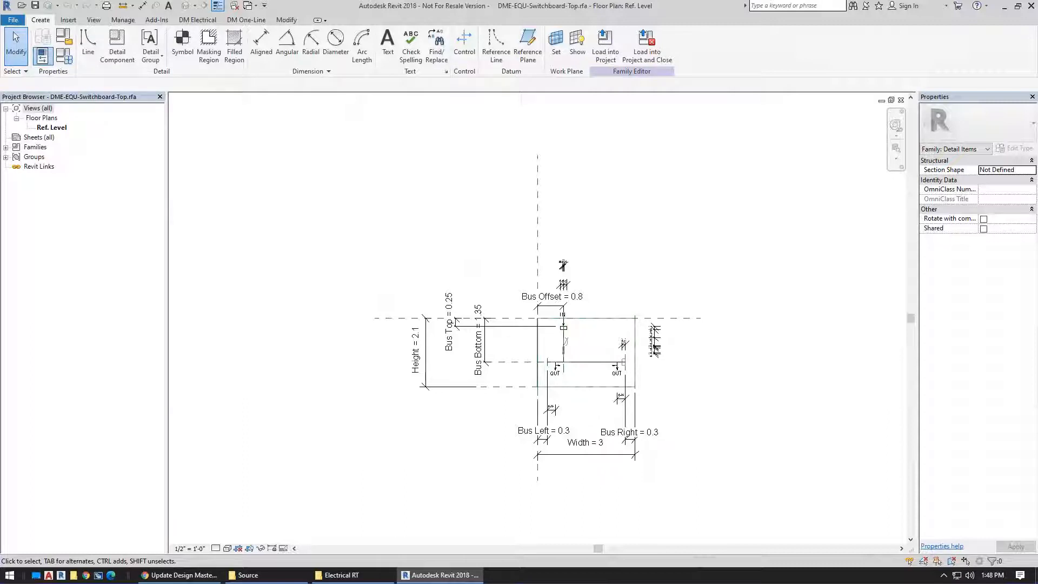
Step: Inspect the available types of the IN connection item in the DME-EQU-Switchboard-Top family and examine its bus layout
scroll(595, 313, "up", 2)
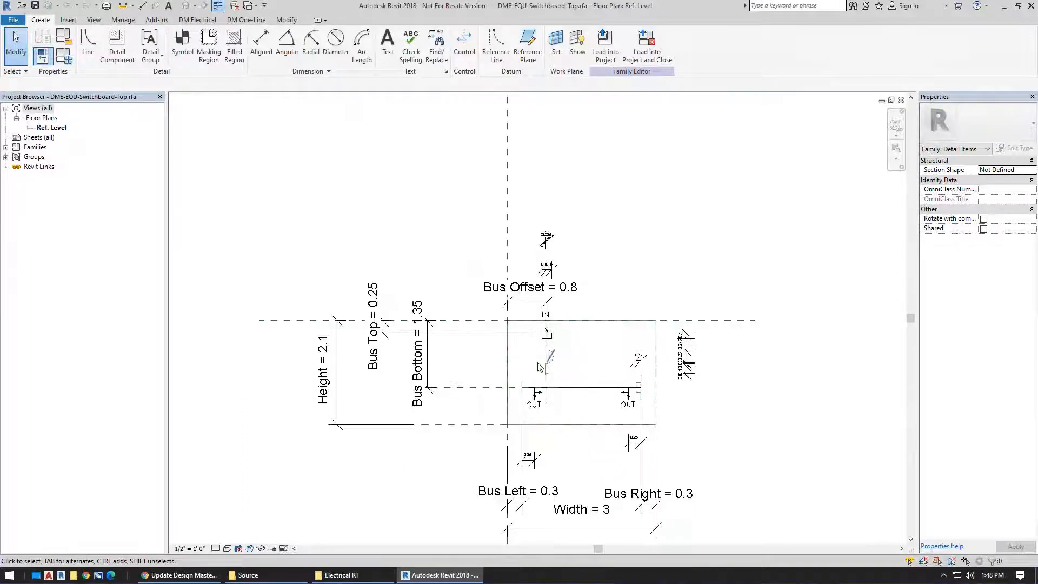
scroll(545, 331, "up", 2)
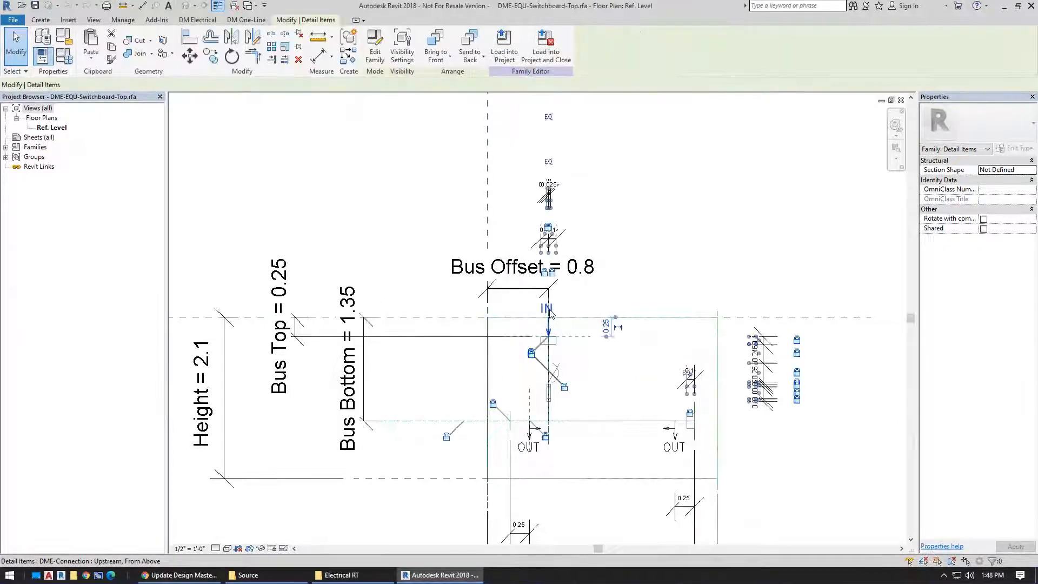
left_click(548, 314)
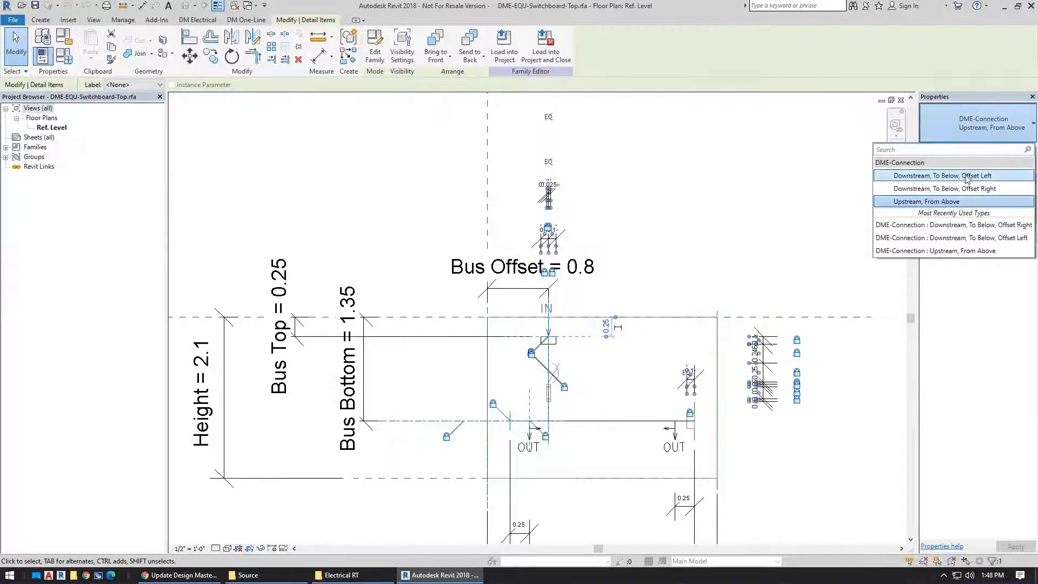
left_click(711, 240)
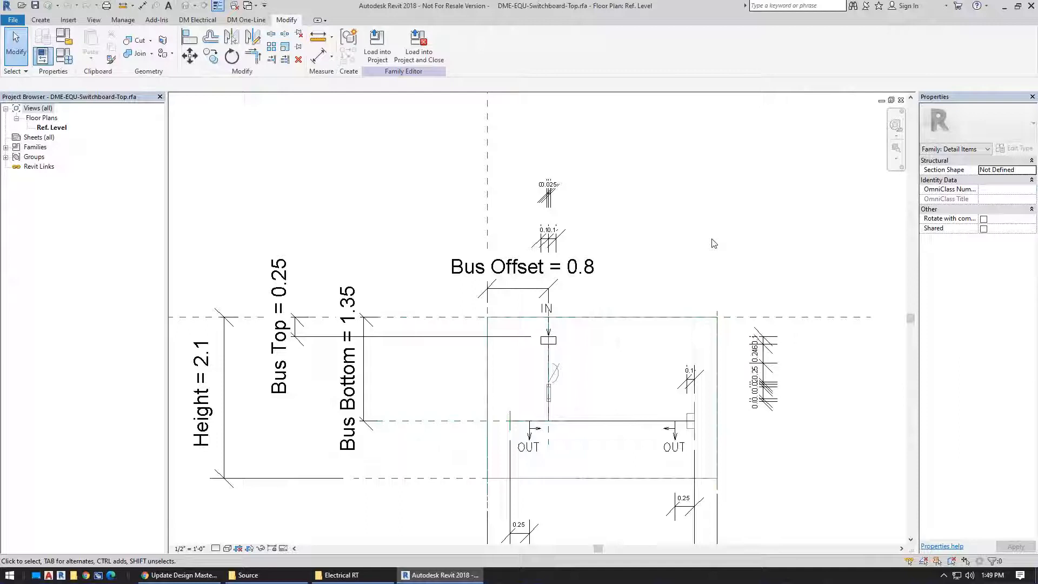
middle_click_drag(648, 352, 610, 260)
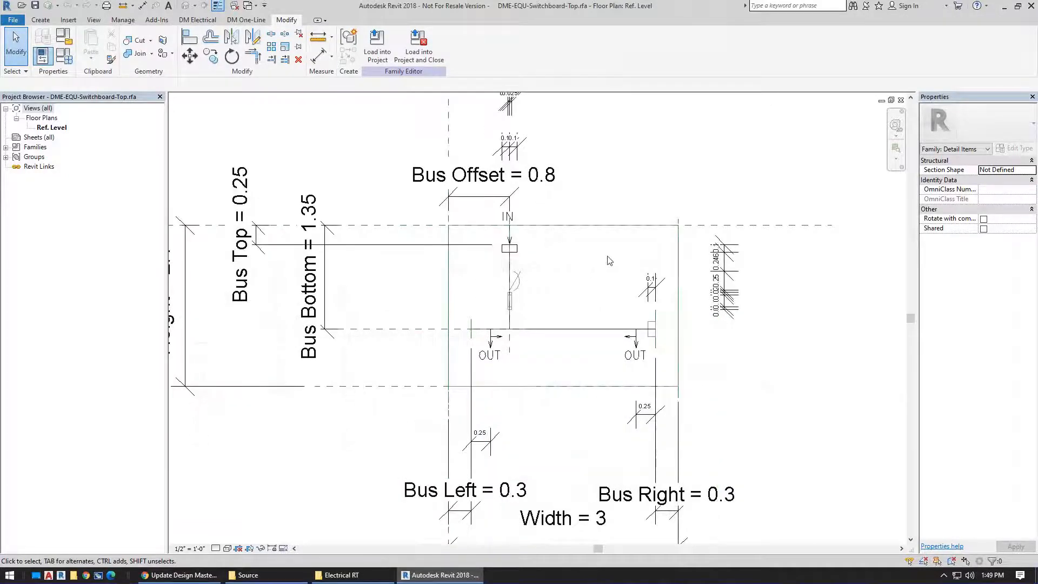
Step: Review the switchboard family's type parameters and formulas, examine its main disconnect linework, then close the family
left_click(68, 60)
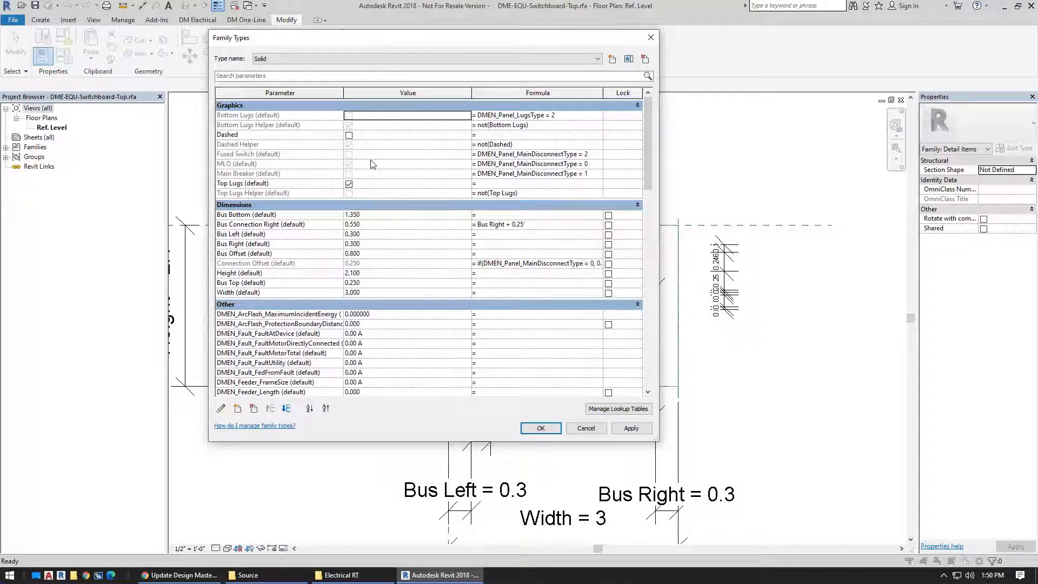
left_click(586, 427)
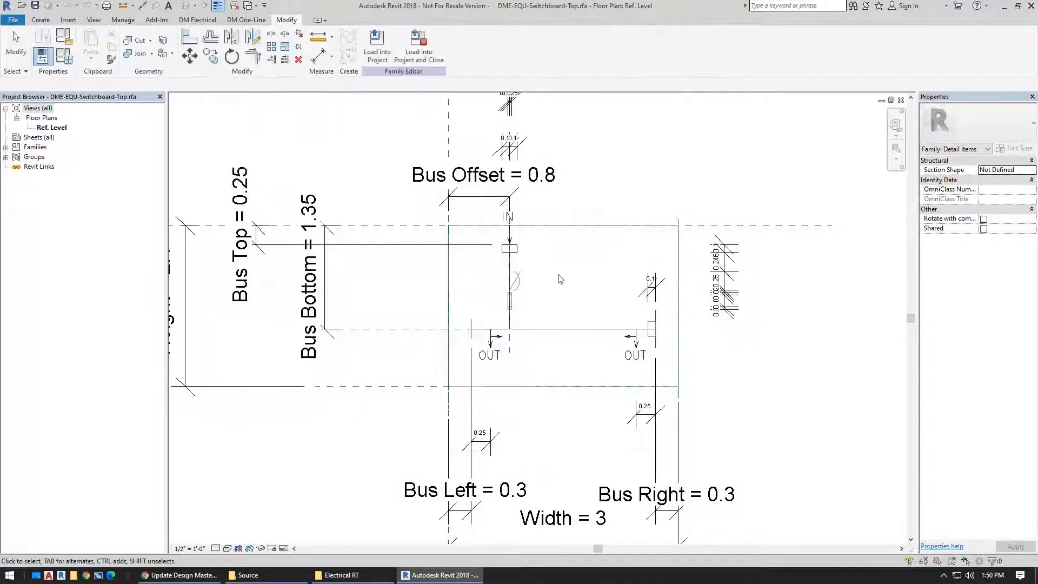
scroll(503, 275, "up", 3)
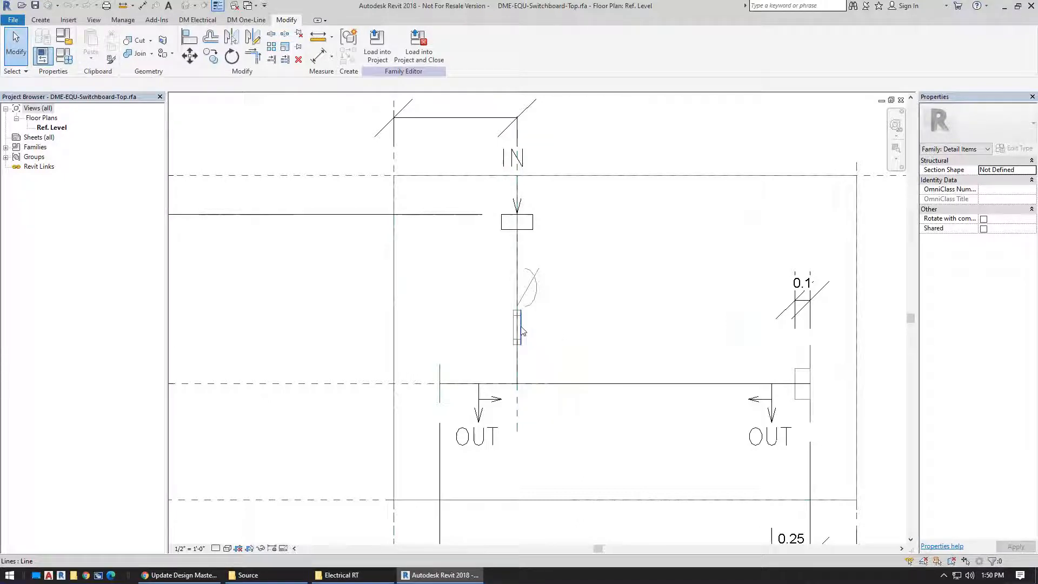
left_click(901, 100)
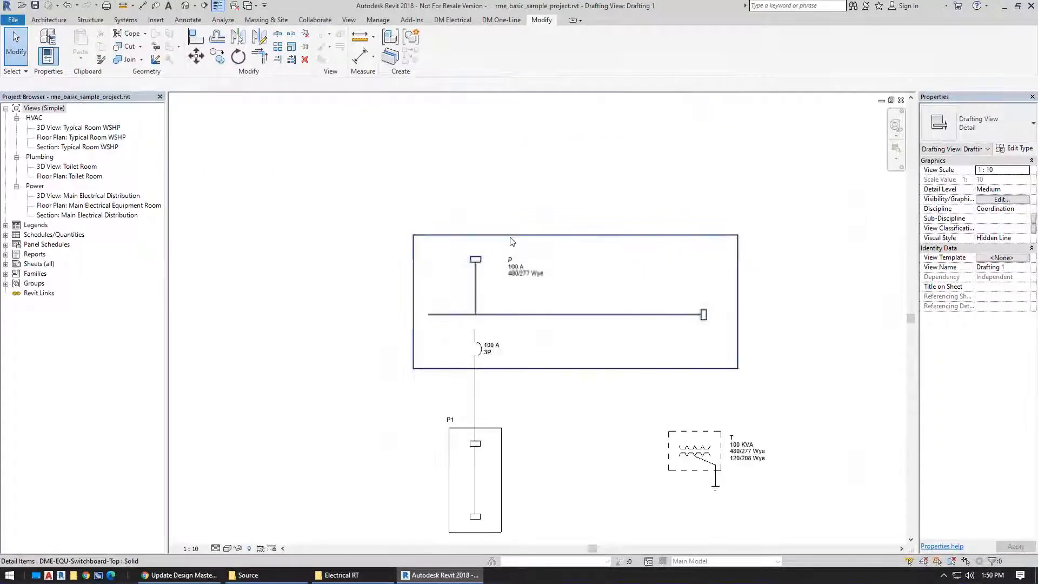
Step: Select switchboard P in the drafting view, widen its property list and set DMEN_Panel_MainDisconnectType to 1
left_click(515, 266)
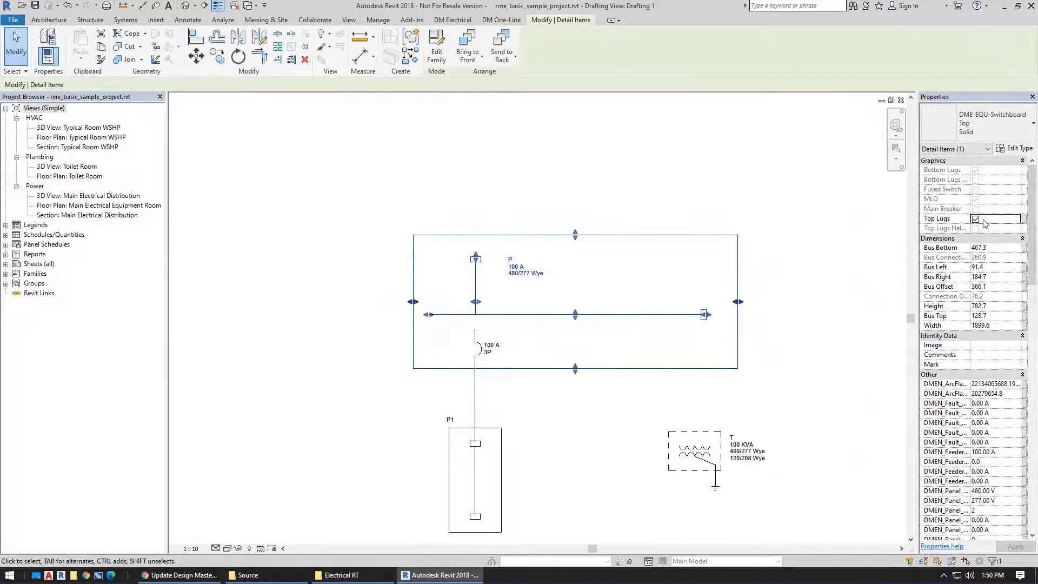
scroll(951, 256, "down", 6)
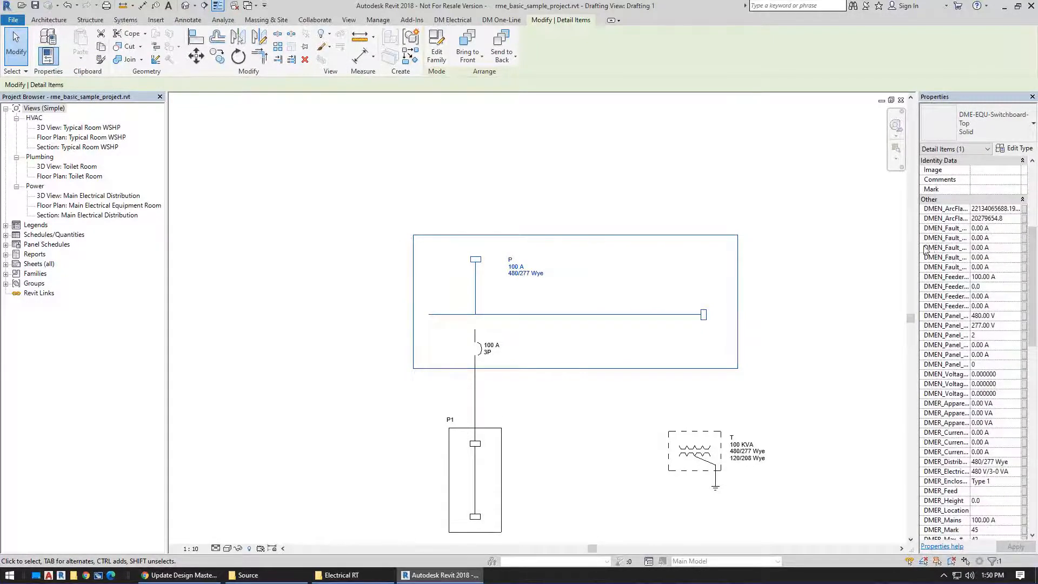
left_click_drag(918, 246, 848, 249)
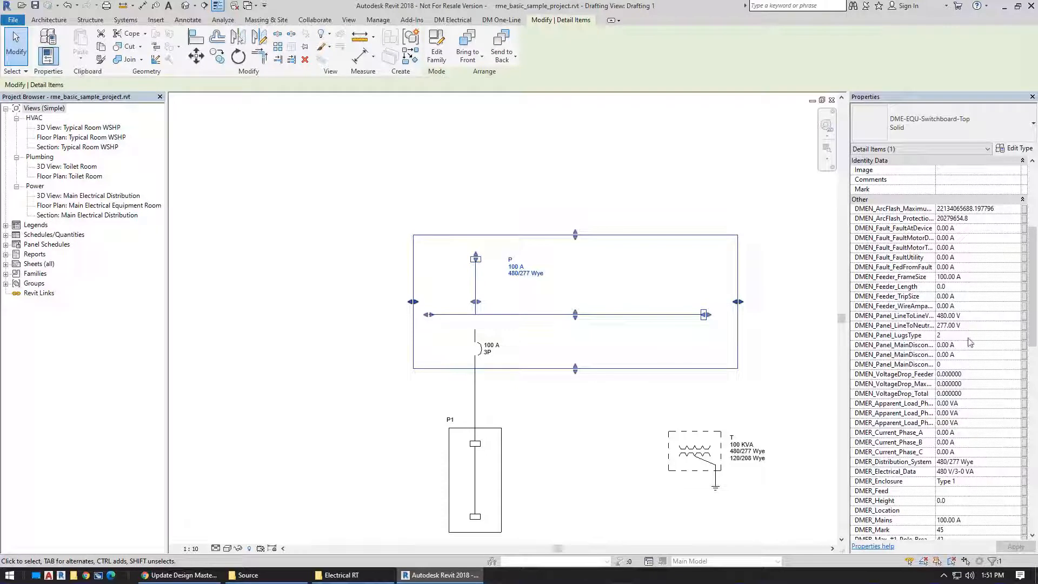
left_click(981, 365)
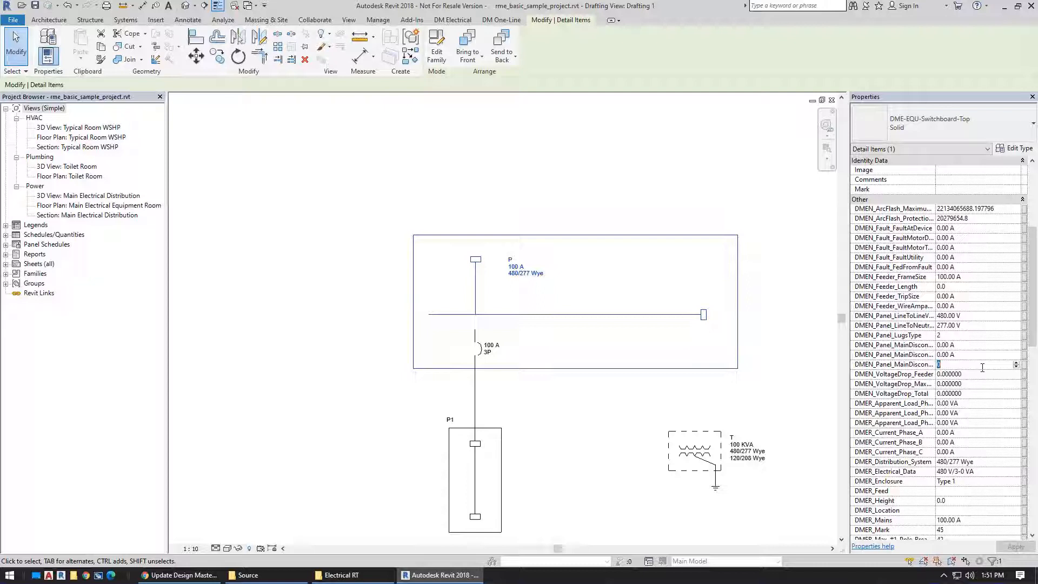
type("1")
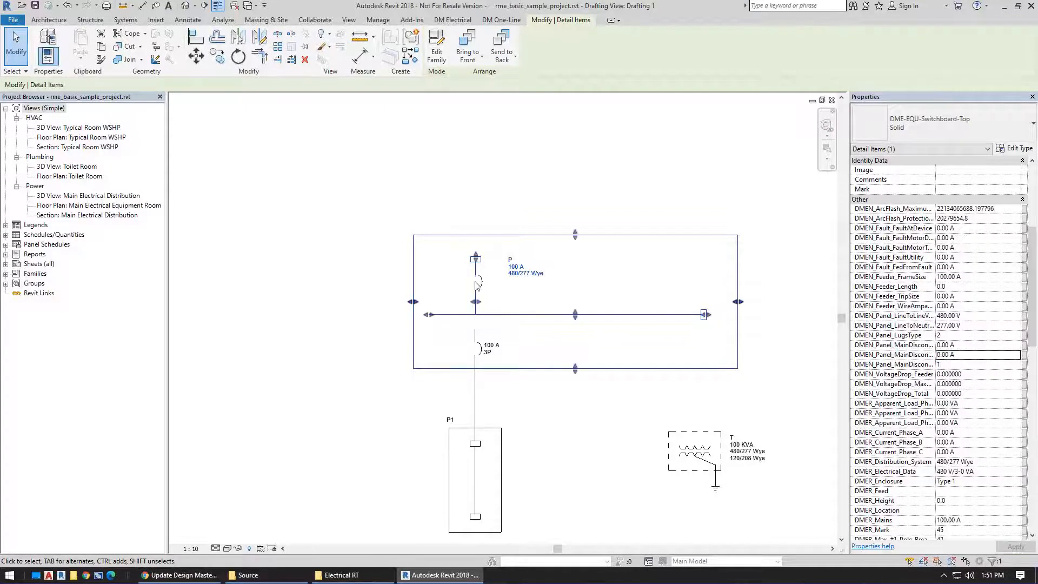
Step: Set switchboard P's DMEN_Panel_MainDisconnectType to 2 and review its graphics and disconnect parameters
left_click(948, 365)
type("2")
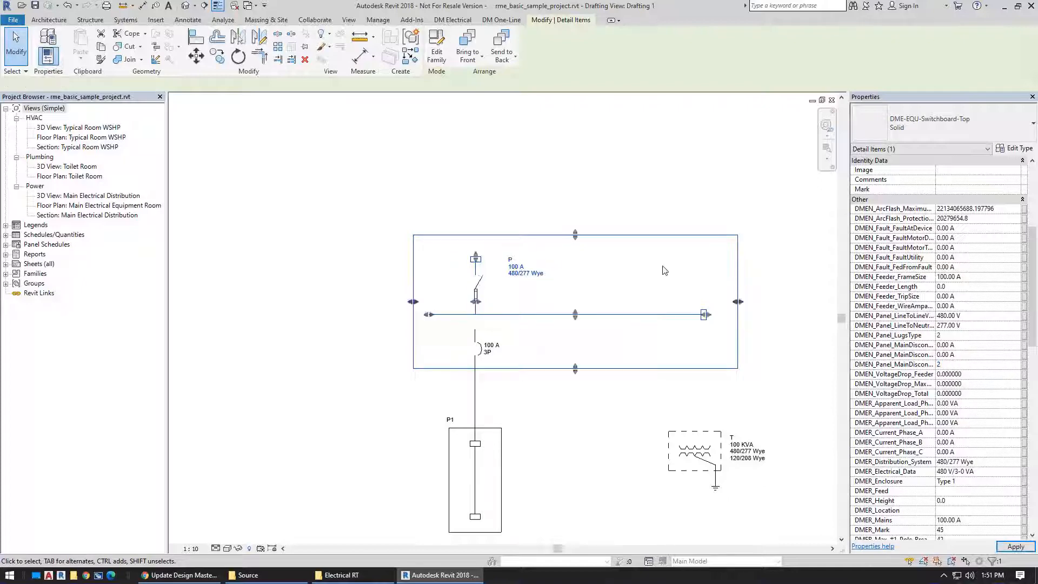
left_click(662, 269)
left_click(490, 297)
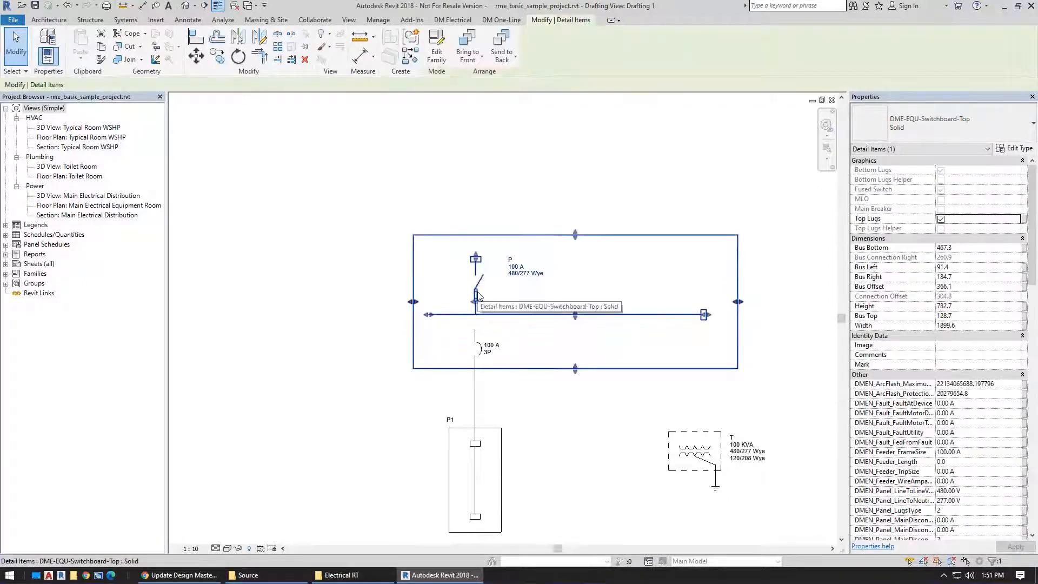
scroll(964, 392, "down", 2)
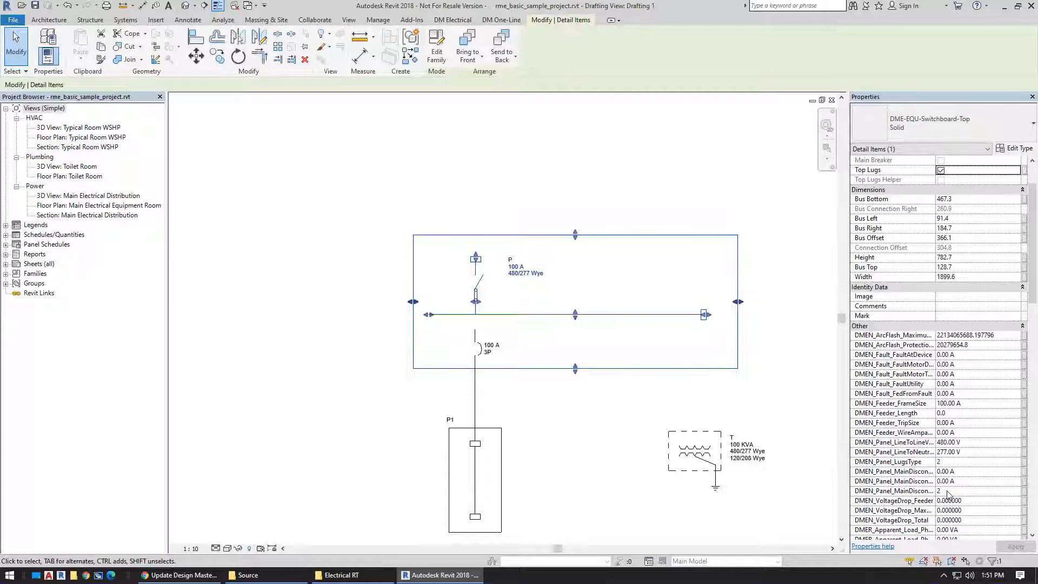
Step: Set the main disconnect type of switchboard P to Breaker through the one-line equipment edit and exit the panel editor
left_click(660, 192)
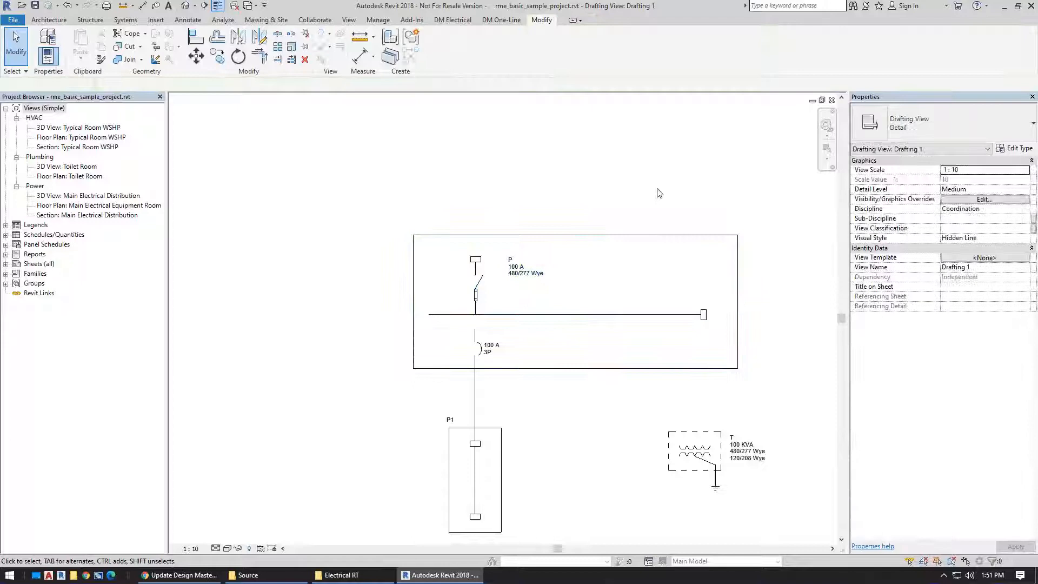
left_click(452, 21)
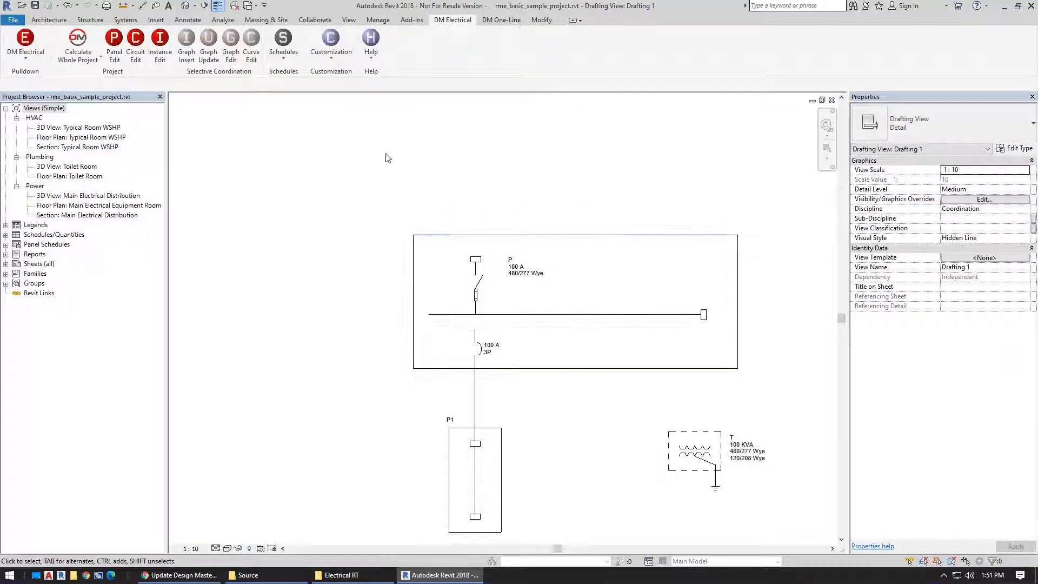
left_click(501, 20)
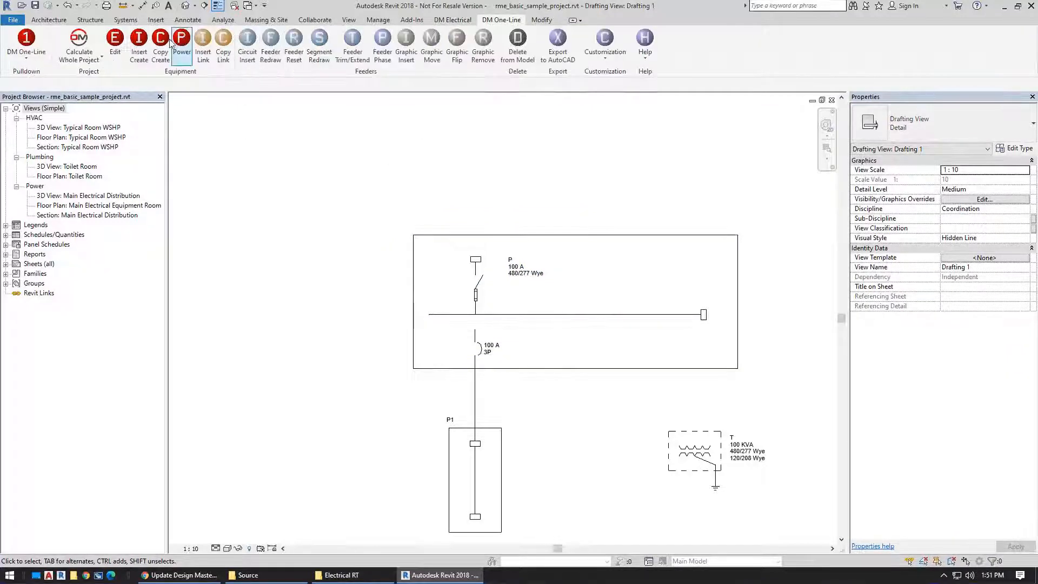
left_click(115, 43)
left_click(523, 235)
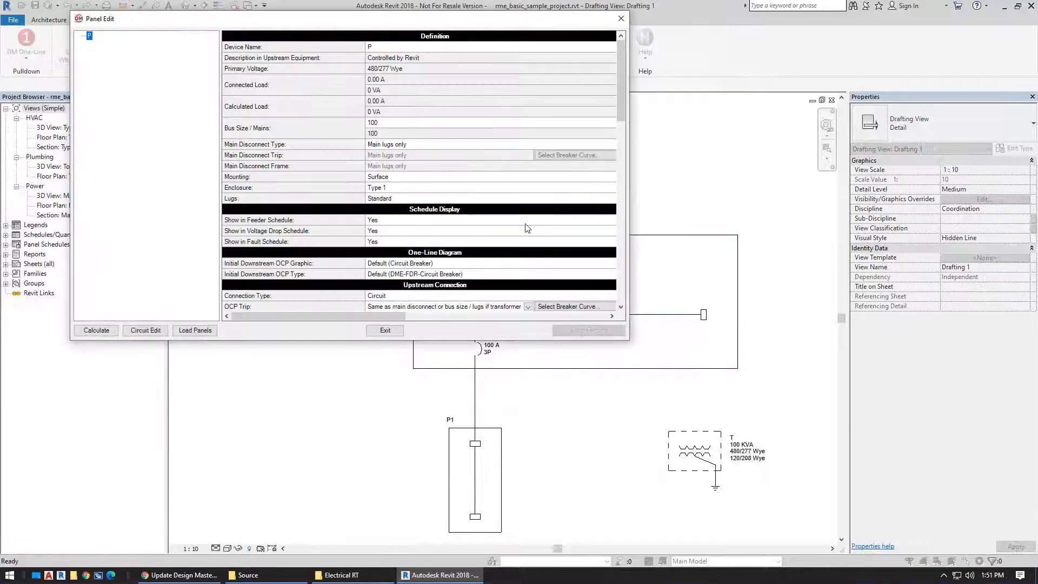
left_click(391, 144)
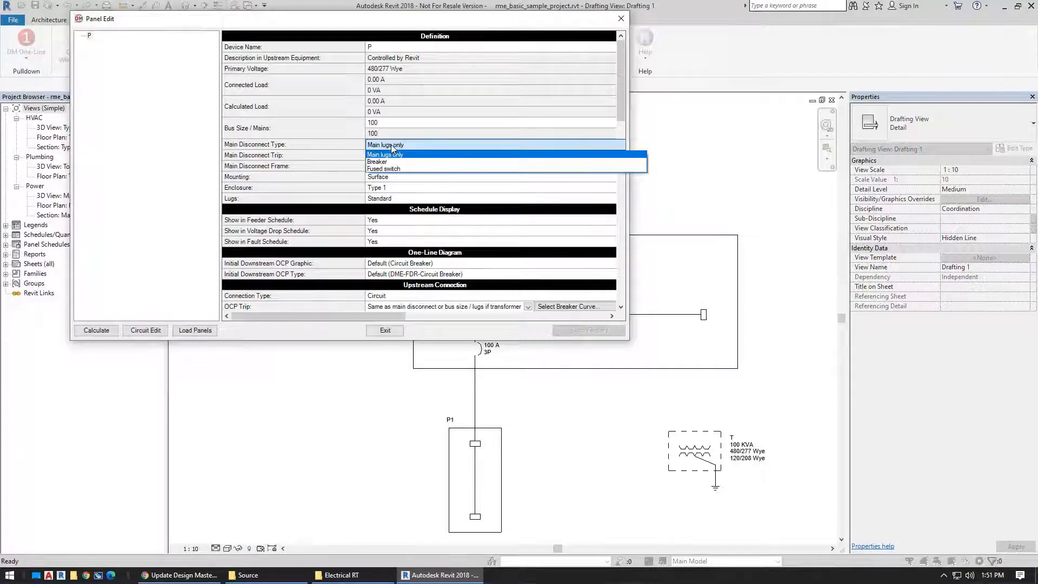
left_click(378, 161)
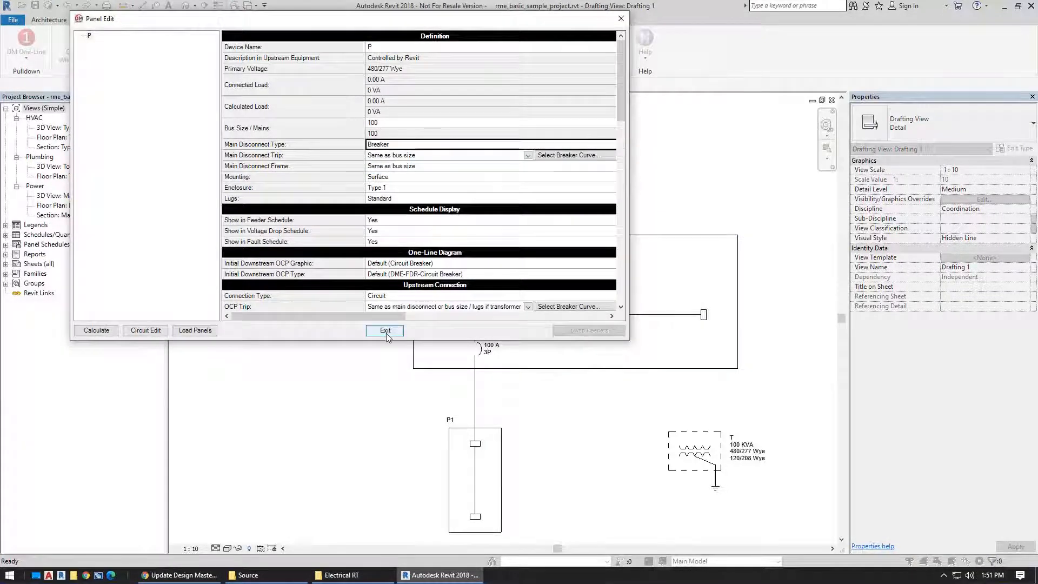
left_click(385, 331)
Step: Review switchboard P's breaker graphic along with its main disconnect type parameter
left_click(578, 236)
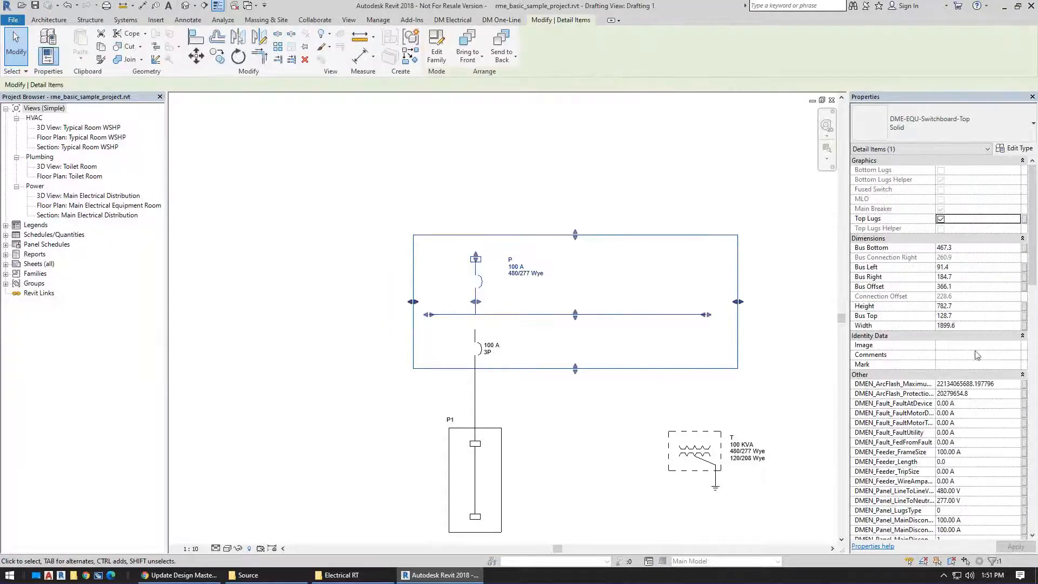
scroll(997, 414, "down", 2)
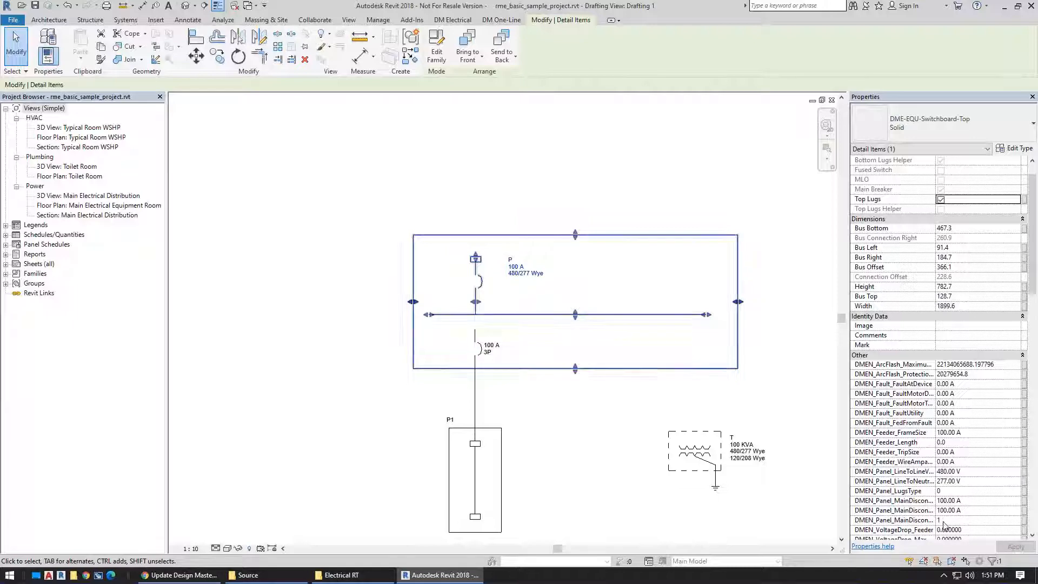
left_click(571, 195)
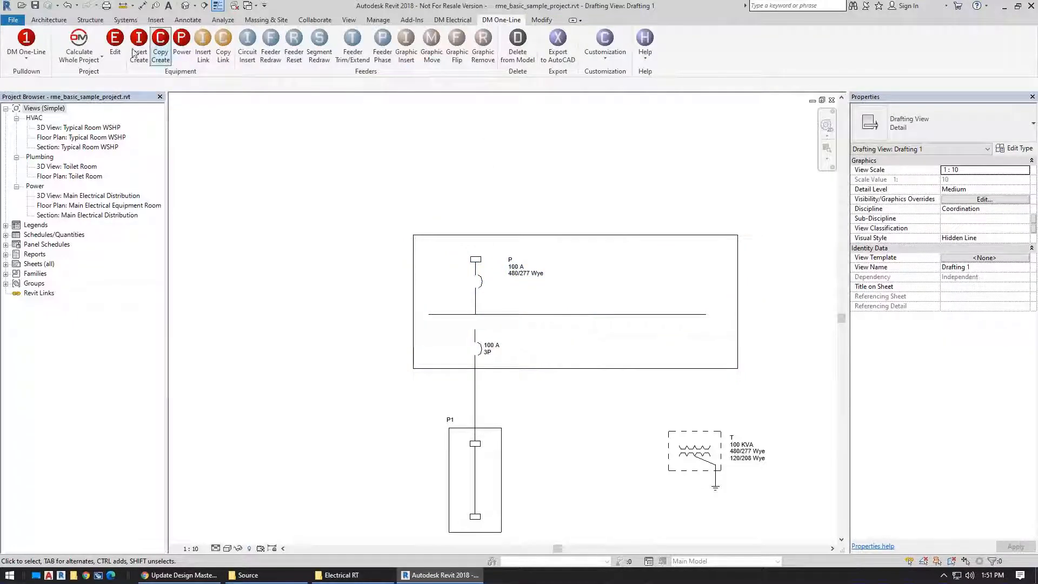
Step: Set the main disconnect type of switchboard P to Main lugs only in the panel editor
left_click(115, 39)
left_click(568, 239)
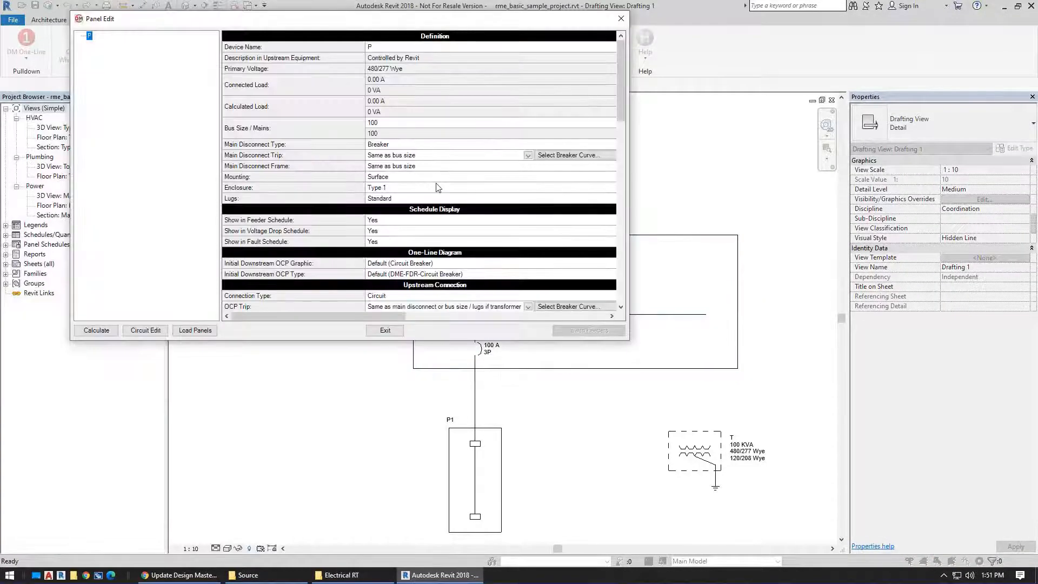
left_click(388, 145)
left_click(388, 161)
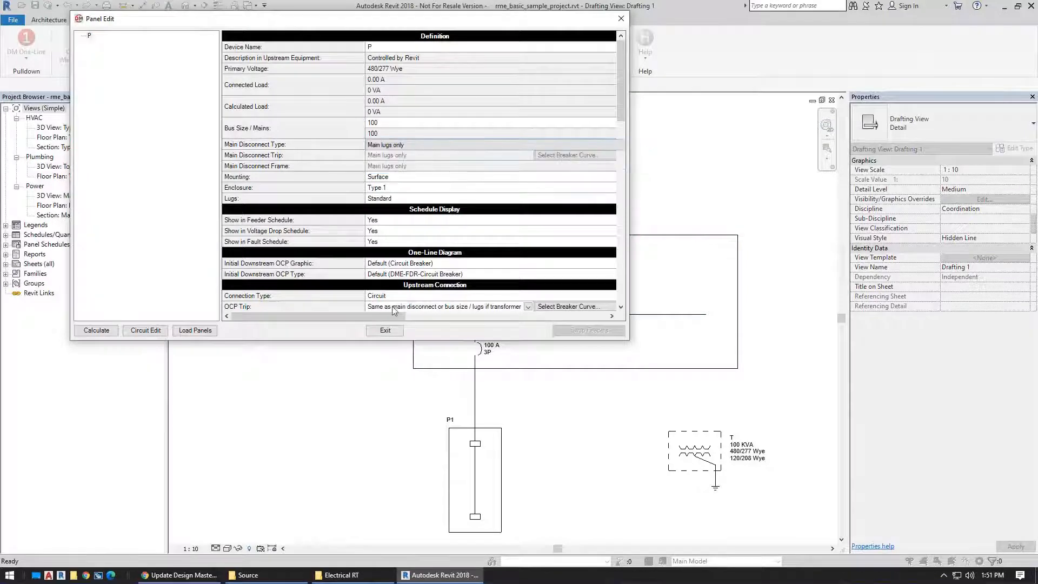
left_click(385, 330)
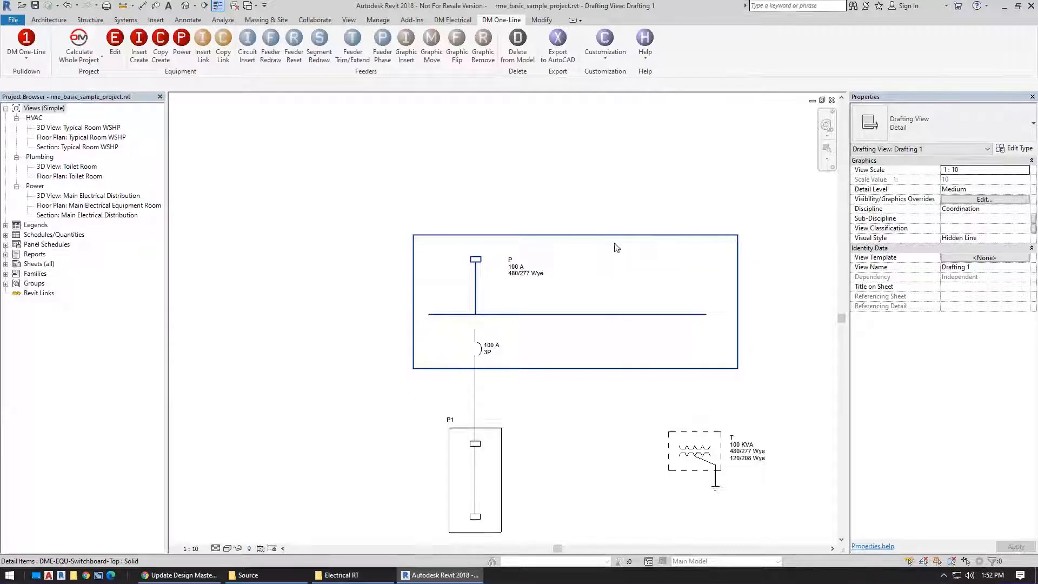
Step: Open the DME-EQU-Switchboard-Top family, examine the diagonal switch line of the main disconnect, then close the family
double_click(604, 241)
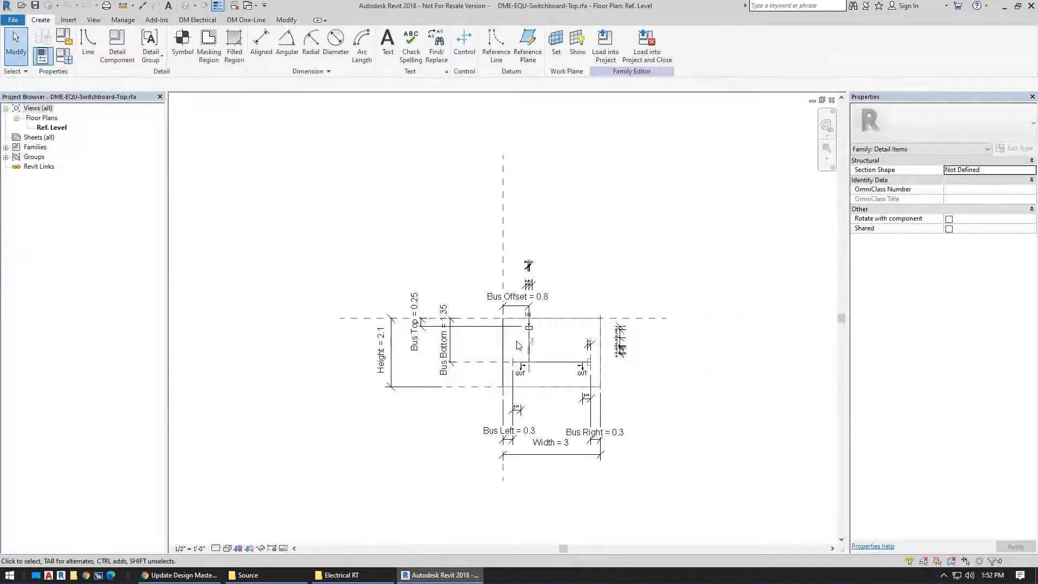
scroll(518, 353, "up", 3)
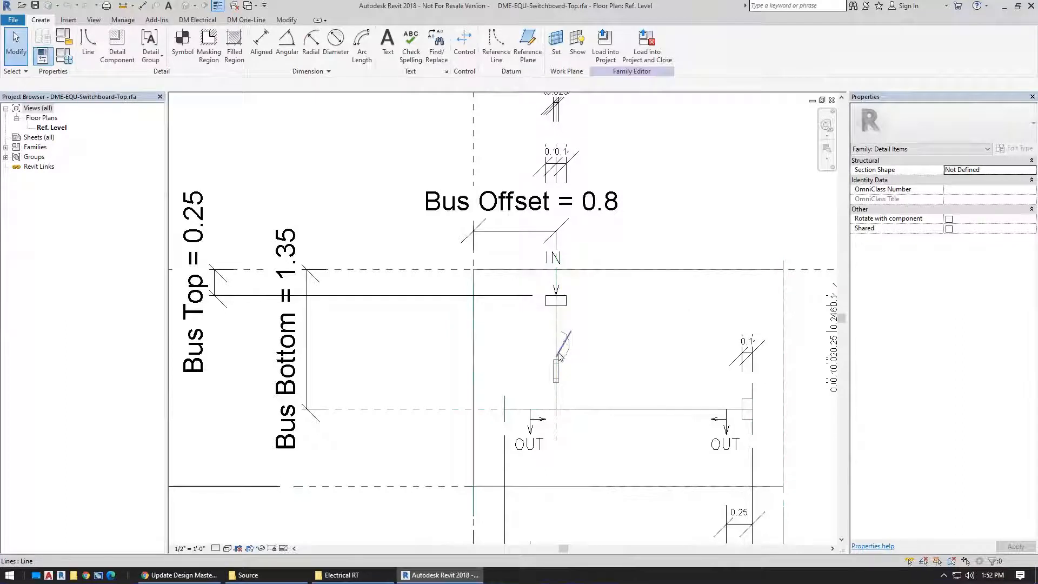
left_click(563, 344)
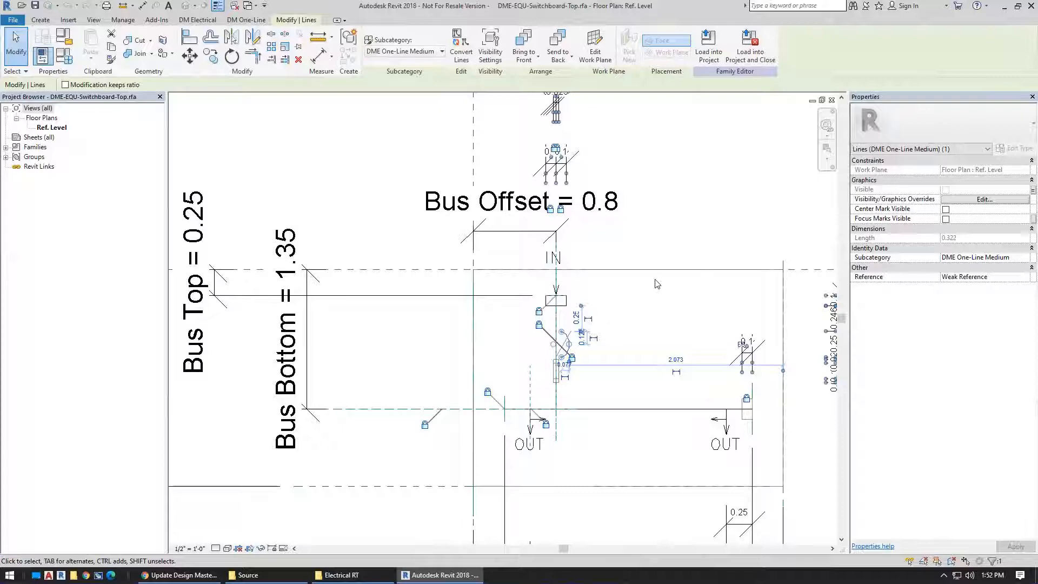
left_click(831, 100)
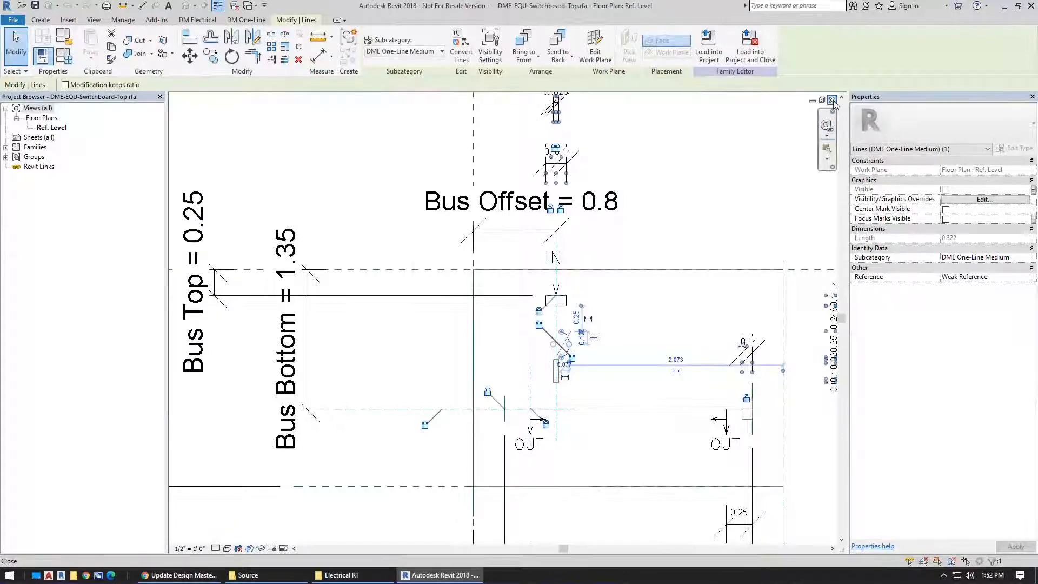
left_click(551, 297)
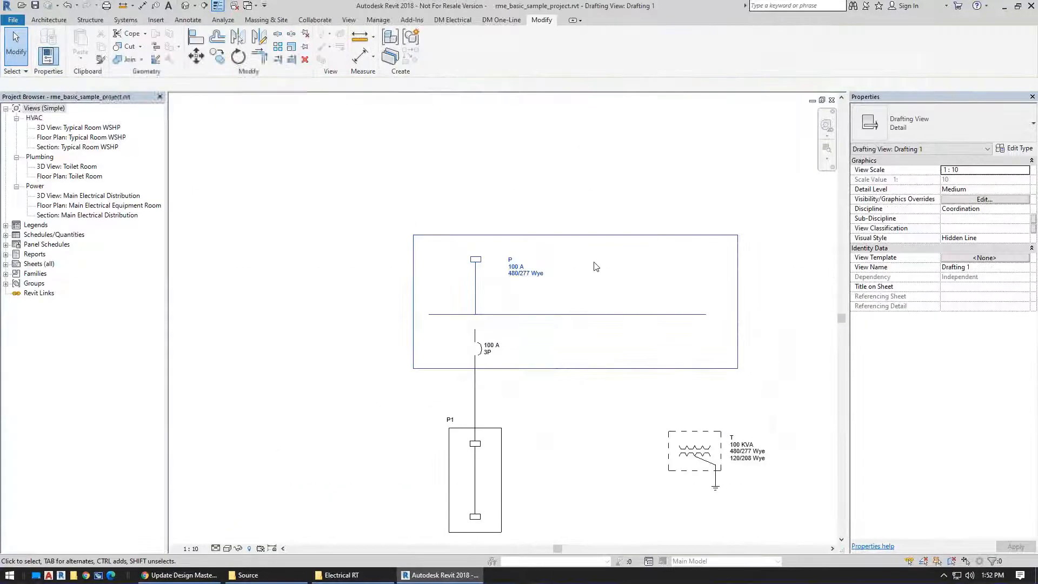
Step: Open transformer T's DME-EQU-Transformer-Box-Ground-Top family, examine its linework and IN and OUT connections, then close it without saving
left_click(706, 433)
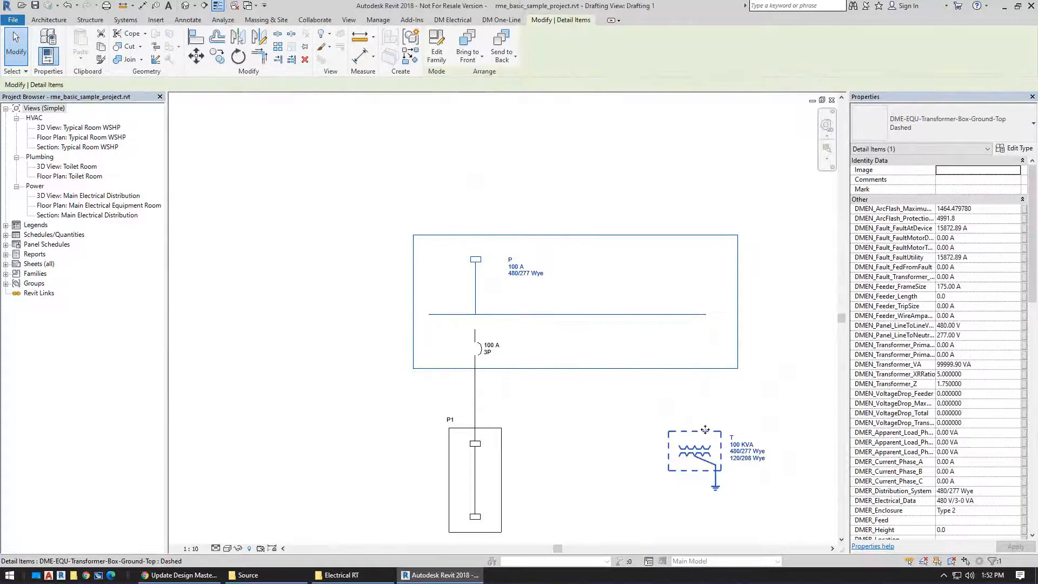
middle_click_drag(705, 434, 549, 374)
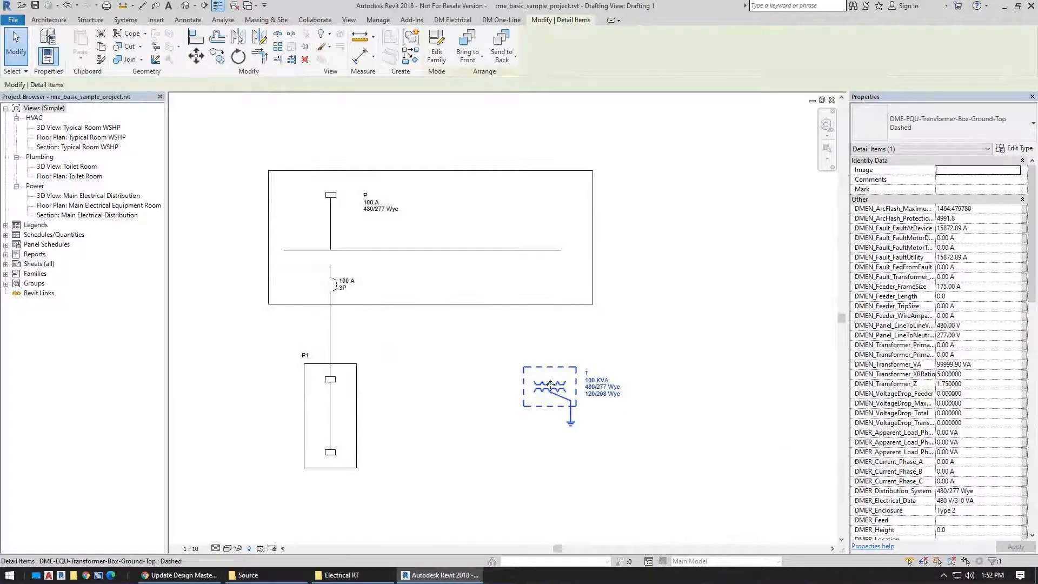
left_click(437, 54)
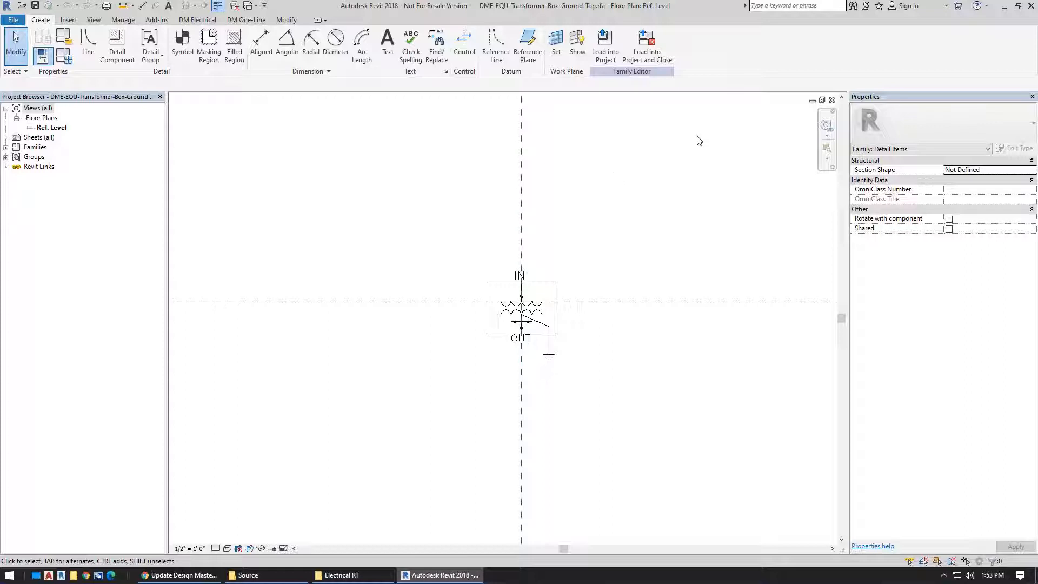
left_click(831, 100)
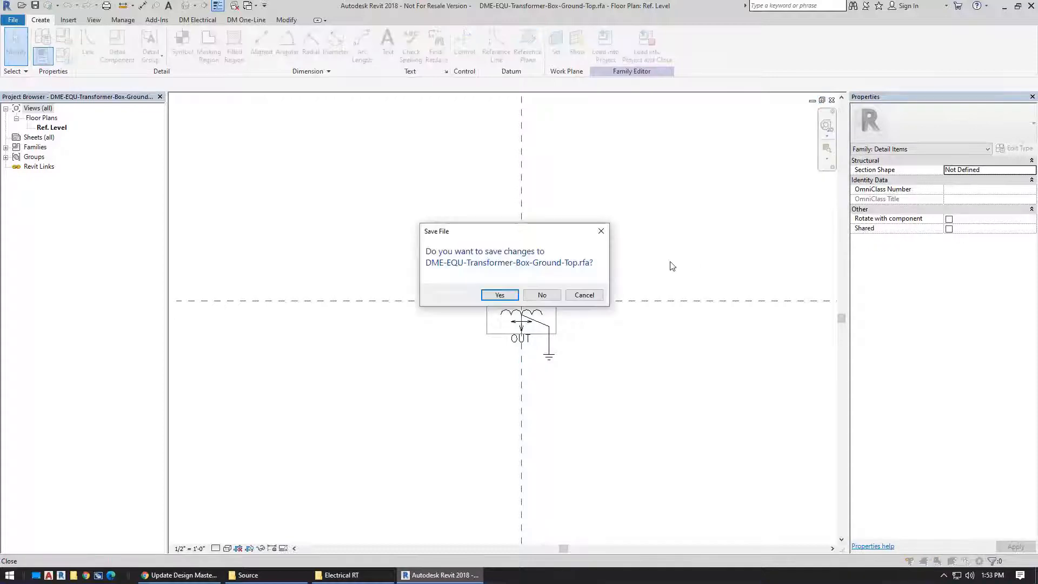
left_click(548, 299)
Step: Replace switchboard P with a solid "Switchboard, Horizontal, Fed from Left" graphic above P1 and delete the old leftover feeder
left_click(433, 171)
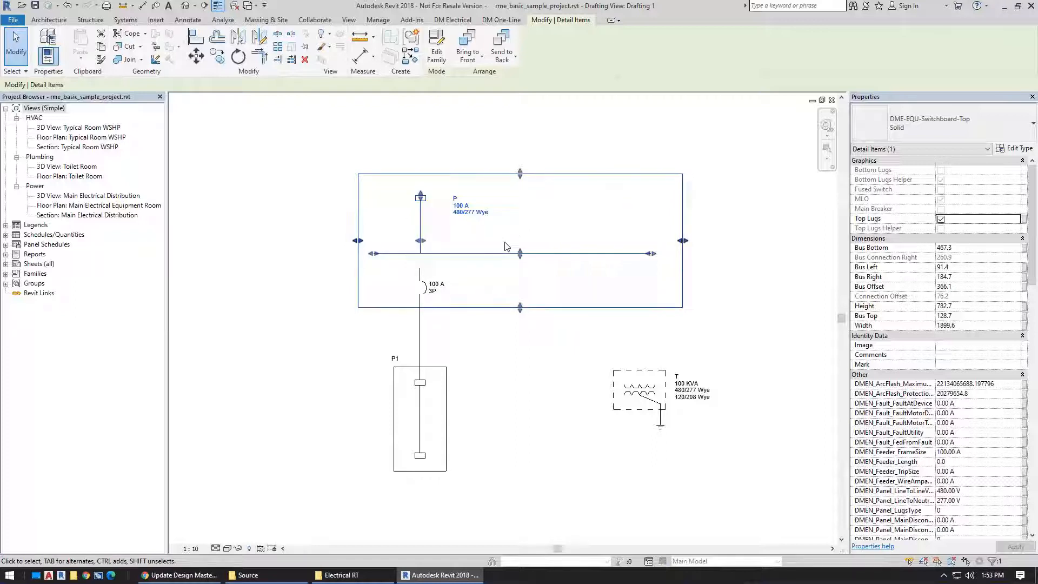
key("Delete")
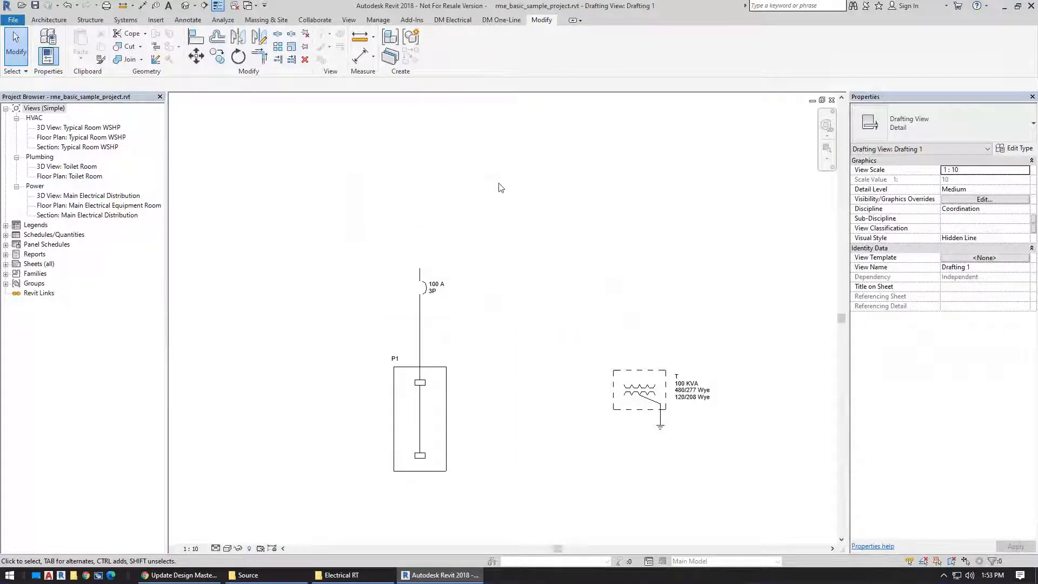
left_click(501, 20)
left_click(202, 43)
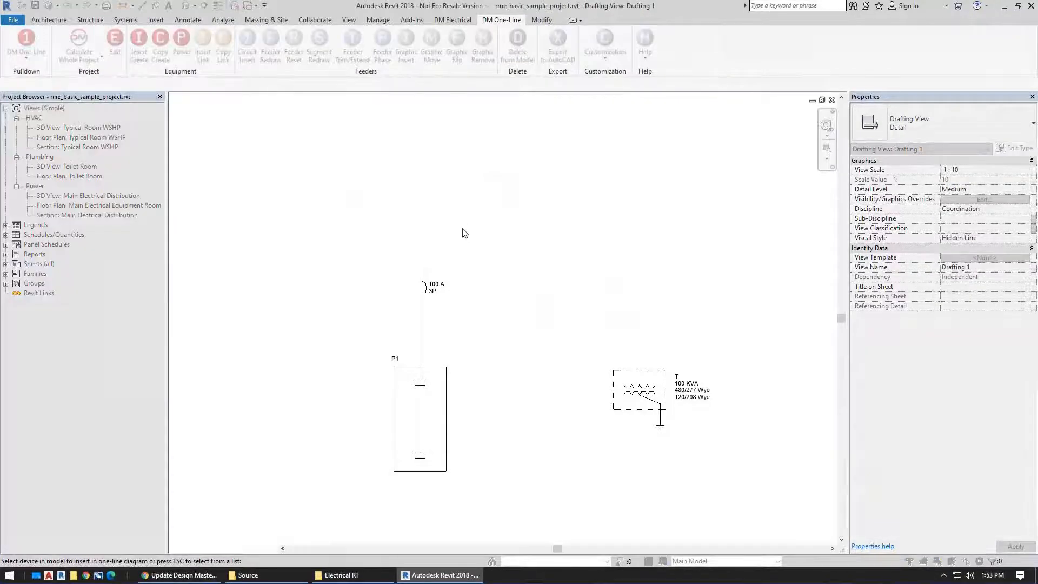
key("Escape")
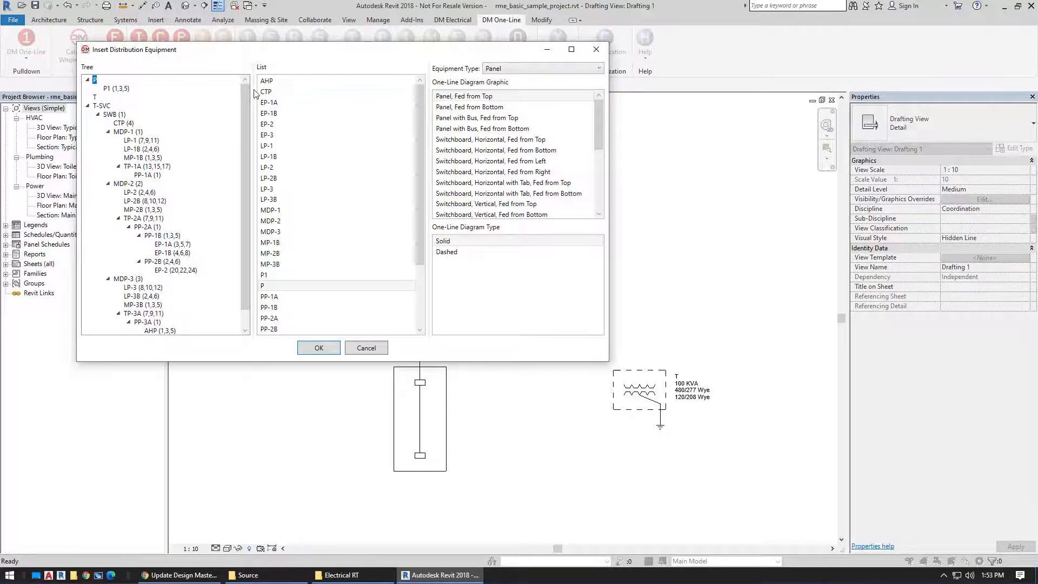
left_click(535, 161)
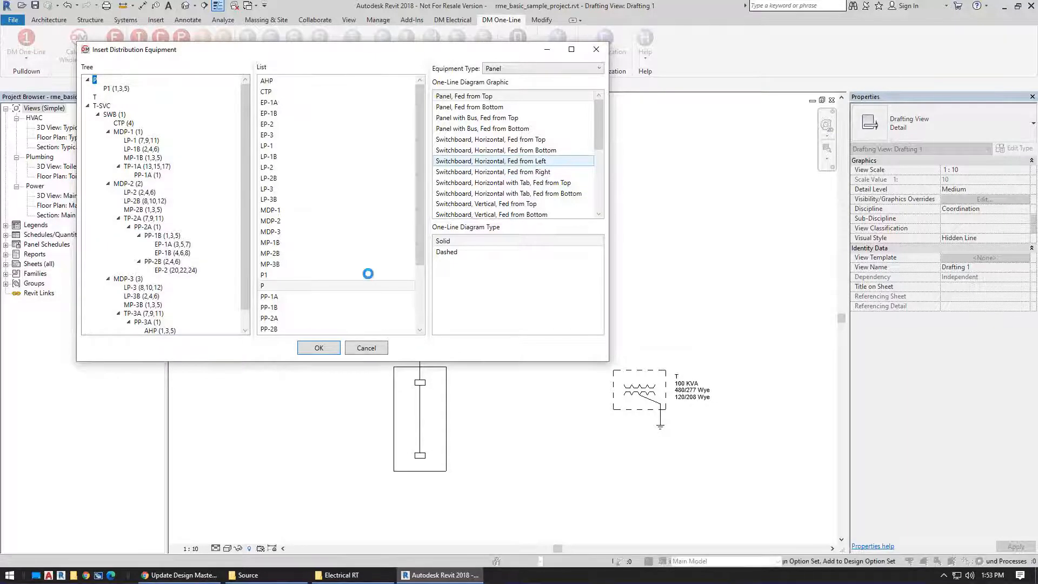
left_click(320, 348)
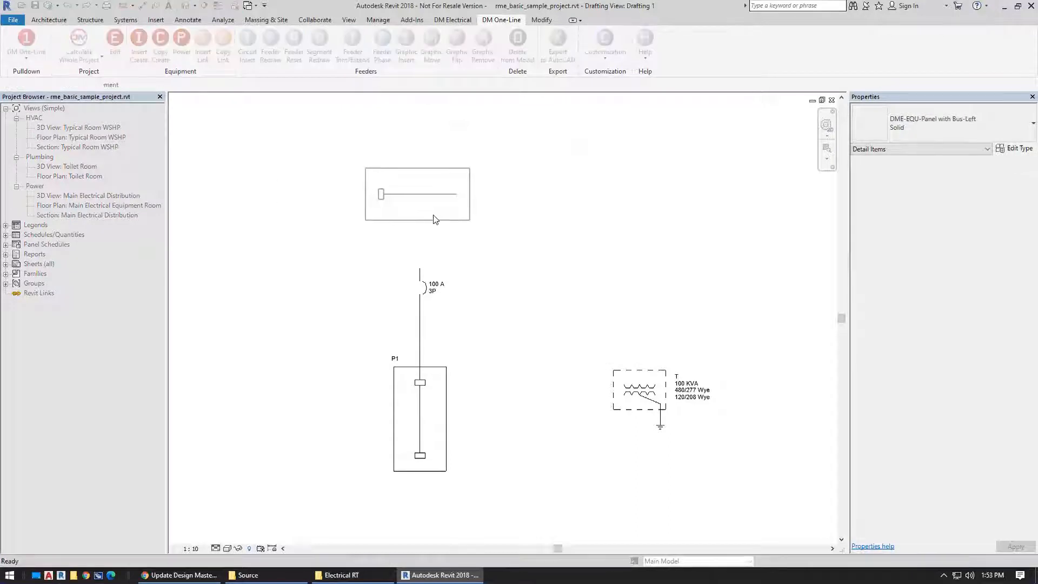
left_click(427, 171)
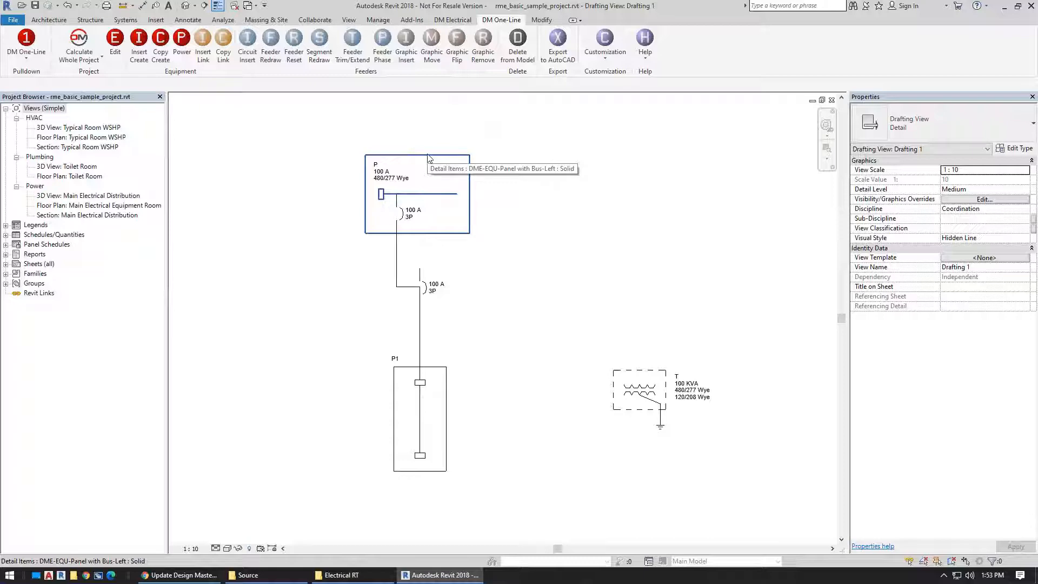
left_click(420, 319)
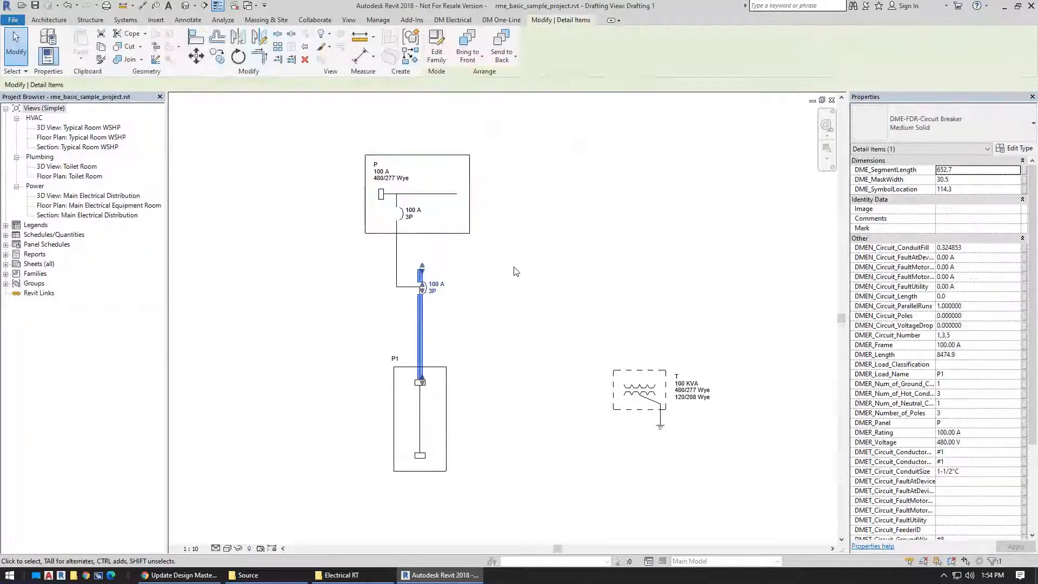
left_click(515, 272)
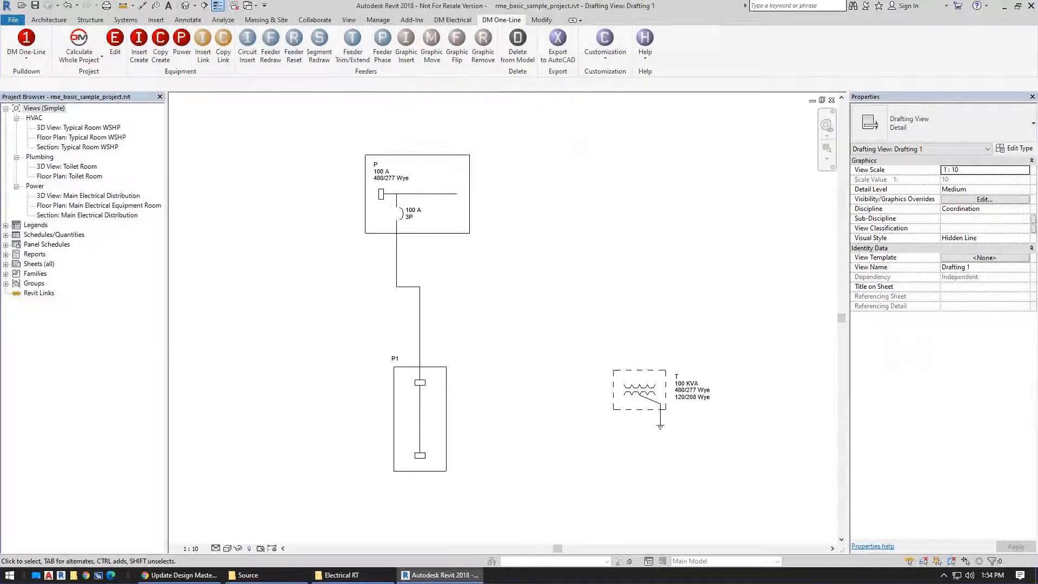
Step: Review the parameters of the newly placed equipment P and open its DME-EQU-Panel with Bus-Left family for editing
left_click(463, 234)
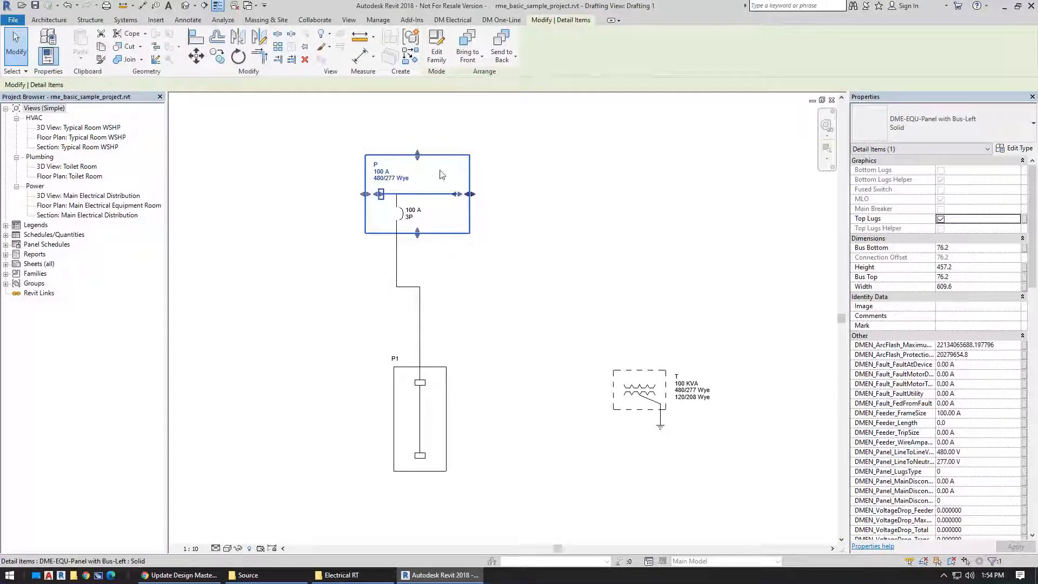
scroll(939, 393, "down", 3)
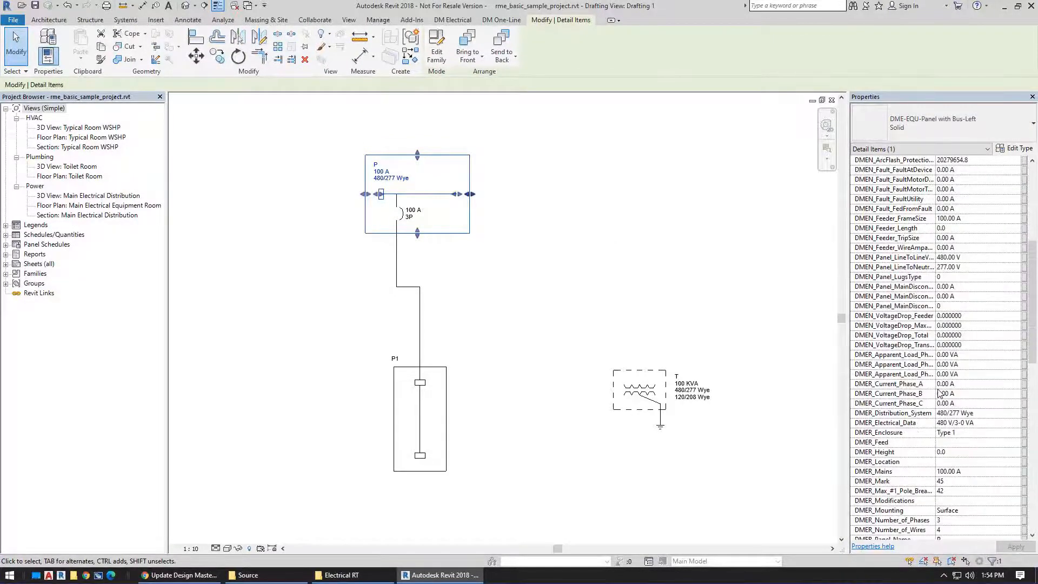
scroll(913, 281, "down", 2)
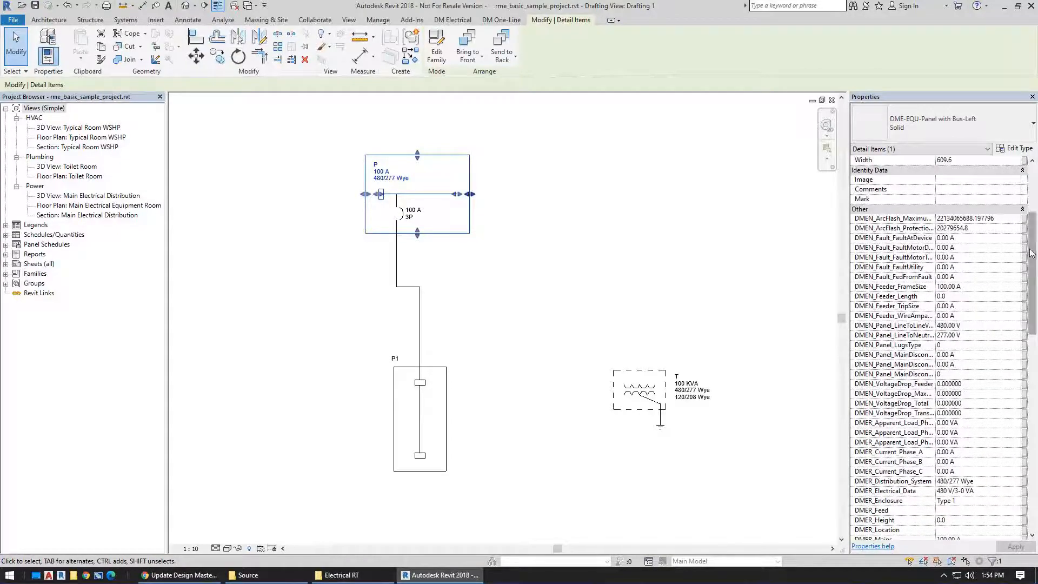
left_click_drag(1032, 275, 1028, 242)
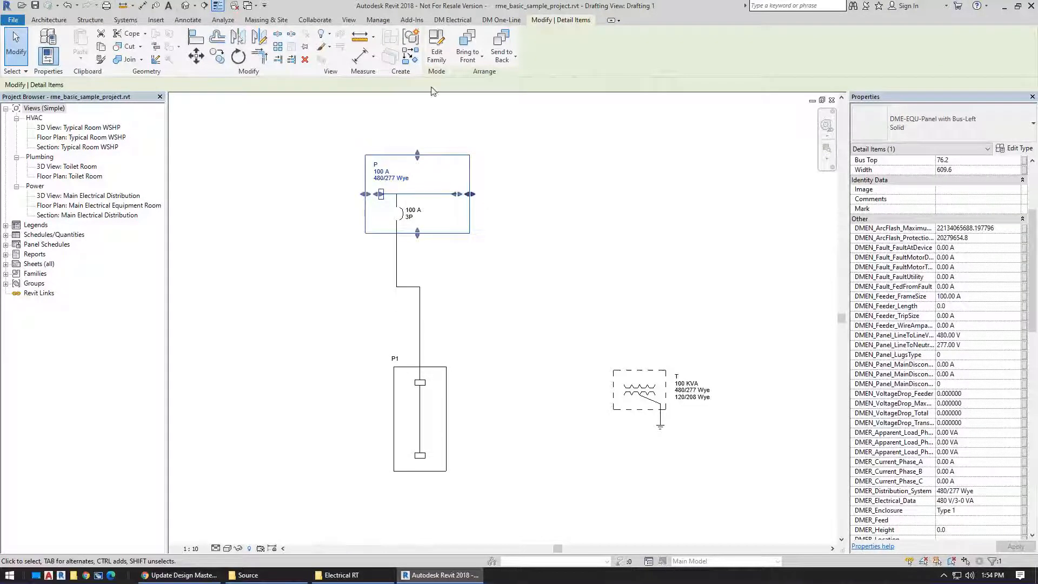
left_click(436, 46)
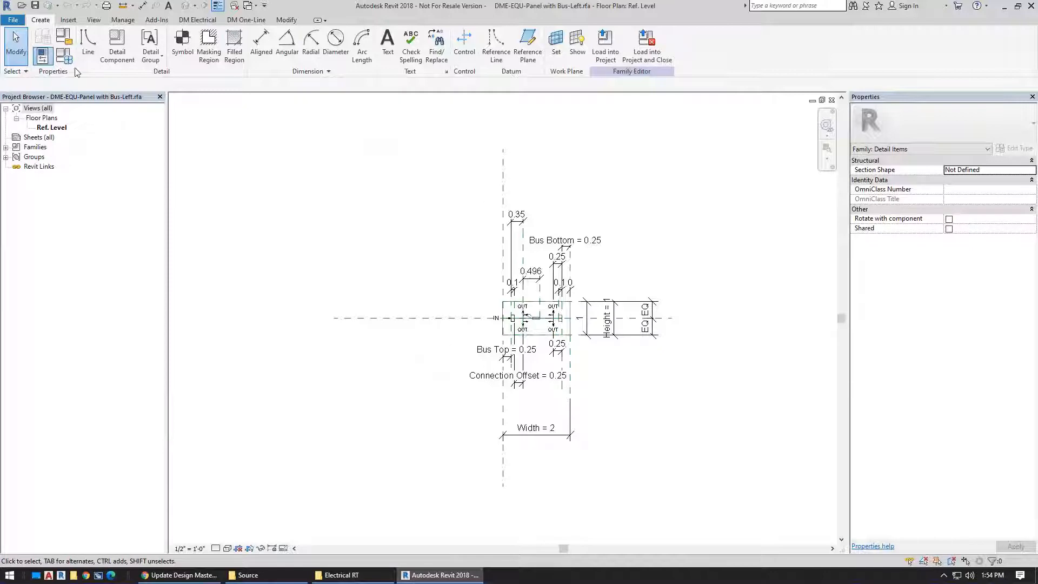
Step: Review the parameters and formulas in the DME-EQU-Panel with Bus-Left family's Solid type, including the lugs and main disconnect parameters
left_click(65, 55)
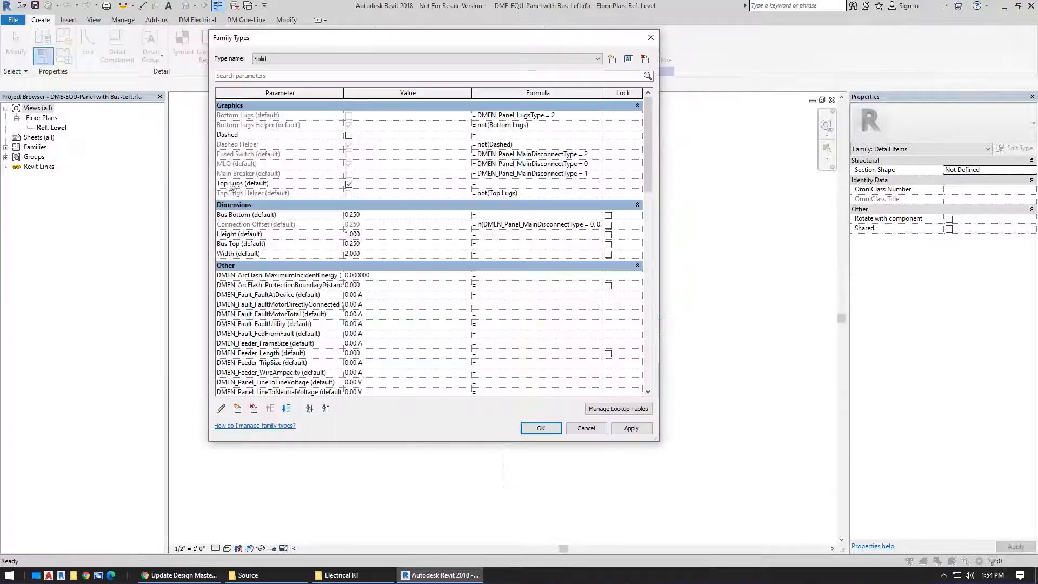
scroll(319, 296, "down", 10)
scroll(319, 296, "down", 10)
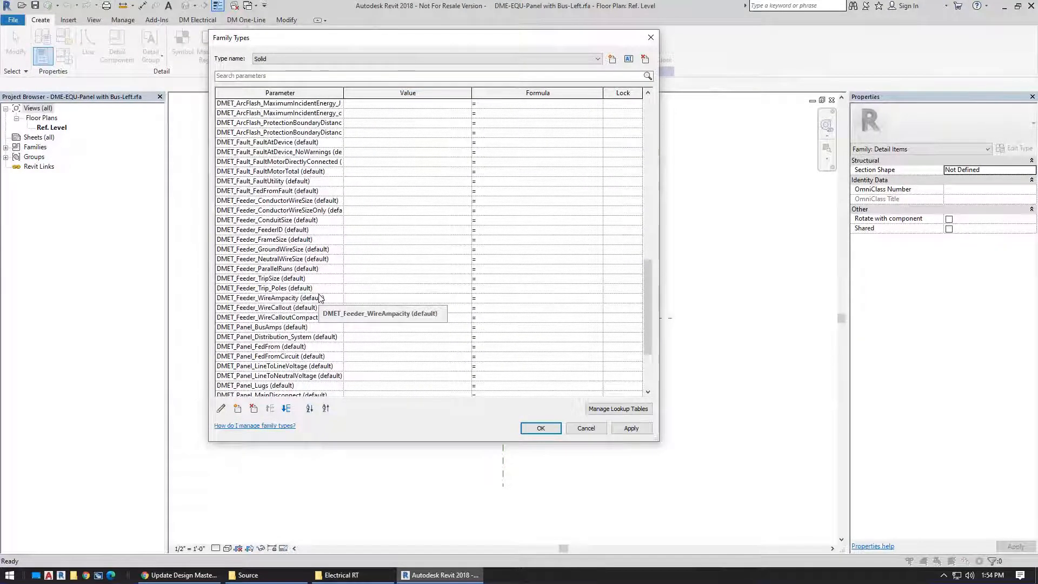
scroll(319, 298, "up", 15)
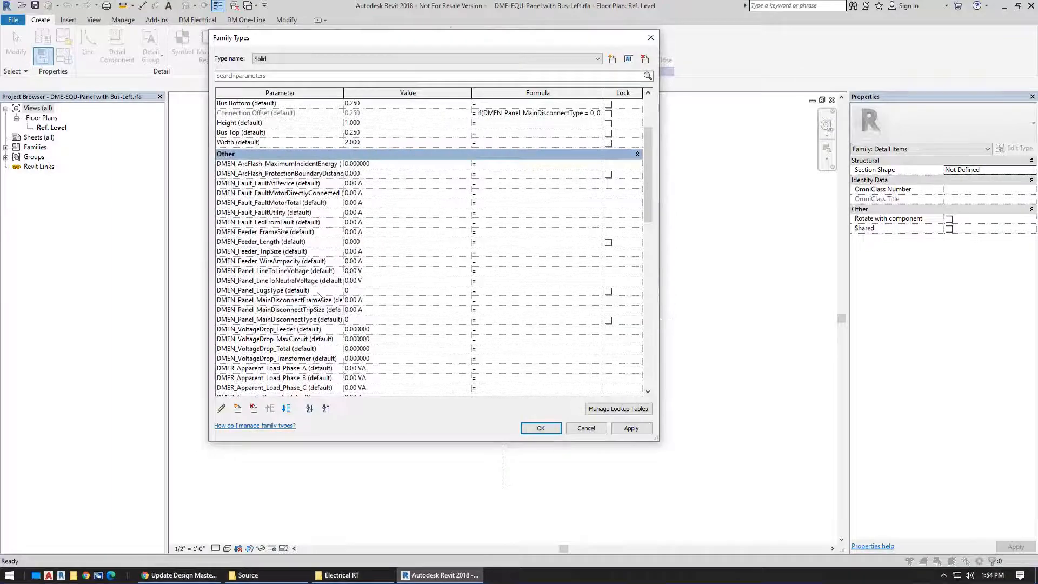
scroll(315, 281, "down", 4)
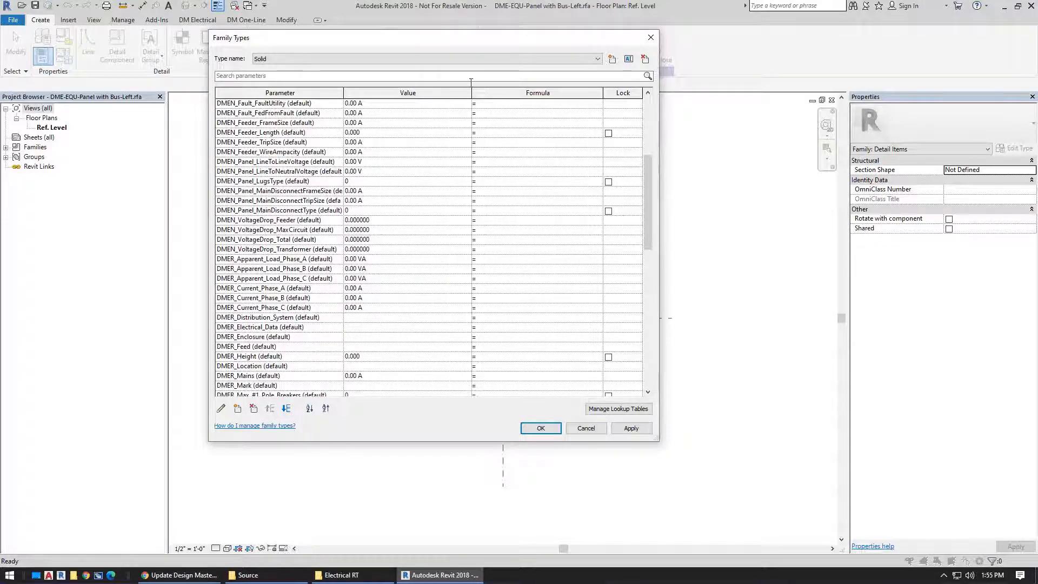
left_click_drag(379, 37, 427, 48)
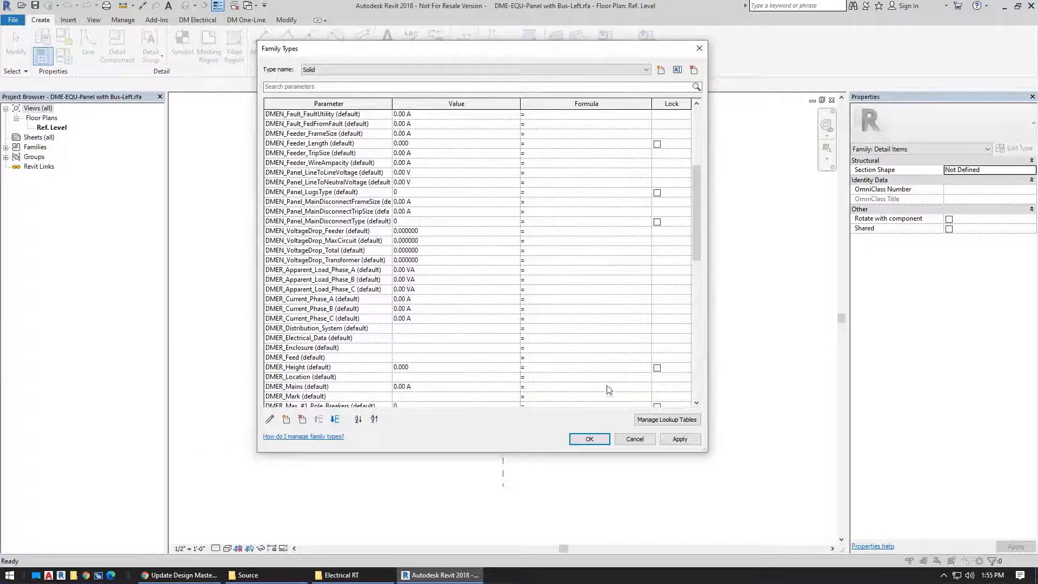
Step: Begin adding a shared parameter to the family and choose to specify a shared parameter file
left_click(286, 419)
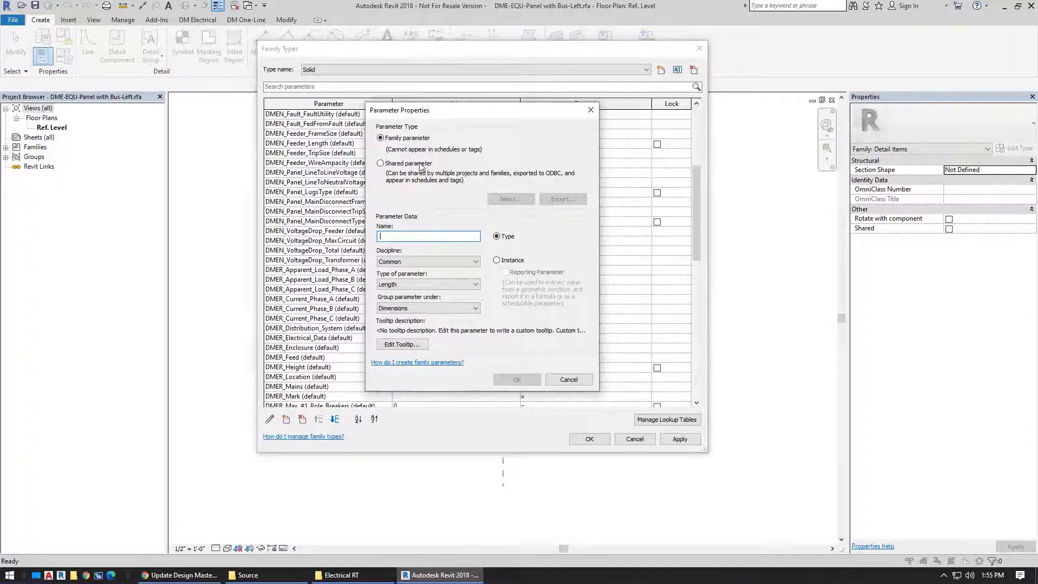
left_click(420, 164)
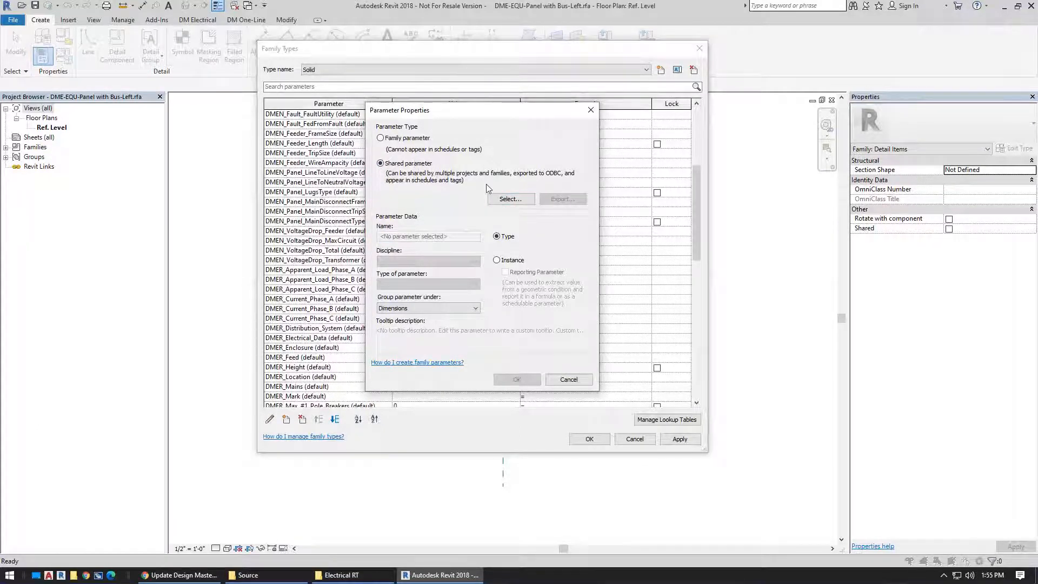
left_click(509, 199)
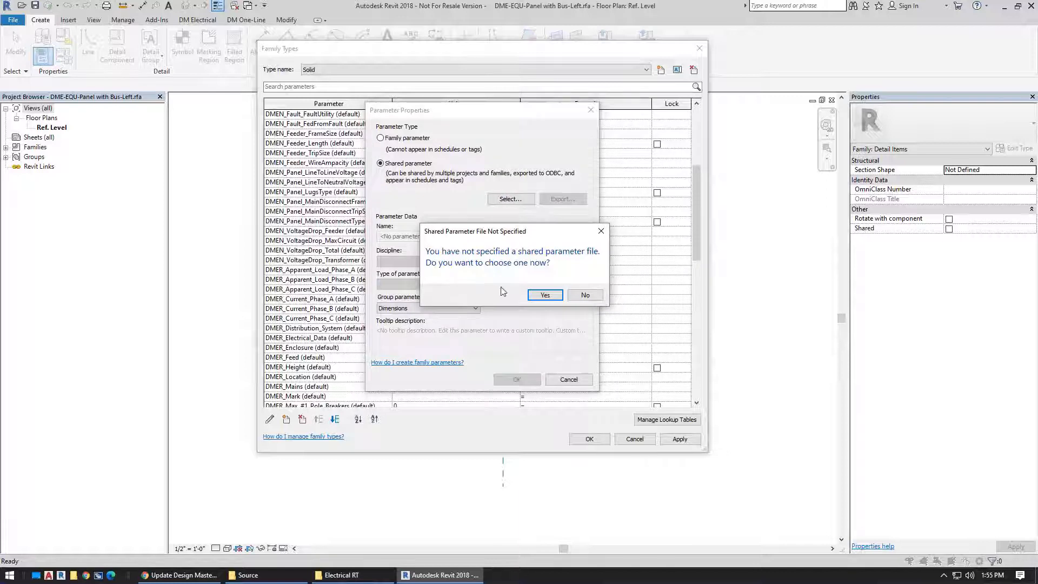
left_click(543, 296)
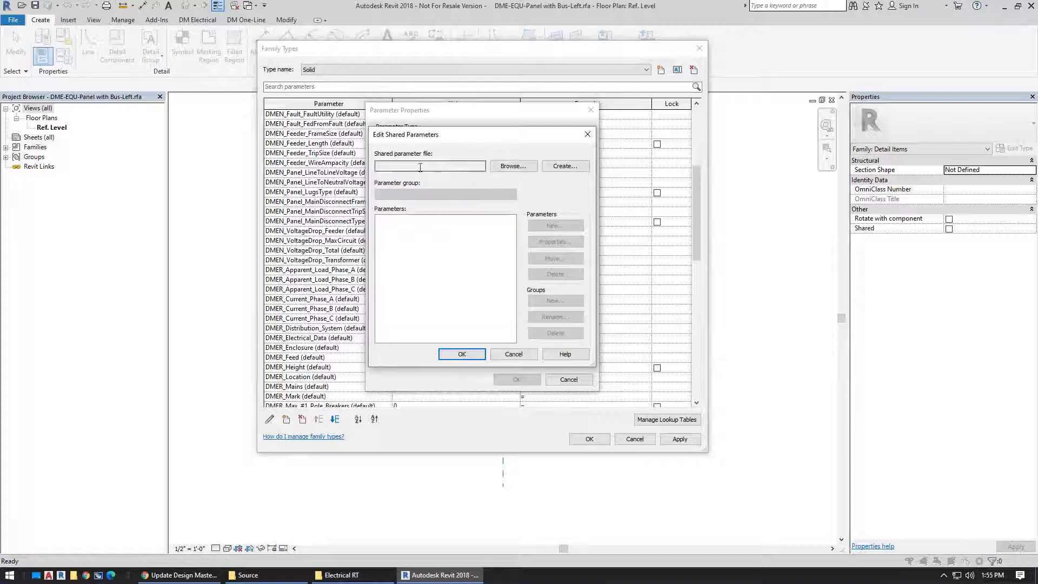
Step: Load DesignMasterElectricalRT2018.txt from the Electrical RT folder in C:\Program Files\Design Master Software as the shared parameter file
left_click(505, 166)
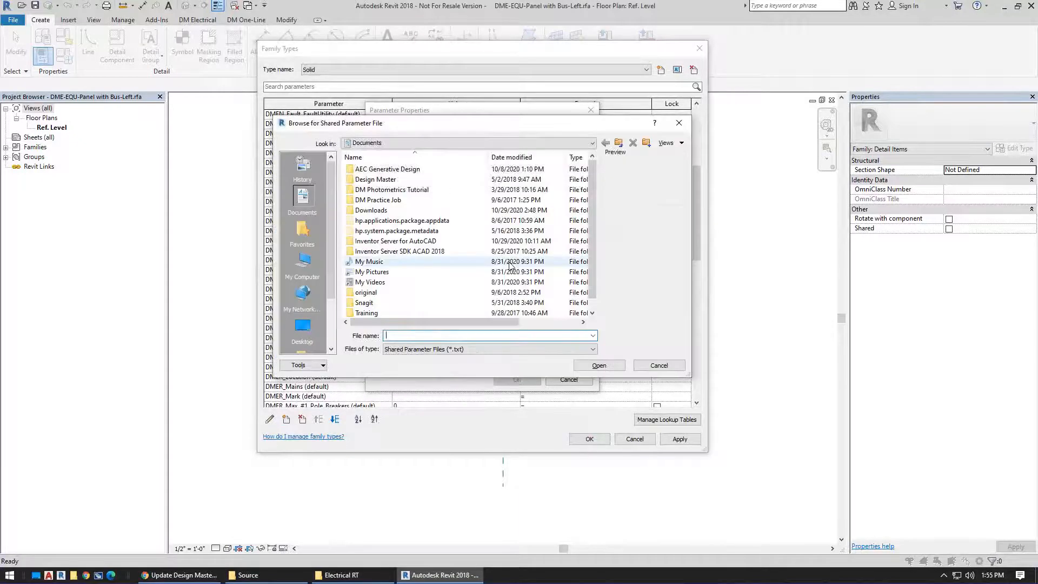
type("c:\\program Files")
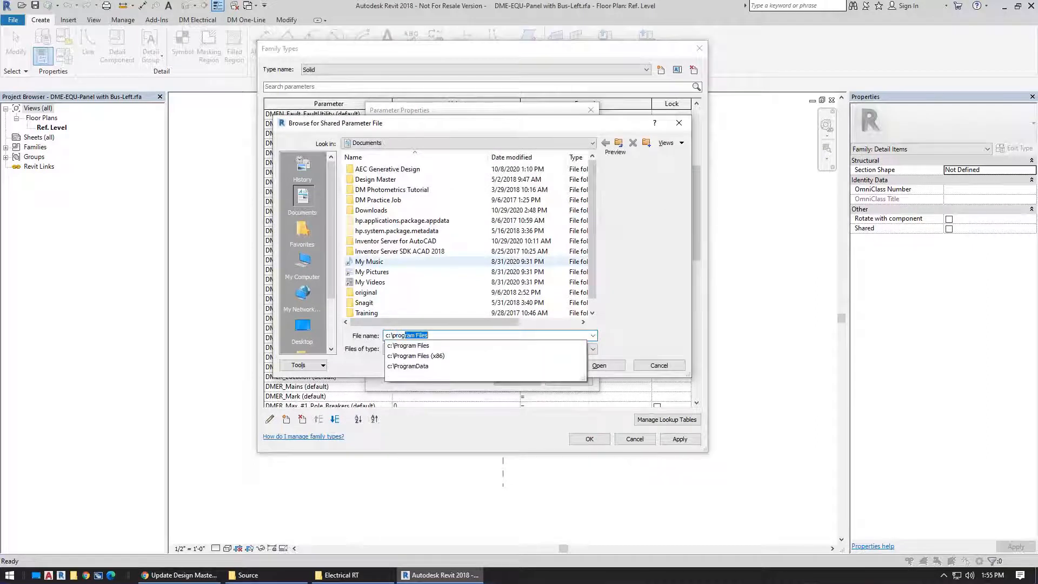
key("Down")
type("\\de")
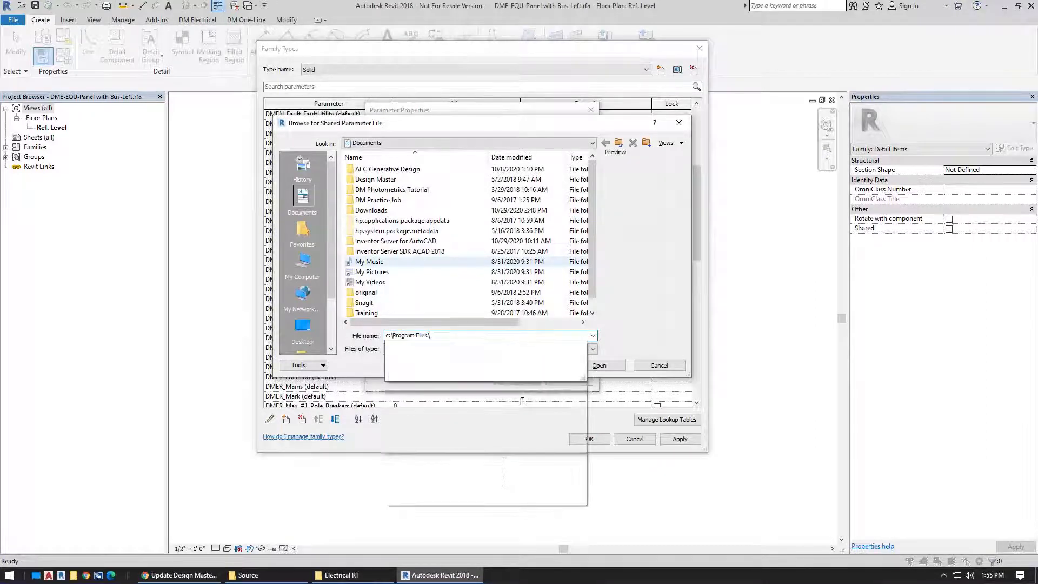
key("Down")
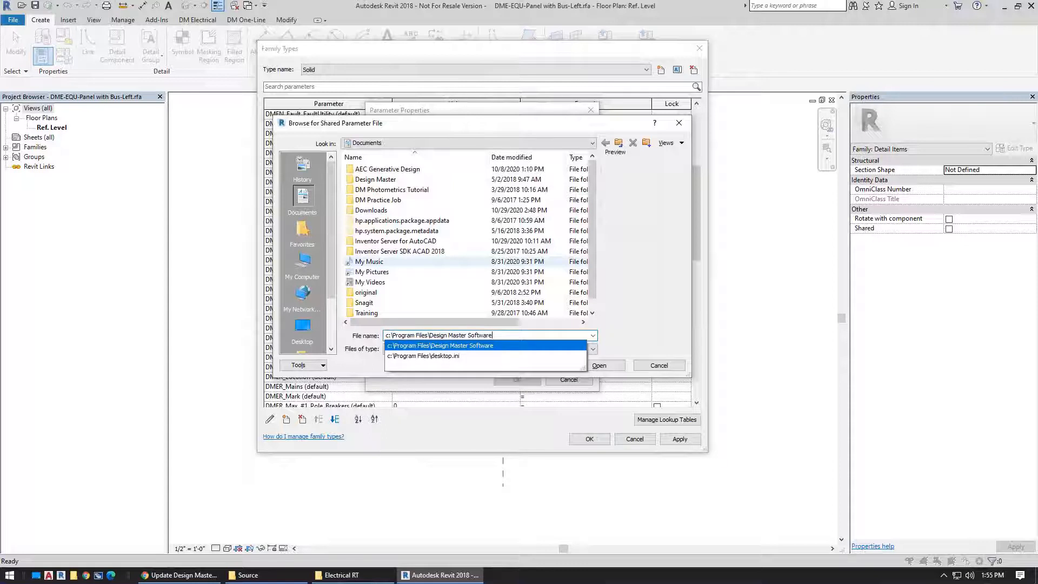
key("Return")
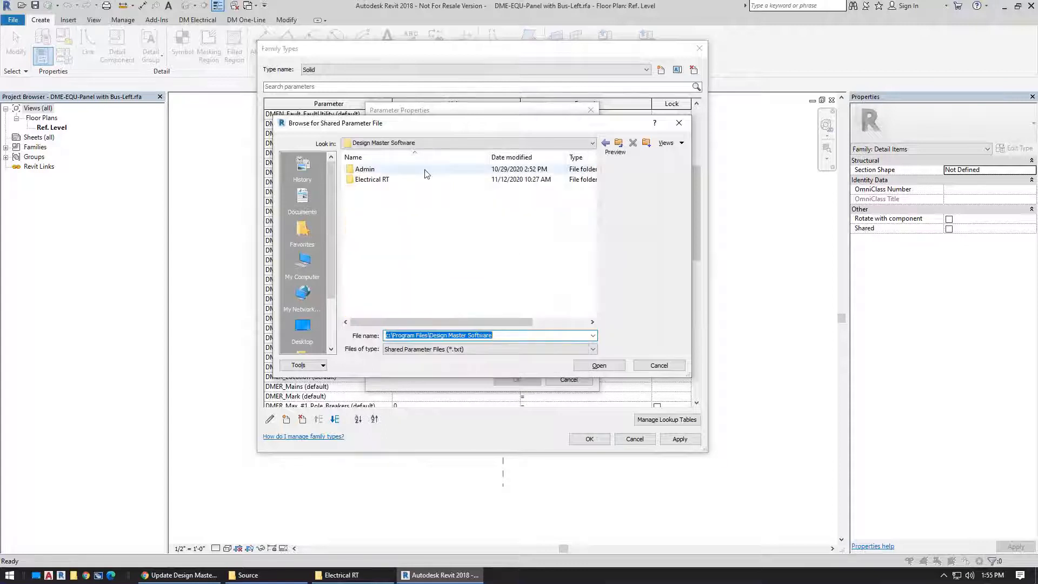
double_click(372, 180)
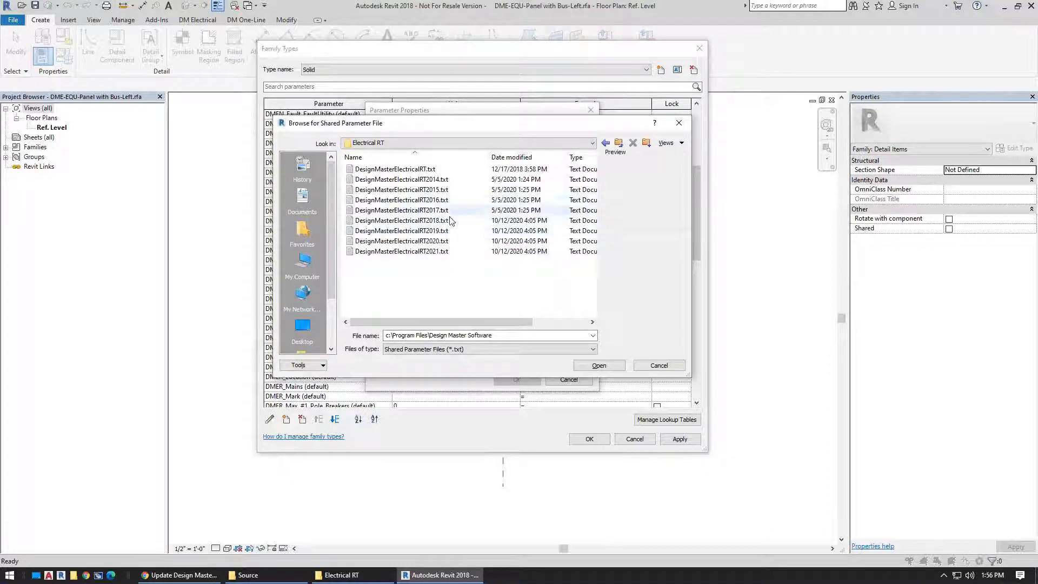
left_click(466, 230)
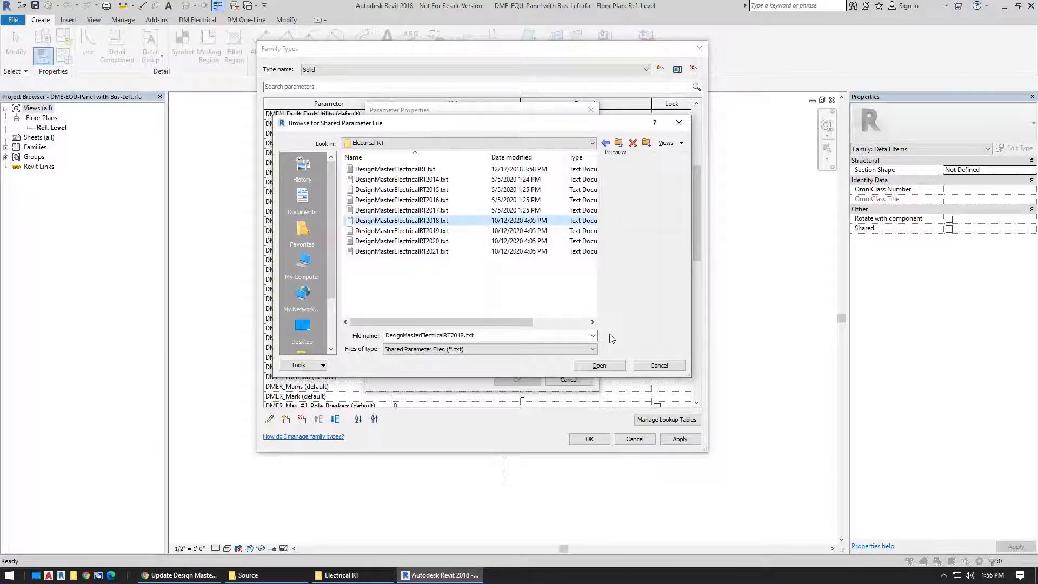
left_click(599, 366)
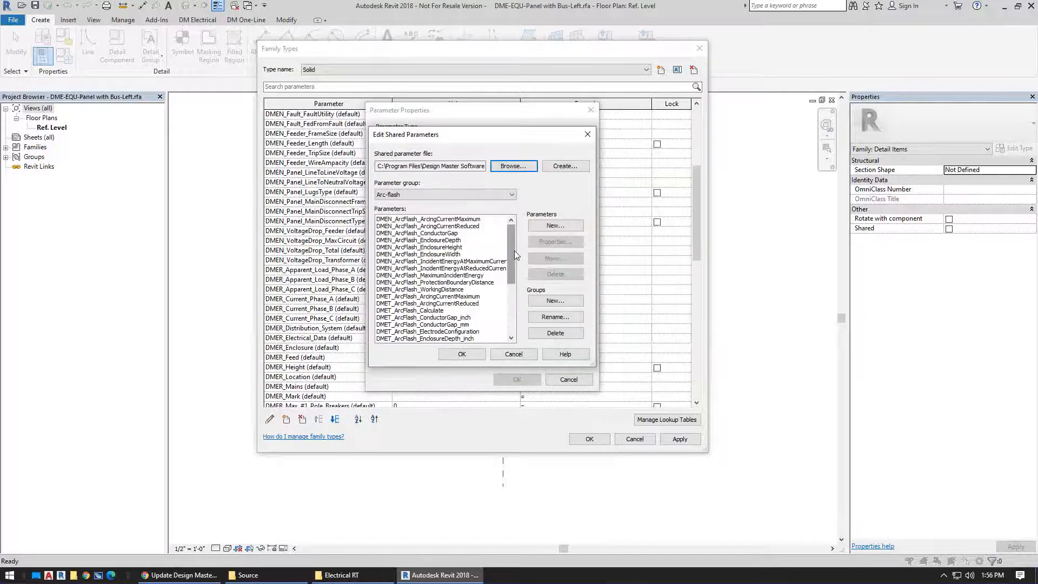
Step: Examine the shared parameters in the Arc-flash, Revit Duplicate and Panel groups, then dismiss the shared parameter editor
left_click(443, 194)
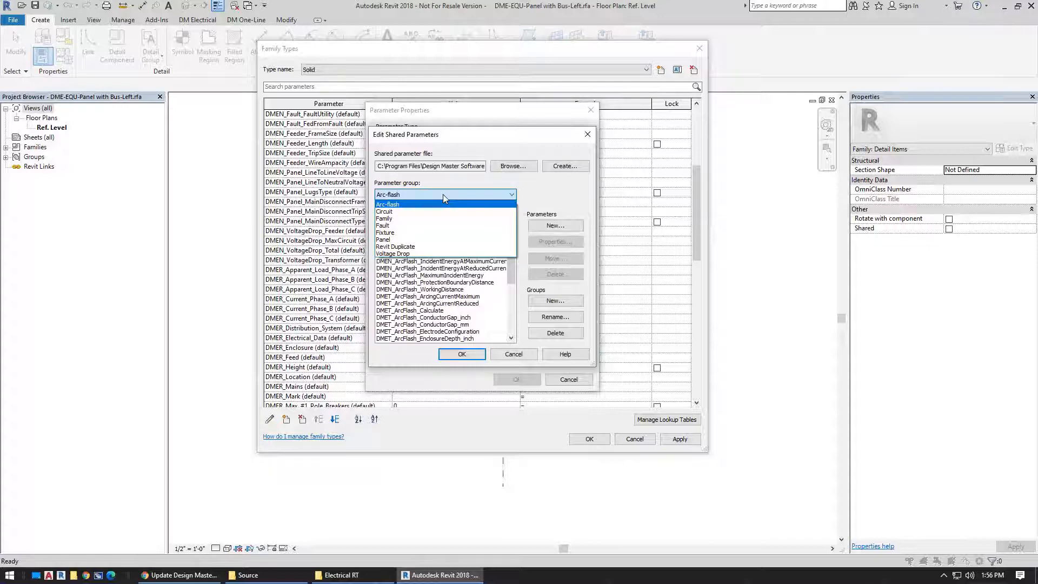
left_click(443, 194)
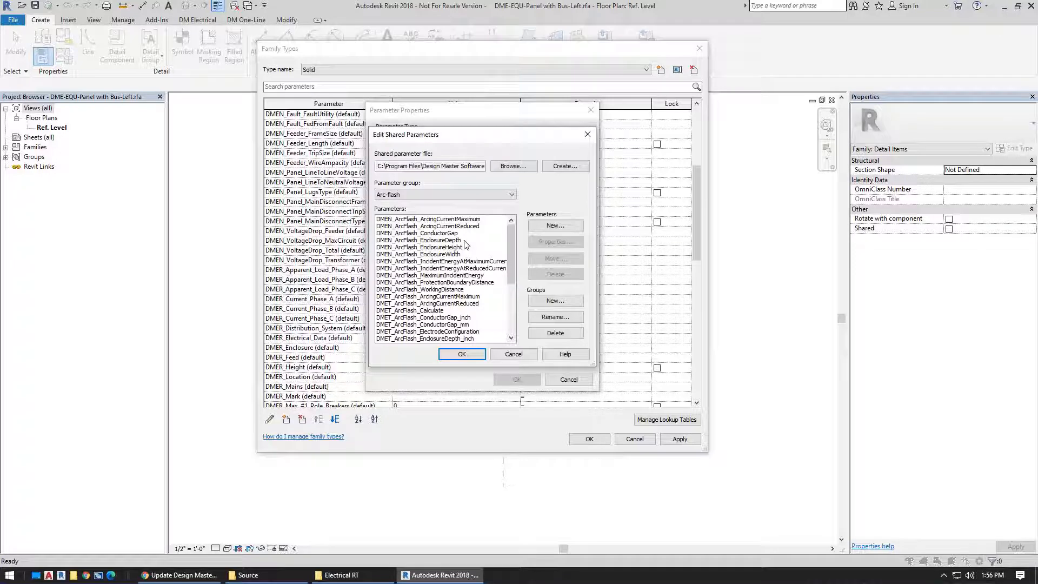
left_click(459, 194)
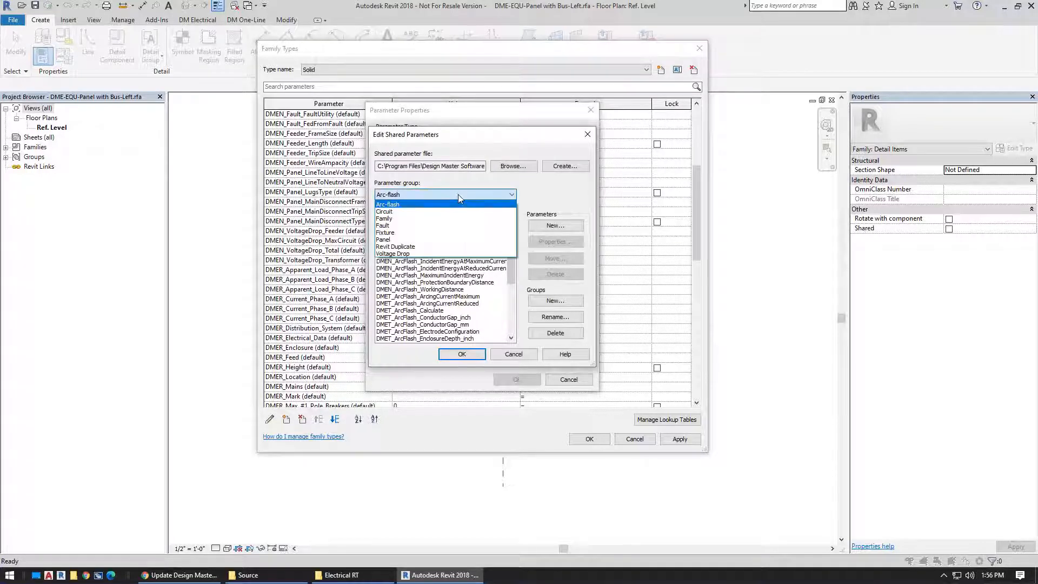
left_click(432, 247)
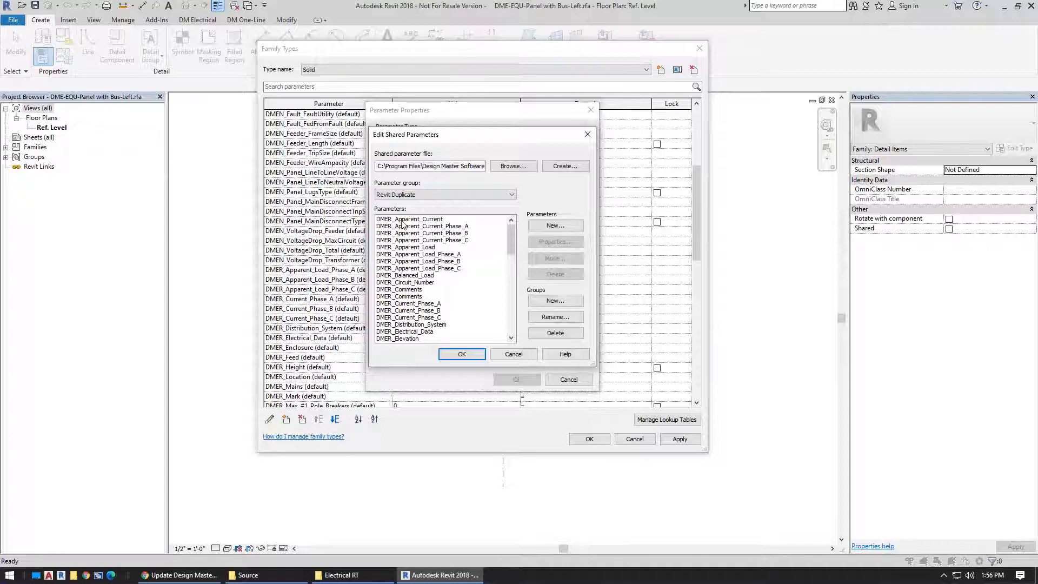
left_click(432, 221)
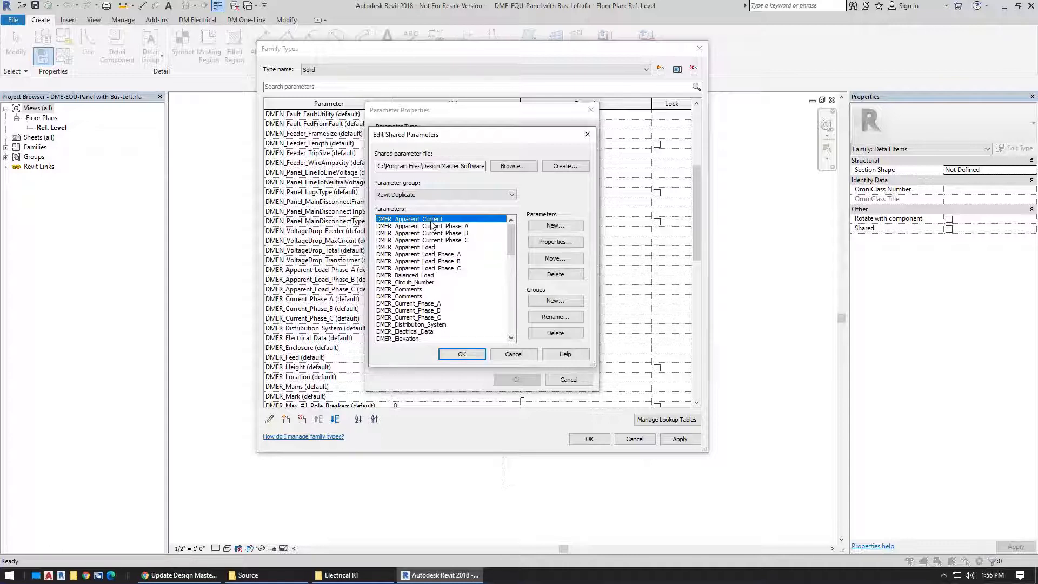
left_click(424, 282)
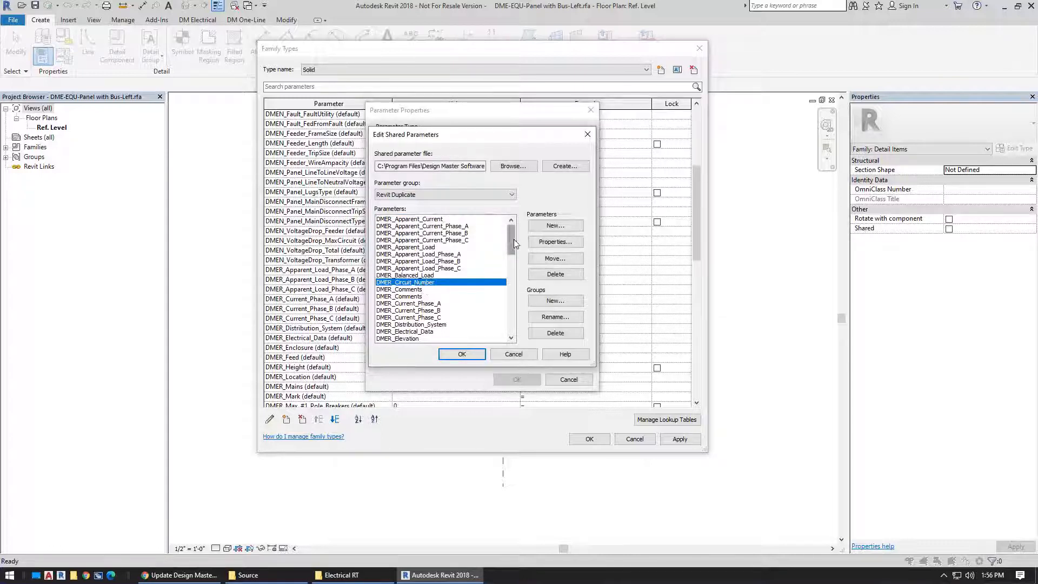
left_click_drag(513, 240, 511, 293)
left_click(425, 262)
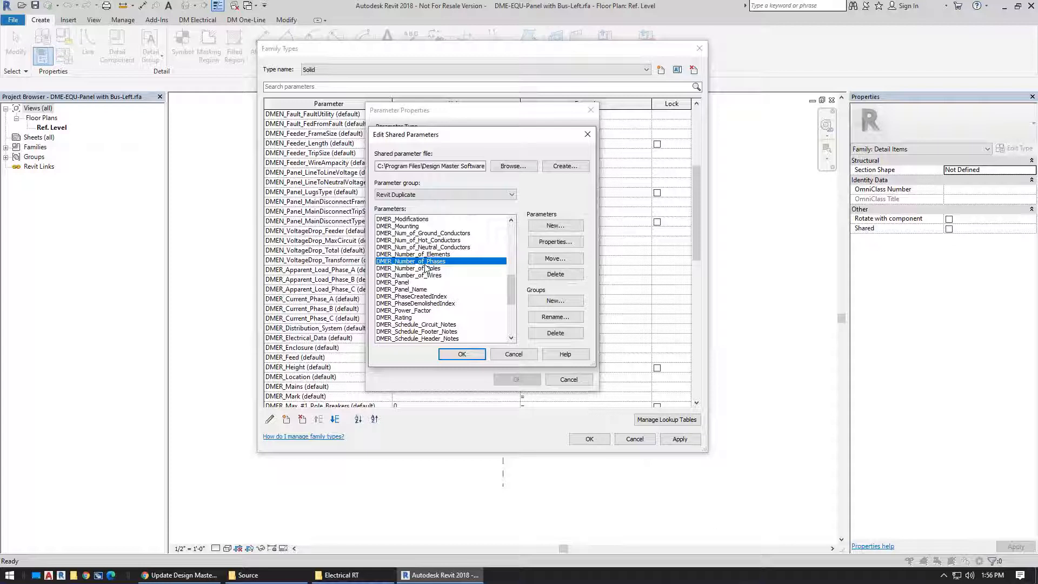
left_click(425, 194)
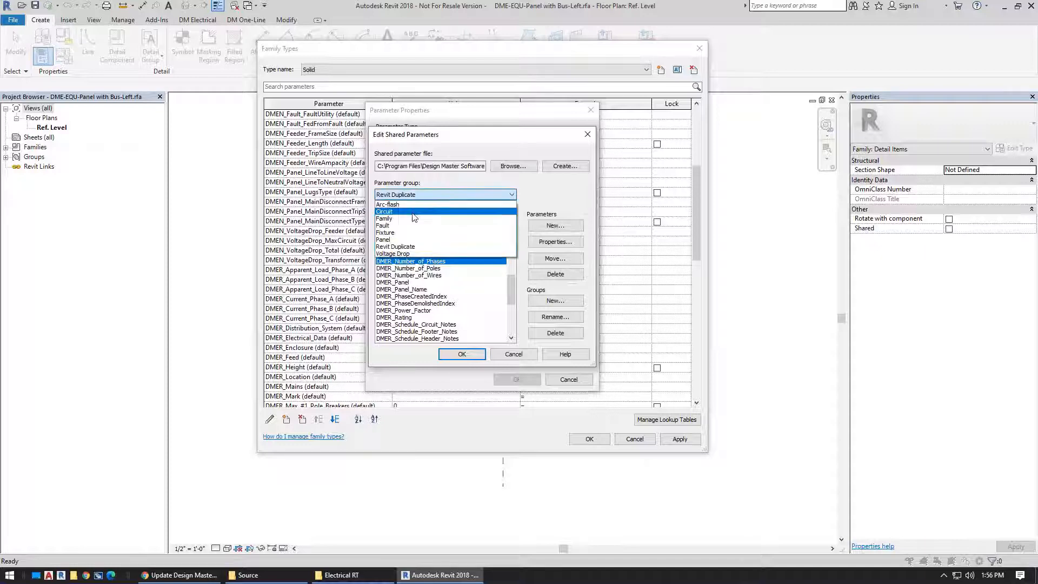
left_click(404, 239)
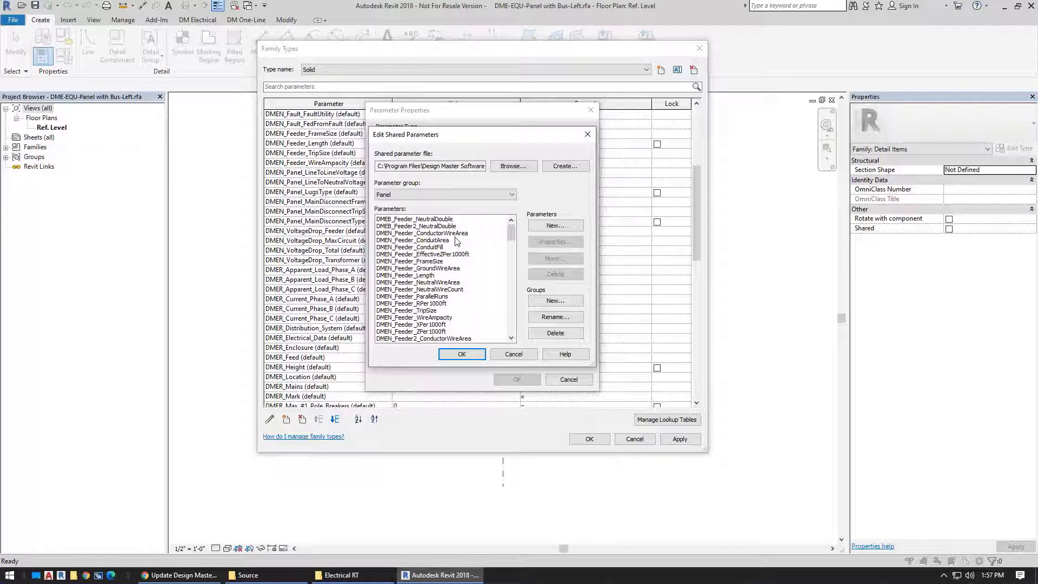
left_click(514, 354)
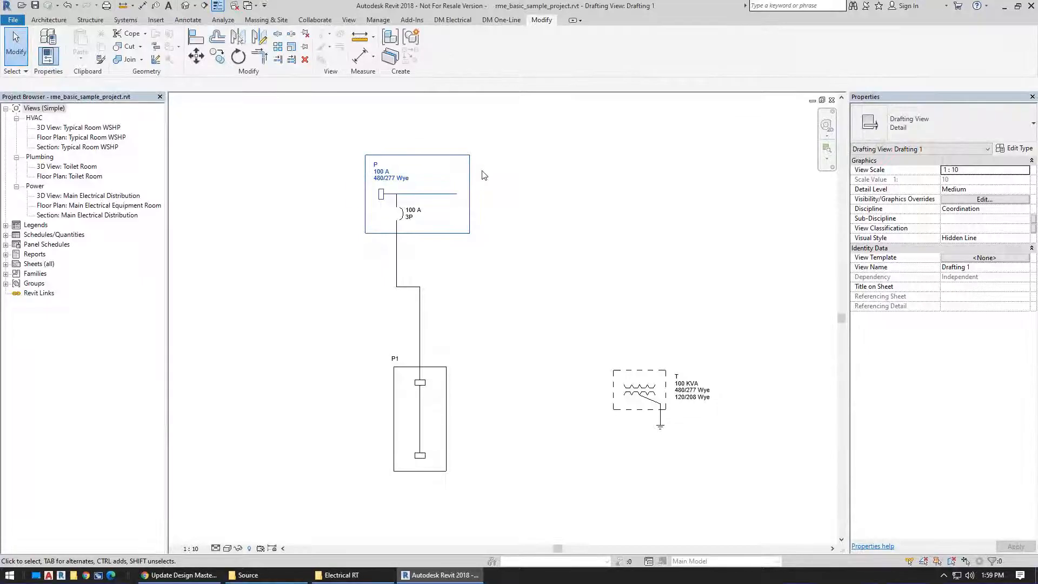
Step: Open the DME-TAG-Panel-Name_Bus Size_Voltage-L tag family of equipment P for editing
left_click(378, 179)
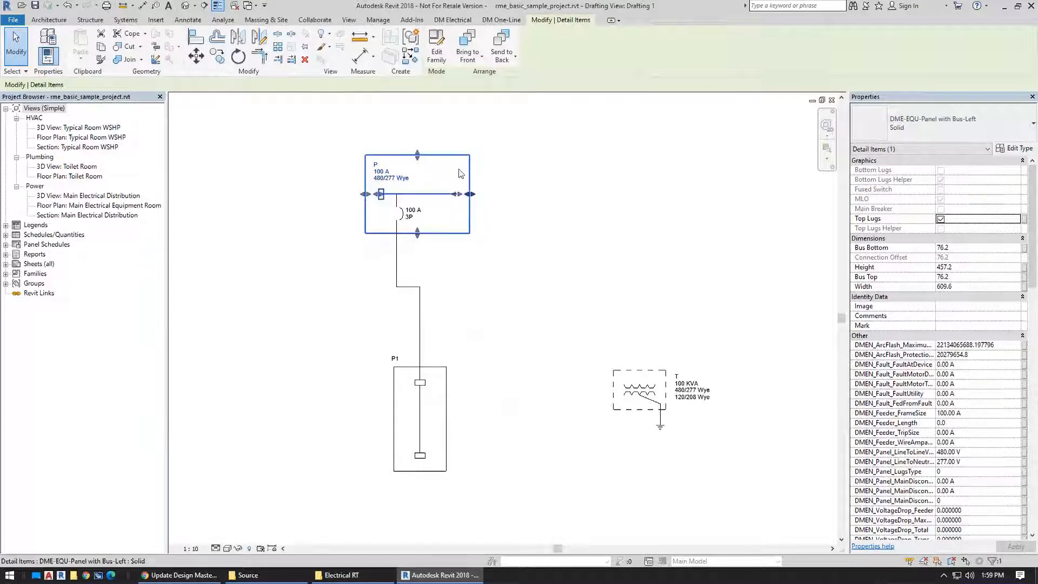
left_click(452, 122)
left_click(390, 180)
left_click(437, 55)
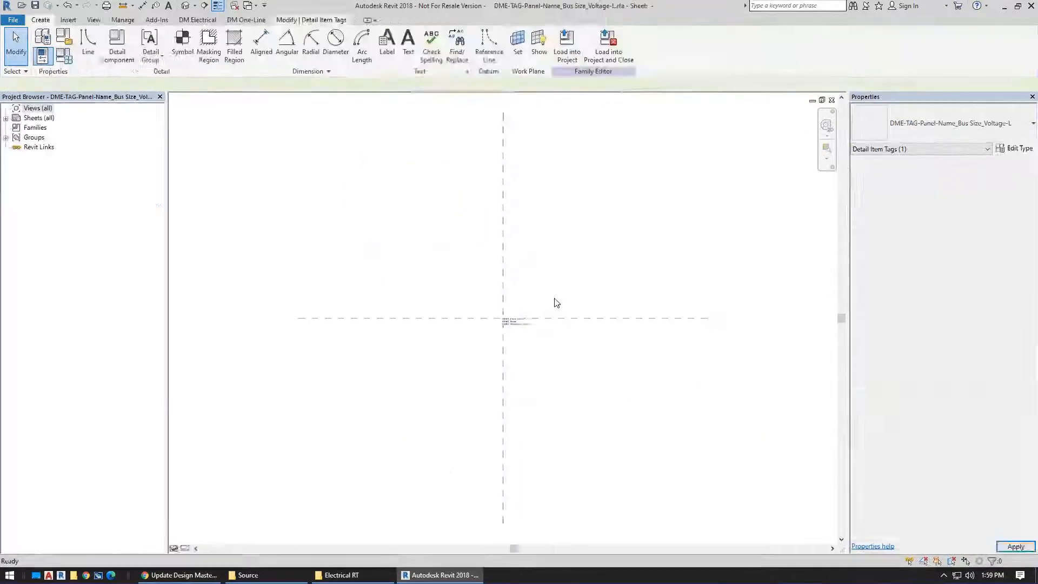
Step: Open the tag's three-line label for editing and review its assigned parameters
scroll(513, 330, "up", 5)
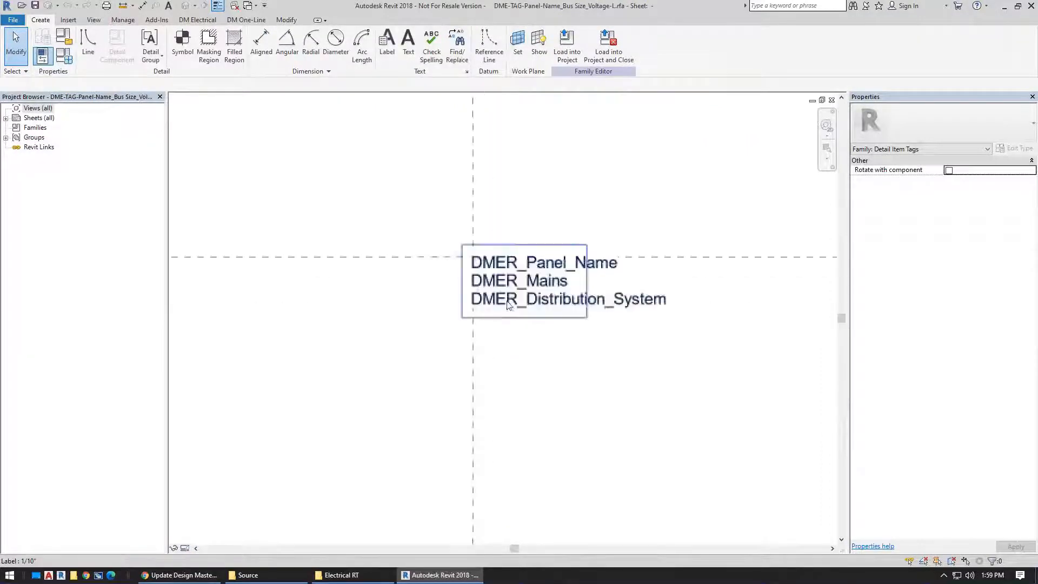
left_click(532, 277)
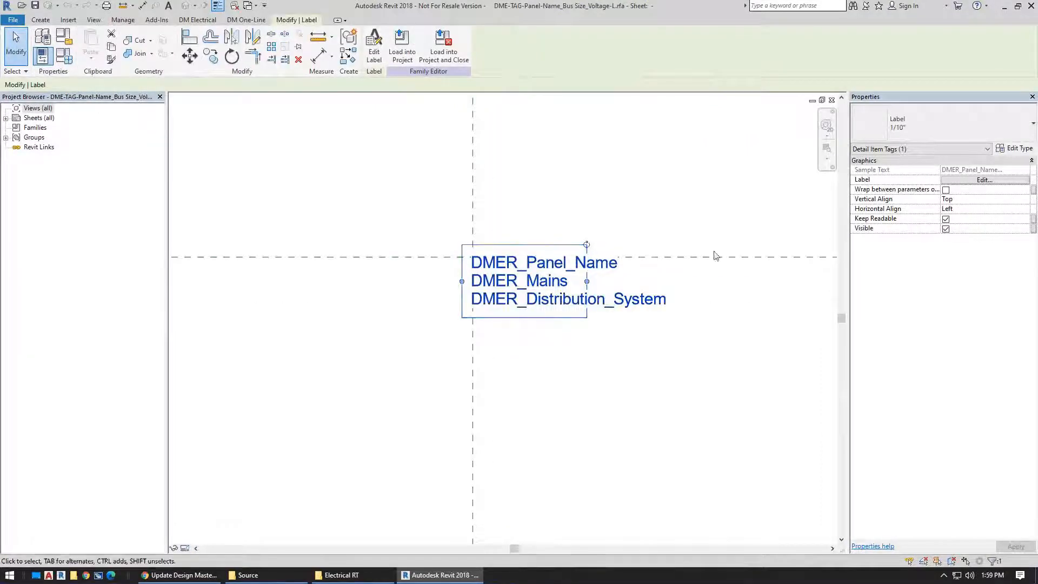
left_click(955, 183)
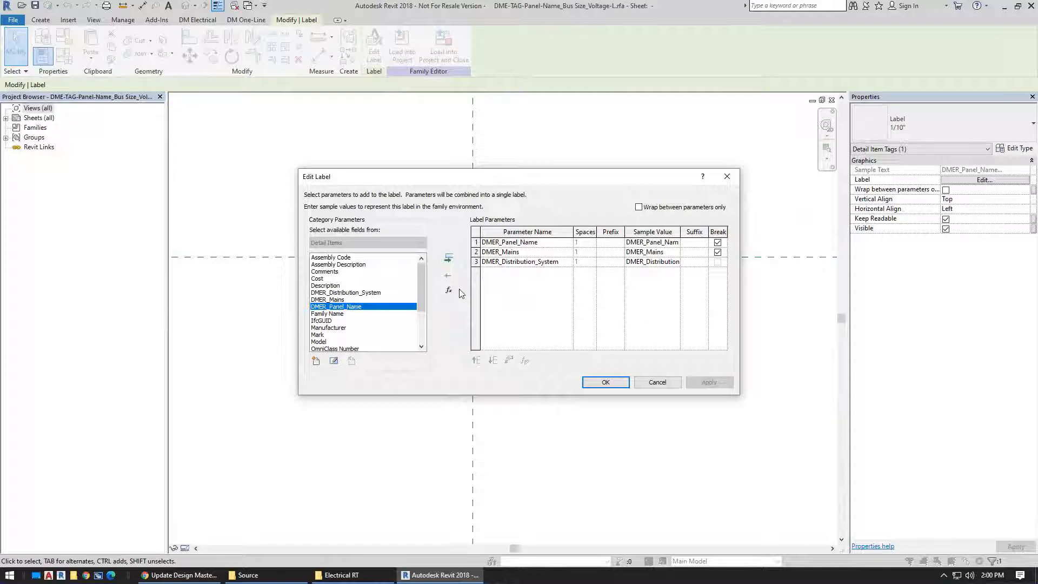
Step: Start a new label parameter, view the available shared parameters in the Arc-flash group, and close the list without choosing one
left_click(316, 361)
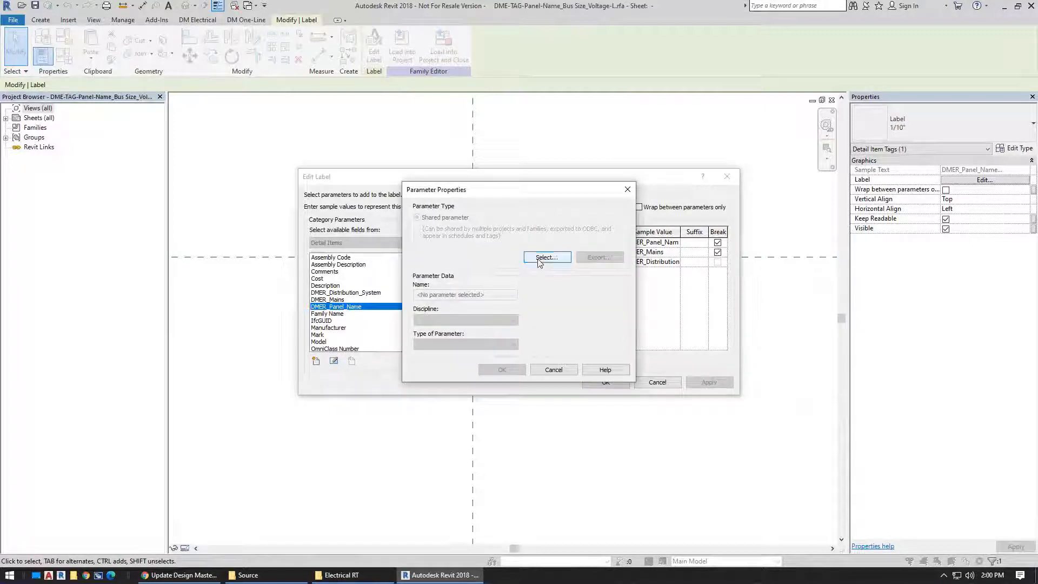
left_click(545, 257)
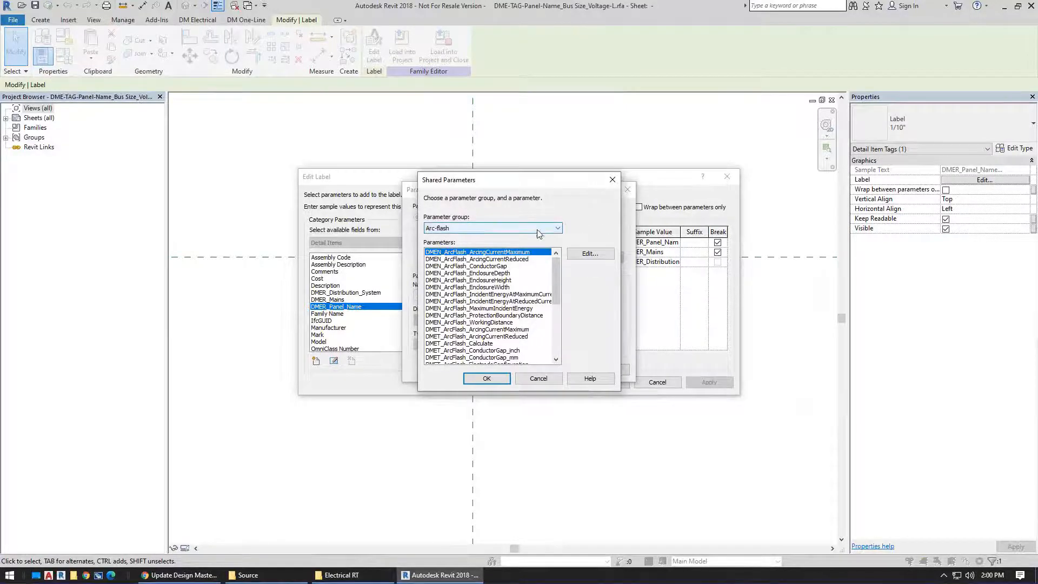
left_click(538, 379)
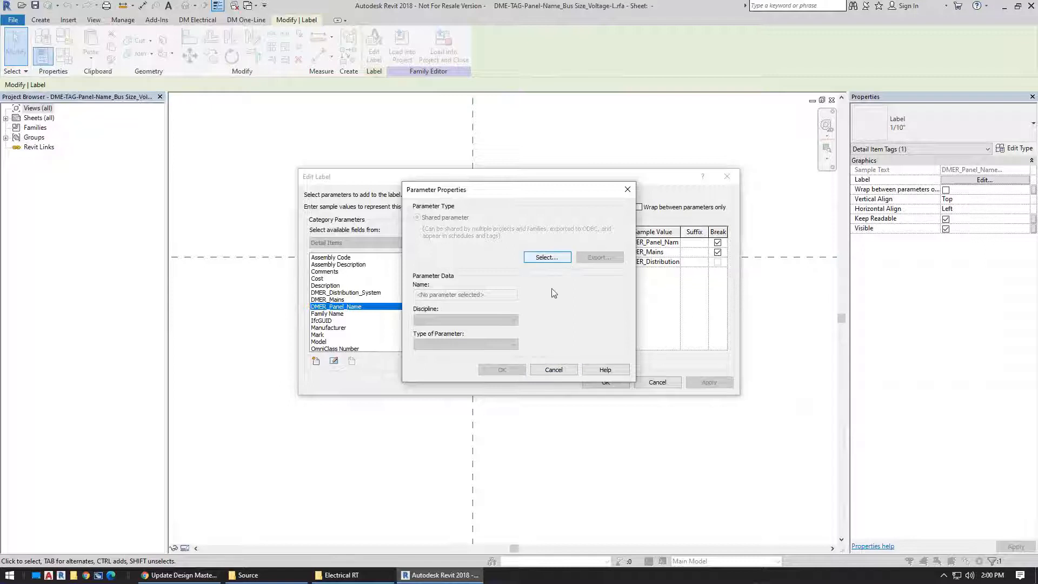
Step: Dismiss the label editing without changes, then check the location of the assigned shared parameter file and leave it as is
left_click(545, 372)
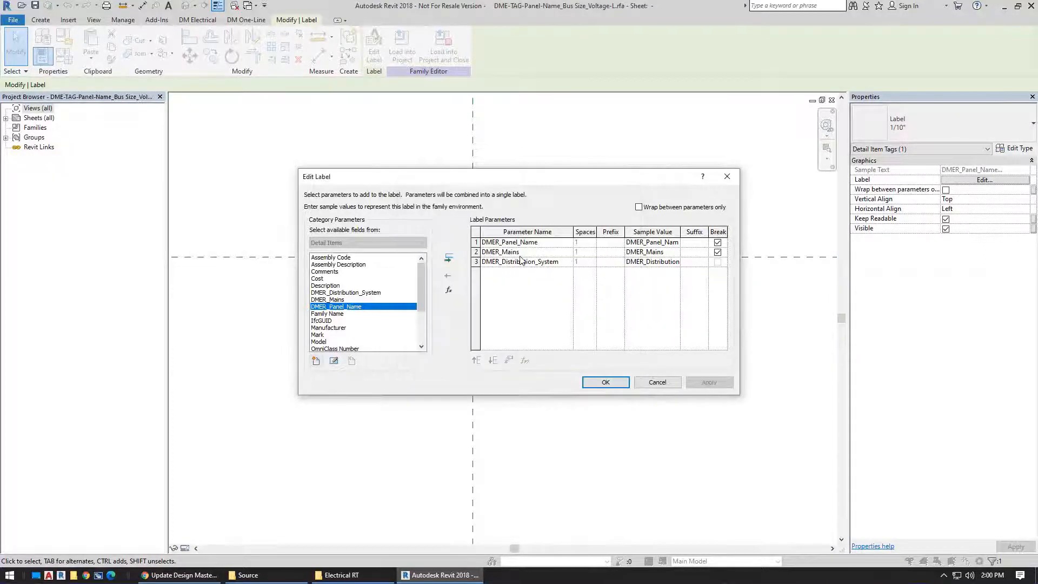
left_click(654, 382)
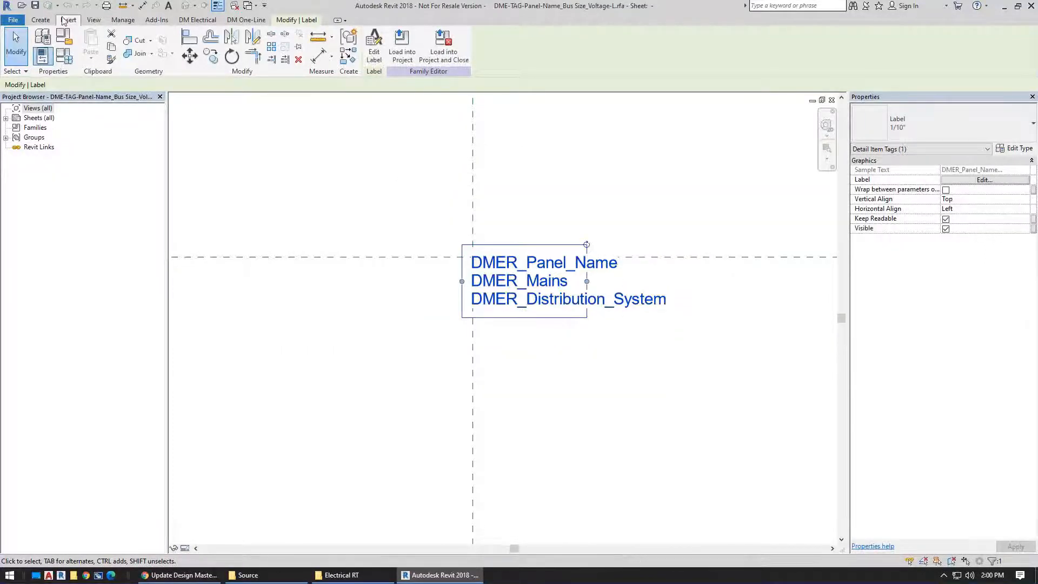
left_click(123, 20)
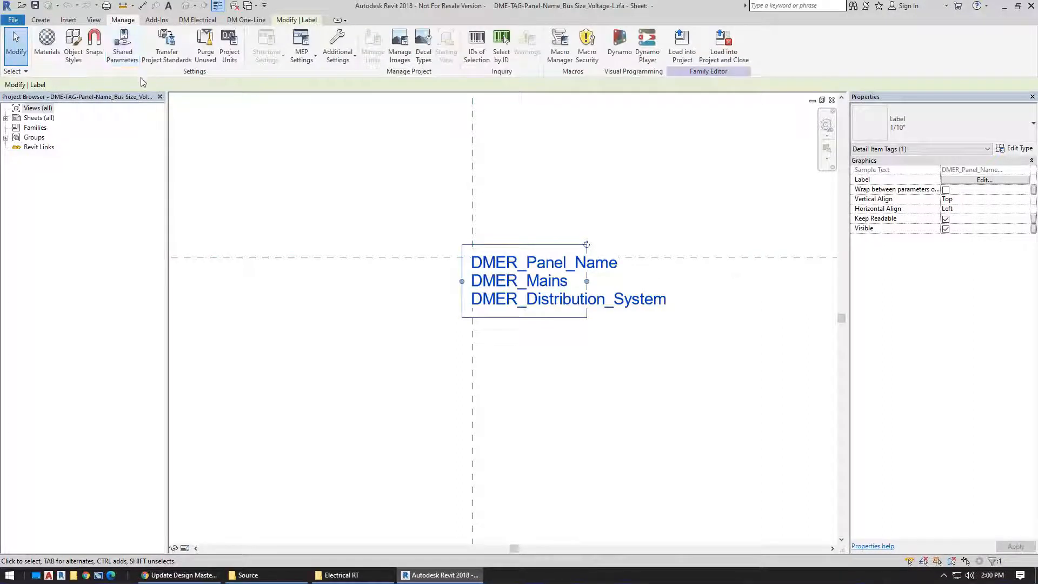
left_click(125, 51)
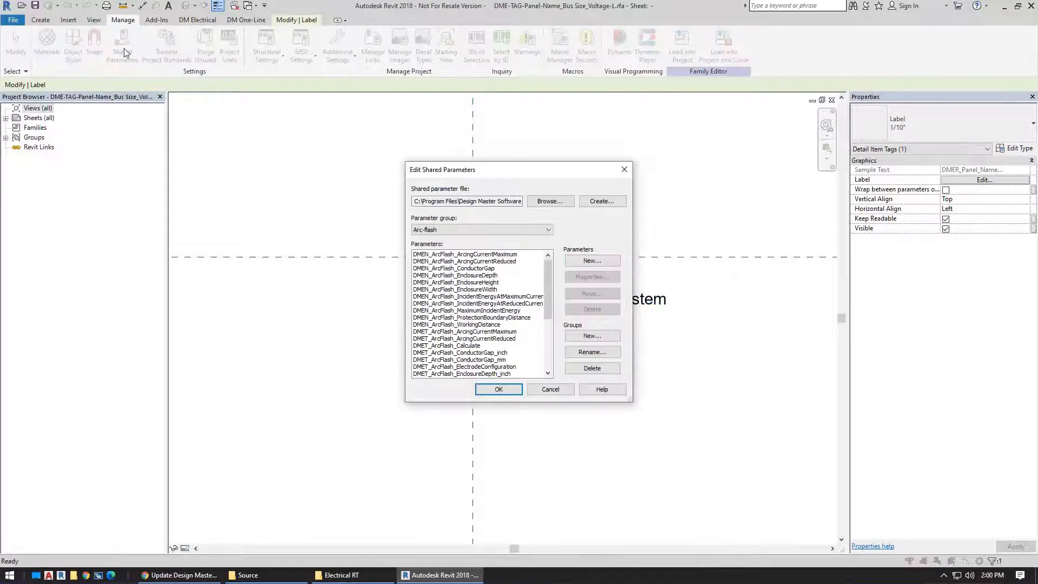
left_click(551, 202)
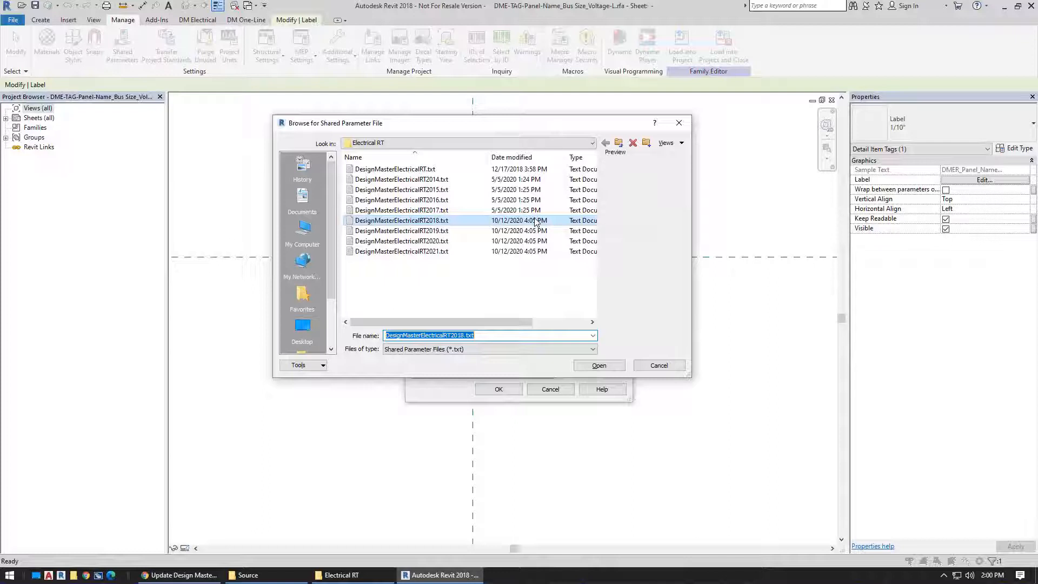
left_click(668, 366)
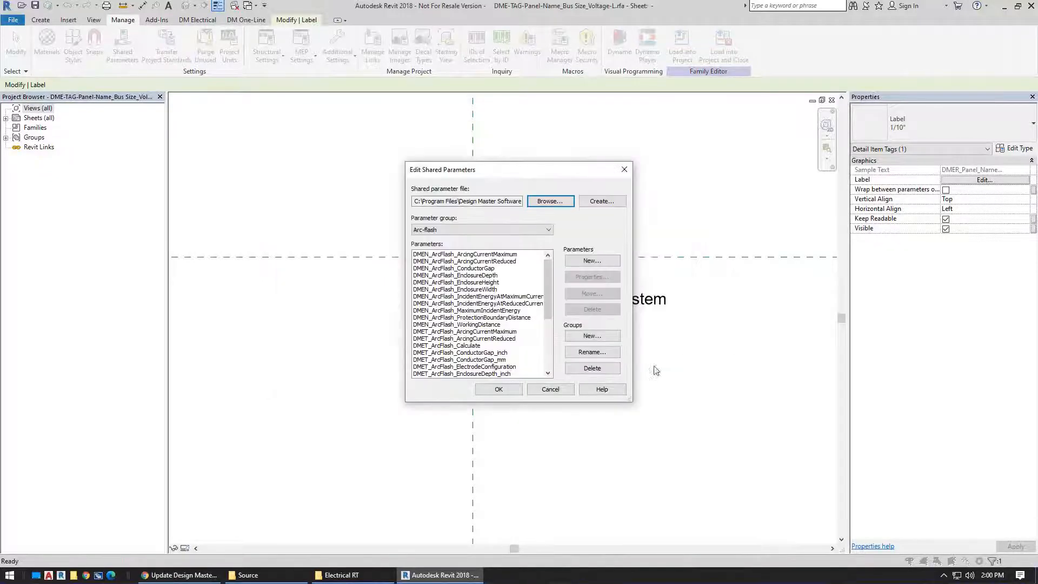
left_click(550, 389)
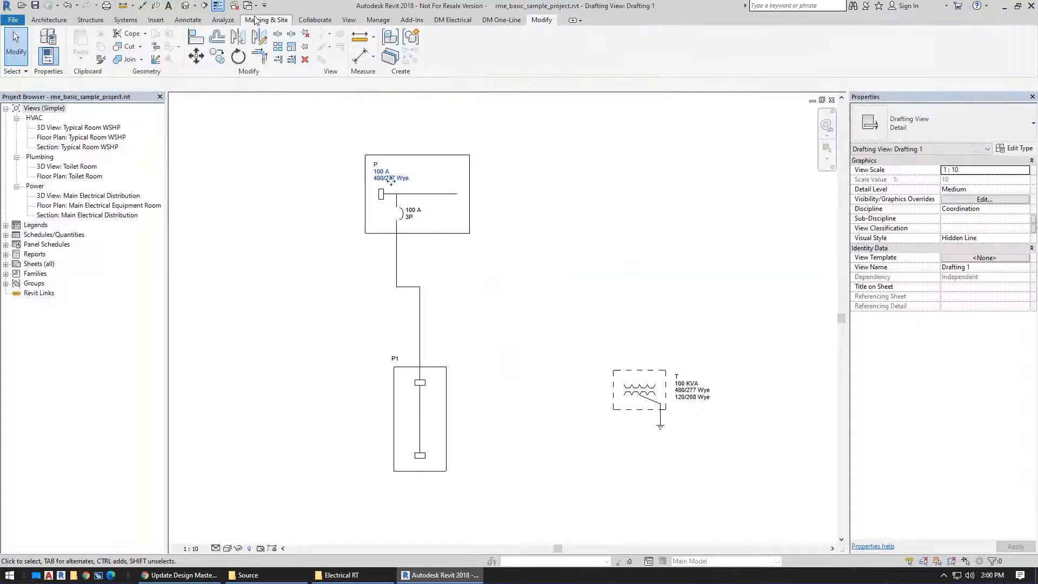
Step: In the project, start loading families and browse from %appdata% to the Electrical RT folder, enlarging the file browser
left_click(155, 20)
left_click(387, 52)
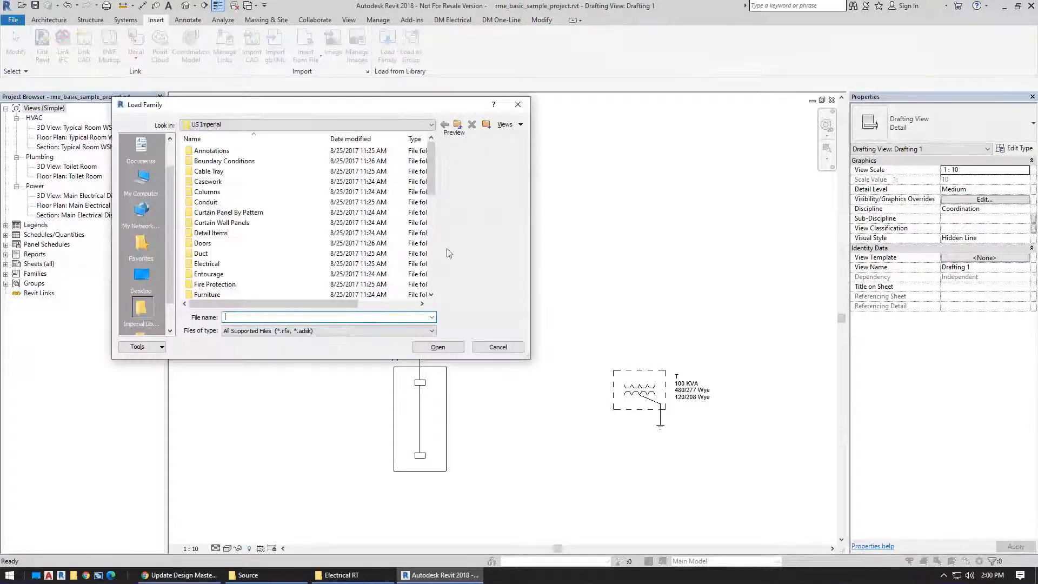
left_click_drag(347, 112, 435, 120)
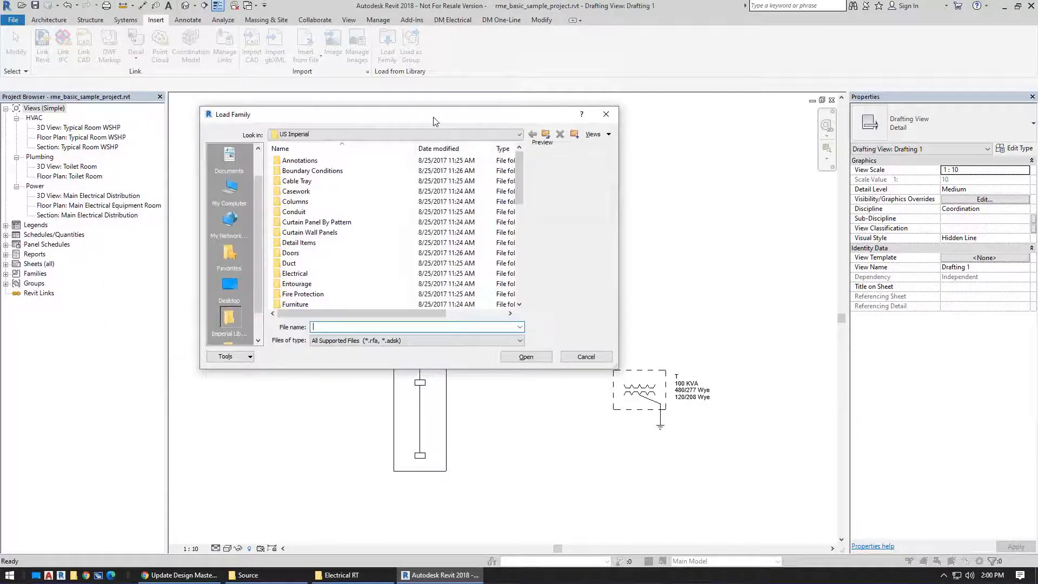
type("%appdata%")
key("Return")
double_click(336, 191)
double_click(322, 171)
left_click_drag(618, 368, 788, 486)
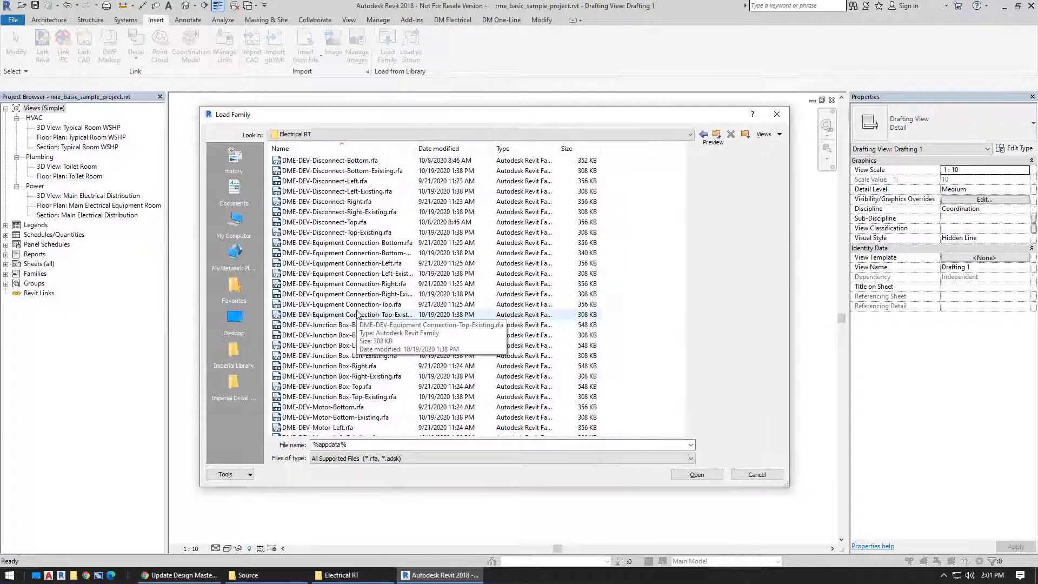
Step: Load all the tag families from DME-TAG-Breaker-Trip_Poles-1Line-C.rfa through DME-TAG-Transformer-Size-C.rfa into the project
scroll(346, 351, "down", 4)
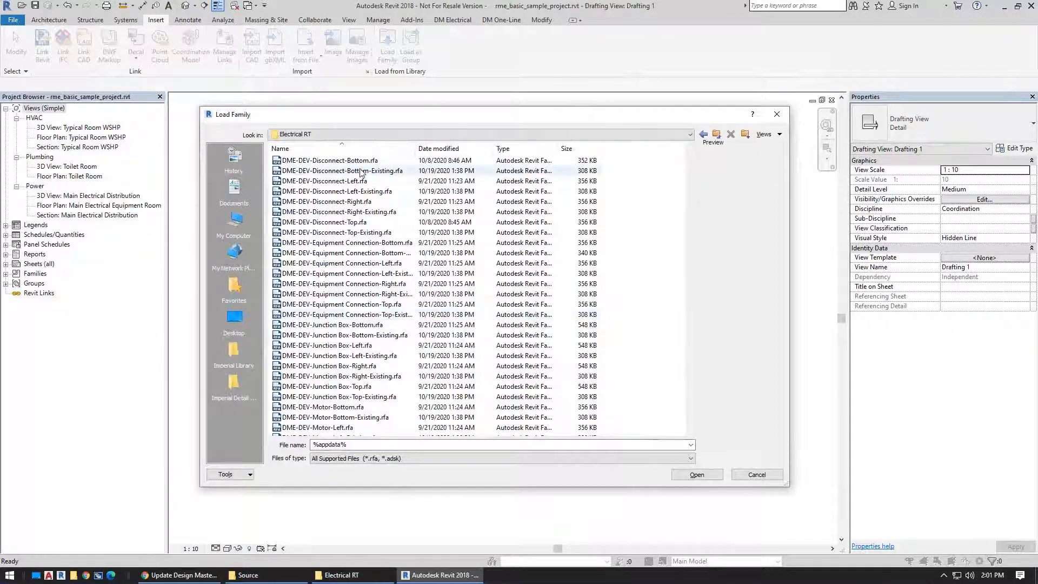
scroll(318, 409, "down", 10)
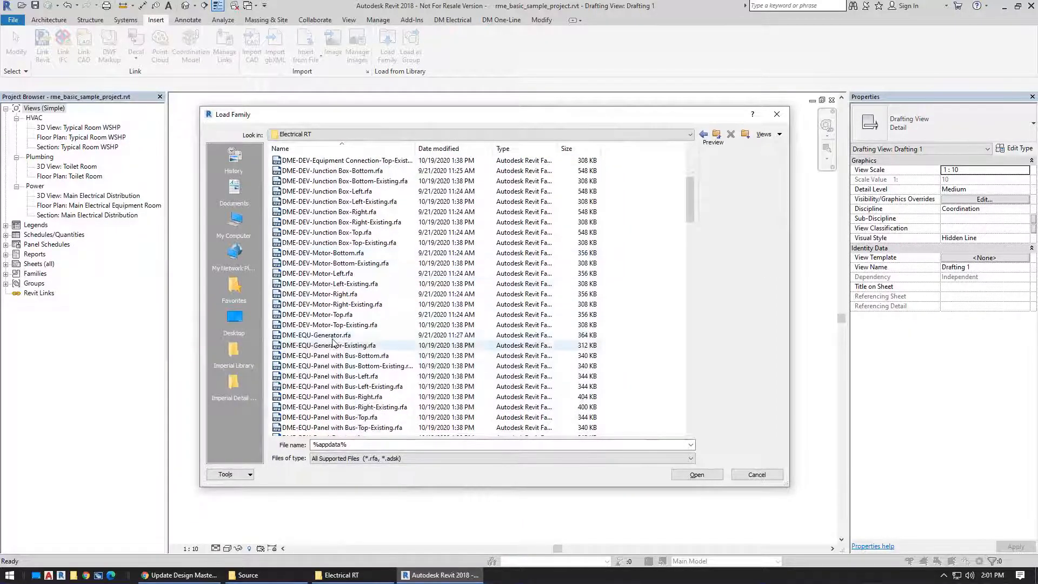
scroll(333, 342, "down", 10)
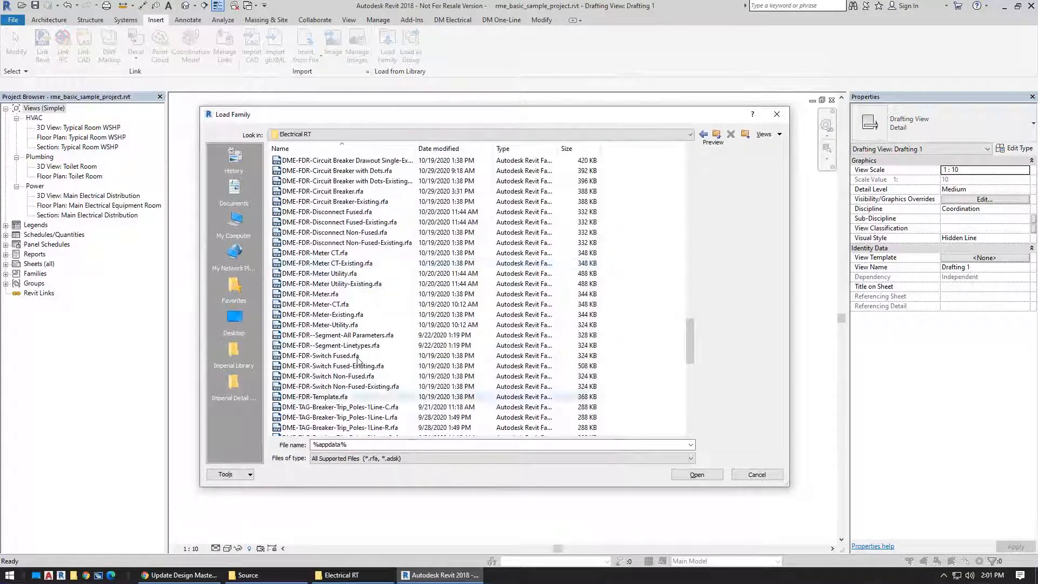
scroll(364, 393, "down", 3)
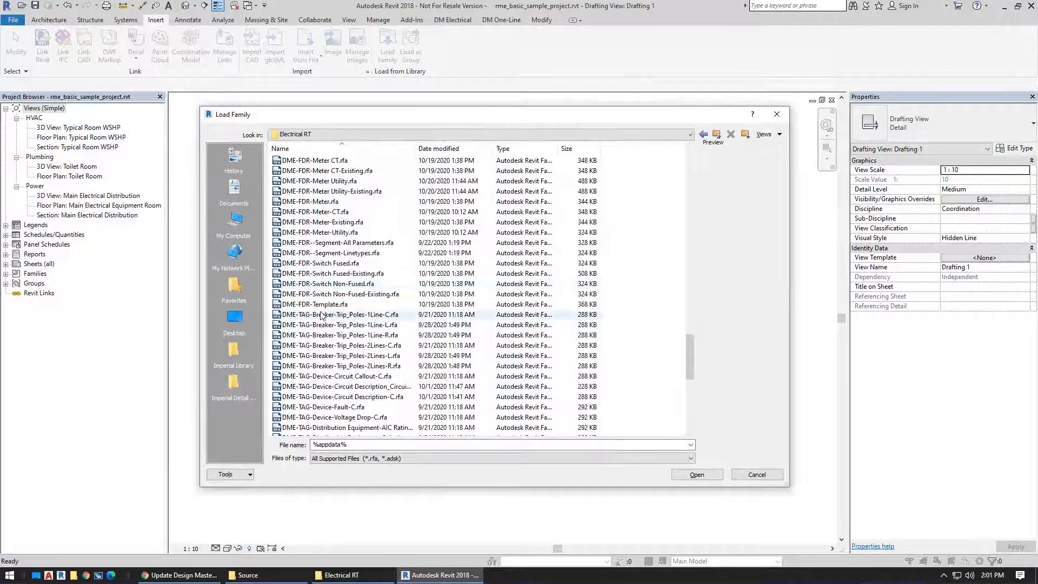
left_click(400, 314)
scroll(416, 346, "down", 3)
scroll(435, 373, "down", 3)
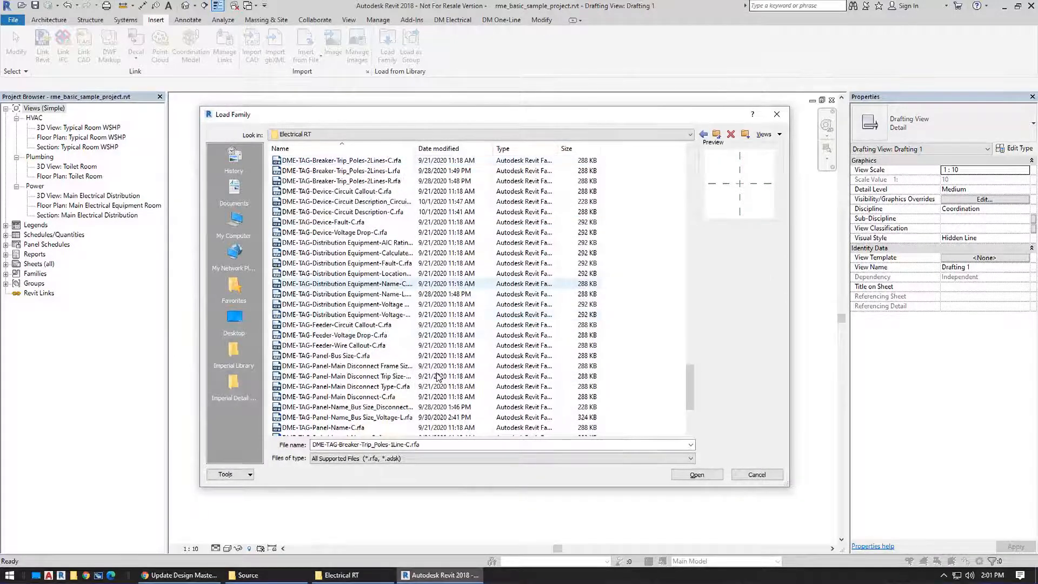
scroll(362, 228, "up", 2)
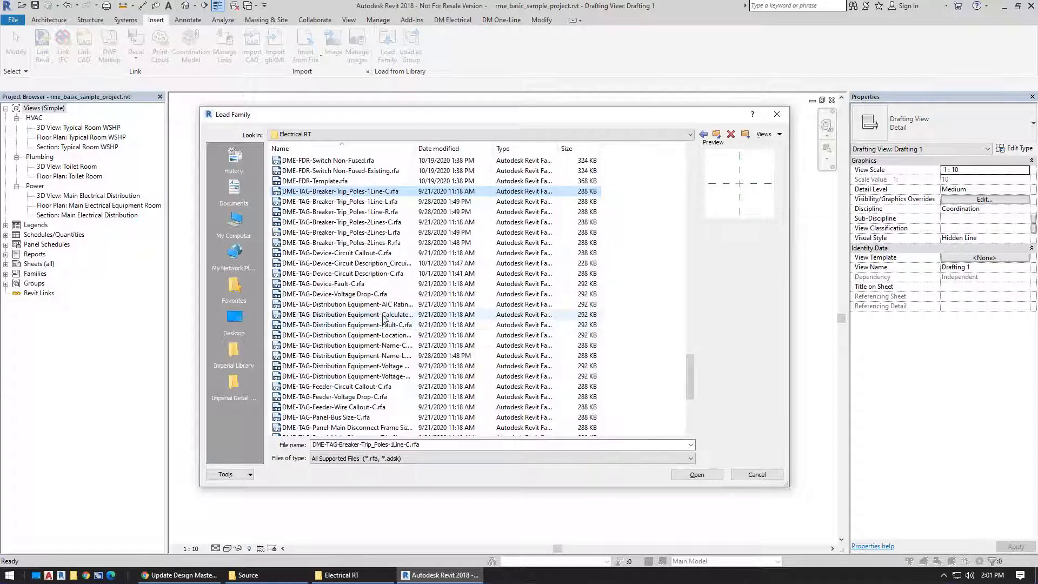
scroll(383, 324, "down", 5)
scroll(384, 319, "down", 1)
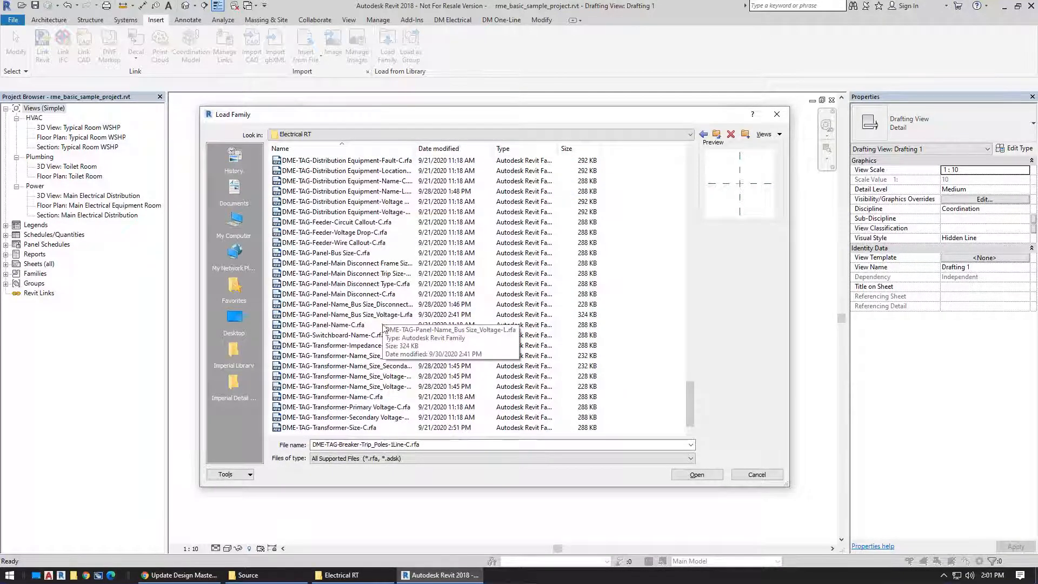
left_click(343, 427, "shift")
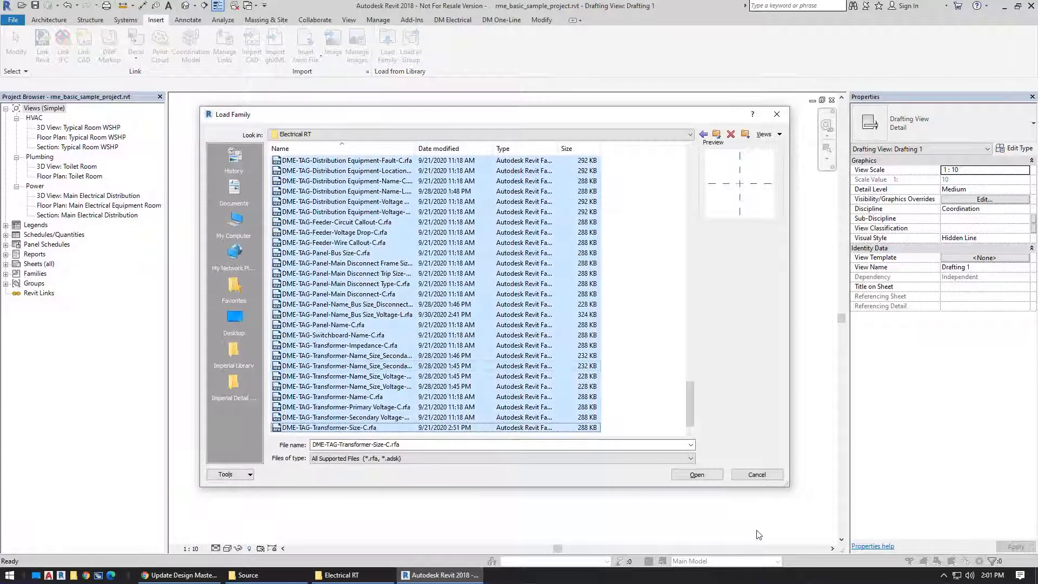
left_click(695, 477)
left_click(487, 260)
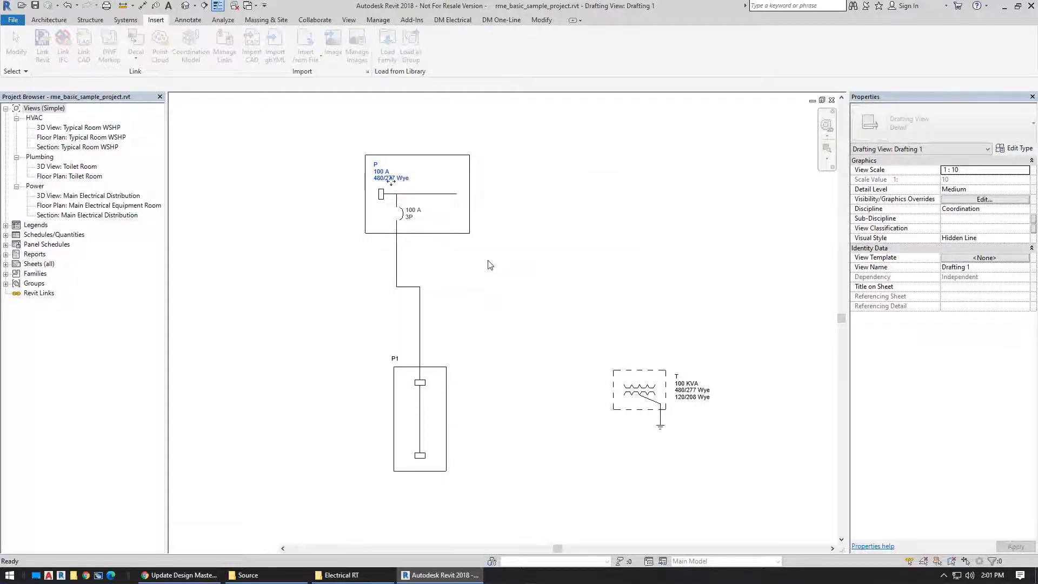
Step: Tag the equipment P symbol by category, with a leader attached to its upper edge
left_click(427, 160)
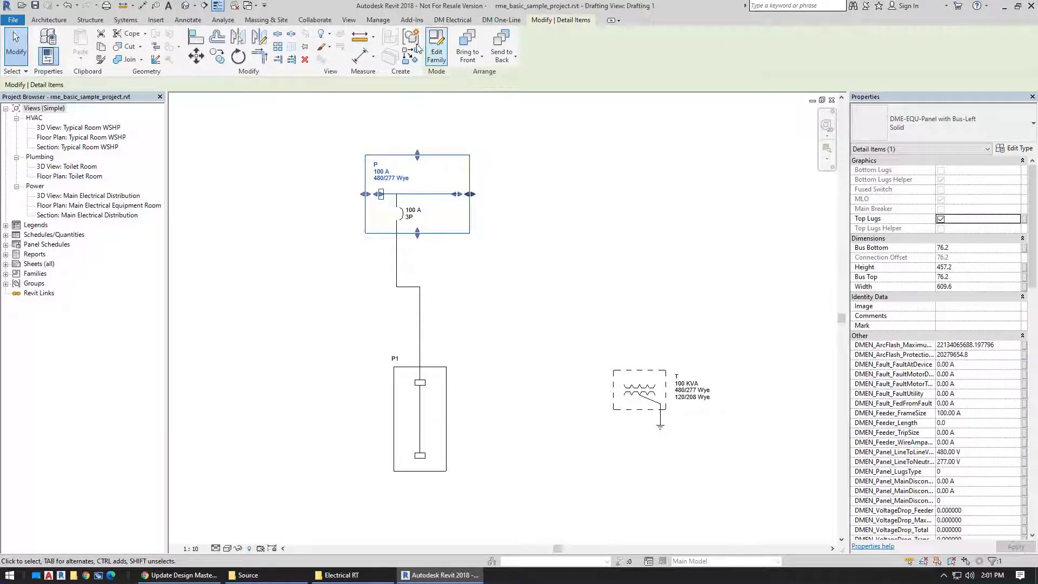
left_click(371, 23)
left_click(188, 22)
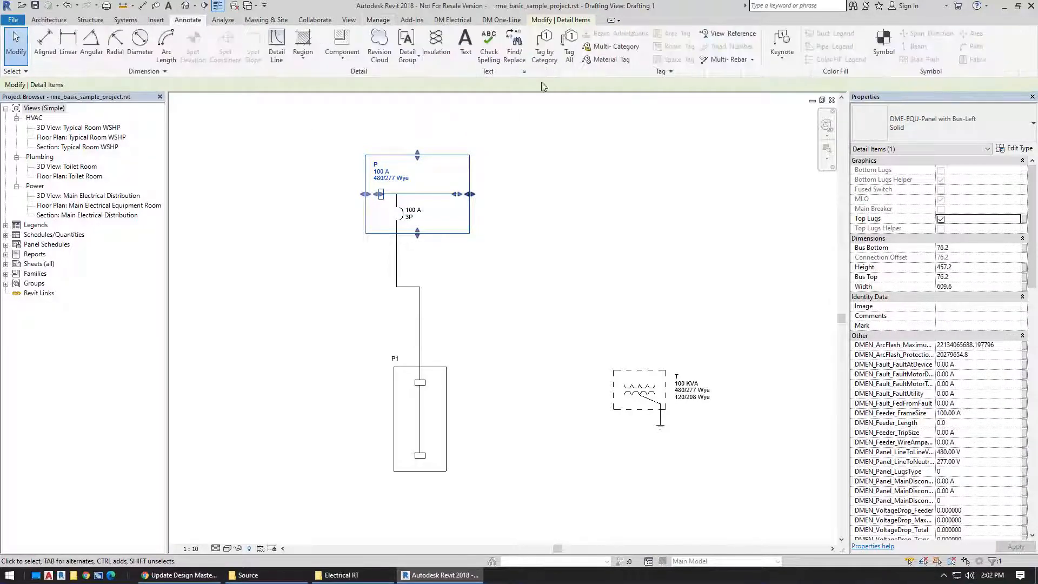
left_click(542, 52)
left_click(417, 135)
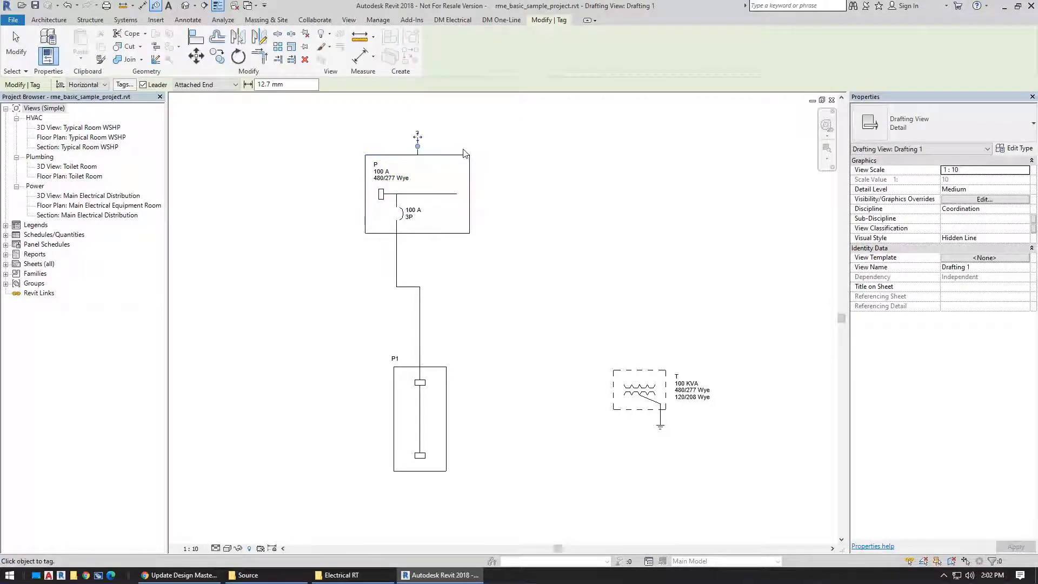
key("Escape")
Step: Search the tag types for "panel" and change the new tag above equipment P to DME-TAG-Panel-Name-C
left_click(417, 134)
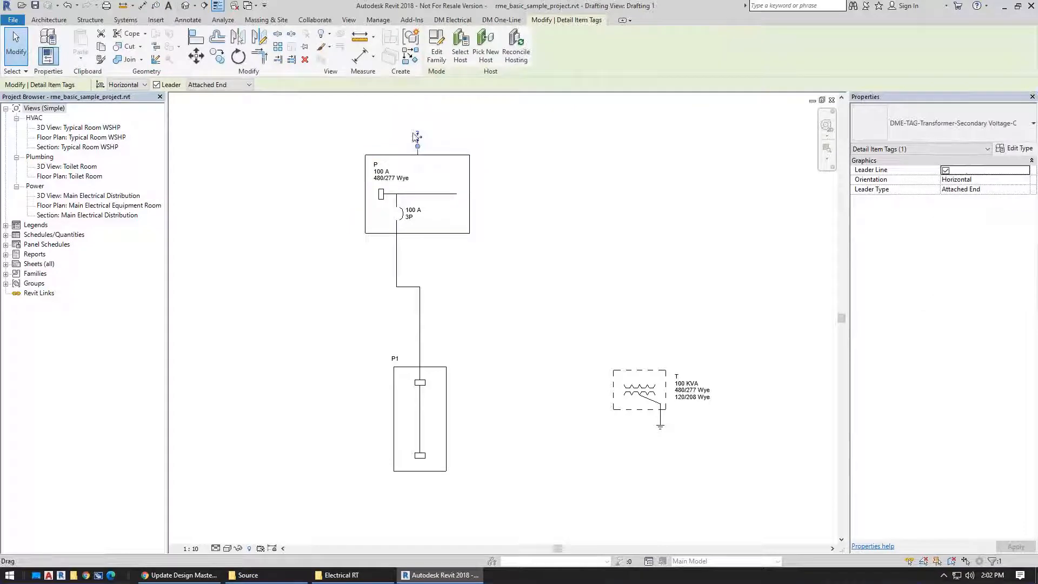
left_click(965, 124)
scroll(844, 193, "up", 4)
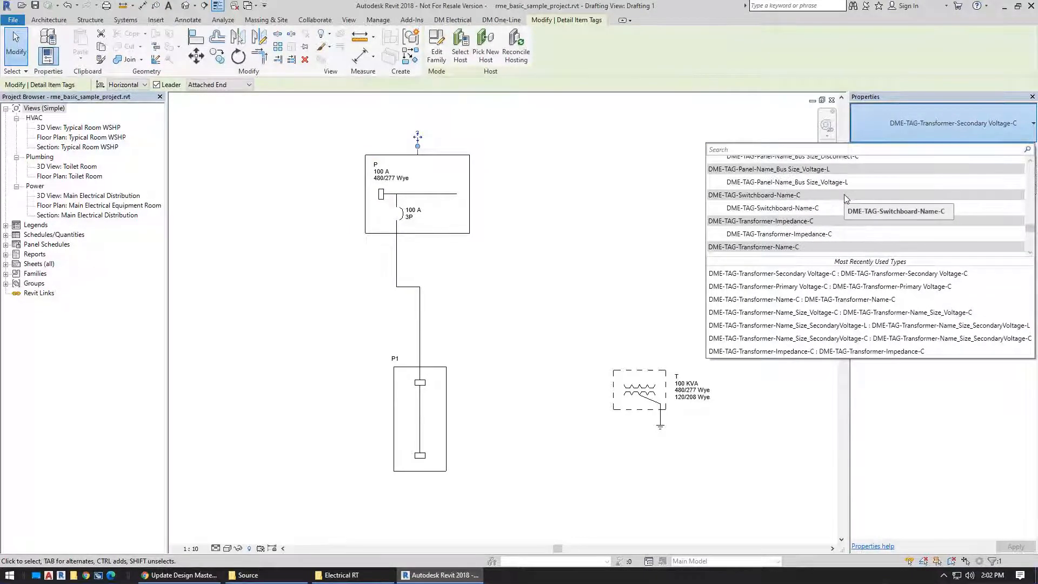
scroll(832, 160, "up", 2)
type("panel")
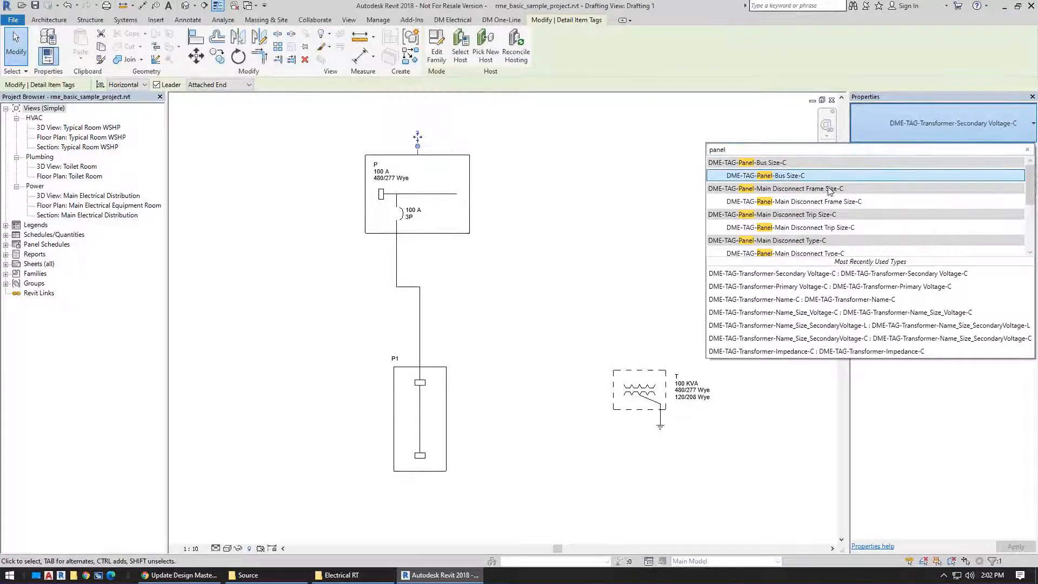
scroll(830, 197, "down", 4)
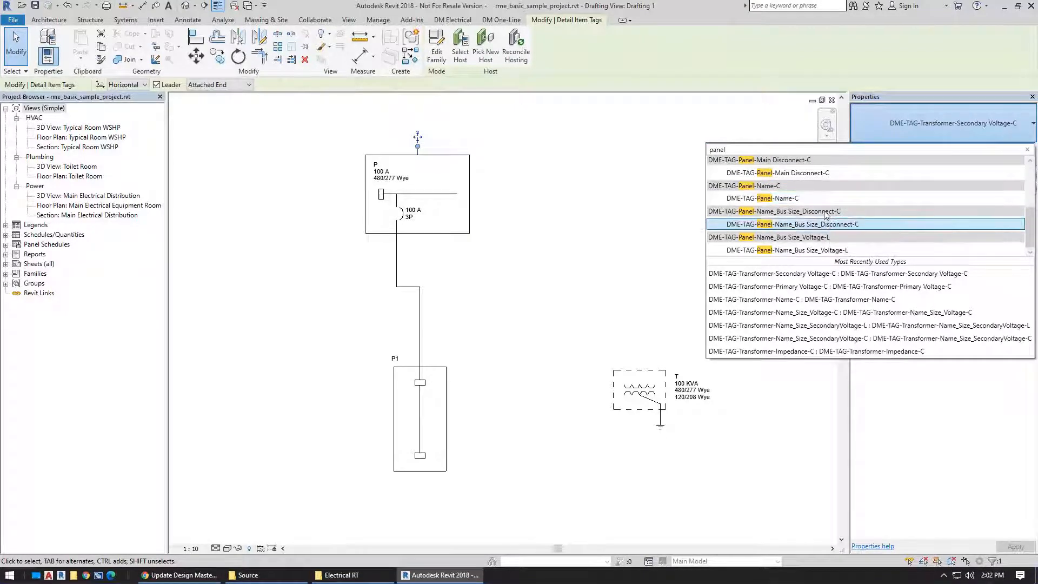
left_click(802, 198)
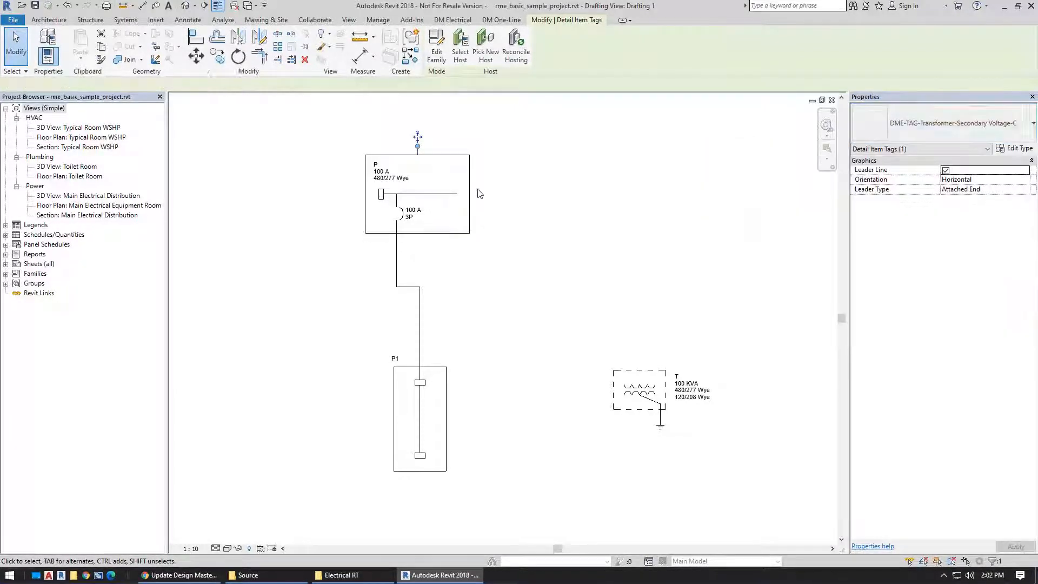
key("Escape")
Step: Open the DME-TAG-Panel-Name-C tag family above equipment P for editing
middle_click_drag(466, 148, 526, 181)
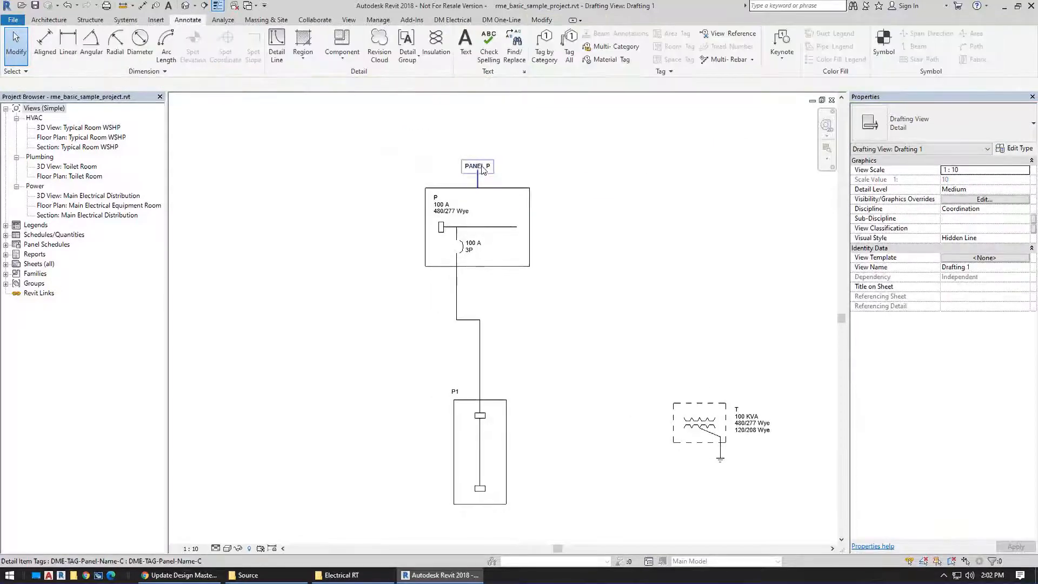
left_click(477, 166)
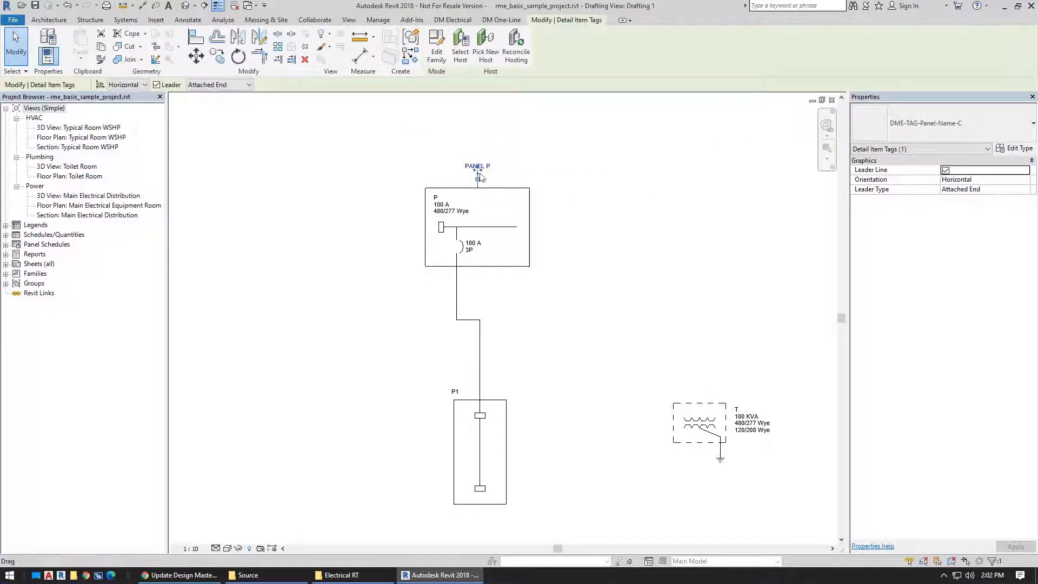
left_click(436, 49)
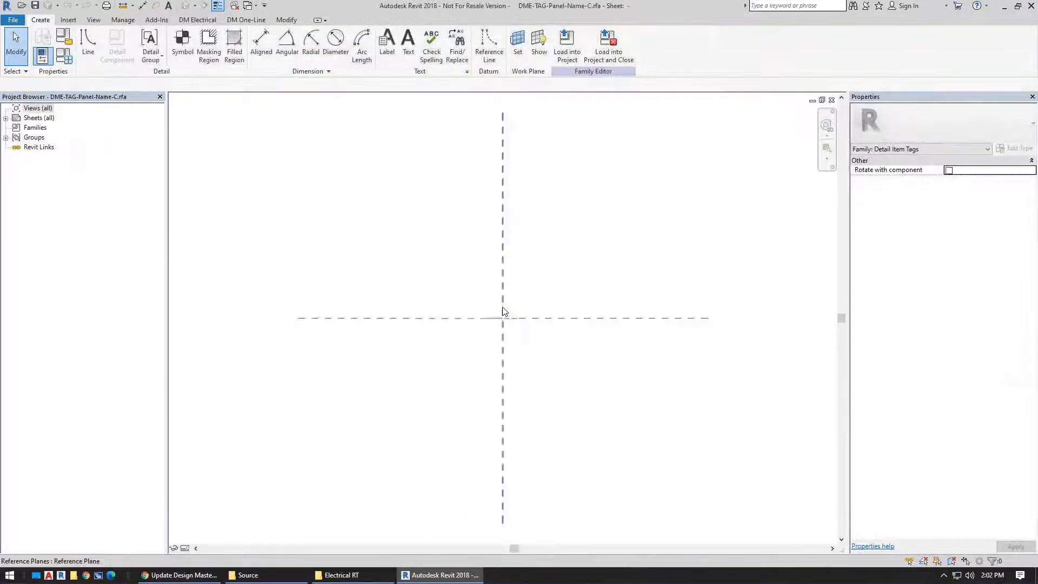
scroll(502, 312, "up", 5)
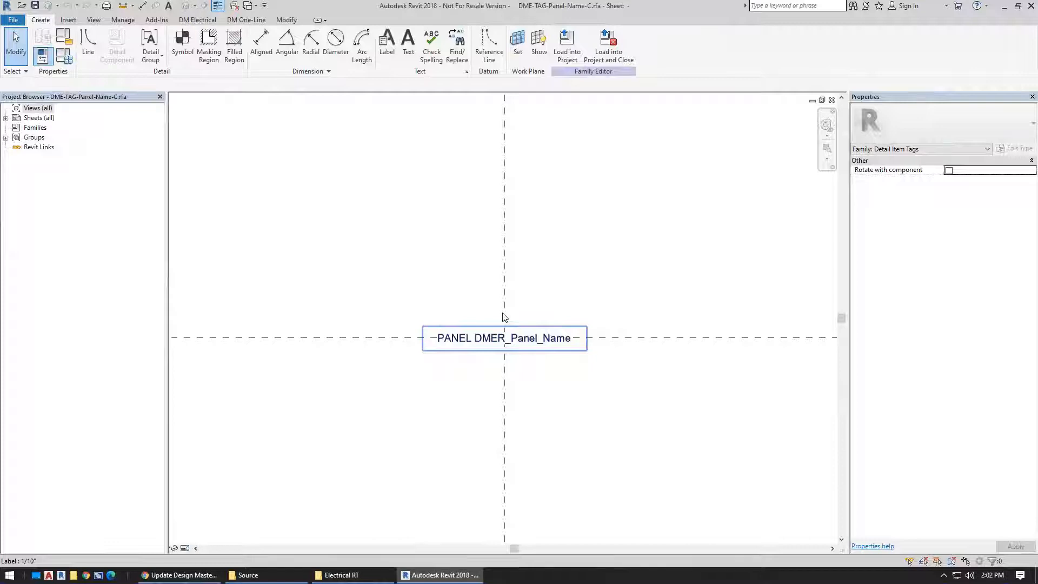
Step: Select the panel name label and check the tag family's types for parameters, then close them without changes
left_click(548, 339)
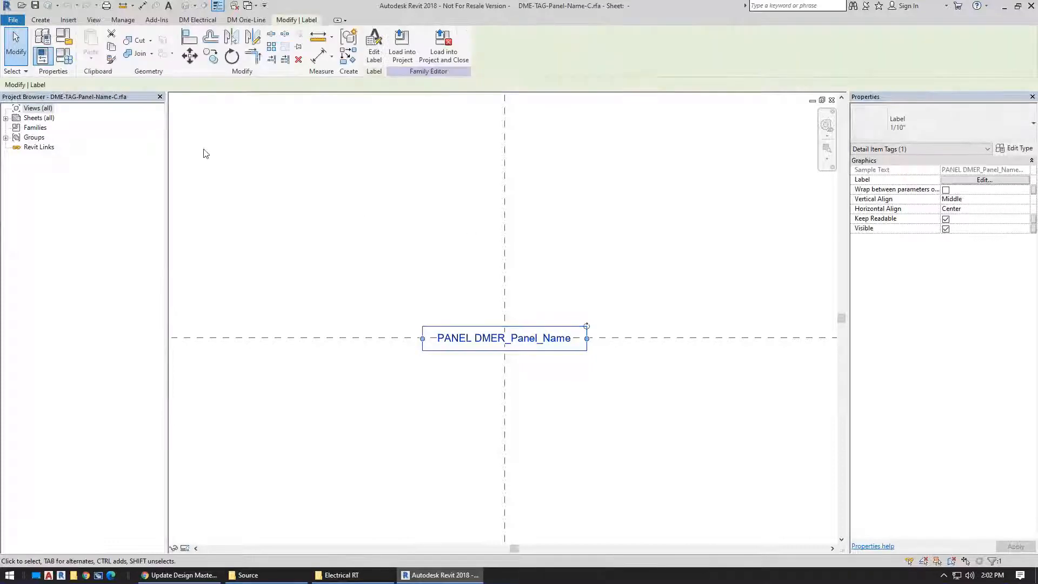
left_click(64, 56)
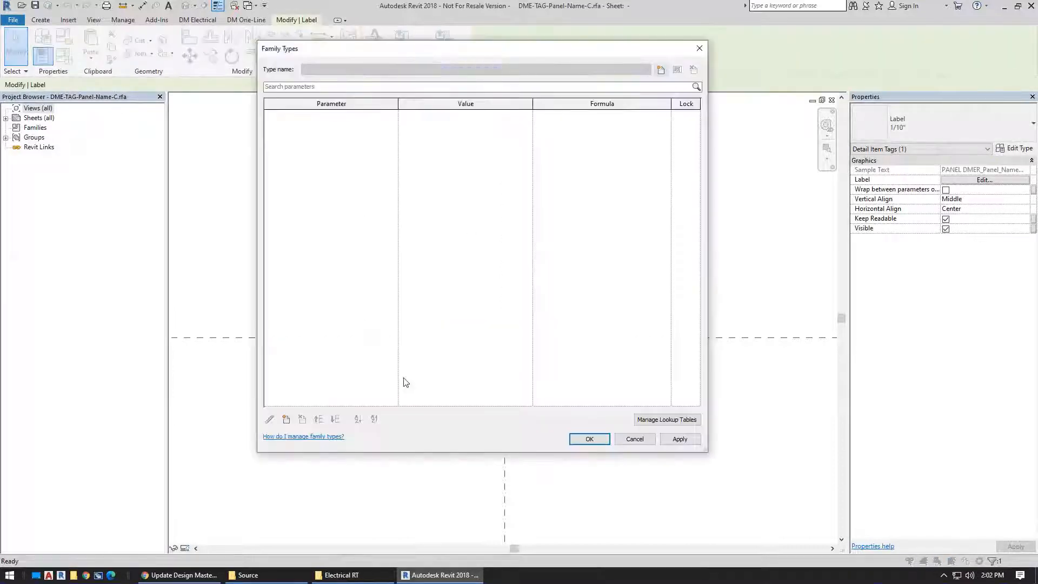
left_click(634, 438)
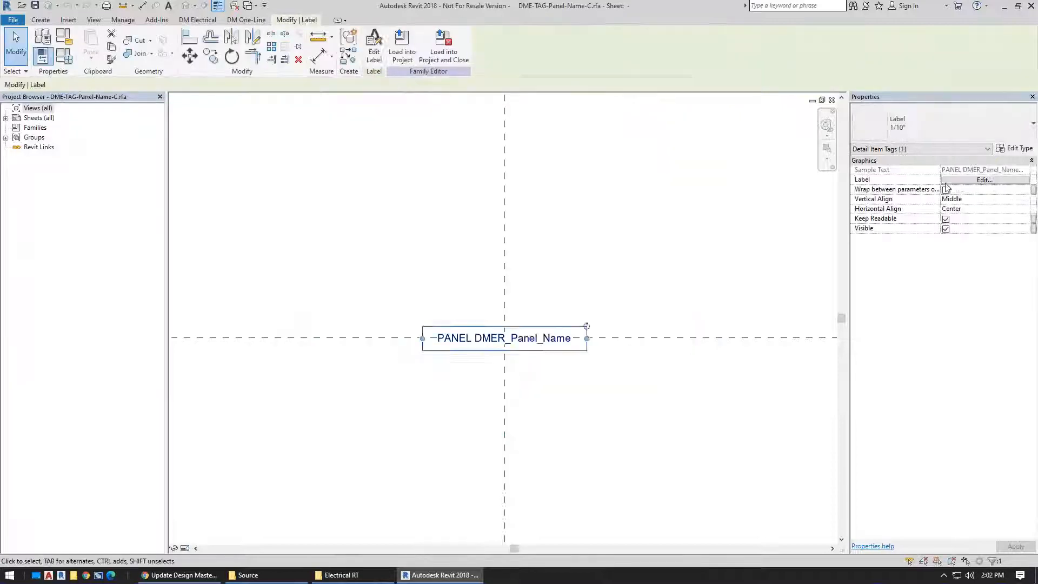
Step: Replace the label's DMER_Panel_Name parameter with the shared parameter DMET_ArcFlash_WorkingDistance_ft from the Arc-flash group
left_click(945, 182)
left_click(316, 361)
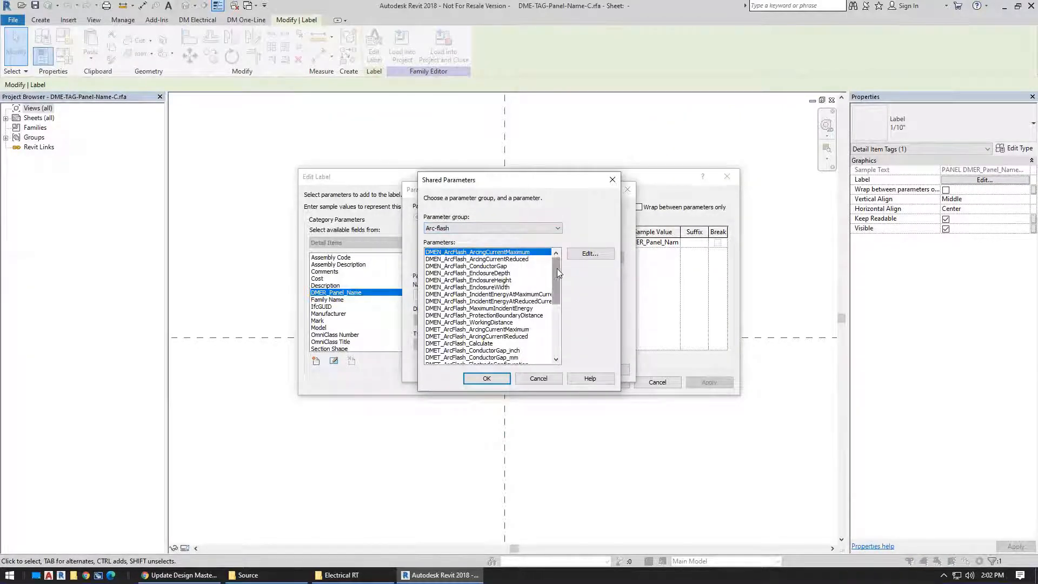
mouse_move(557, 268)
left_mouse_down()
mouse_move(566, 327)
mouse_move(565, 269)
left_mouse_up()
scroll(508, 335, "down", 6)
left_click(500, 351)
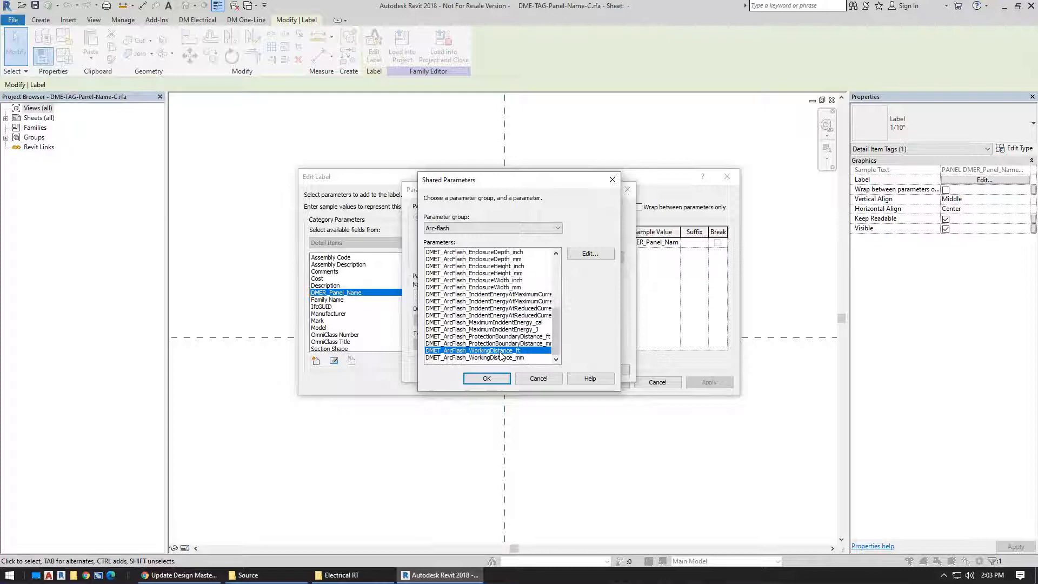
left_click(482, 379)
left_click(501, 370)
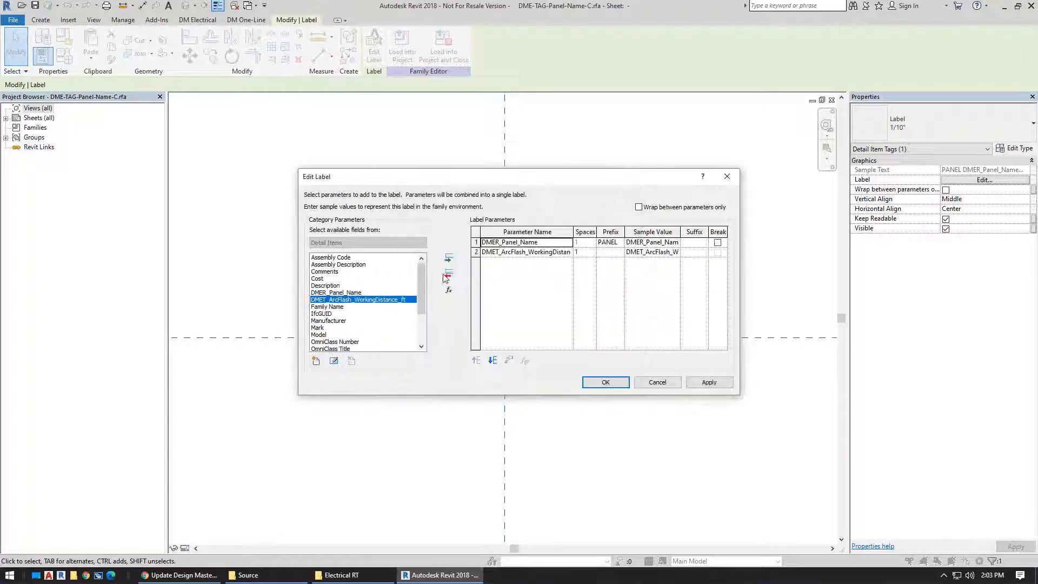
left_click(606, 382)
Step: Save the tag family to the Desktop under the name dme-arc-flash-working-distance
left_click(13, 20)
mouse_move(61, 157)
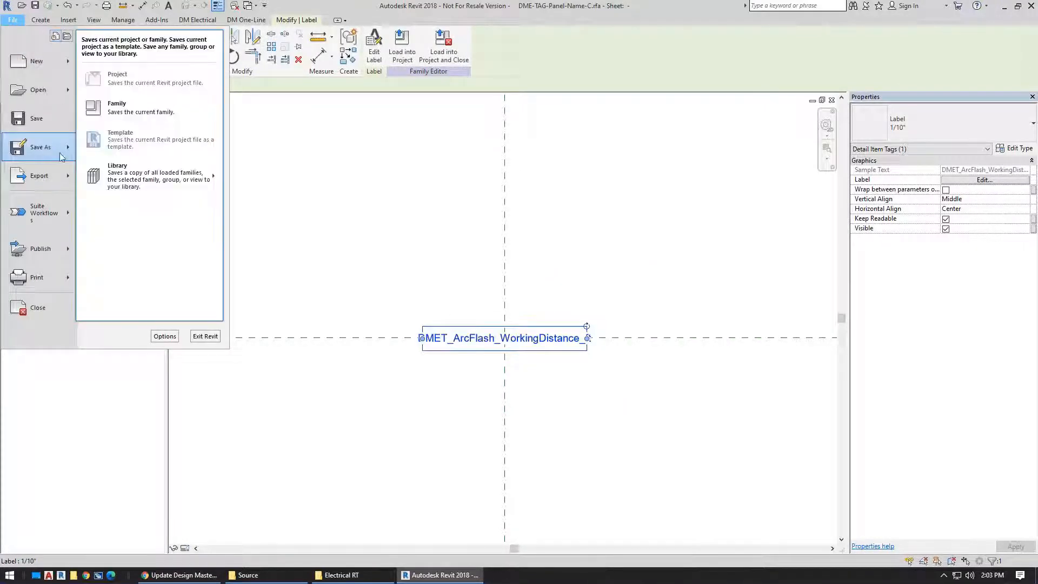
left_click(132, 103)
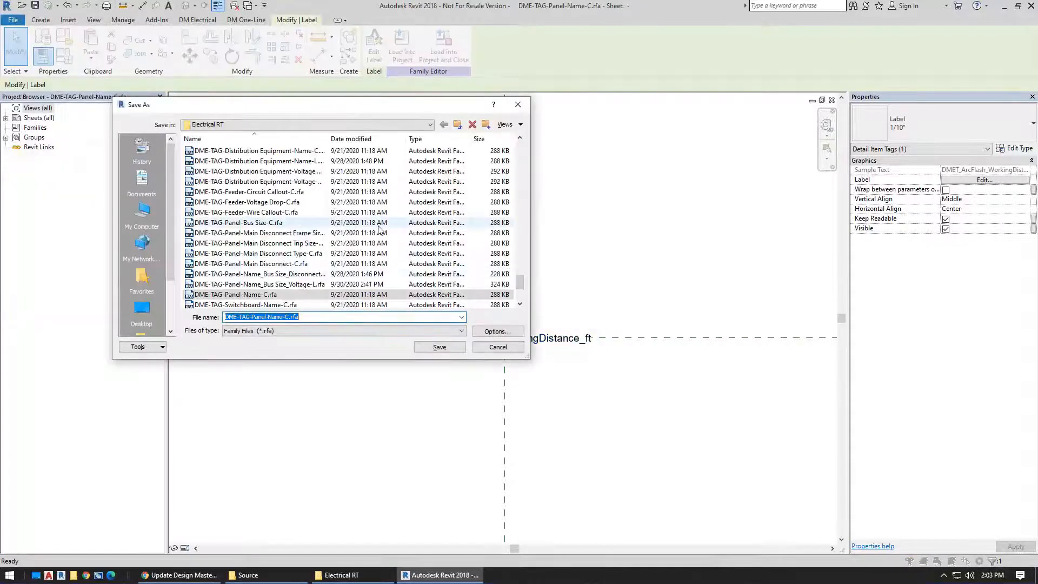
left_click(142, 311)
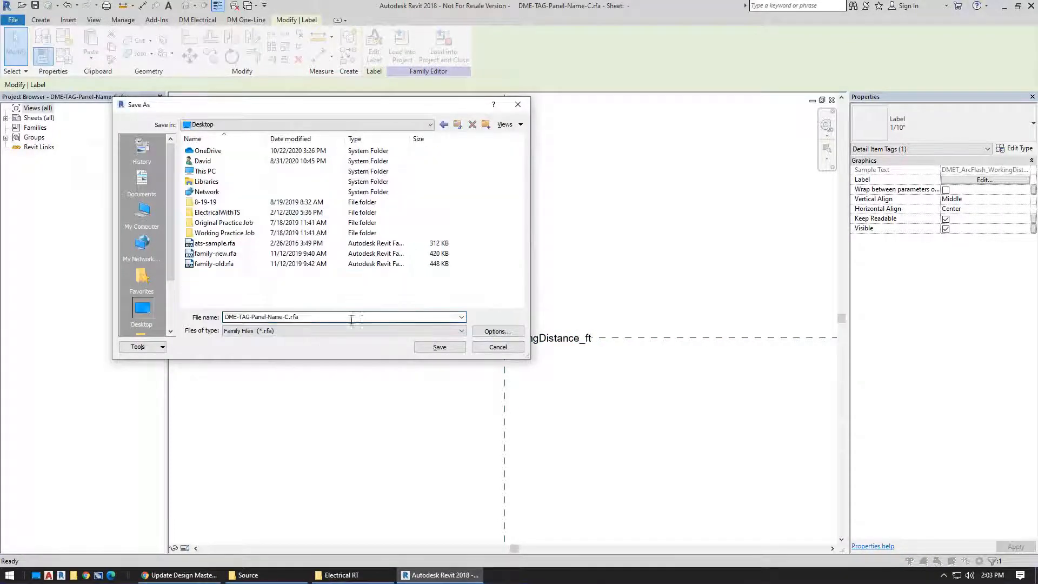
type("dme-arc-flash-working-distance")
key("Return")
Step: Load the new tag family into rme_basic_sample_project.rvt and return to the Drafting 1 view
key("ctrl+Tab")
key("ctrl+Tab")
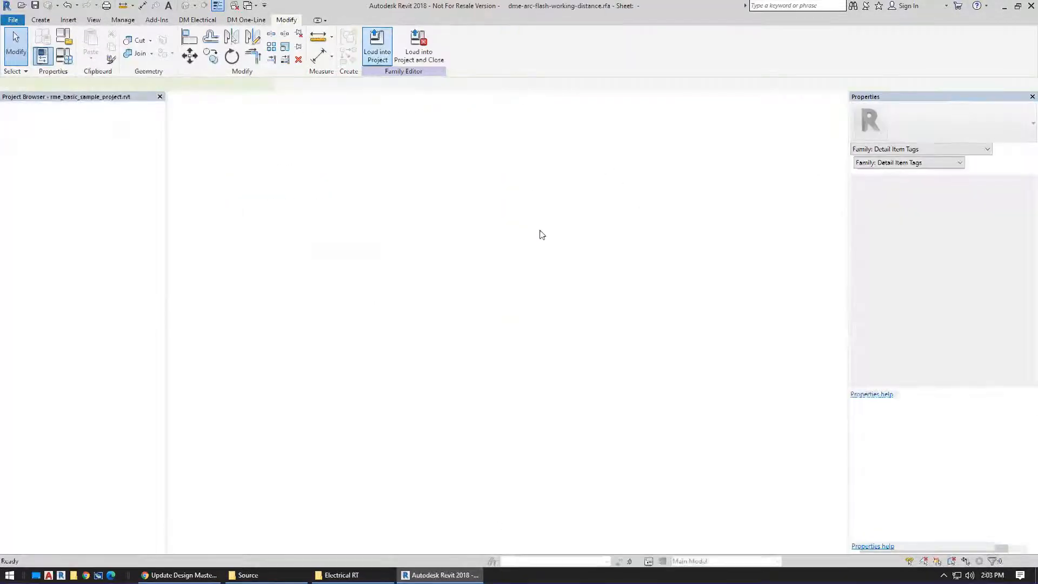
key("ctrl+Tab")
key("ctrl+Tab")
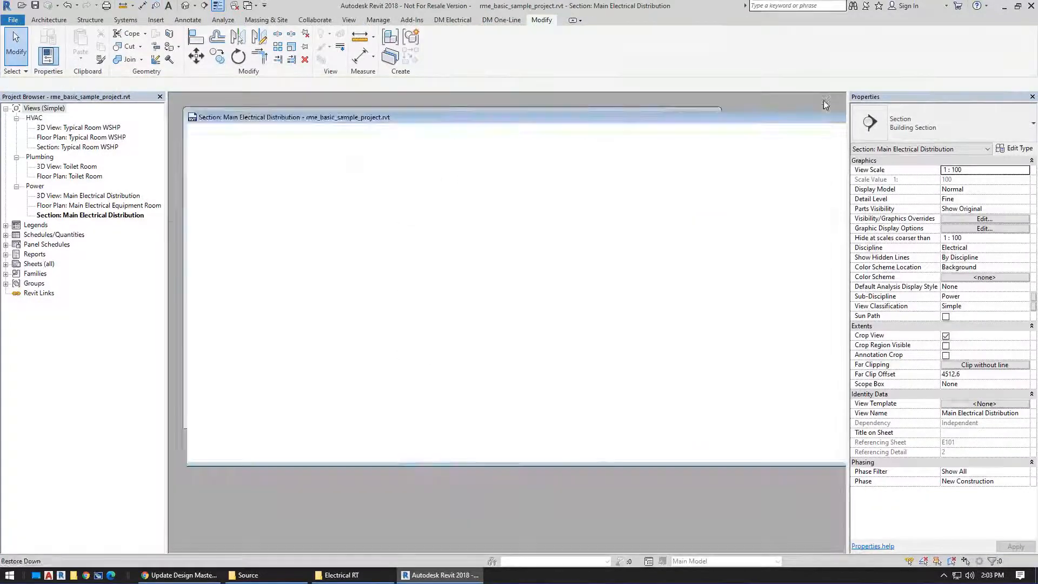
Step: Change the type of the tag above panel P to dme-arc-flash-working-distance
left_click(916, 135)
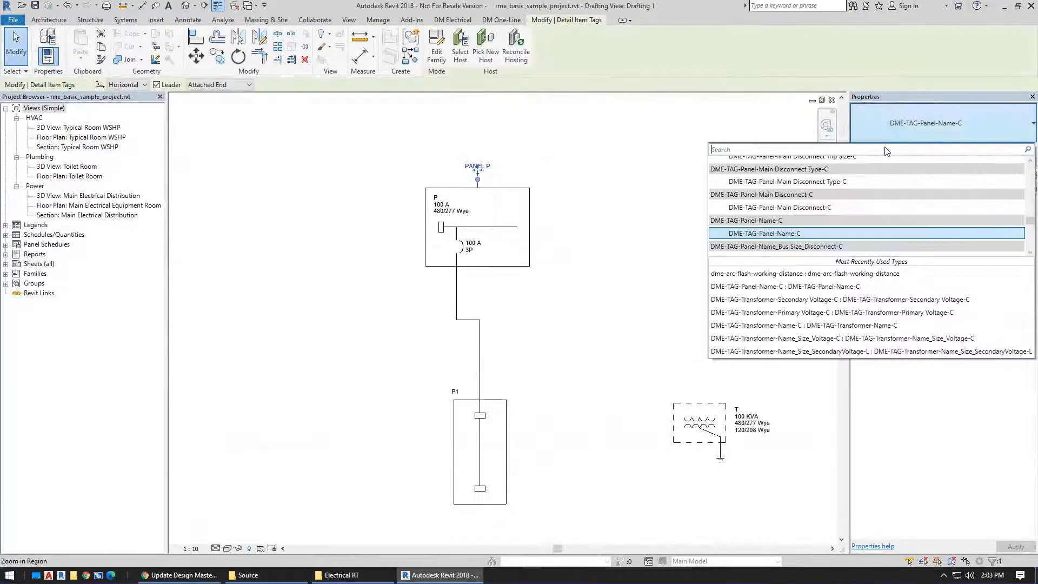
type("arc")
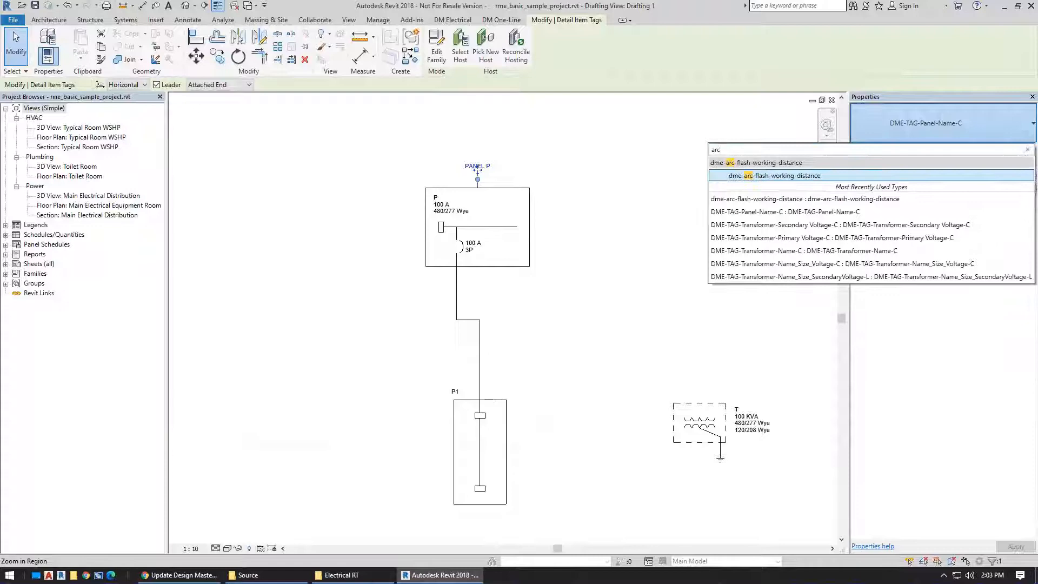
left_click(800, 176)
left_click(546, 168)
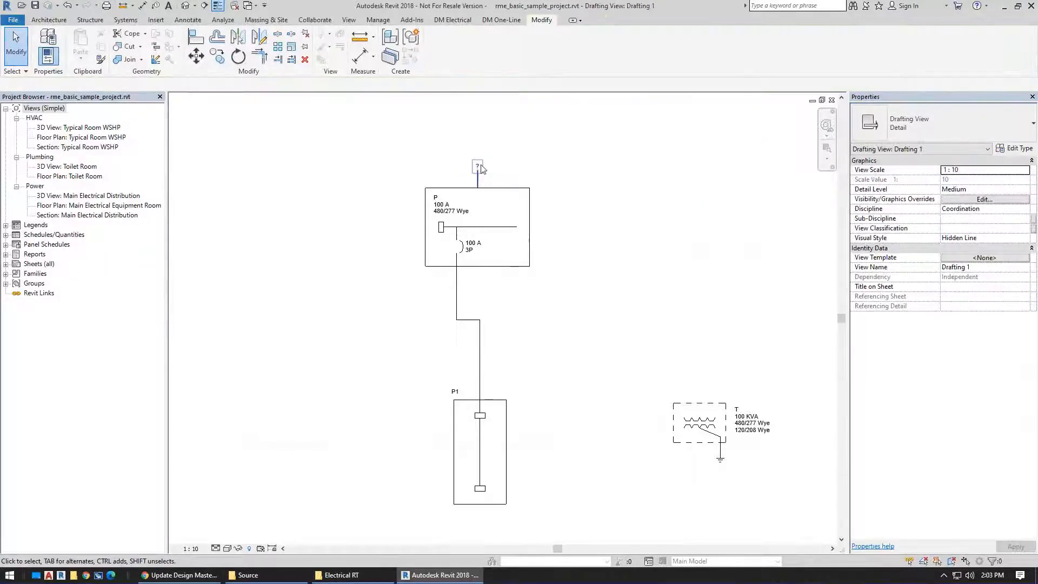
Step: Examine the properties of panel P and its tag for an arc-flash working distance parameter
left_click(495, 201)
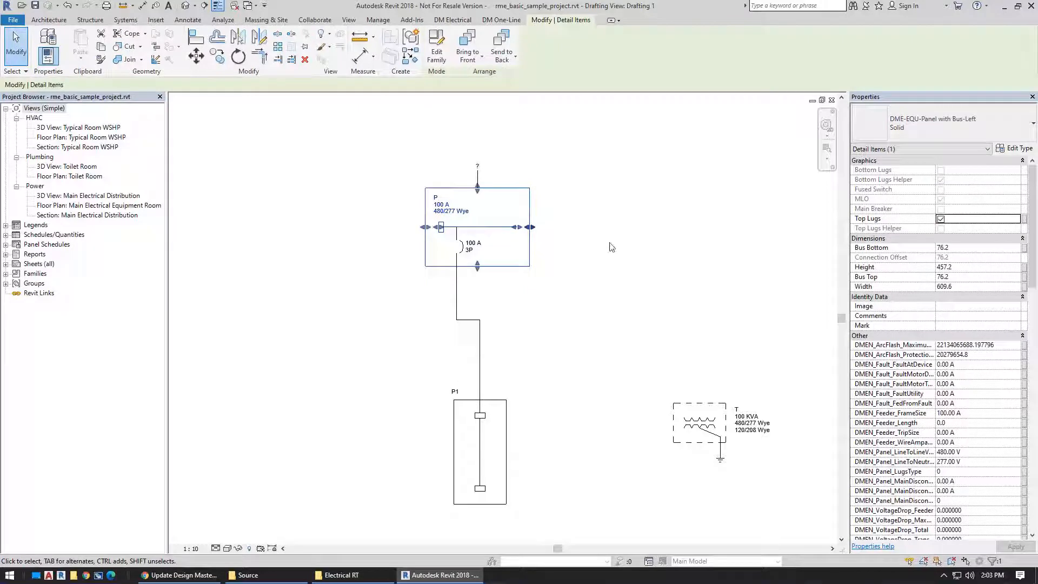
left_click(604, 215)
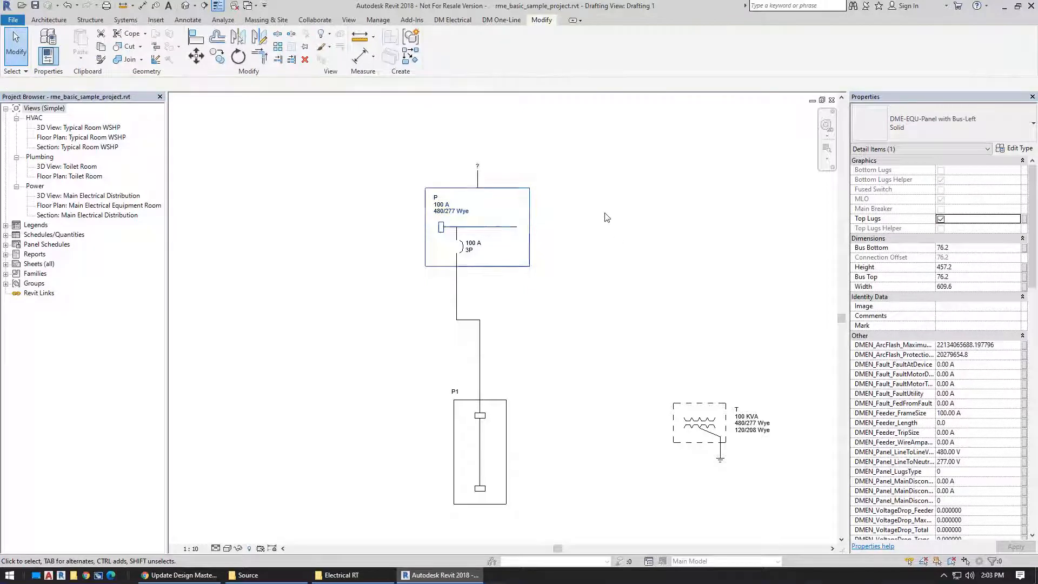
left_click(478, 169)
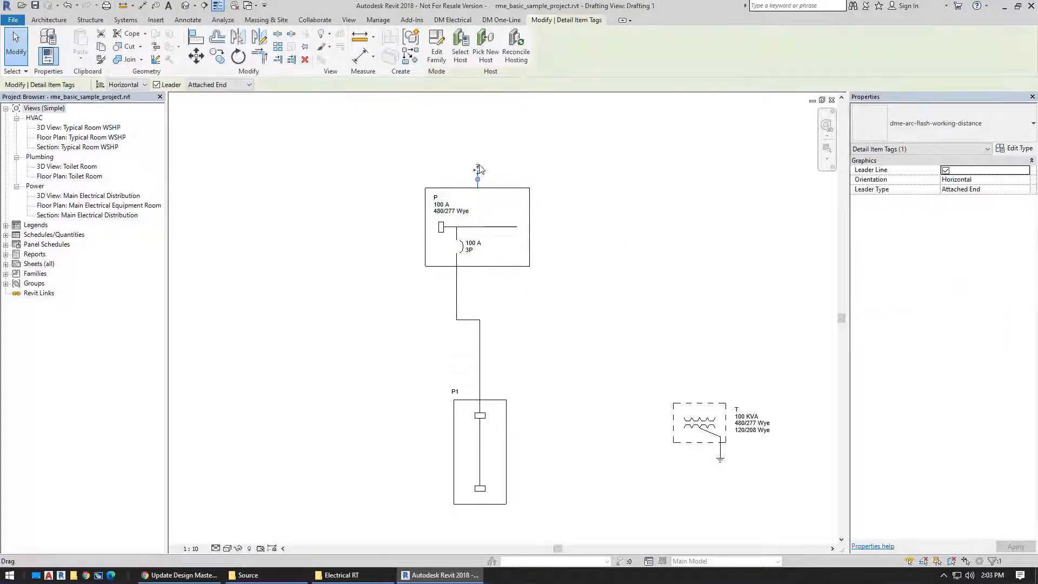
left_click(522, 186)
left_click(514, 204)
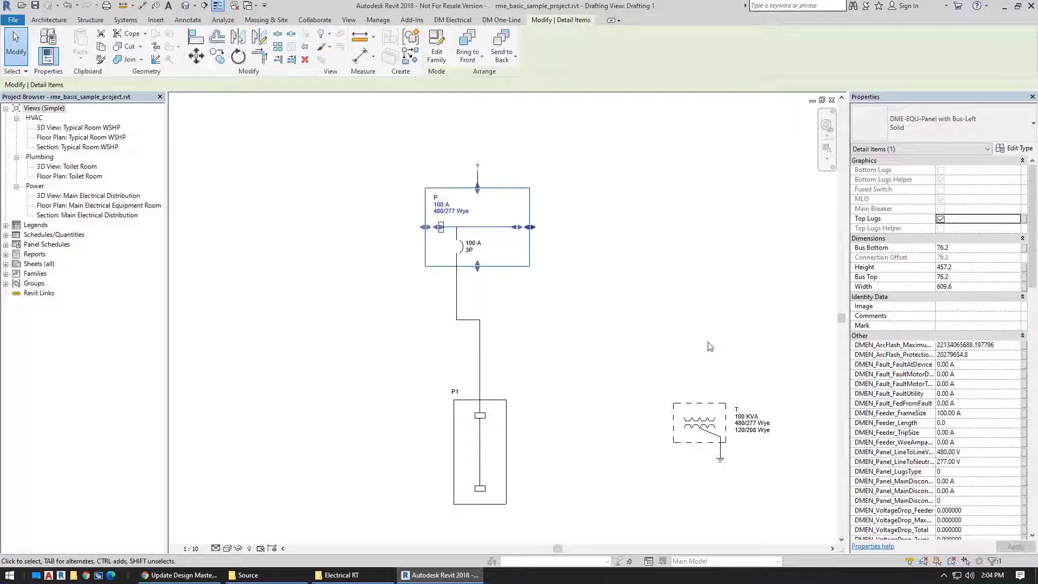
left_click_drag(1032, 222, 1032, 413)
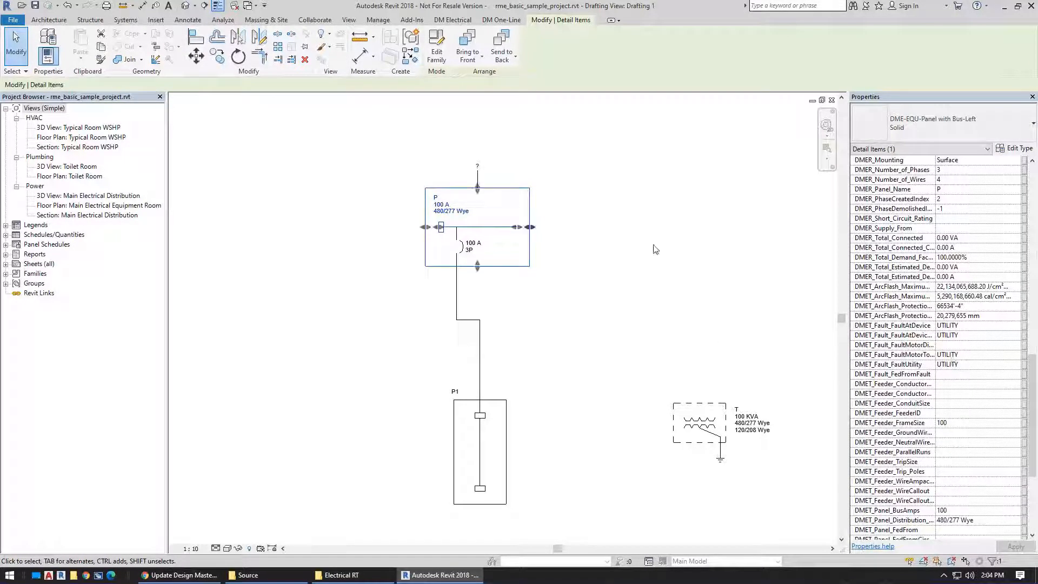
left_click(532, 186)
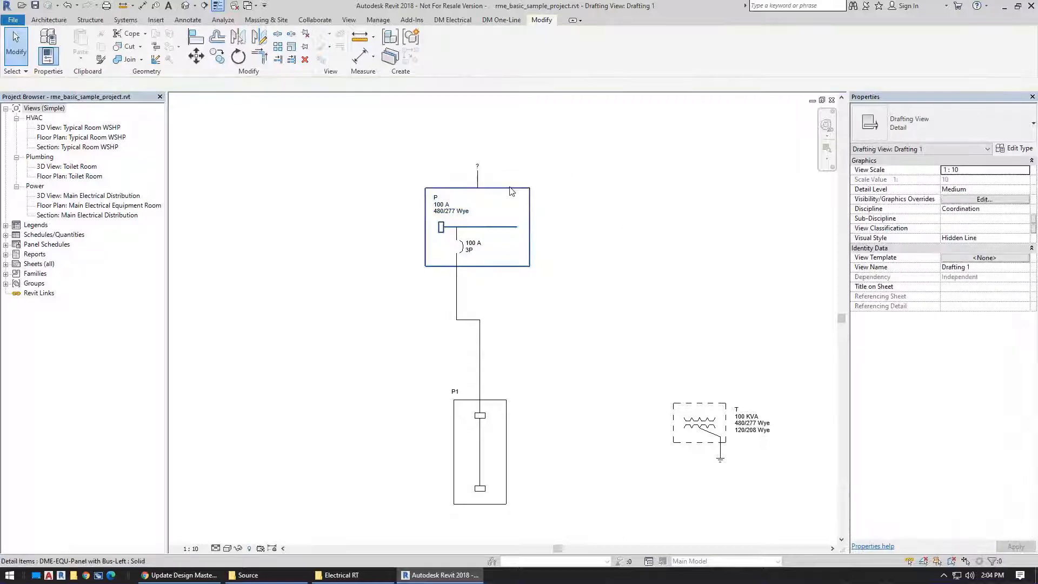
Step: Open panel P's family for editing and add the shared parameter DMET_ArcFlash_WorkingDistance_ft as an instance parameter
left_click(530, 187)
left_click(441, 57)
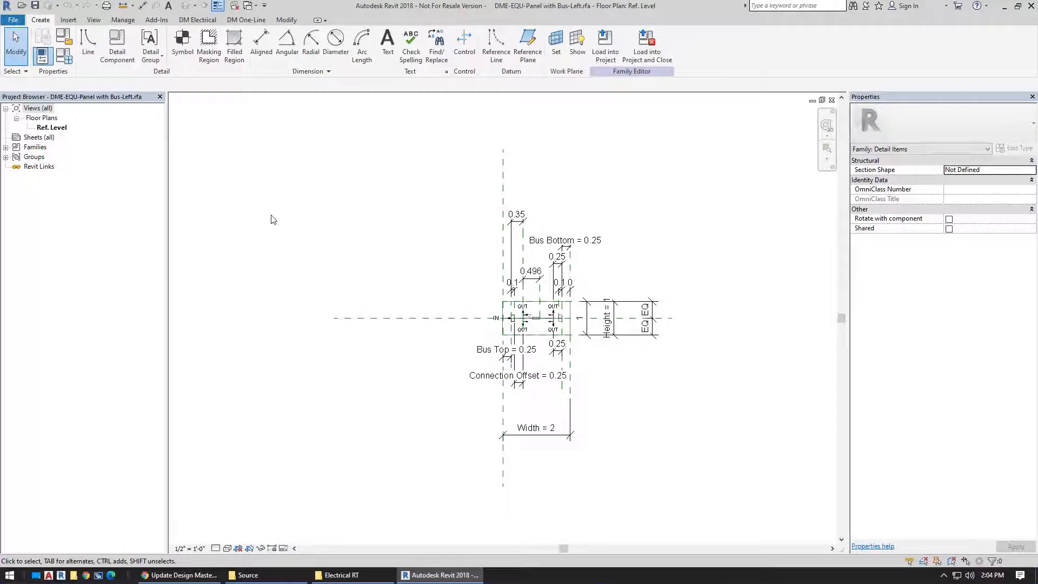
left_click(42, 56)
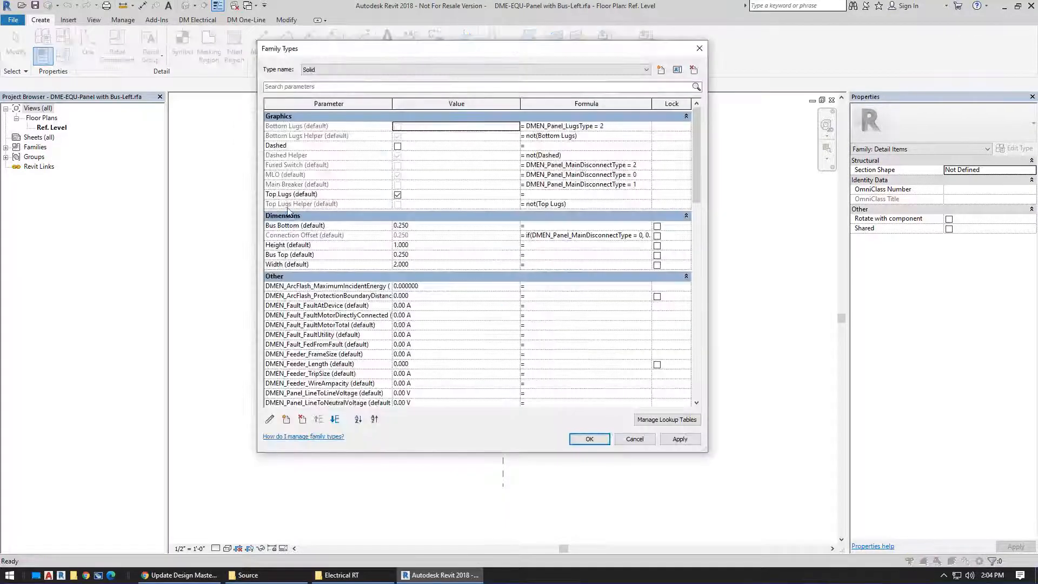
left_click(286, 420)
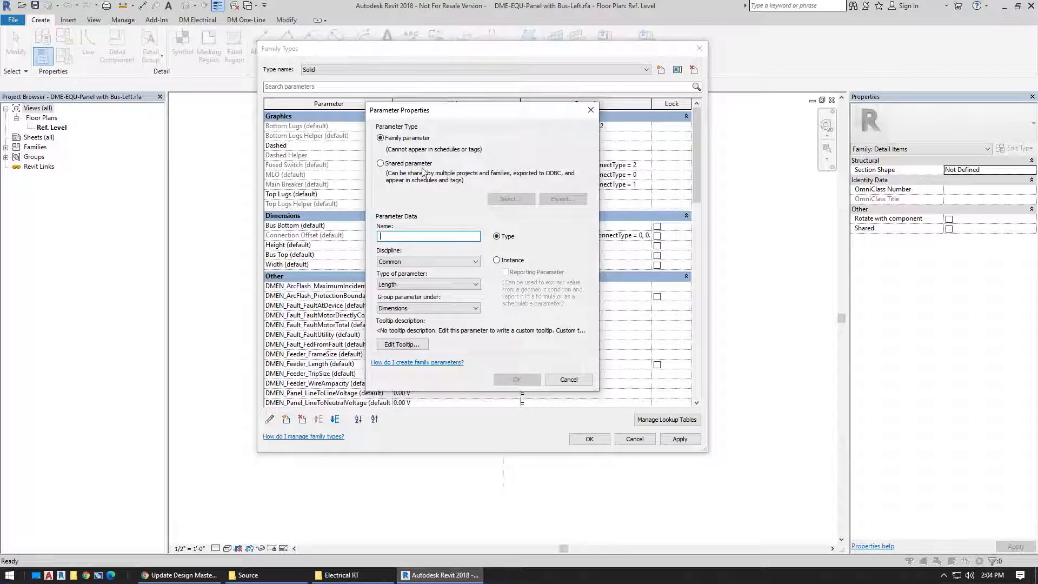
left_click(425, 166)
left_click(508, 198)
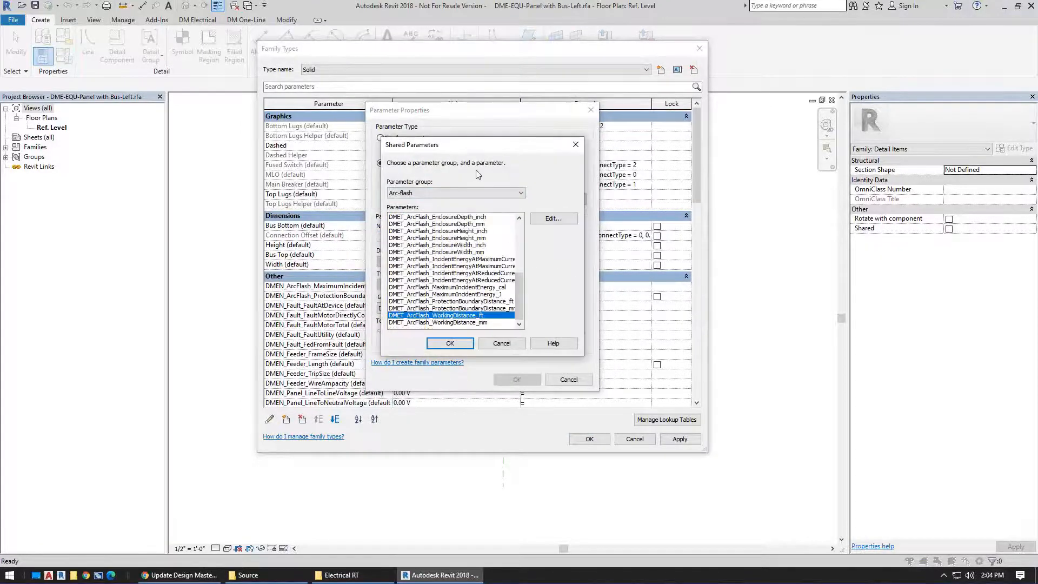
left_click(450, 344)
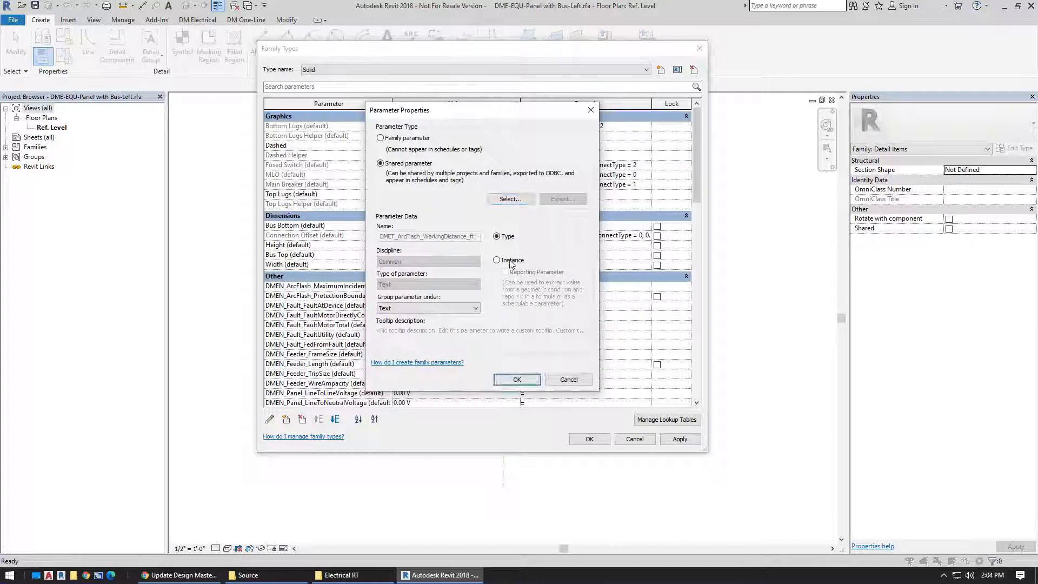
left_click(523, 381)
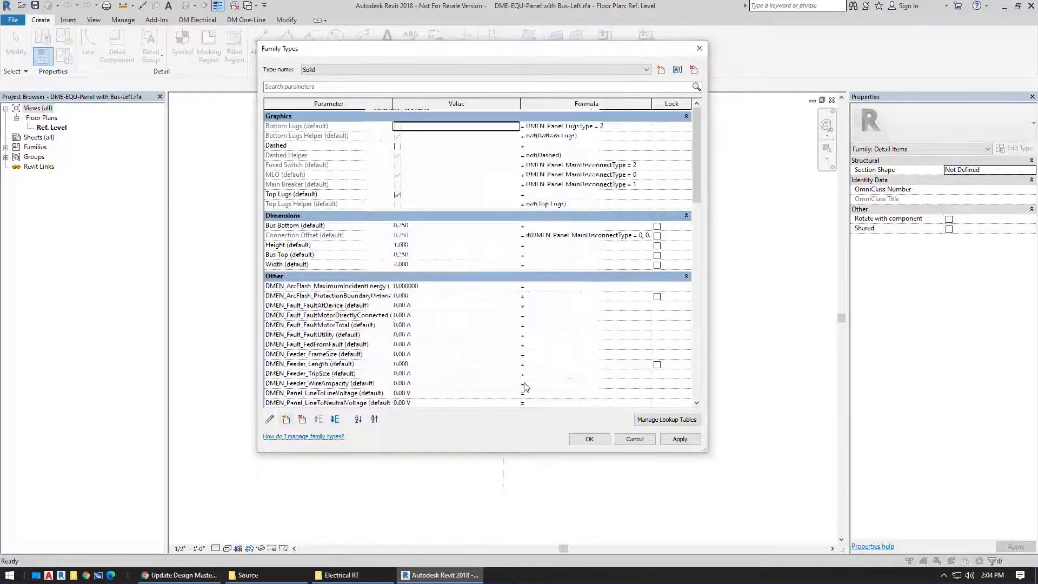
Step: Group the DMET_ArcFlash_WorkingDistance_ft parameter under Other and accept the family types
left_click(338, 226)
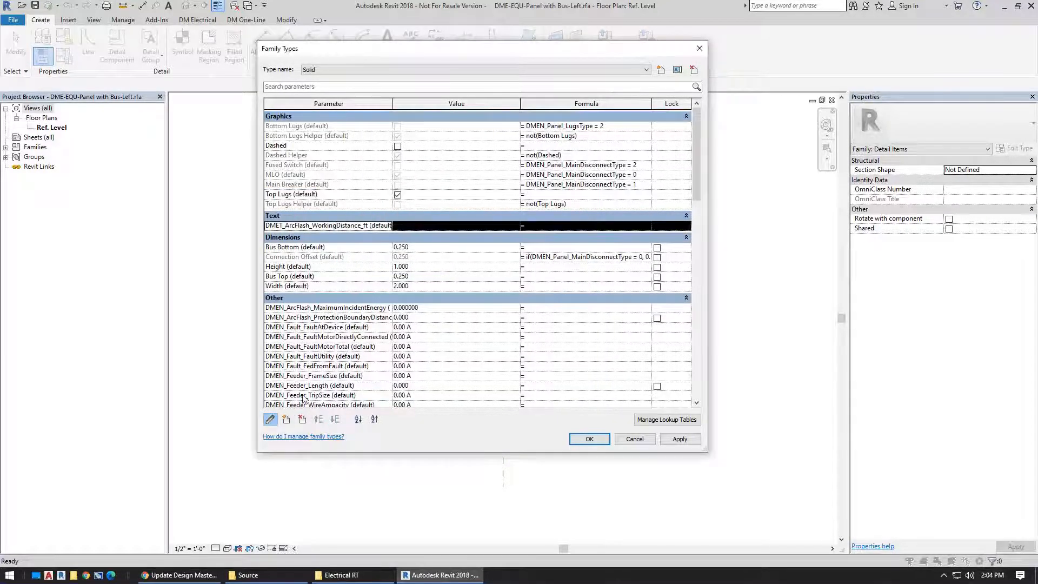
left_click(269, 419)
left_click(447, 308)
key("o")
key("Return")
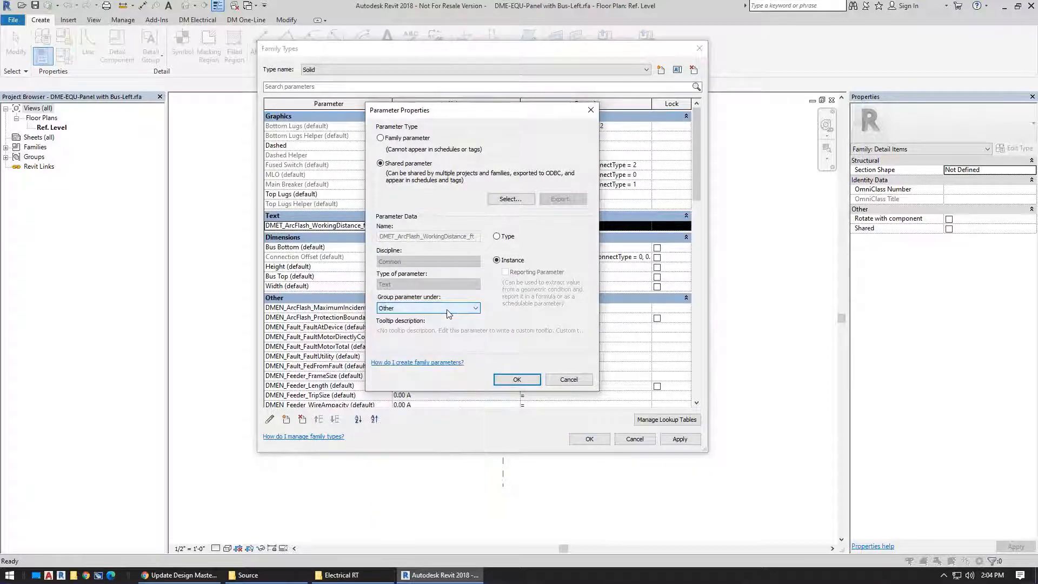
left_click(517, 379)
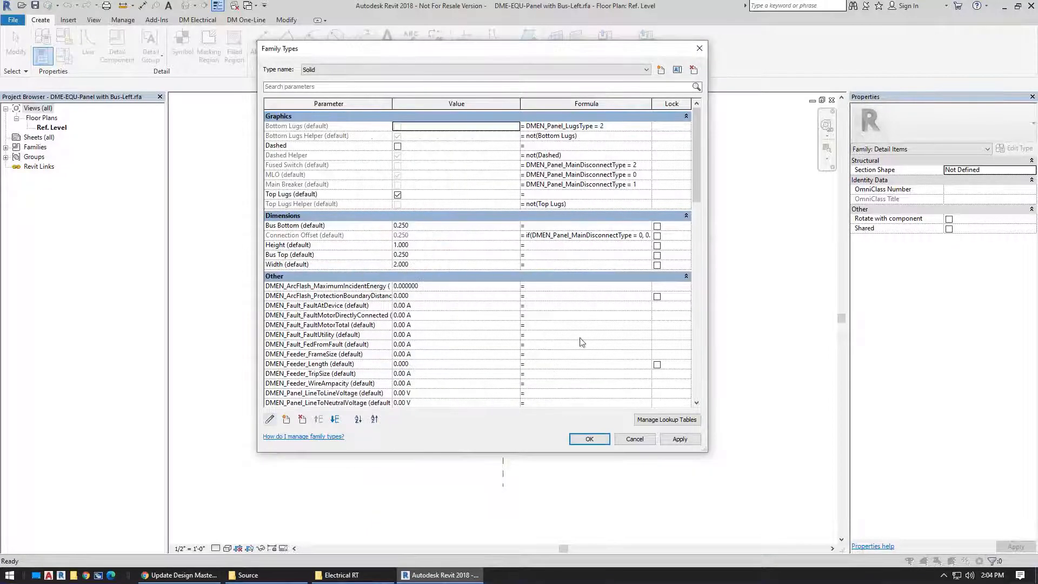
left_click(589, 439)
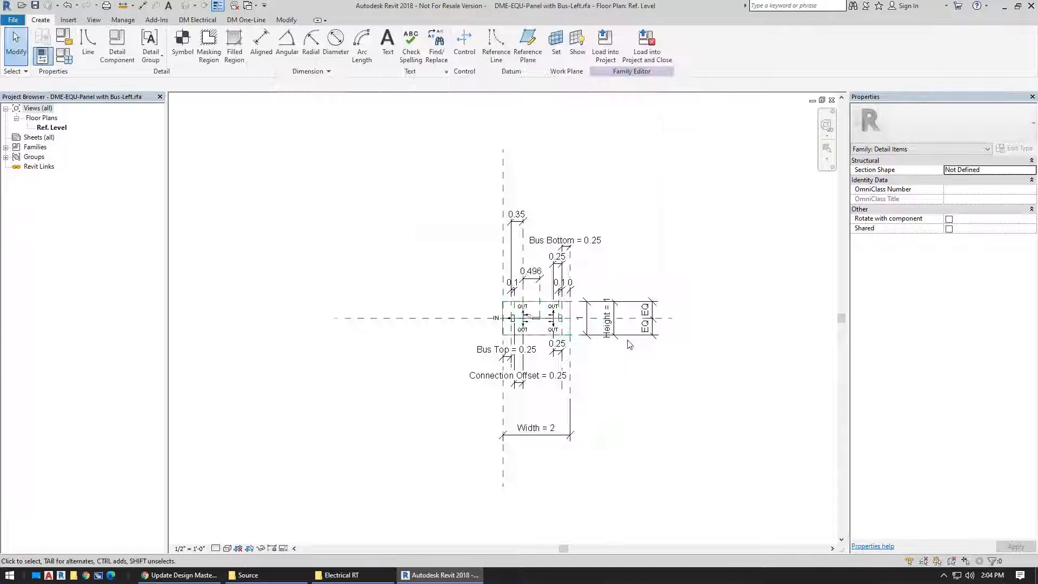
Step: Load the edited panel family into the project, overwriting the existing version and its parameter values
left_click(605, 46)
left_click(490, 369)
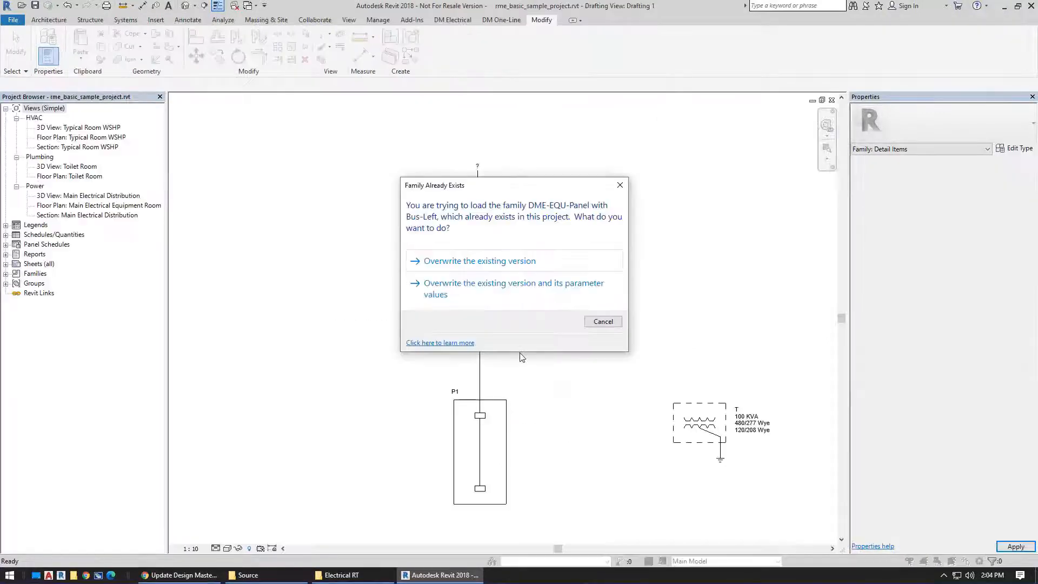
left_click(475, 286)
Step: Recalculate the whole project with DM Electrical and check the working distance tag above panel P
left_click(452, 20)
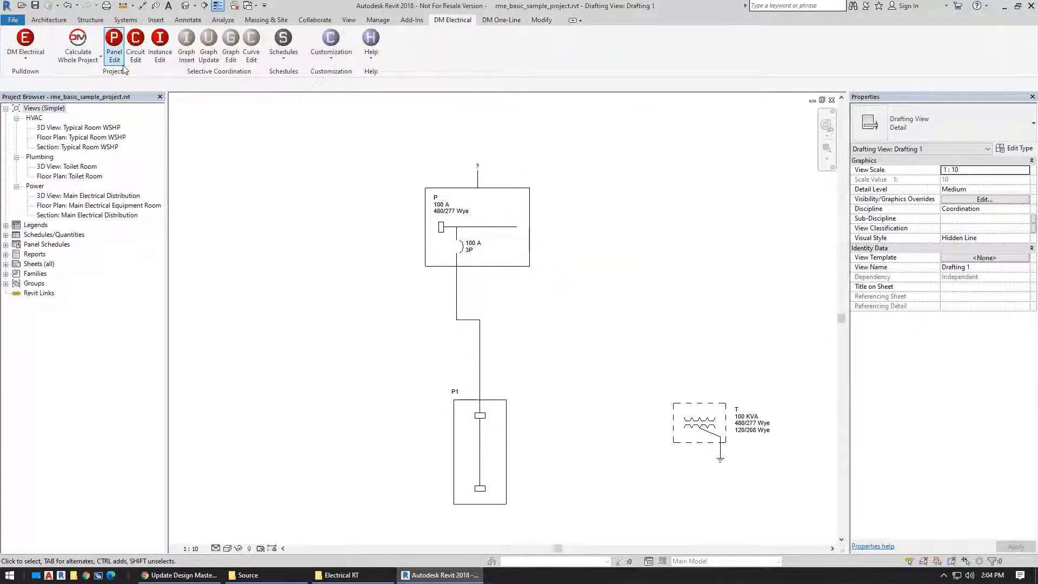
left_click(78, 40)
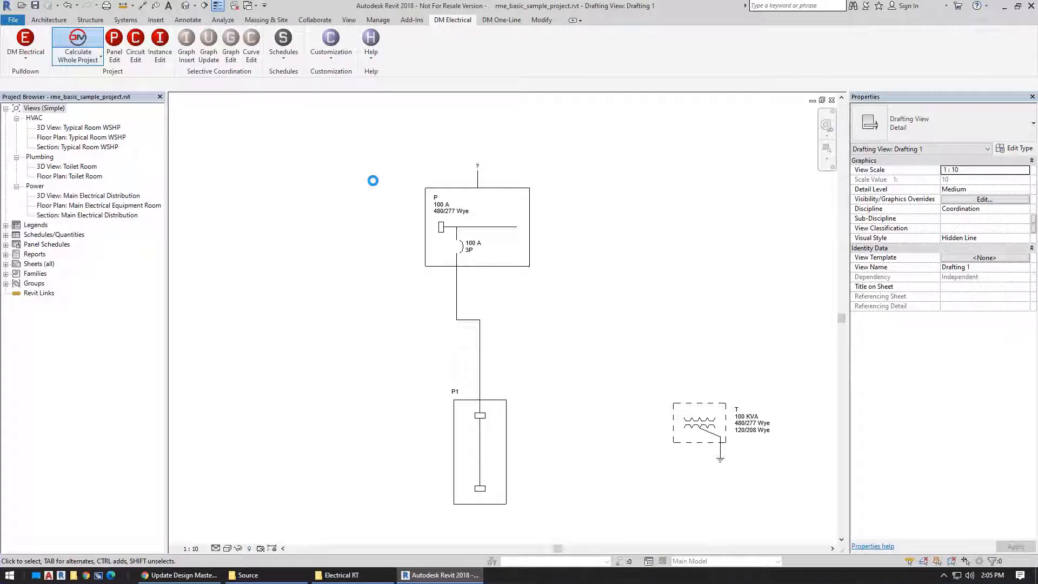
scroll(490, 170, "up", 4)
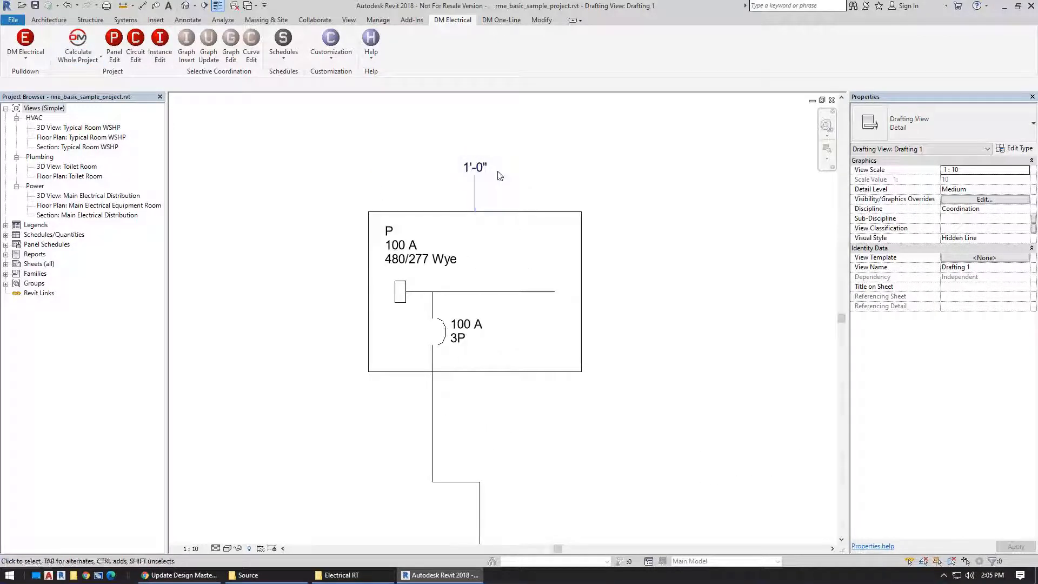
scroll(703, 289, "down", 1)
Step: Open the family of transformer T in the one-line diagram for editing
middle_click_drag(702, 289, 607, 215)
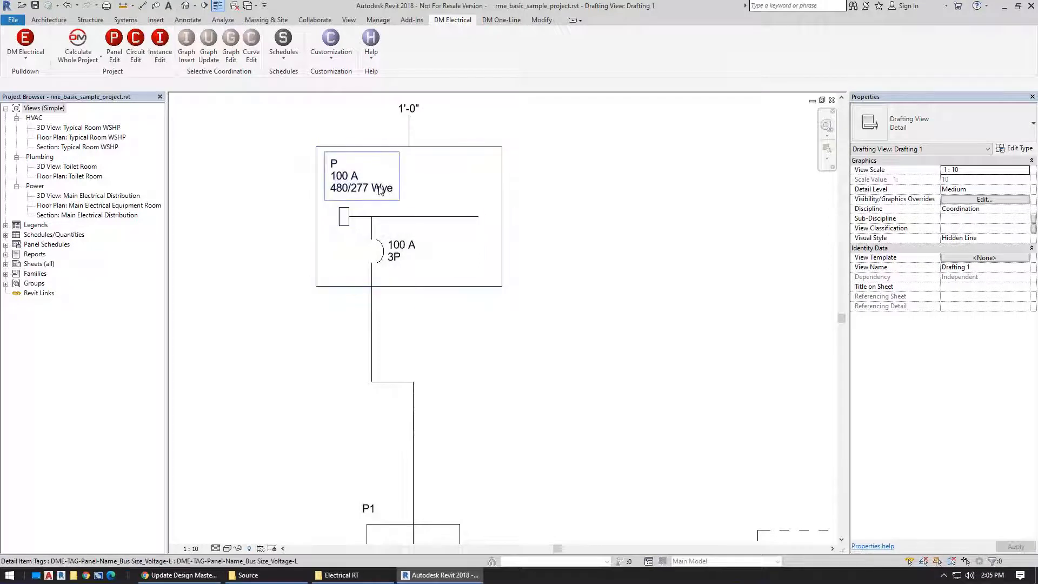
scroll(562, 402, "down", 1)
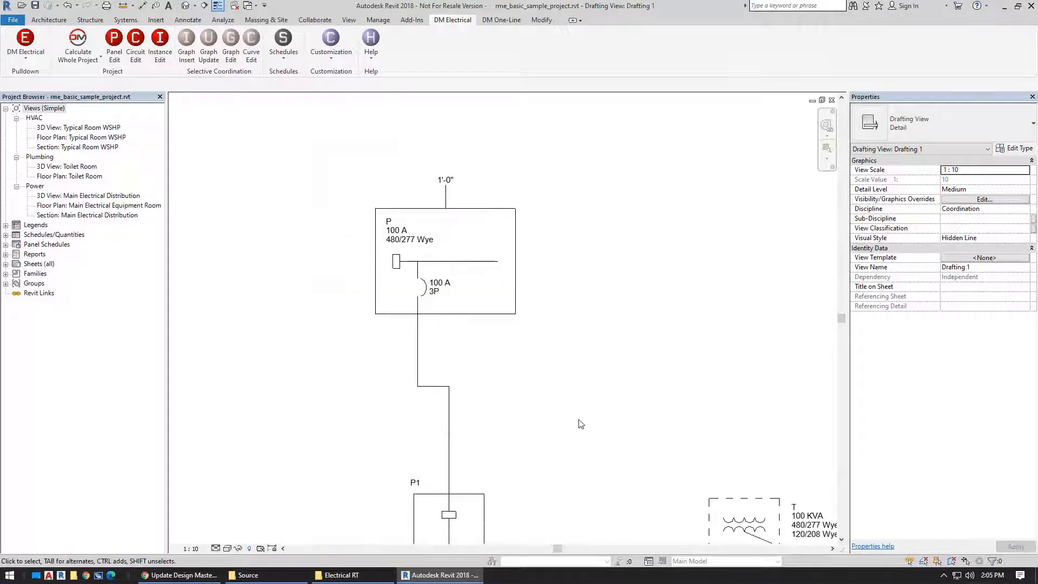
middle_click_drag(500, 433, 473, 290)
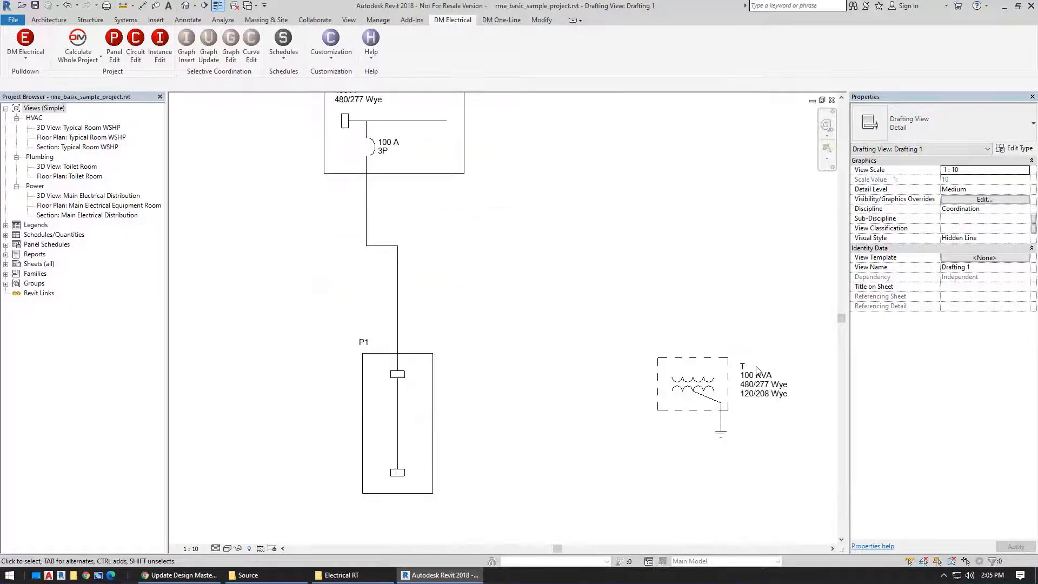
left_click(699, 366)
left_click(436, 51)
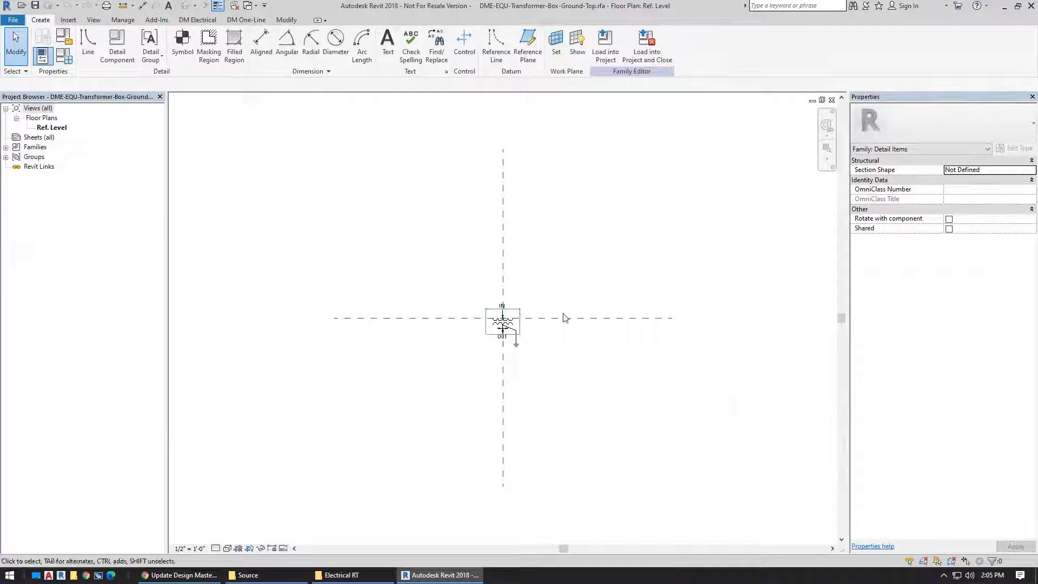
Step: Close the transformer family without saving and move transformer T's tag to the left side of its symbol in the one-line diagram
left_click(832, 100)
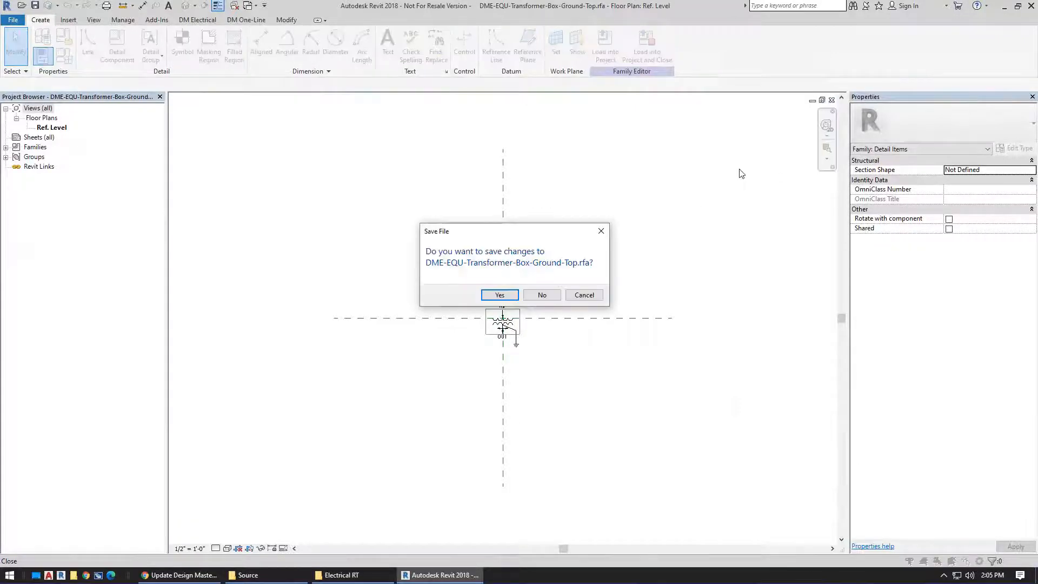
left_click(541, 295)
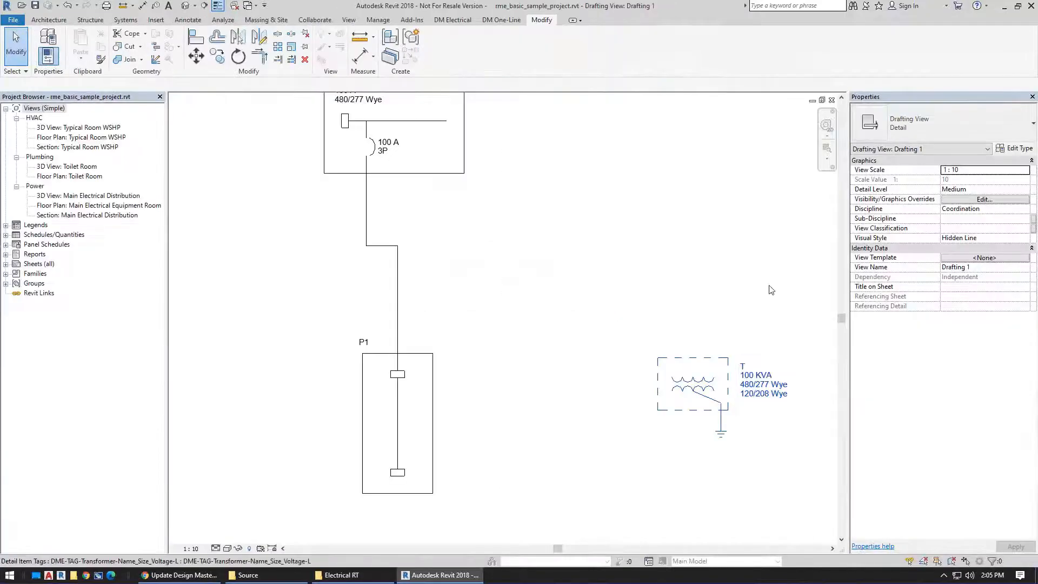
left_click(759, 386)
middle_click_drag(767, 333, 627, 303)
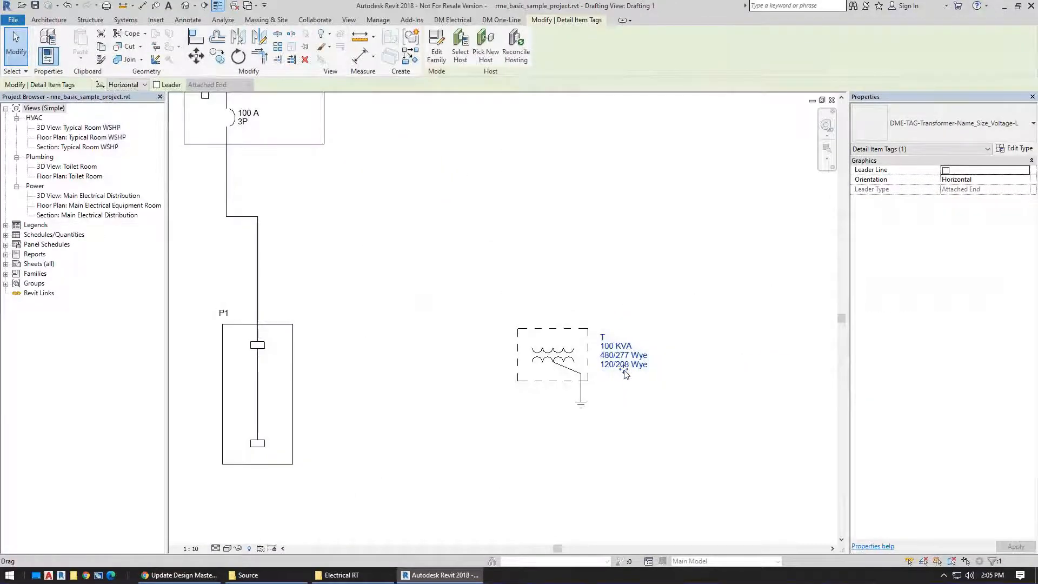
left_click_drag(623, 369, 480, 367)
left_click(518, 434)
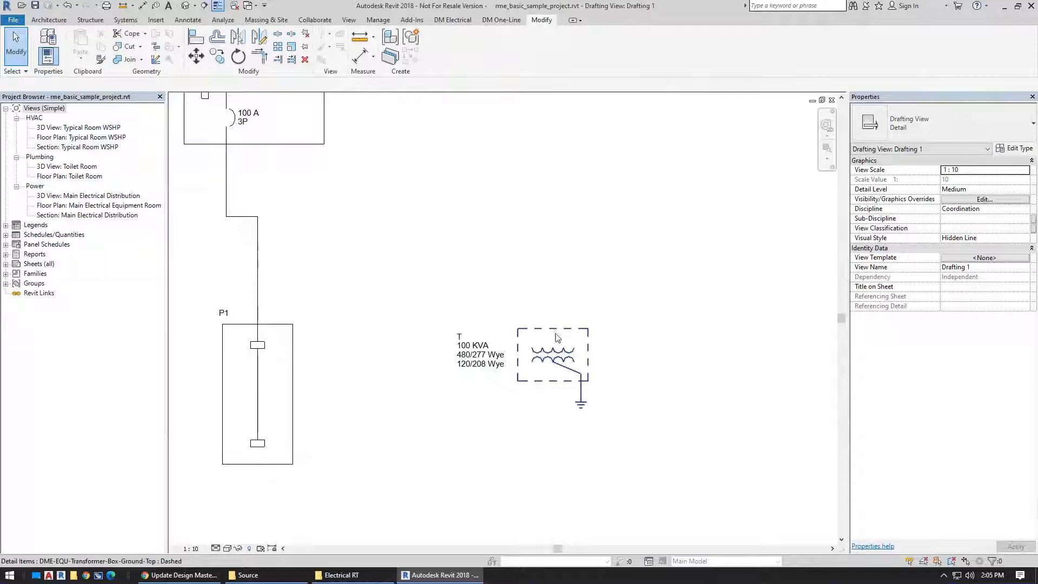
Step: Switch to the Electrical RT folder in File Explorer, sort it by file type and examine the equipment families and matching project files
left_click(336, 575)
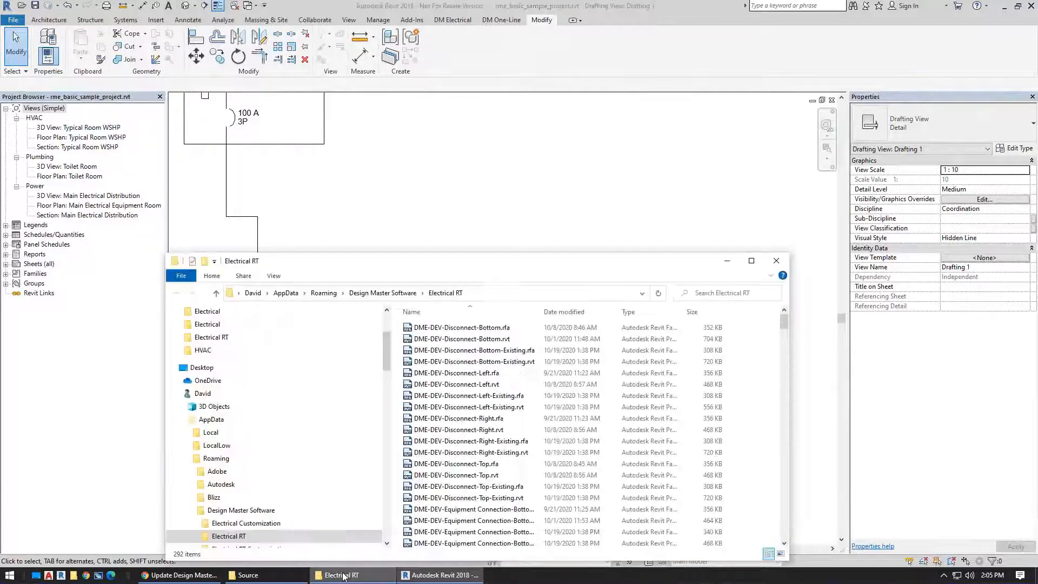
left_click_drag(500, 261, 494, 162)
left_click(558, 224)
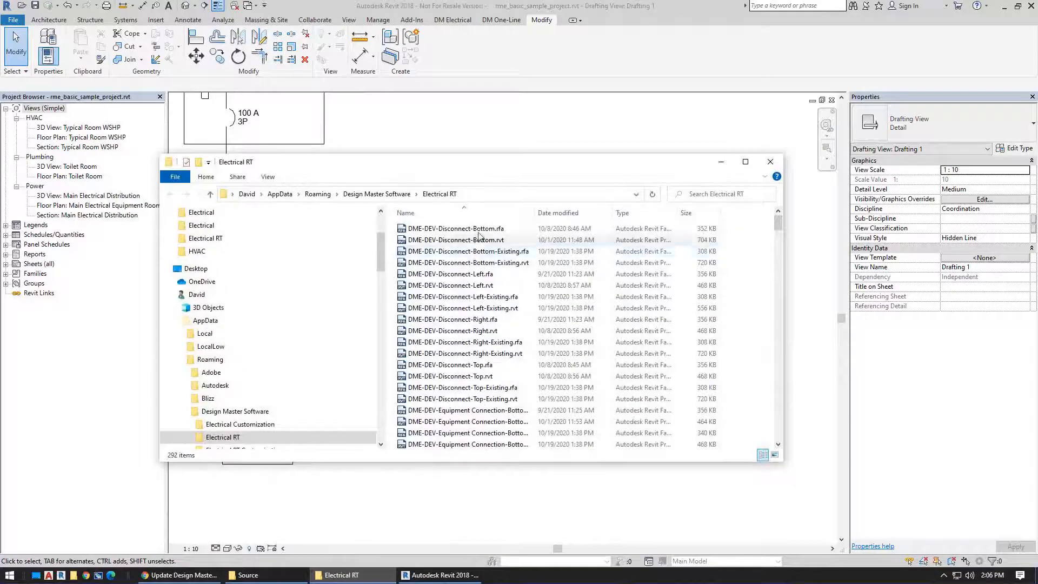
left_click(623, 212)
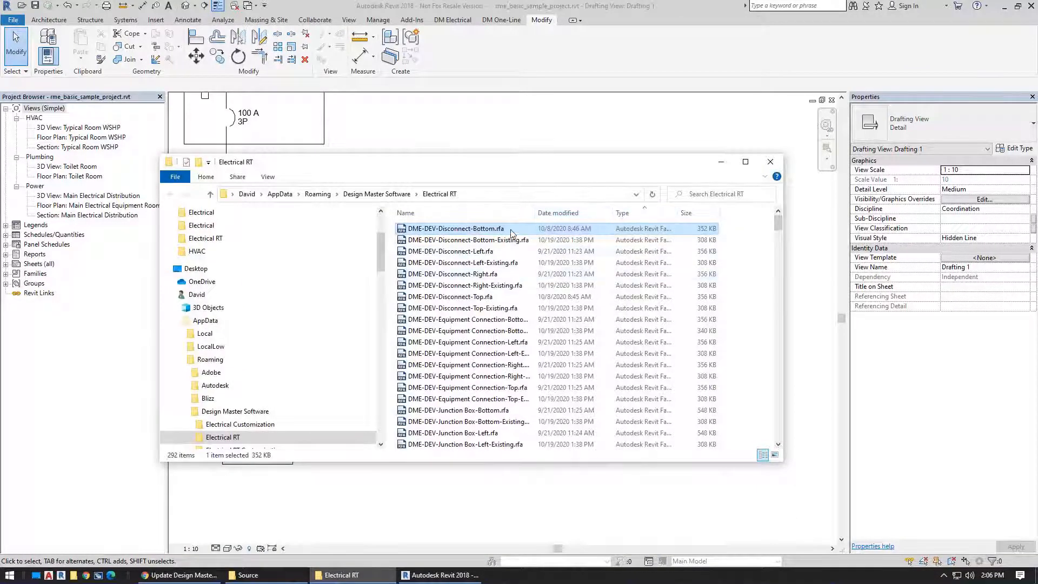
left_click(513, 274)
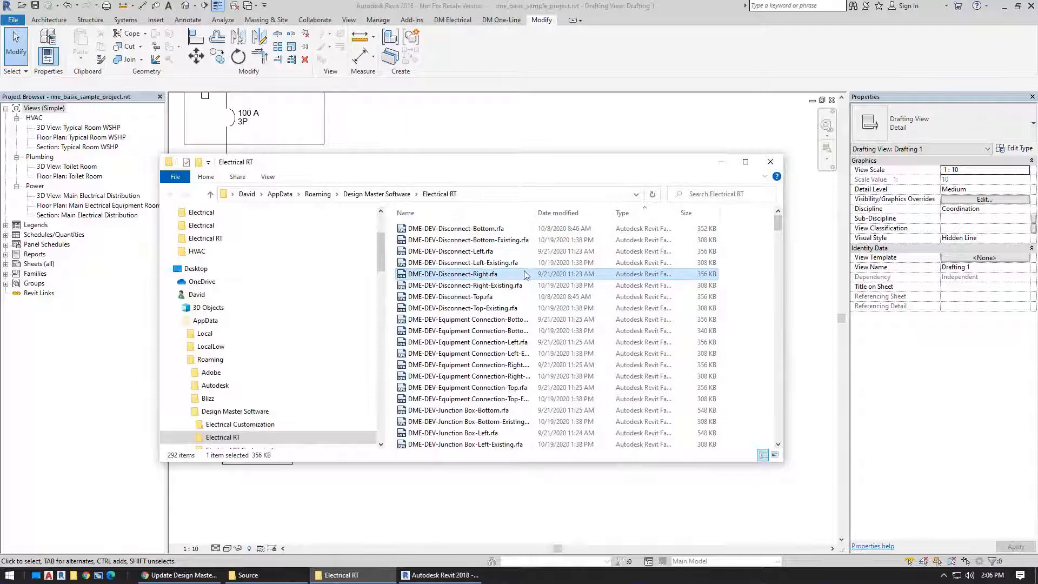
left_click_drag(777, 220, 777, 279)
left_click_drag(535, 212, 612, 212)
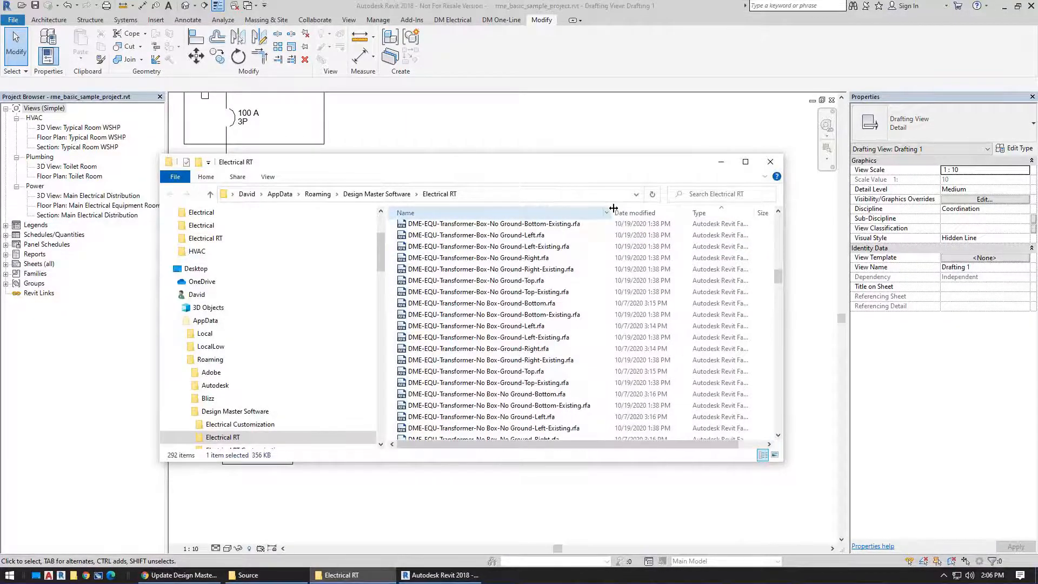
left_click_drag(777, 277, 780, 366)
left_click(542, 331)
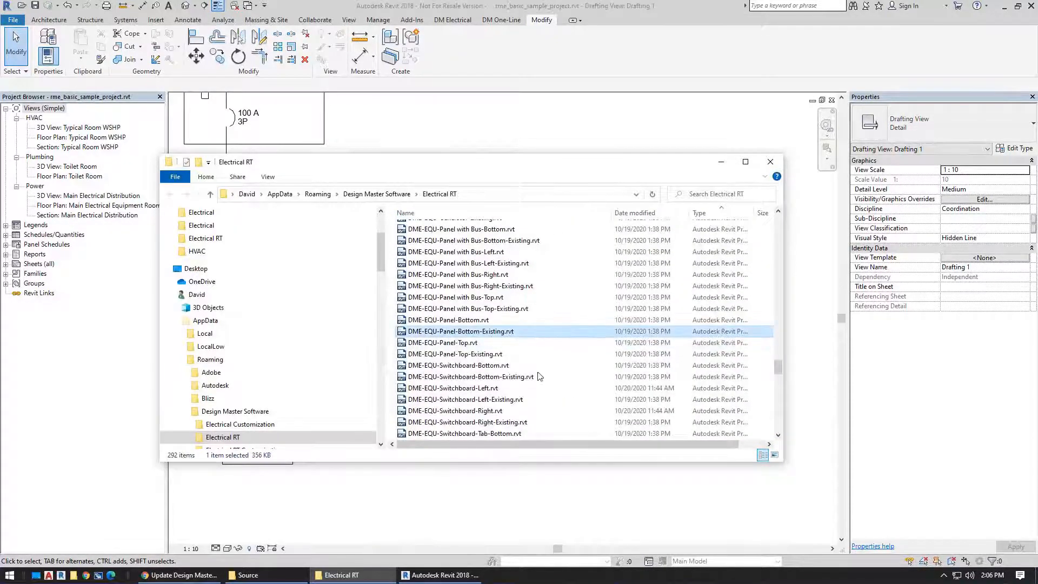
Step: Sort the Electrical RT folder by name and examine the paired .rfa and .rvt files, starting with DME-DEV-Disconnect-Bottom
left_click(500, 213)
left_click(493, 298)
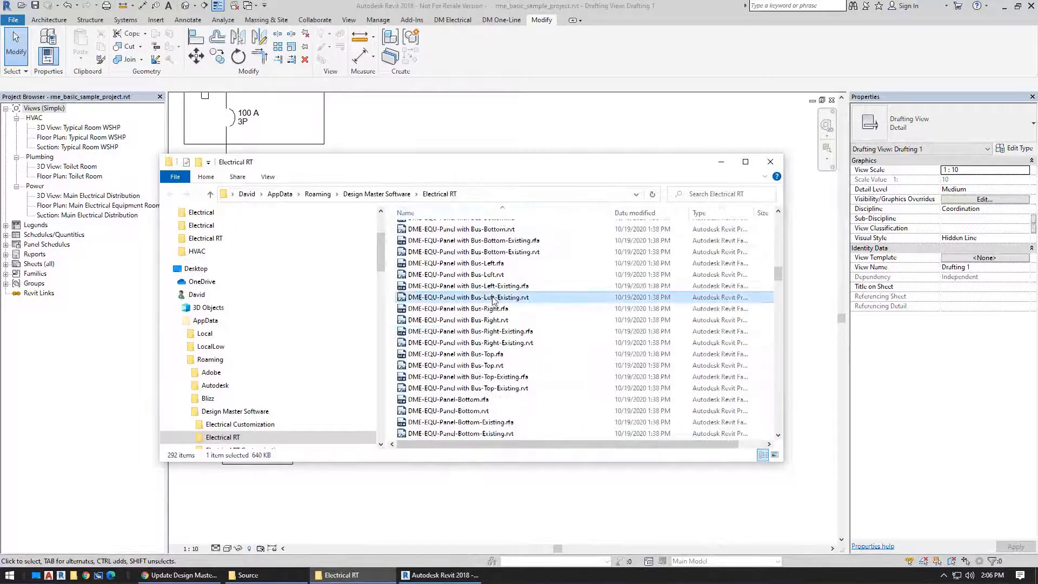
key("Home")
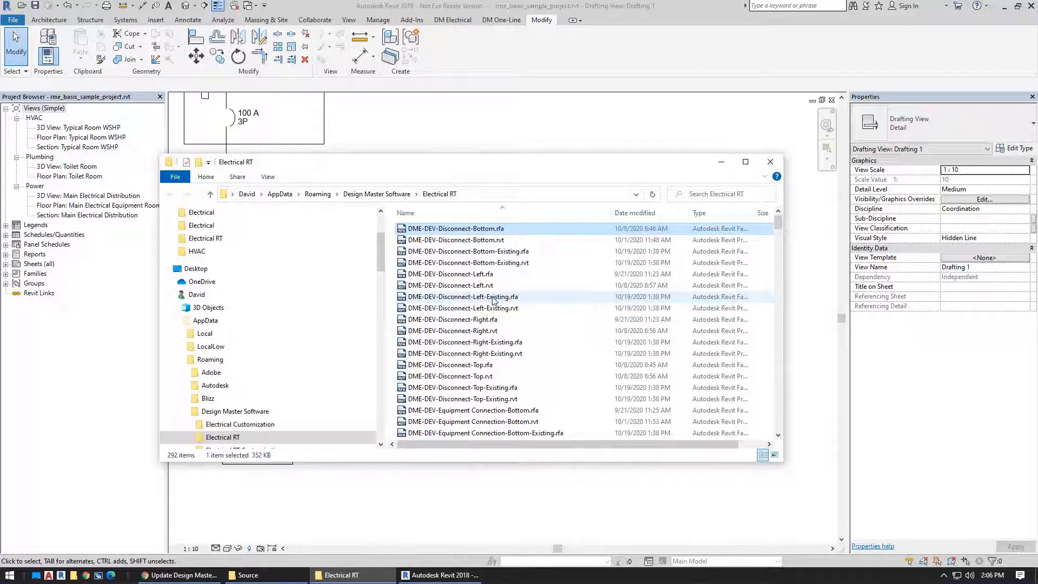
key("Down")
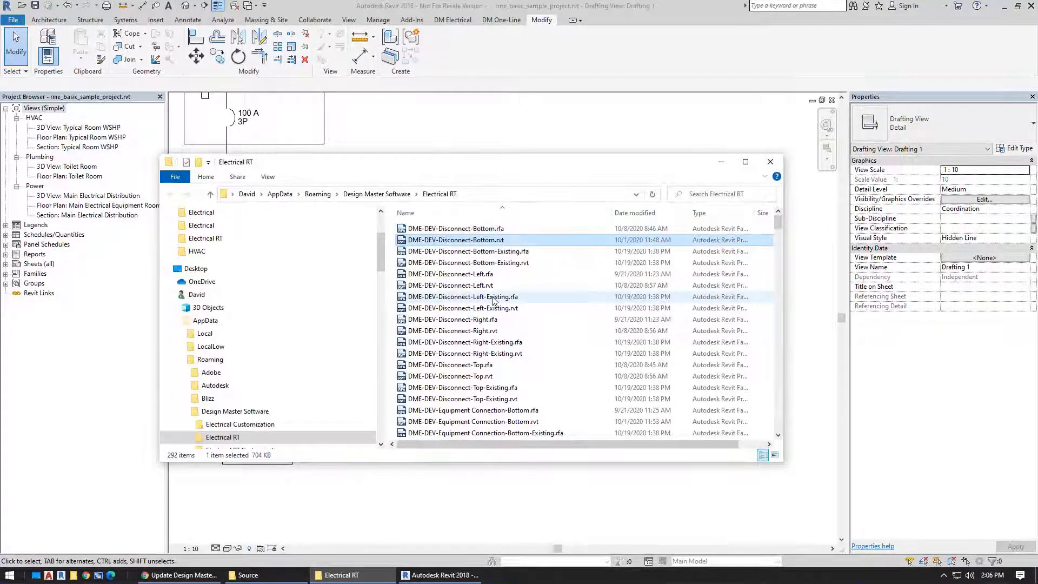
left_click(516, 241)
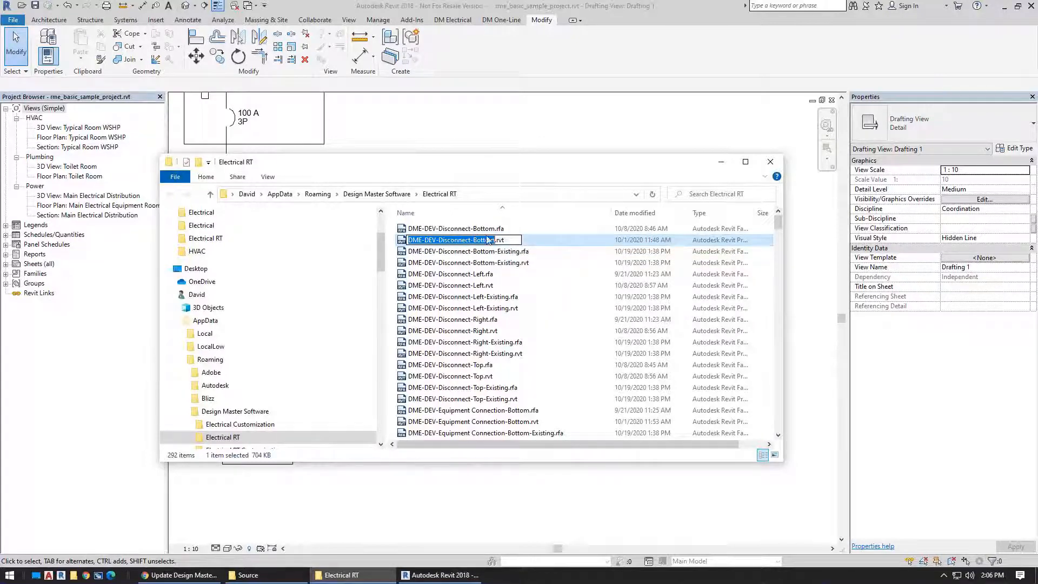
key("Escape")
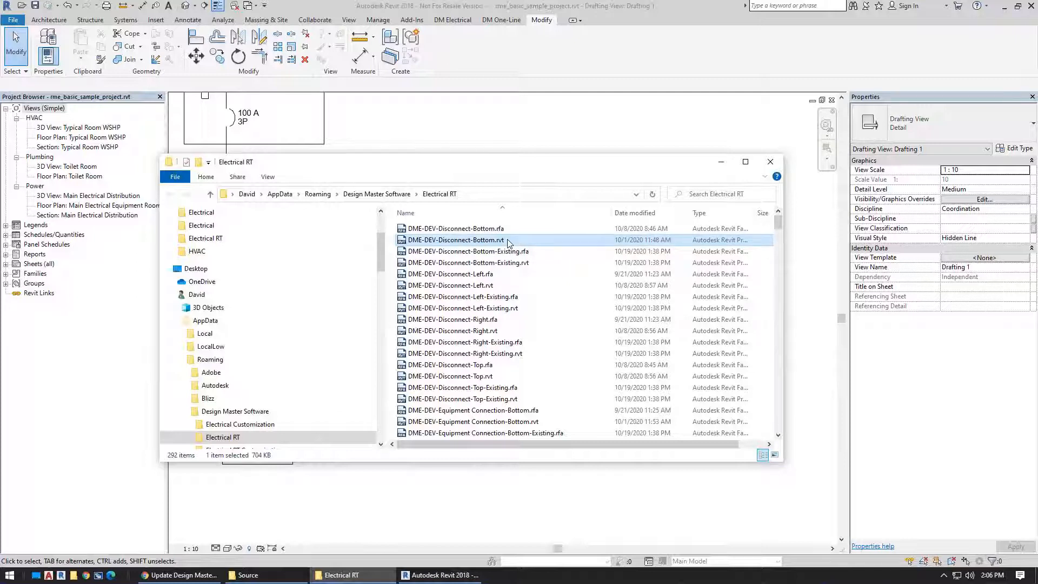
Step: Find and open DME-EQU-Transformer-Box-Ground-Top.rvt, the default layout project for the boxed, grounded, top-fed transformer
scroll(539, 324, "down", 15)
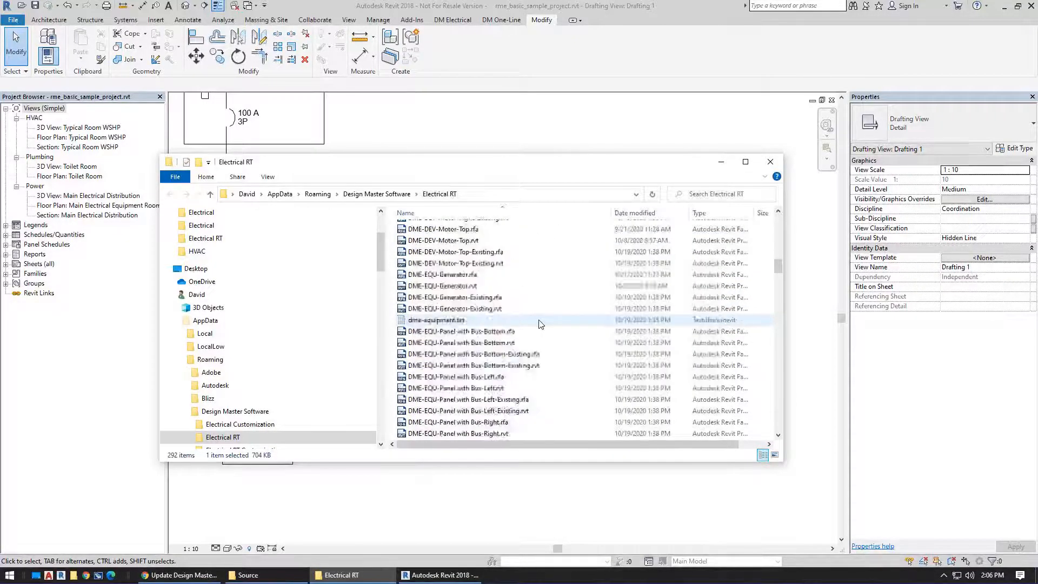
scroll(538, 324, "down", 20)
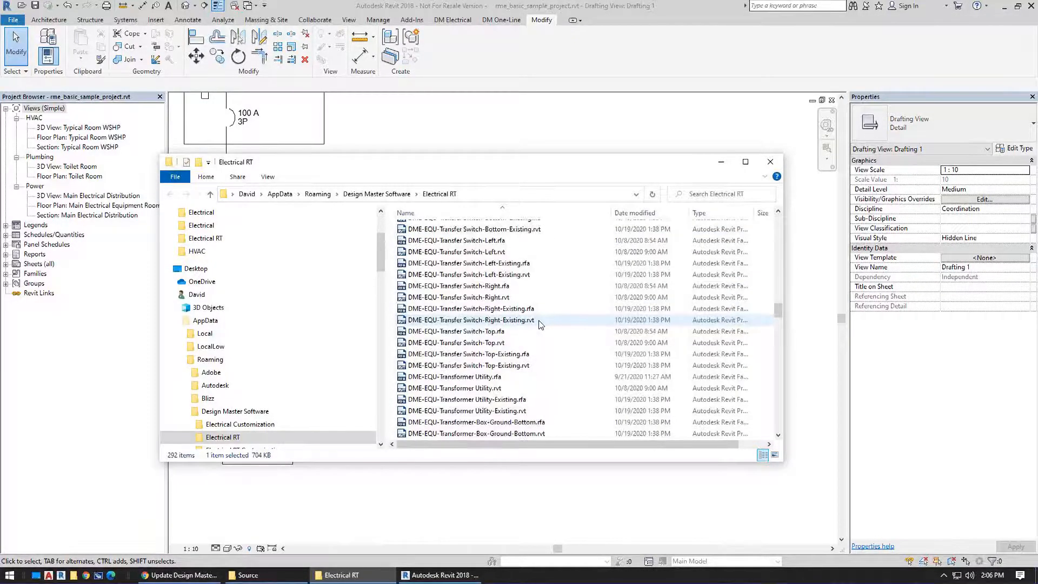
scroll(538, 323, "down", 2)
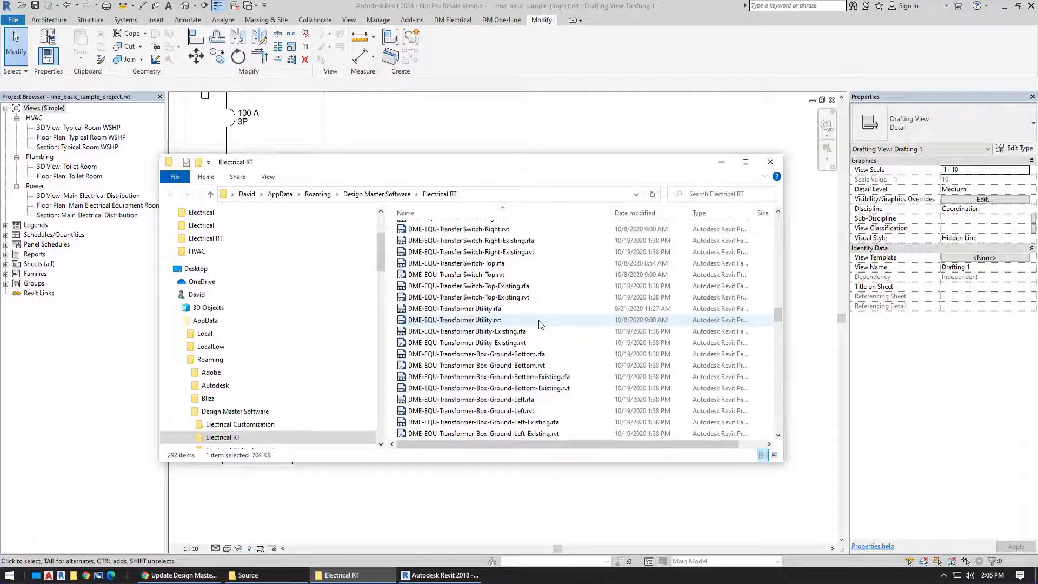
scroll(538, 323, "down", 1)
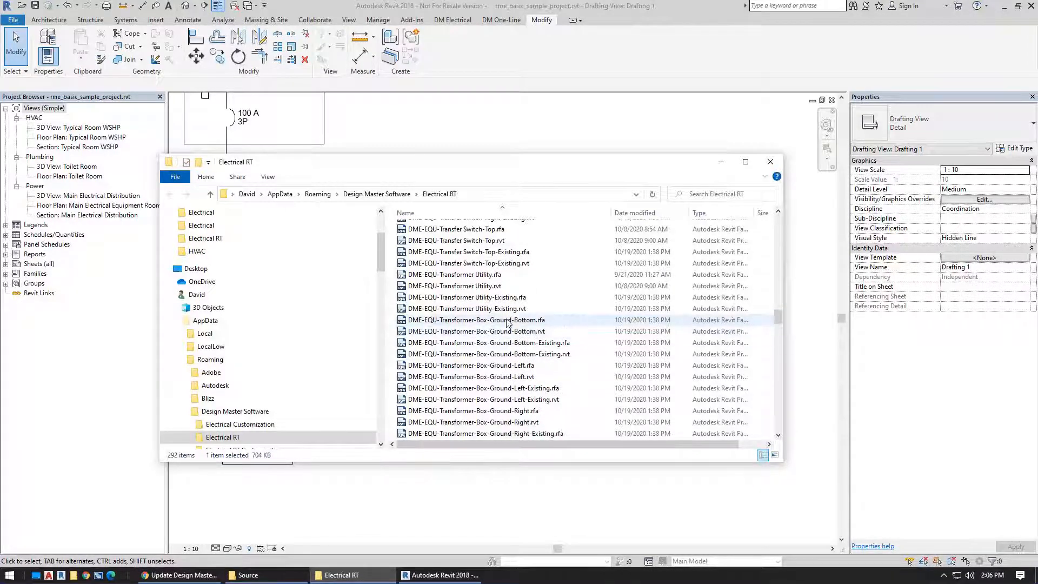
scroll(547, 398, "down", 2)
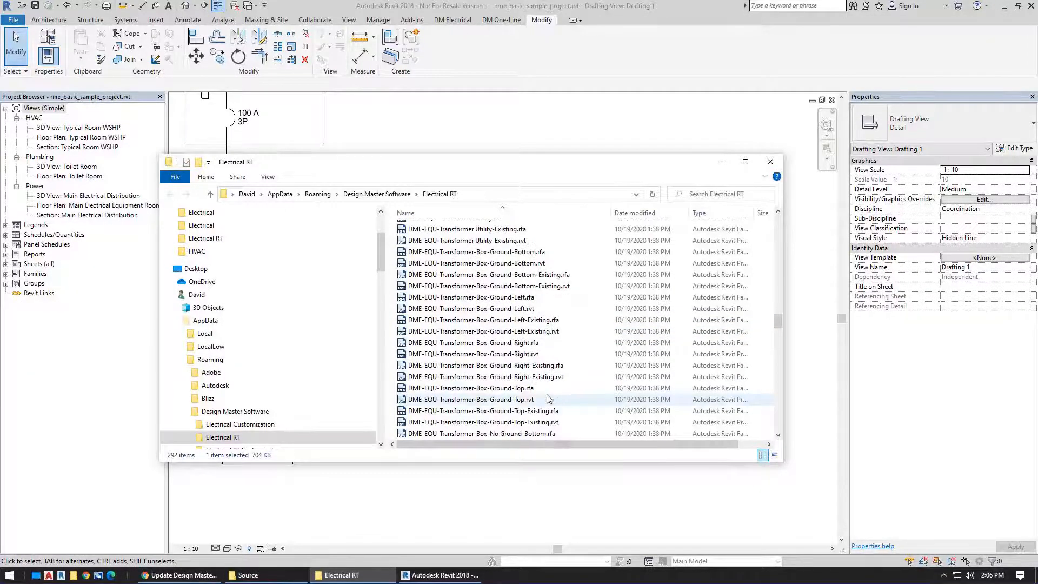
left_click(586, 389)
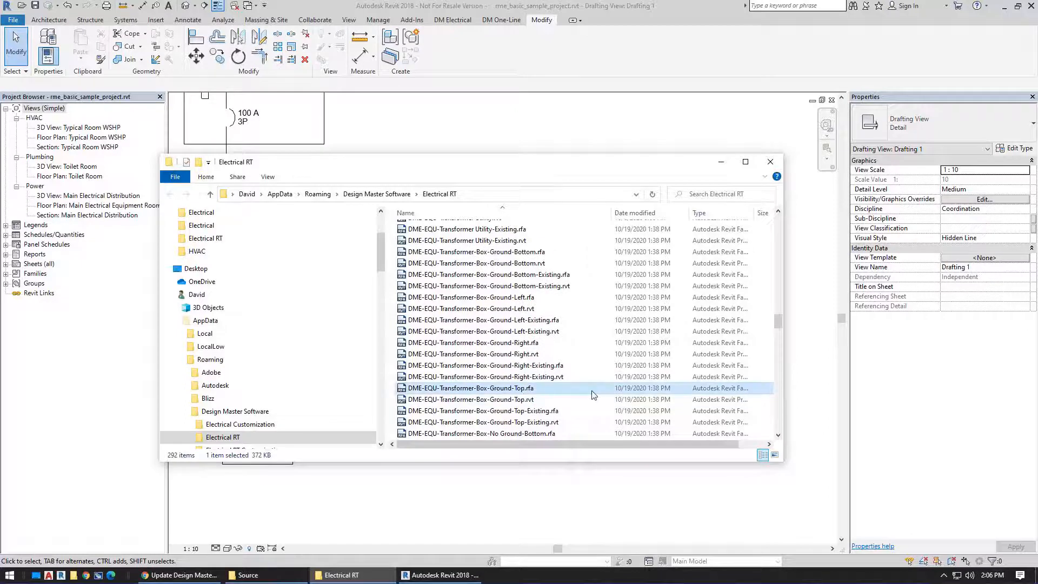
left_click(522, 407)
left_click(550, 398)
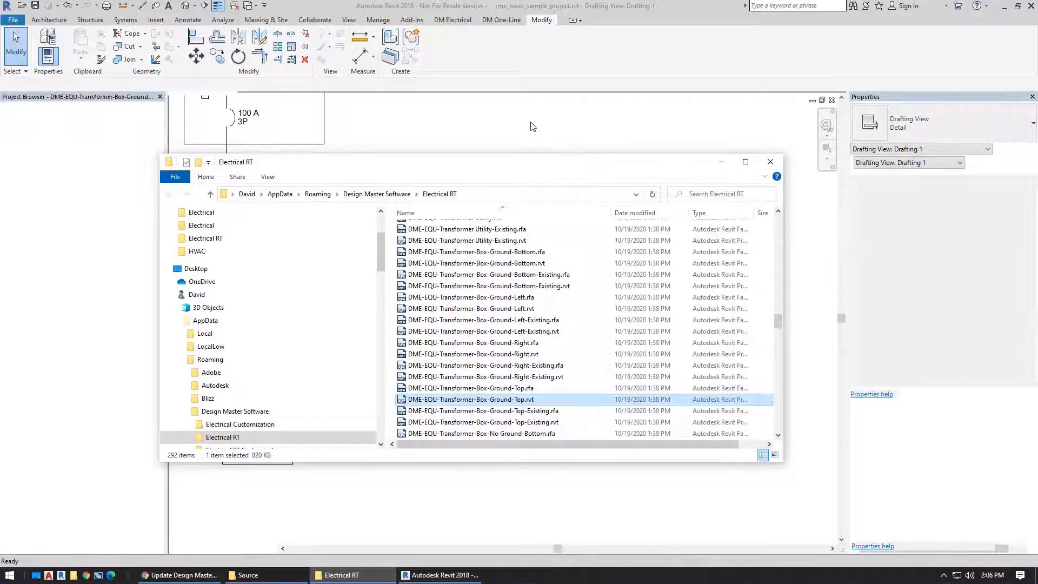
Step: Move the DME-TAG-Transformer-Name_Size_Voltage-L tag from the right side of the transformer symbol to its left side
scroll(665, 290, "down", 3)
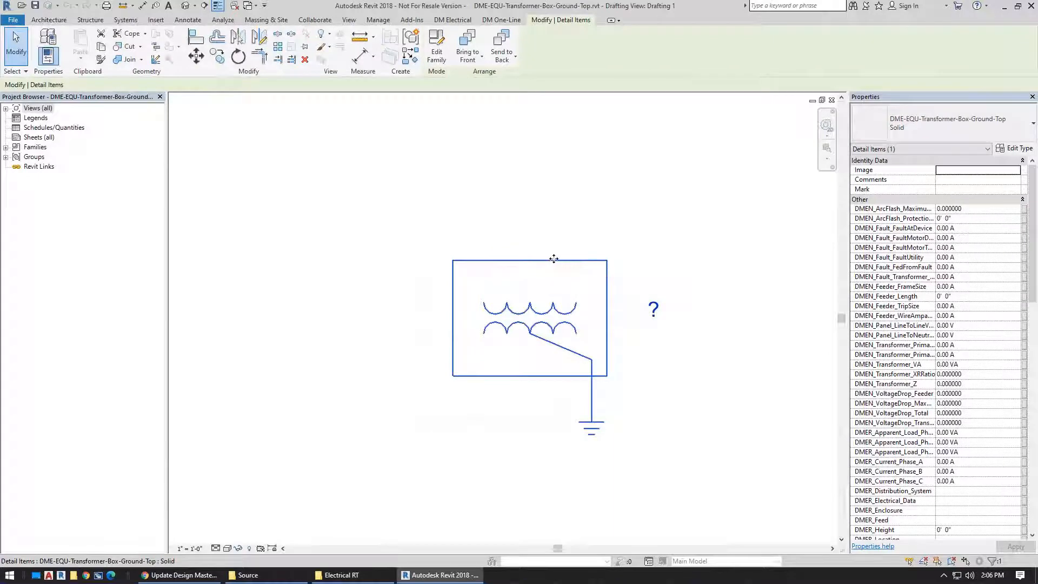
key("Escape")
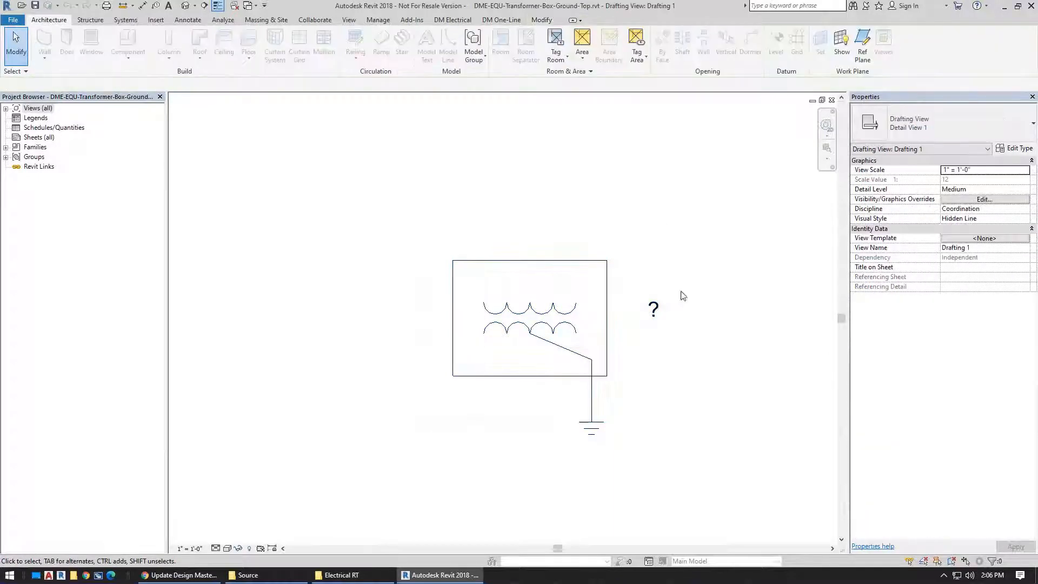
left_click(653, 309)
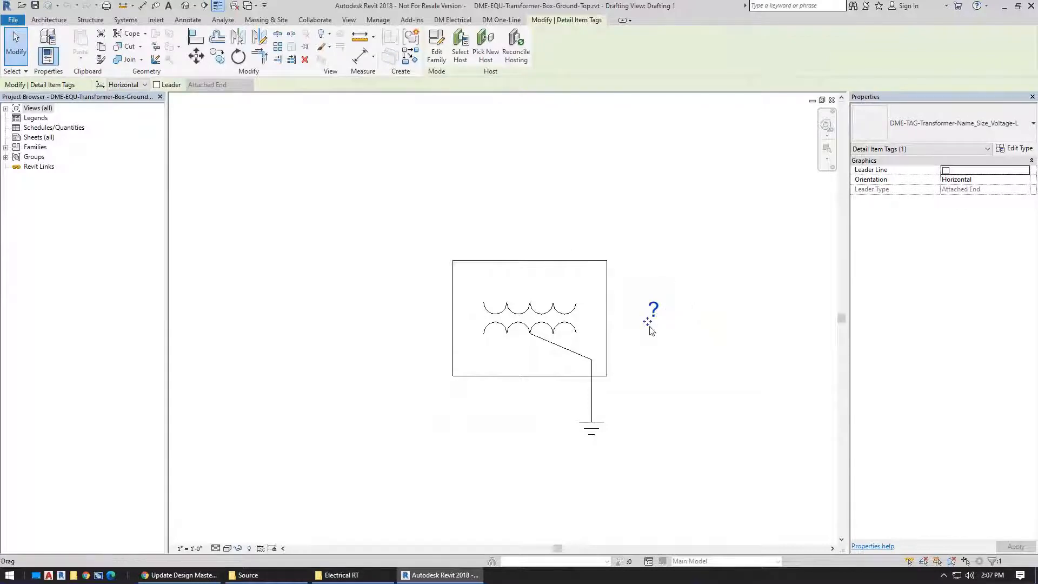
left_click(638, 236)
middle_click_drag(638, 228, 674, 212)
left_click(687, 300)
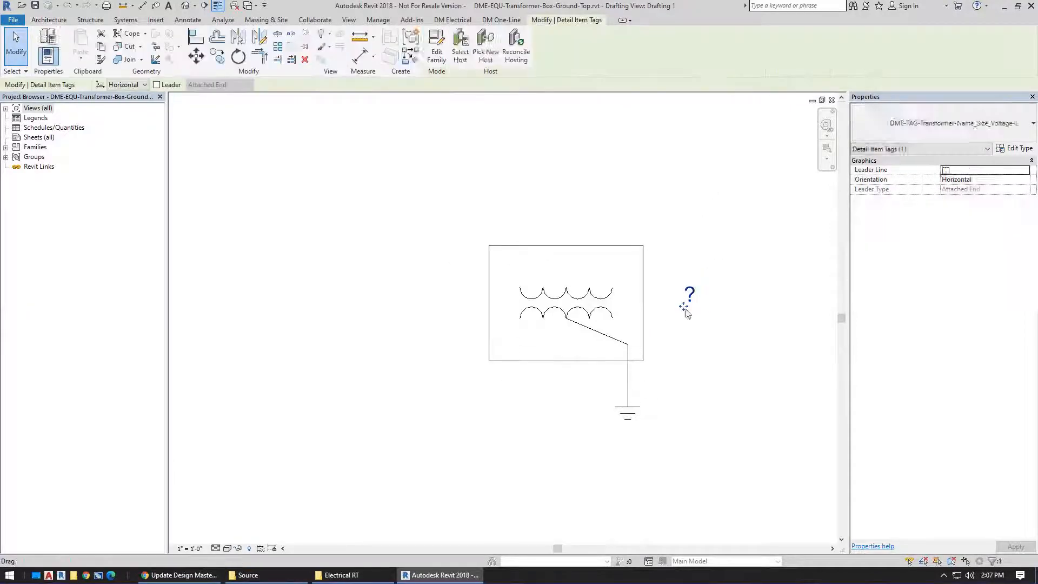
left_click_drag(683, 307, 325, 307)
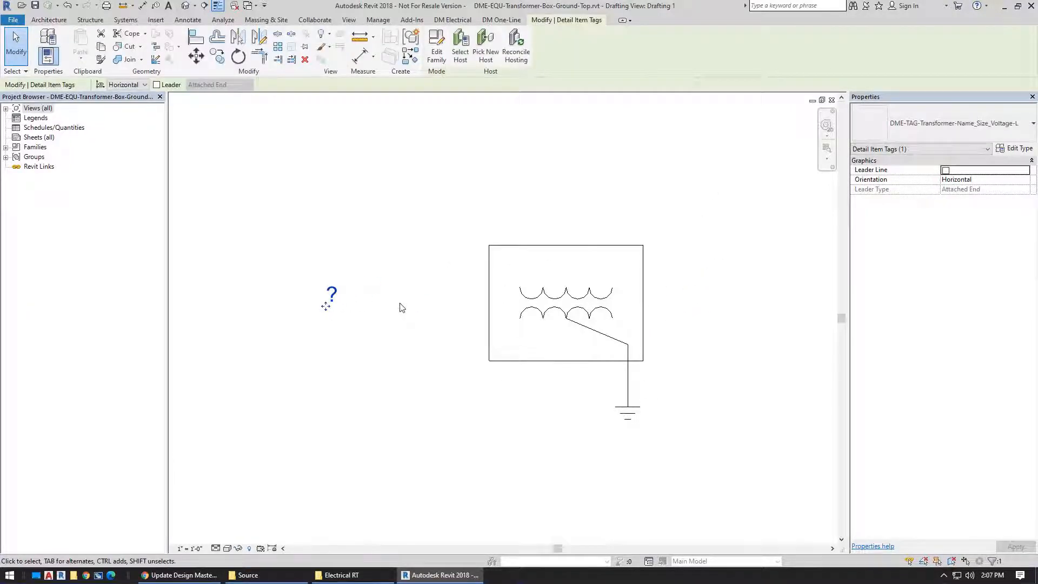
left_click(402, 307)
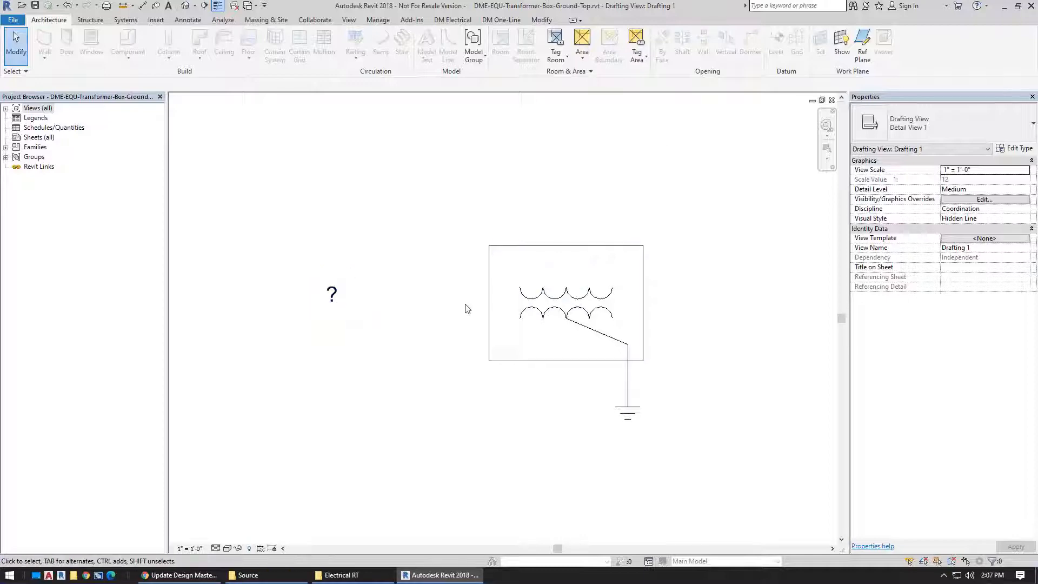
Step: Return to the sample project's Drafting 1 view and insert a solid top-fed transformer T, 480/277 to 120/208 Wye, with no upstream connection
left_click(822, 101)
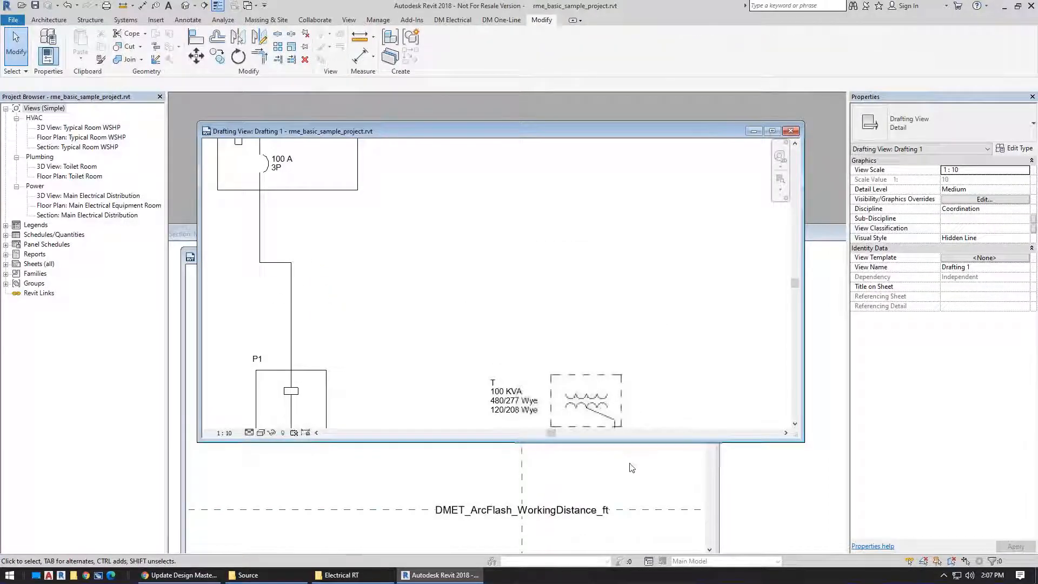
left_click(771, 130)
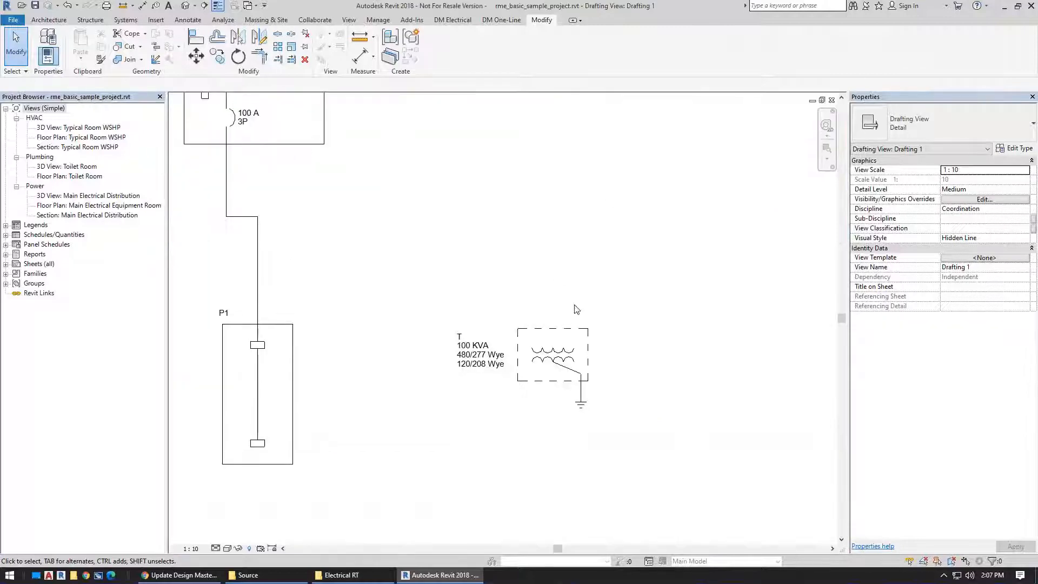
left_click(435, 22)
left_click(506, 21)
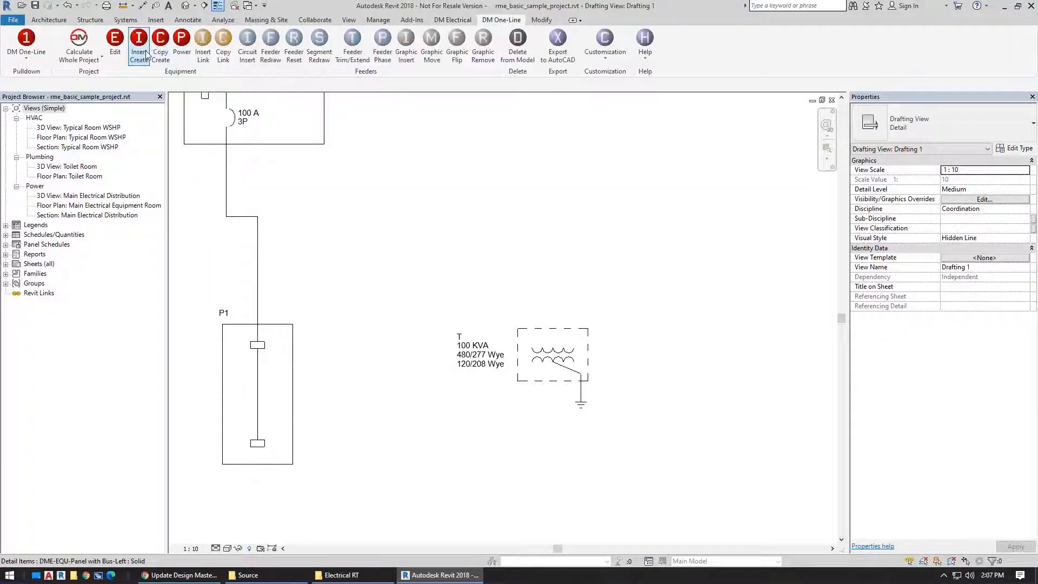
left_click(478, 295)
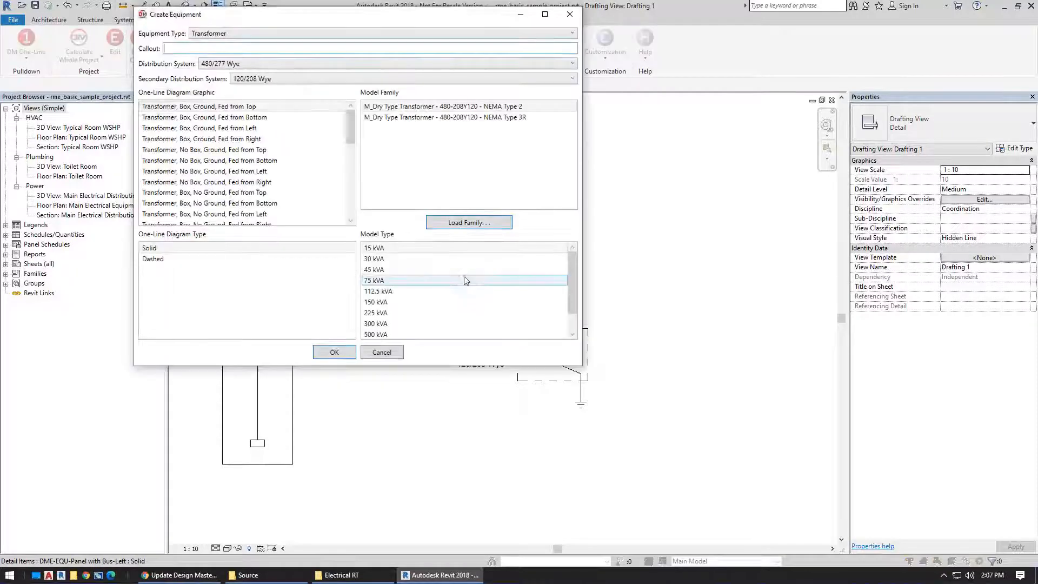
type("T")
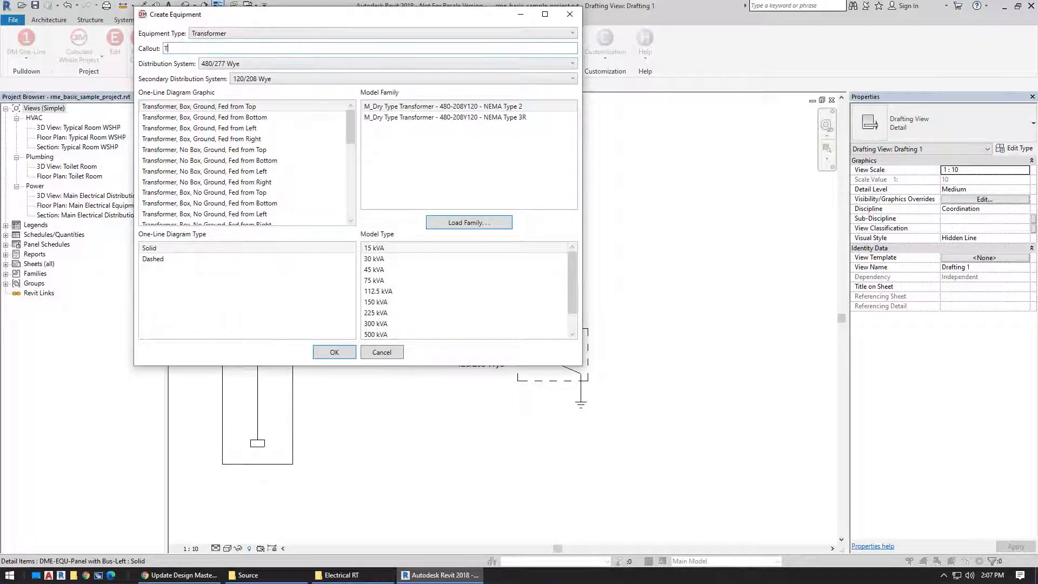
left_click(334, 352)
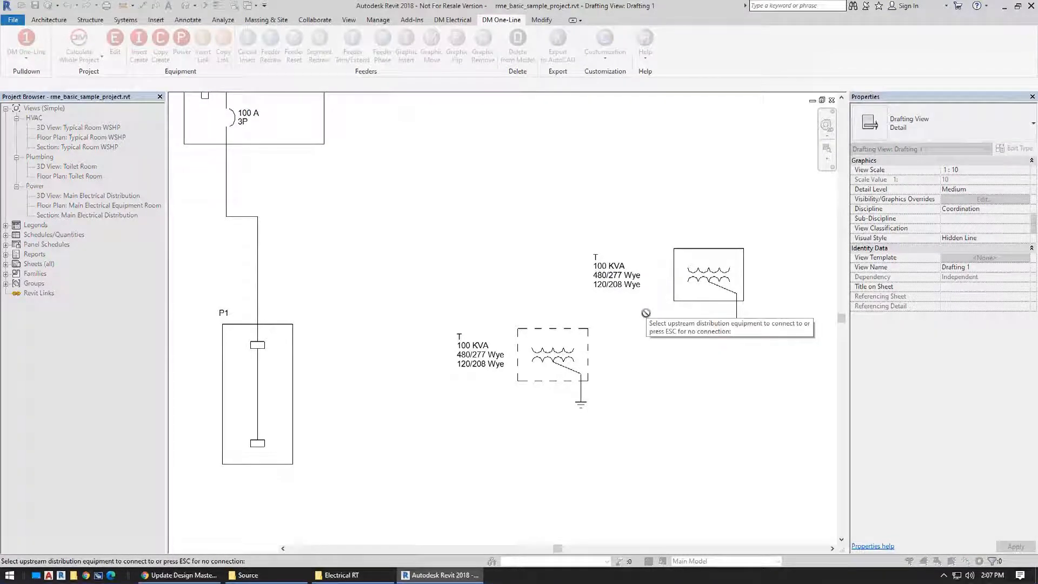
key("Escape")
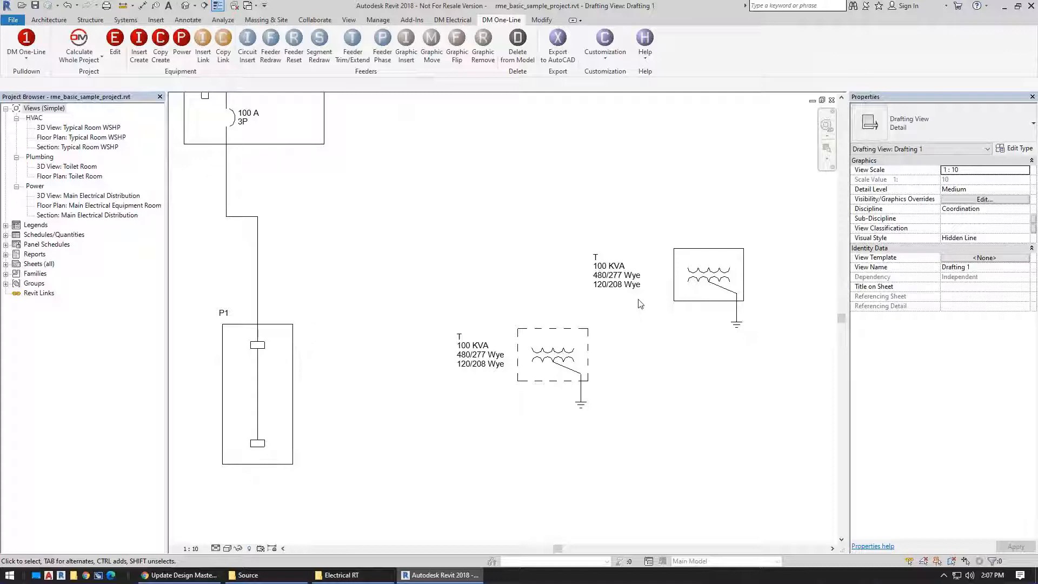
Step: Find and open DME-EQU-Panel-Top.rvt, the default layout project for the top-fed panel, from the Electrical RT folder
left_click(331, 575)
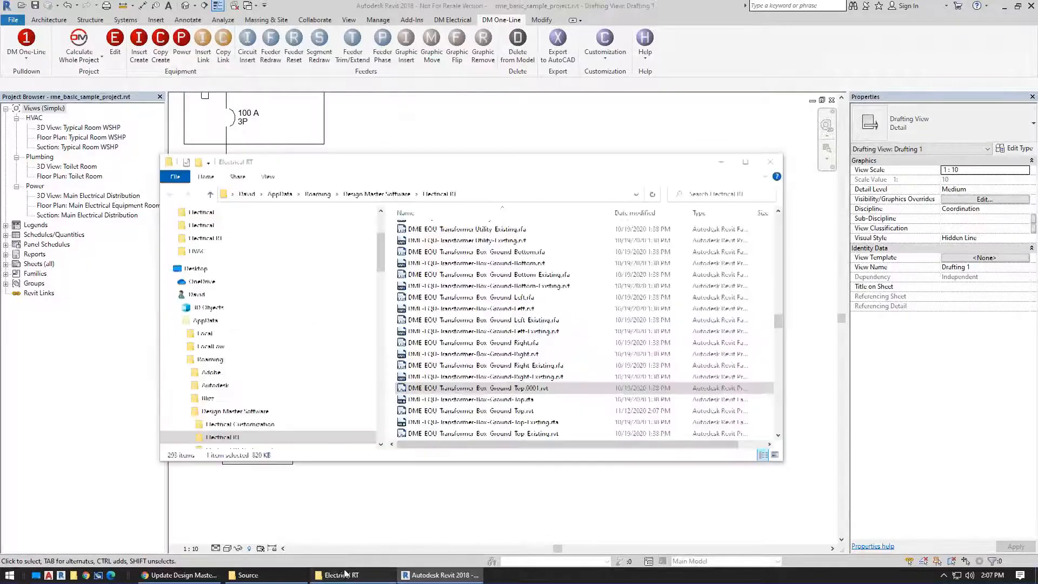
scroll(505, 381, "down", 4)
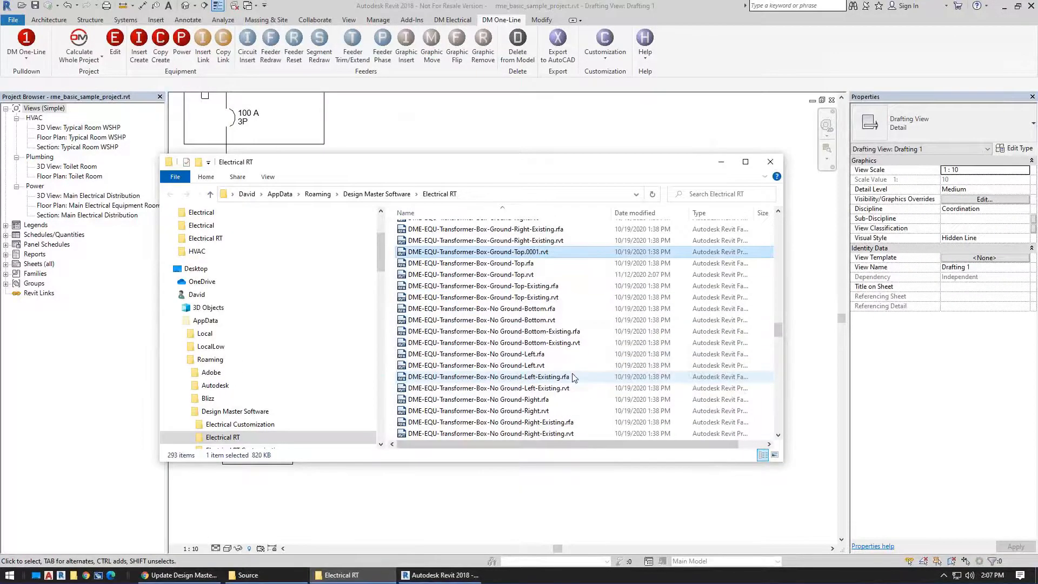
scroll(491, 346, "down", 4)
left_click_drag(780, 338, 775, 268)
left_click(572, 386)
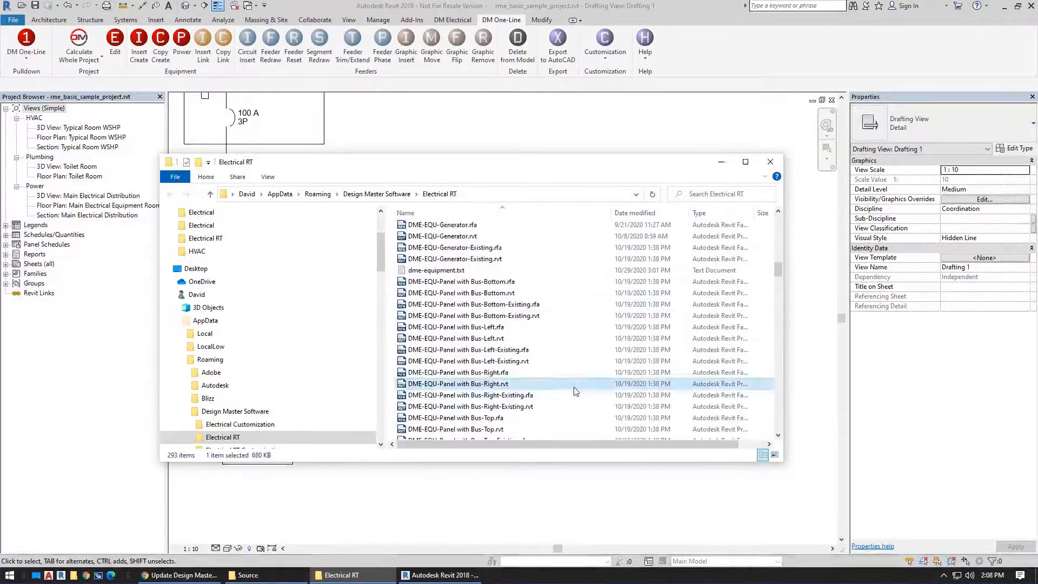
scroll(573, 385, "down", 3)
scroll(504, 381, "down", 1)
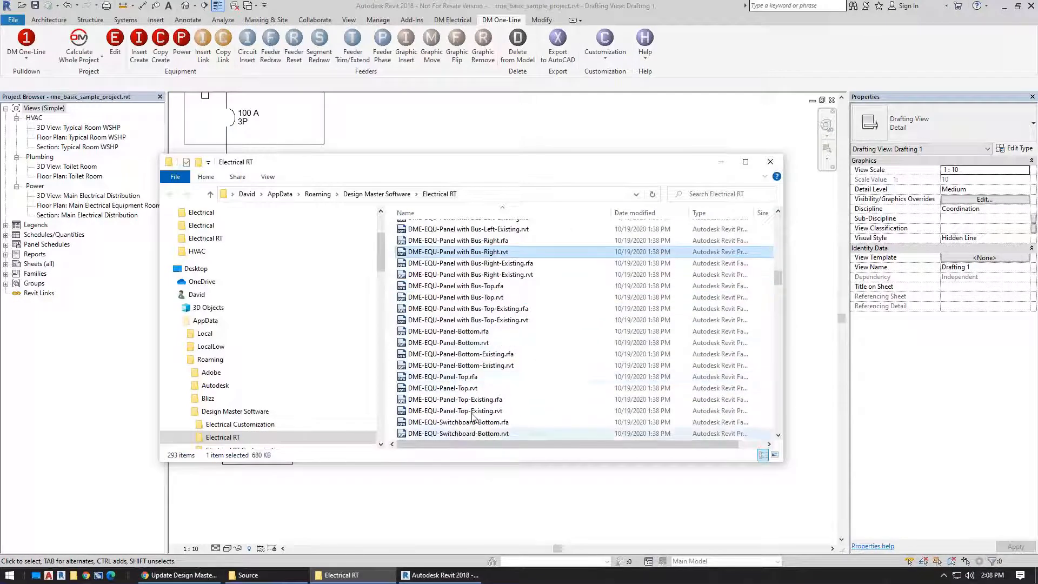
left_click(483, 388)
double_click(482, 389)
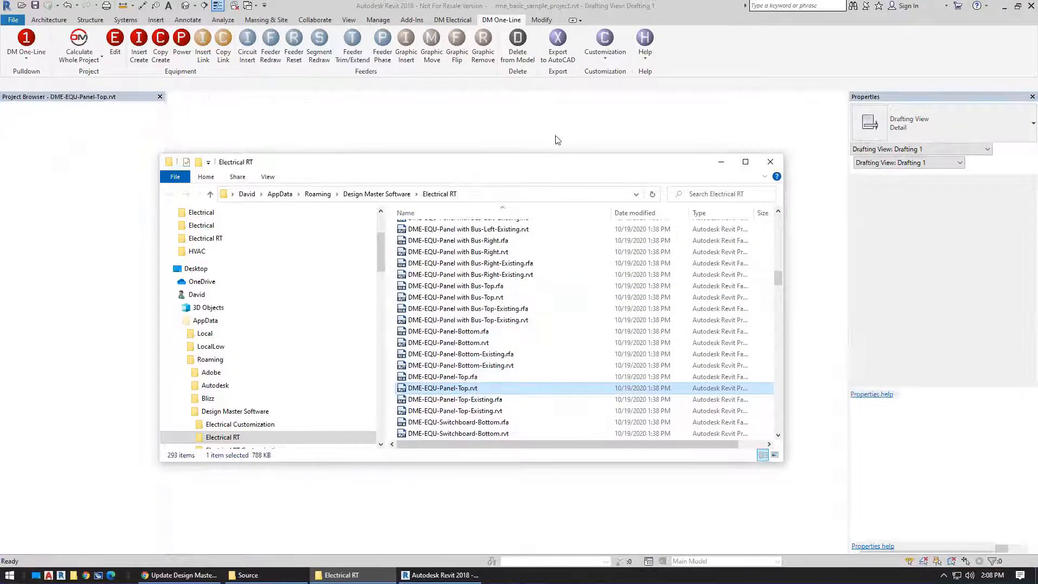
Step: Examine the bus size and voltage tags on the panel symbol and the tag types available for the voltage tag
left_click(510, 164)
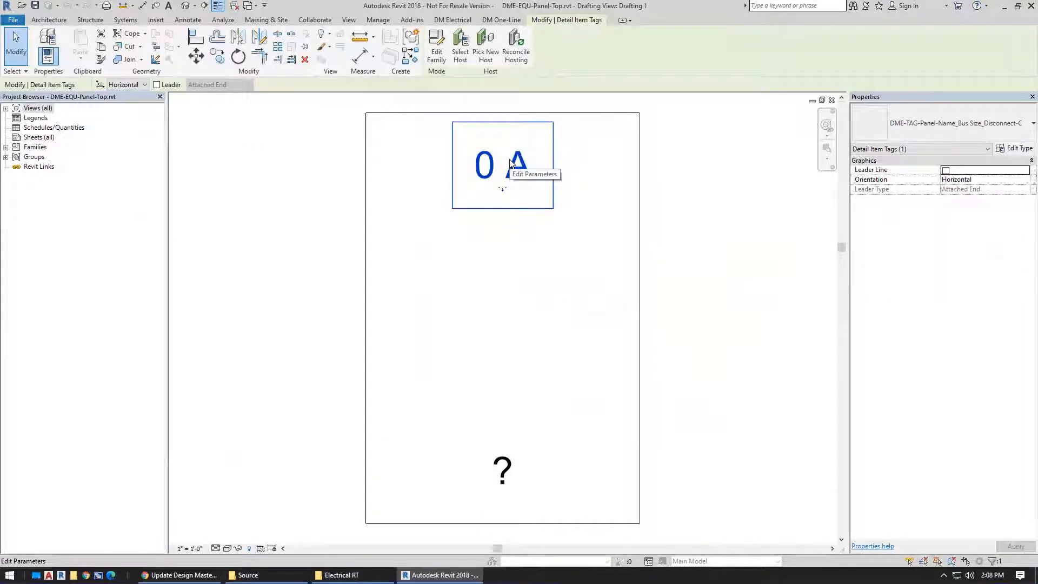
left_click(513, 466)
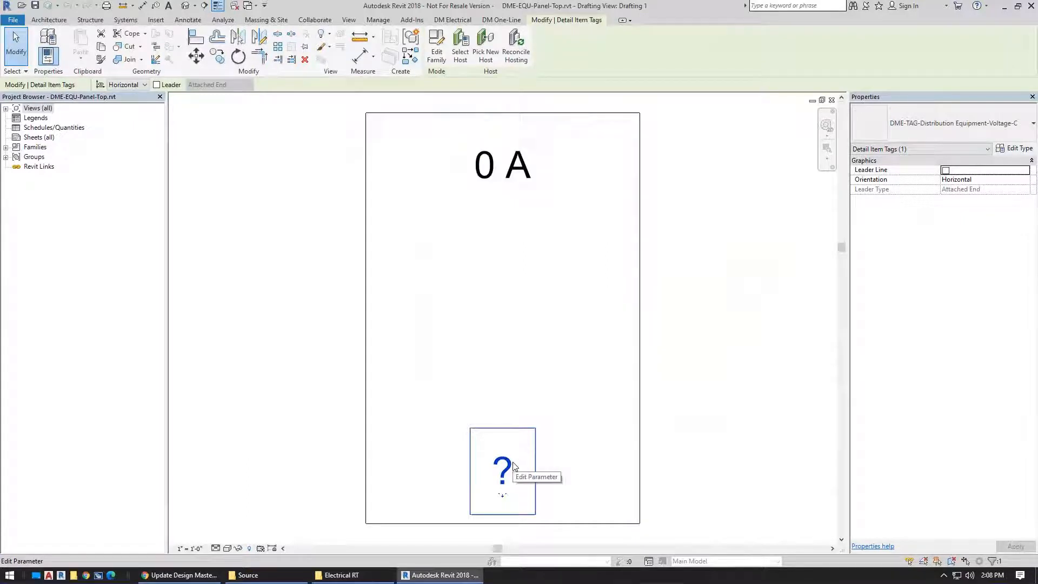
left_click(950, 119)
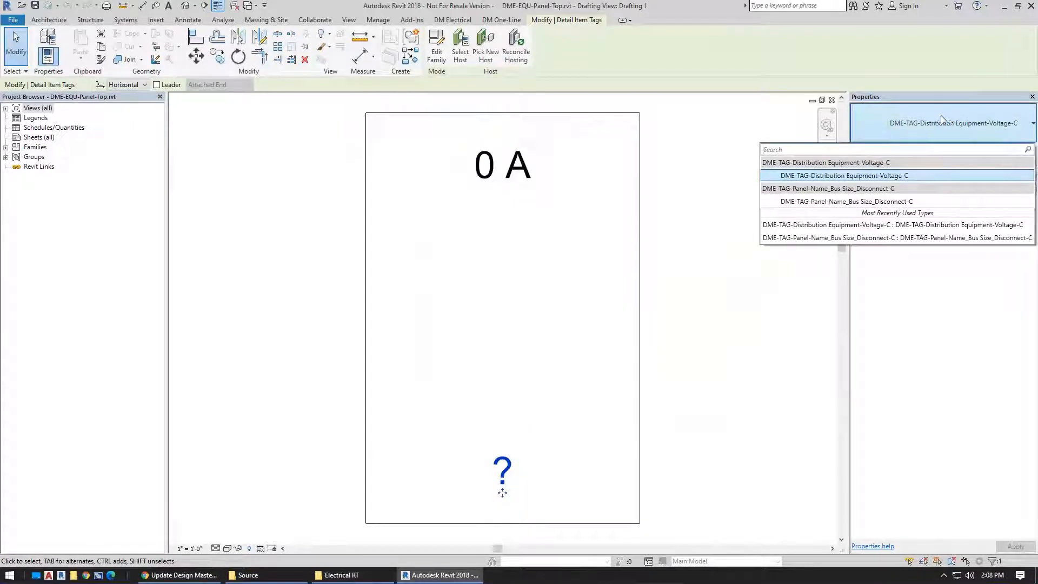
left_click(698, 216)
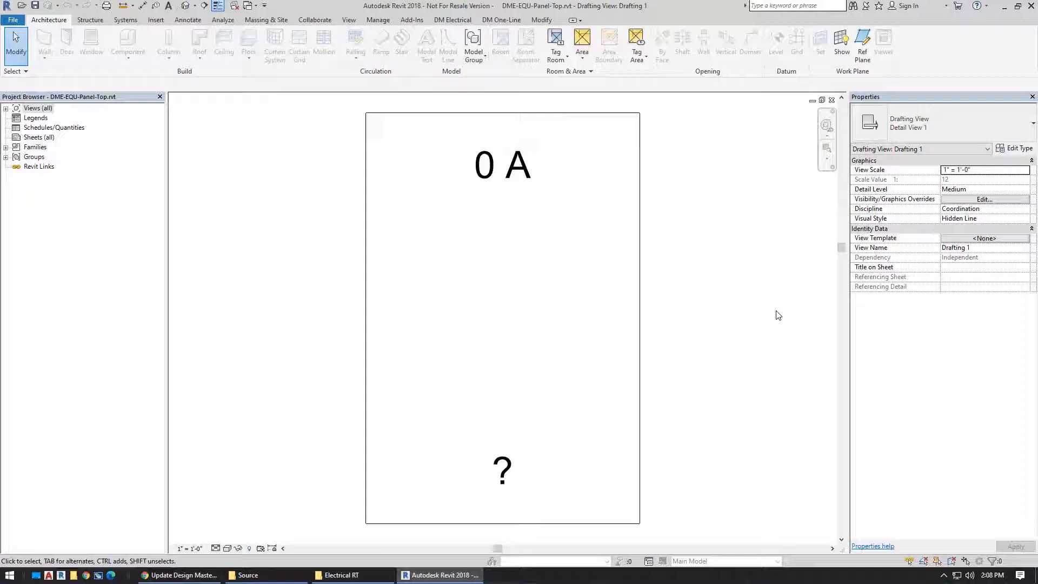
Step: Examine the panel symbol's properties and the parameters shown by its DME-TAG-Panel-Name_Bus Size_Disconnect-C tag
left_click(534, 180)
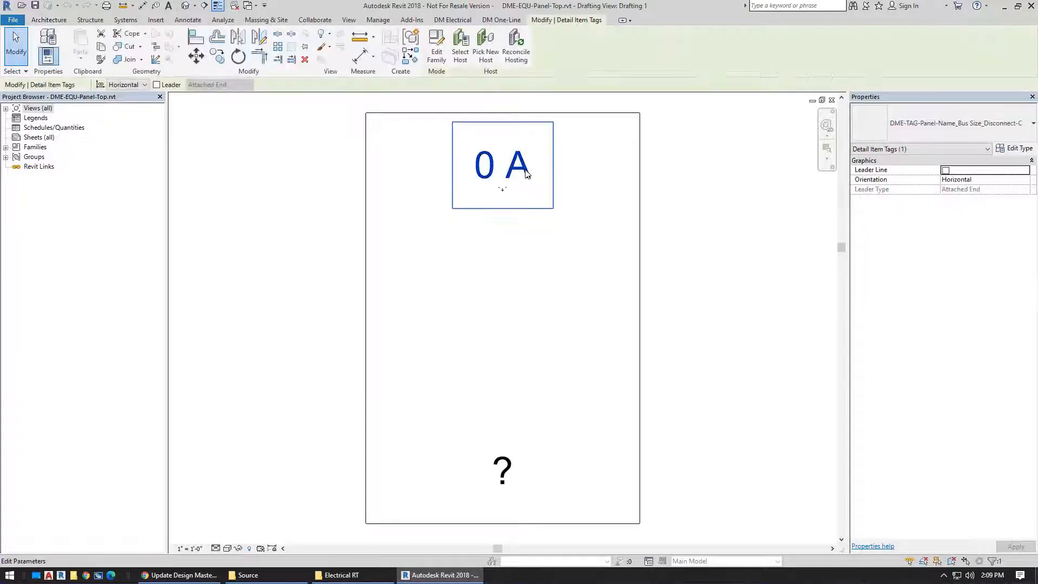
scroll(643, 250, "down", 2)
left_click(641, 236)
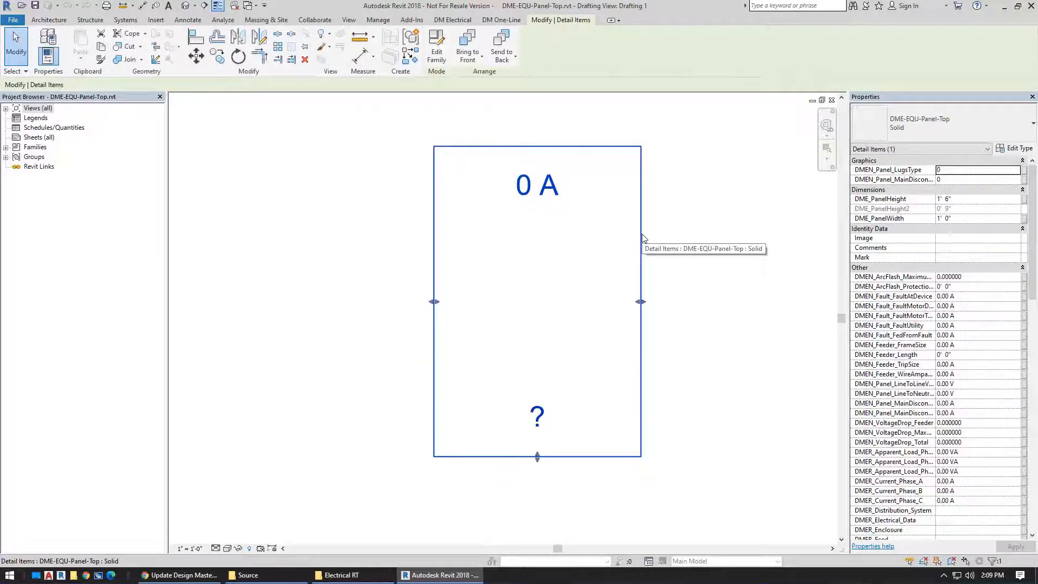
double_click(545, 195)
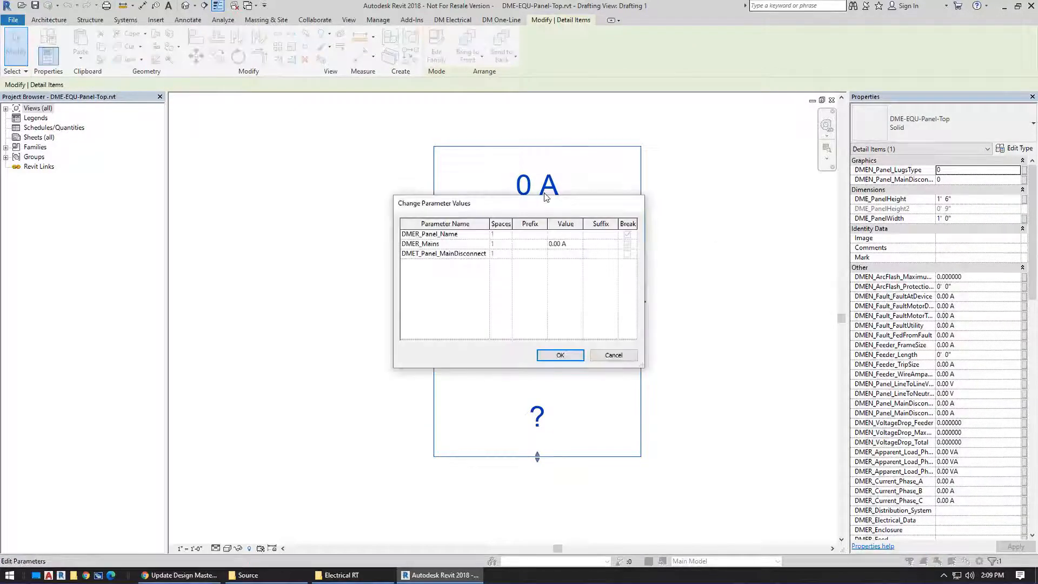
key("Escape")
key("Escape")
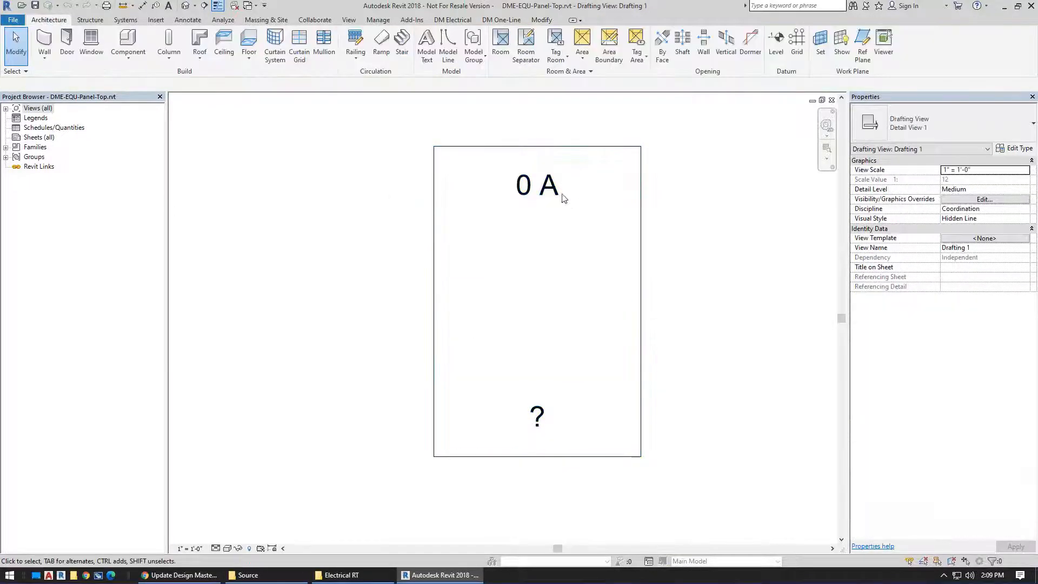
left_click(553, 193)
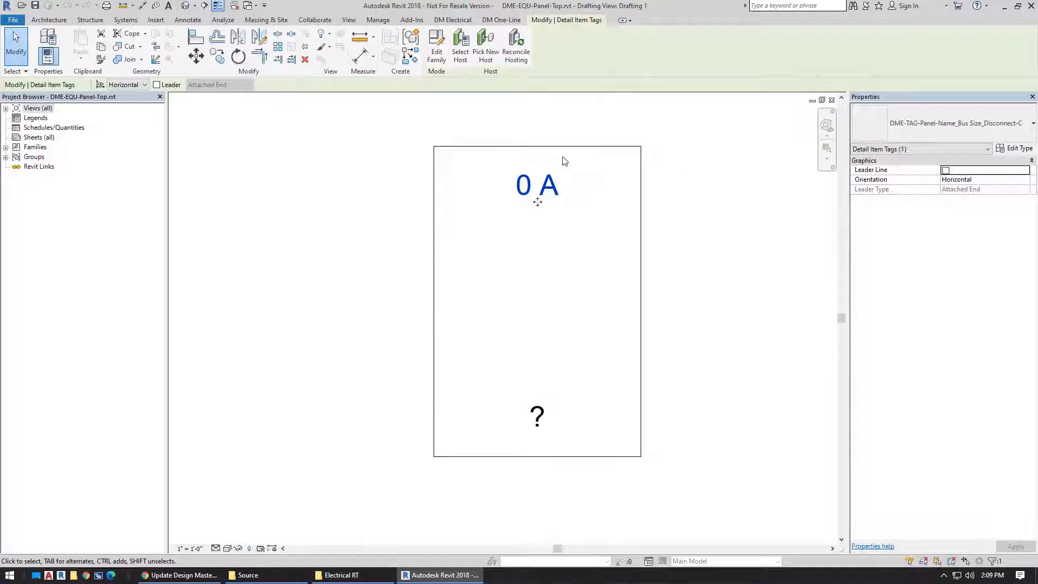
left_click(345, 574)
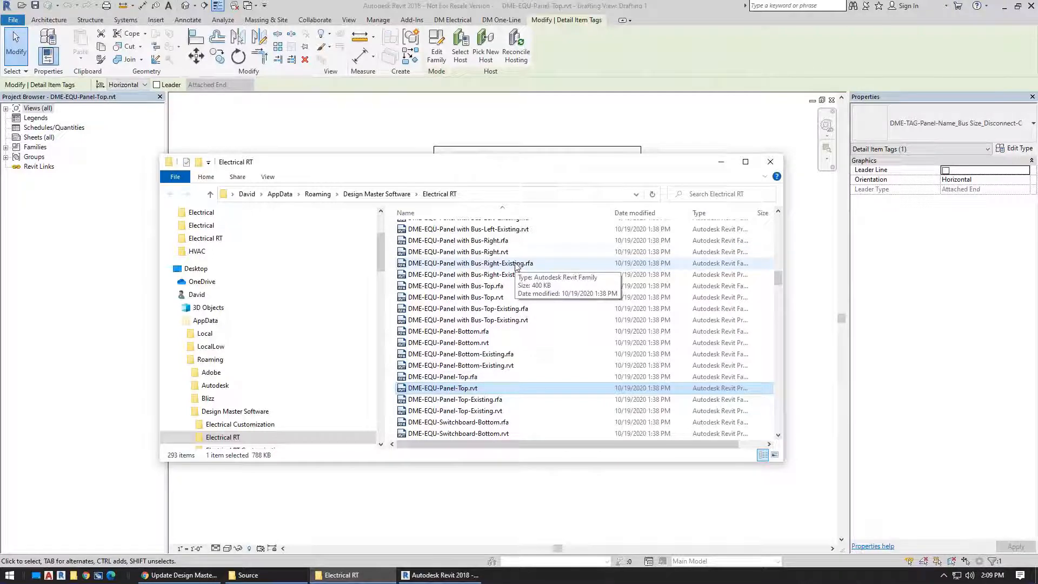
left_click(373, 575)
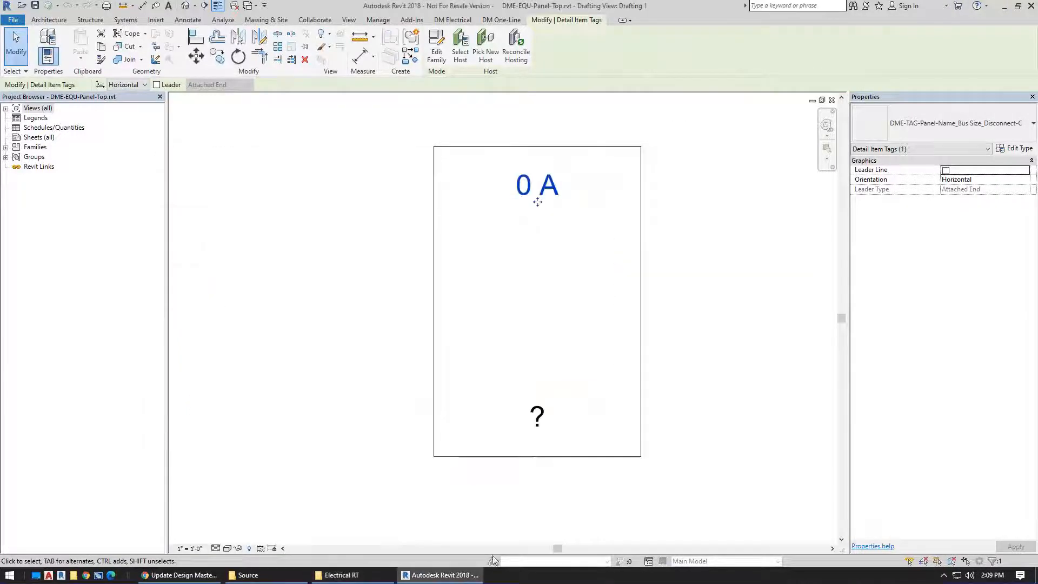
left_click(377, 575)
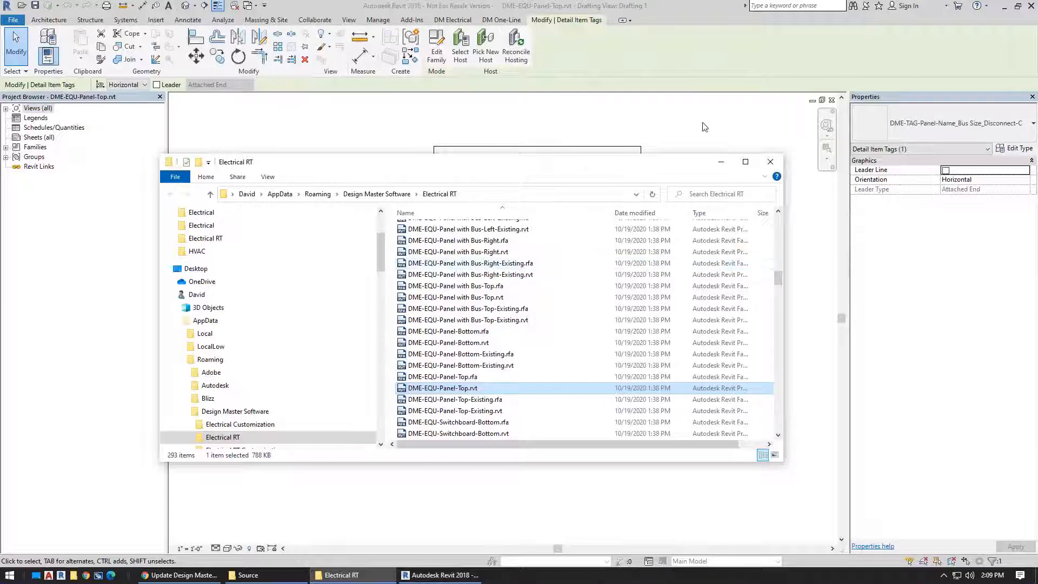
left_click(713, 109)
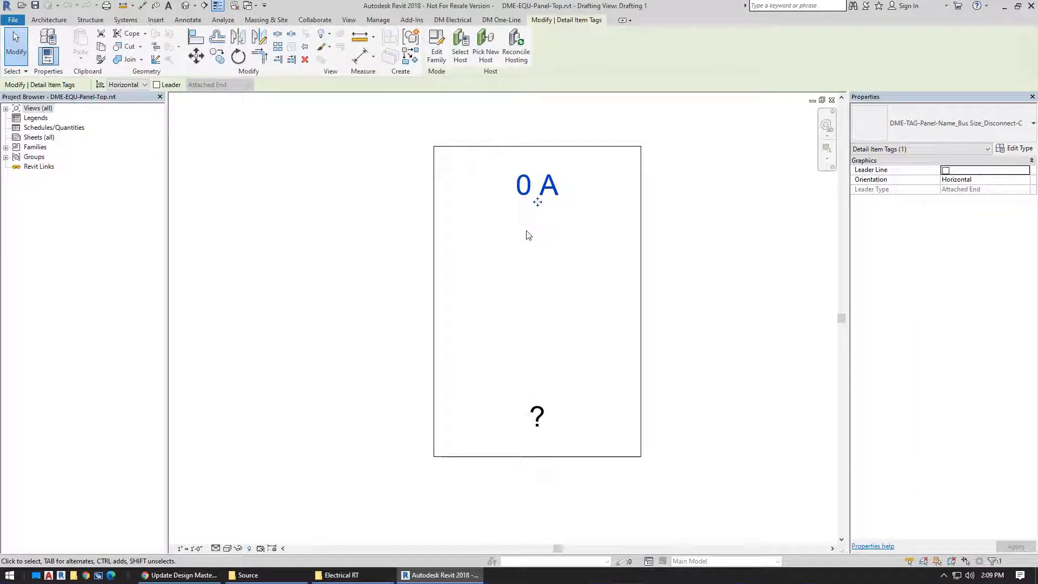
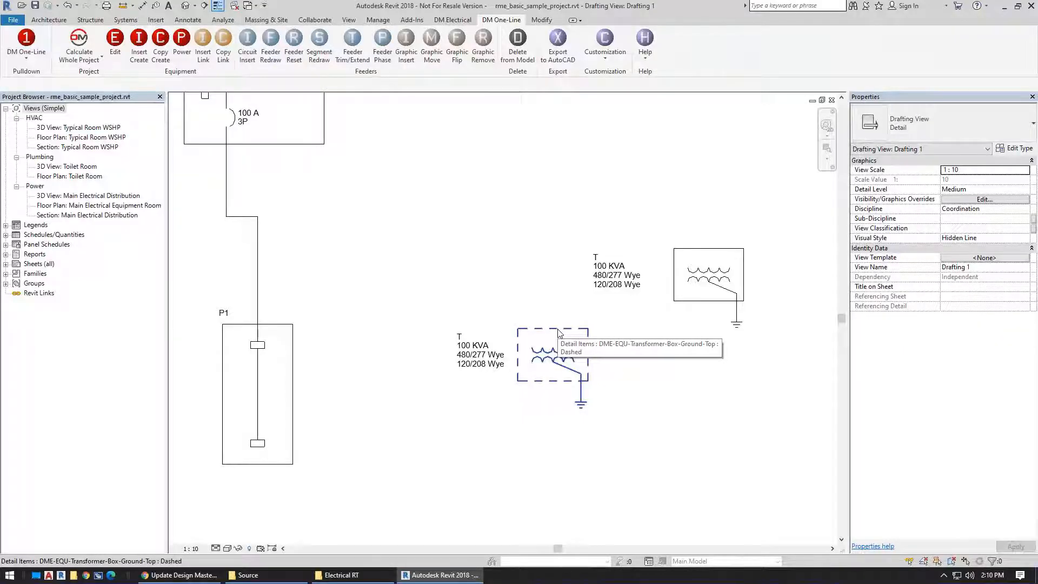
Step: Insert a circuit with a Medium Solid circuit breaker, running down from panel P's bus and then left across P1's feeder
middle_click_drag(445, 266, 684, 362)
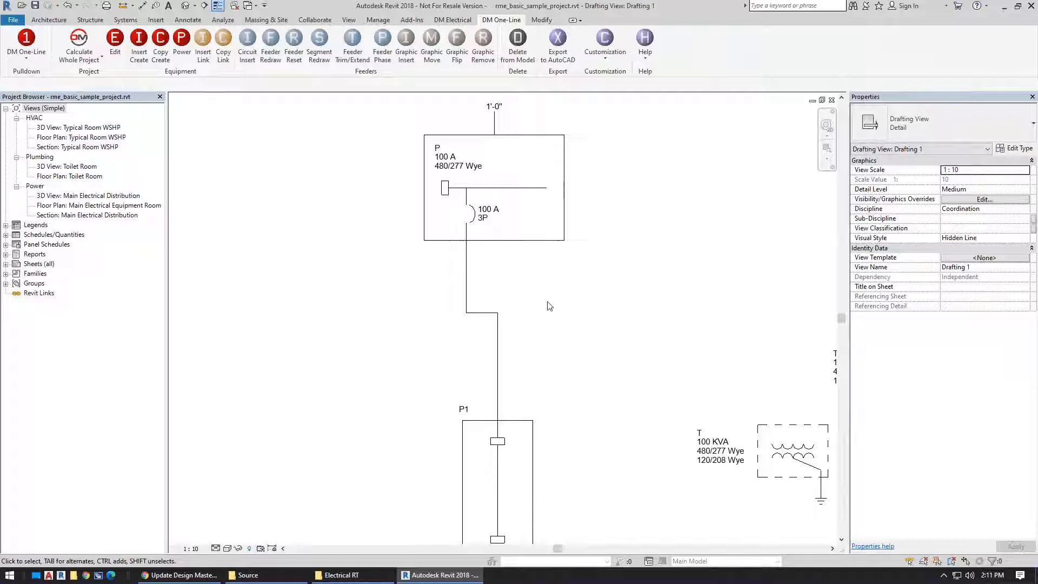
scroll(500, 303, "up", 2)
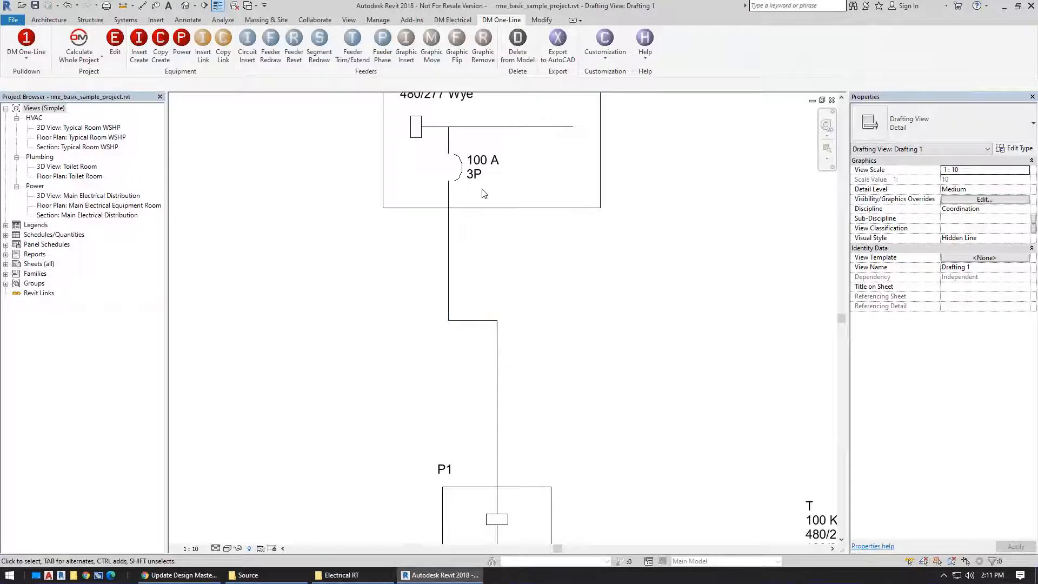
middle_click_drag(538, 277, 503, 267)
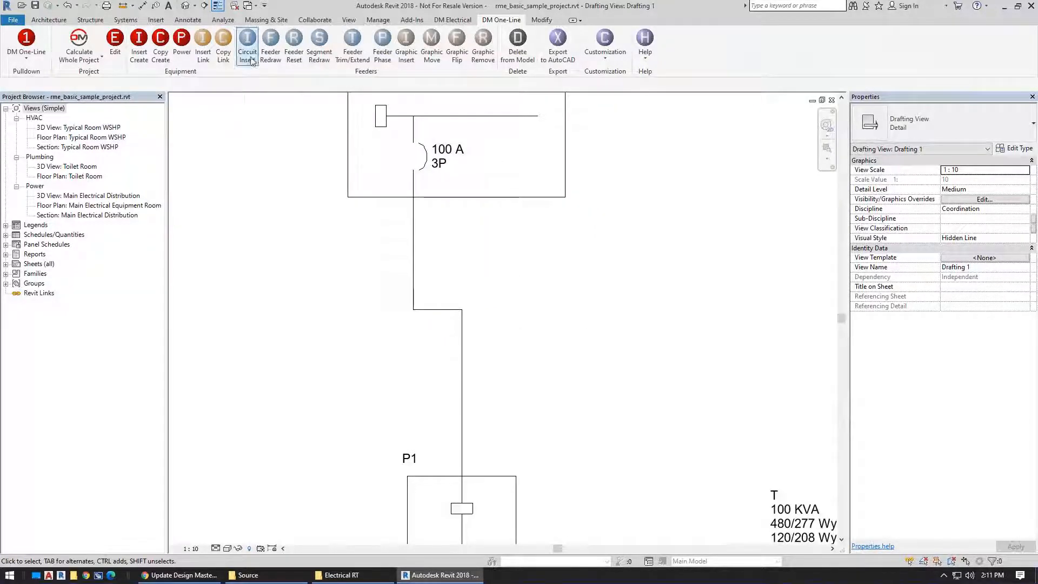
left_click(249, 59)
left_click(199, 408)
left_click(255, 133)
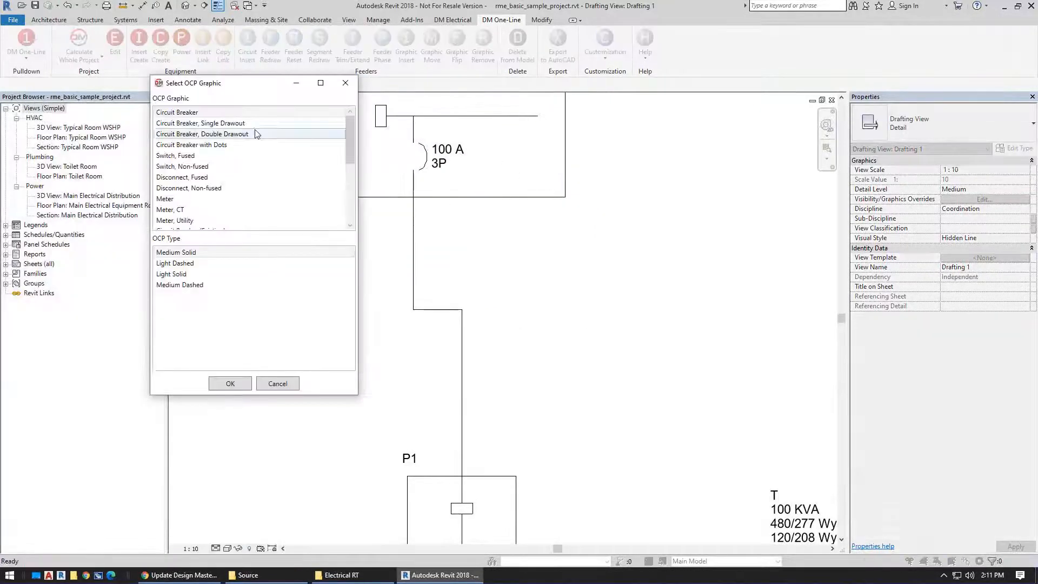
left_click(229, 383)
left_click(520, 116)
left_click(520, 403)
left_click(230, 403)
key("Escape")
left_click(520, 384)
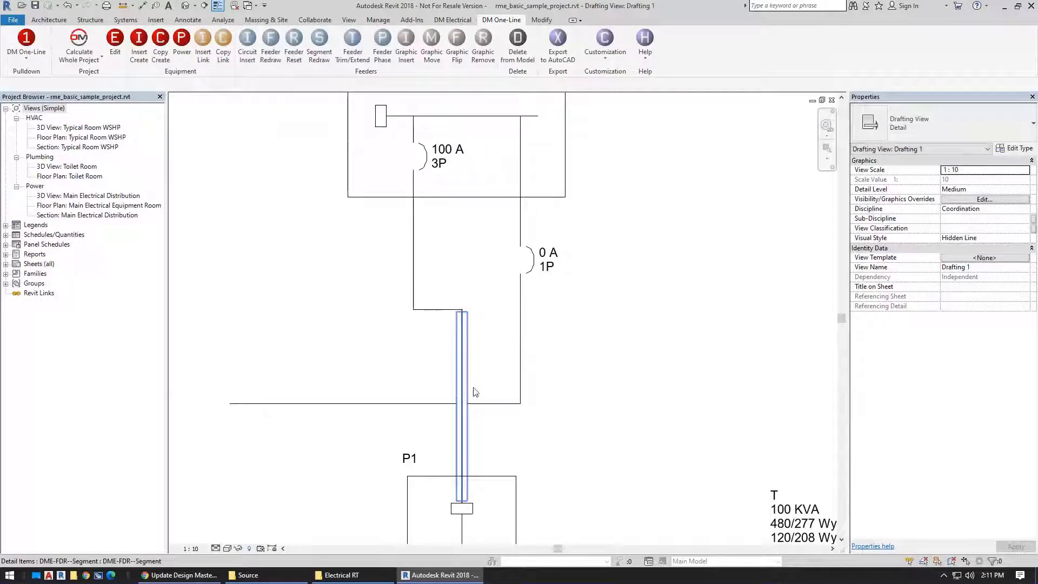
Step: Inspect the crossing of the two feeders and open the vertical P1 feeder segment's family, DME-FDR--Segment, for editing
scroll(473, 402, "up", 3)
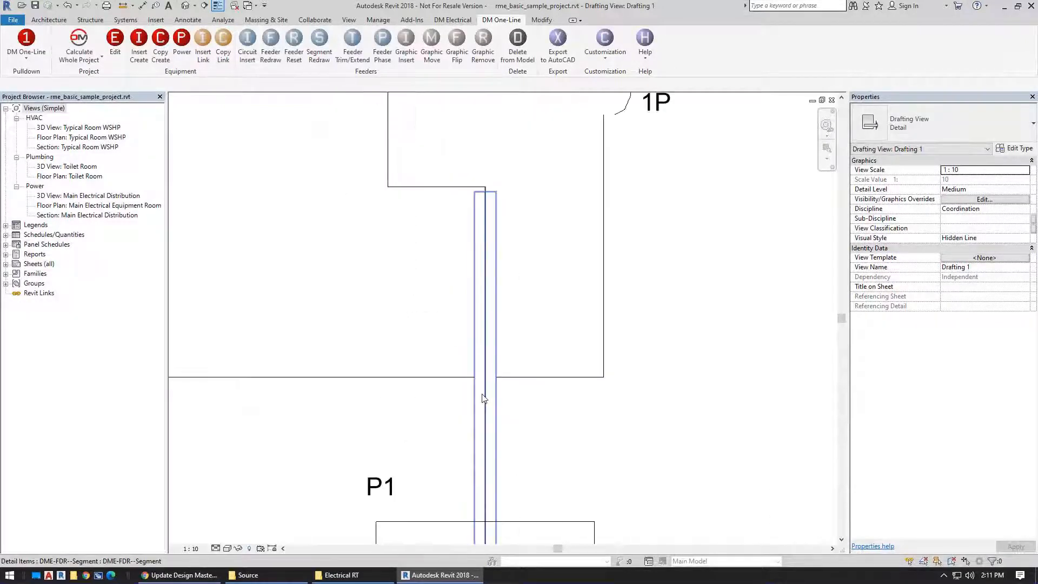
left_click(469, 382)
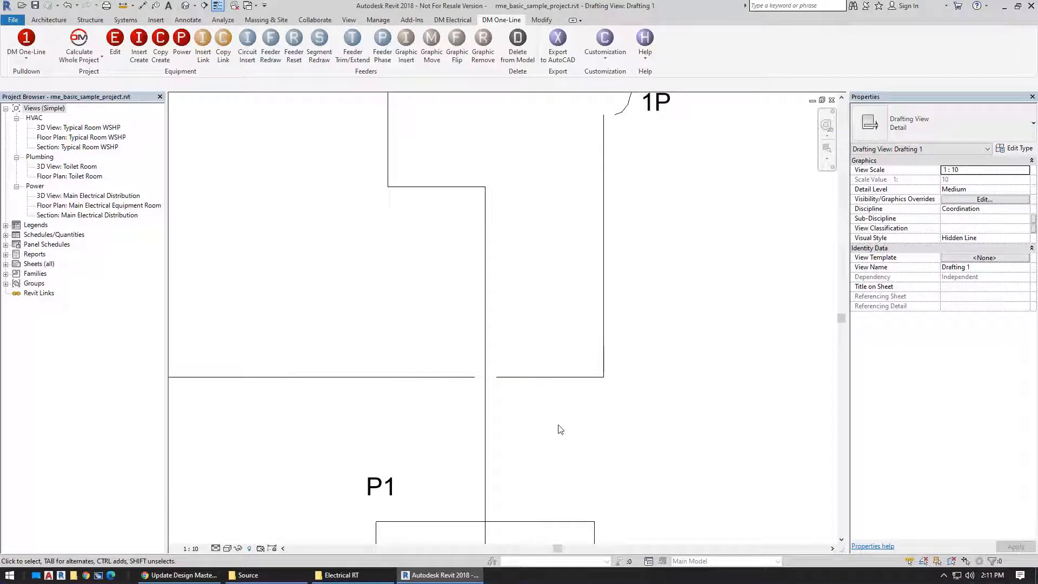
scroll(557, 305, "down", 2)
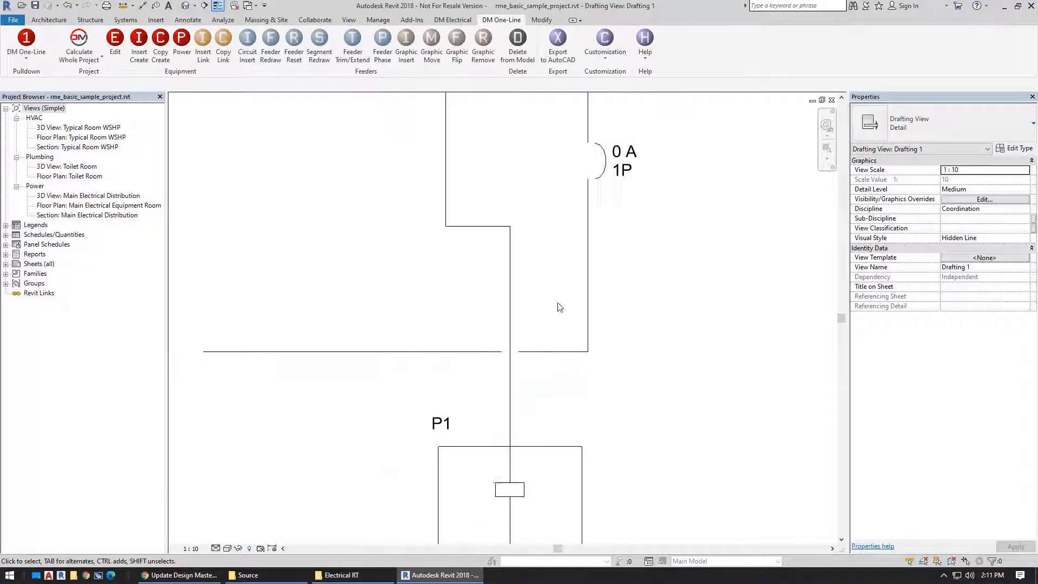
left_click(514, 296)
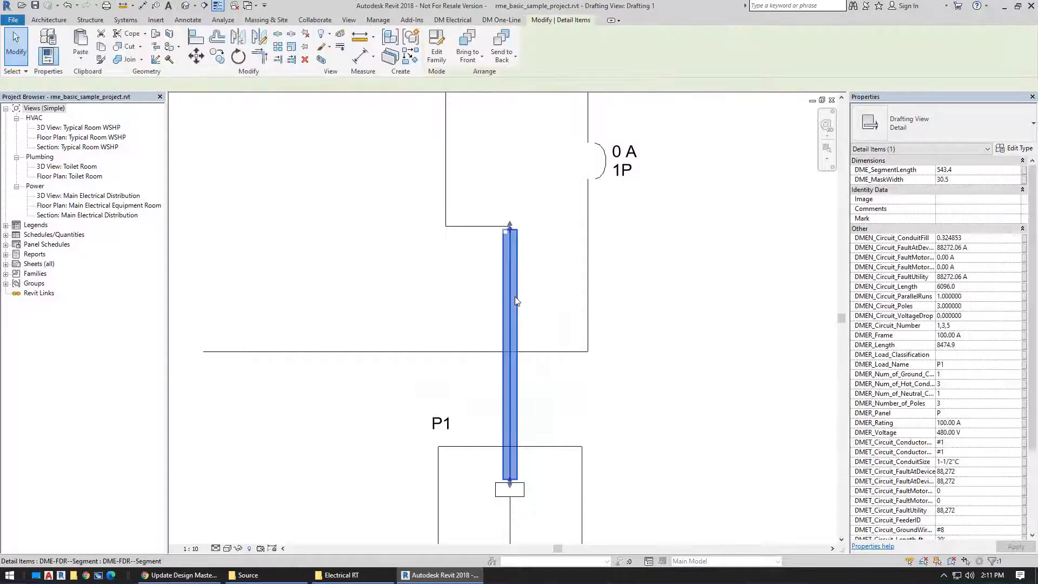
left_click(436, 50)
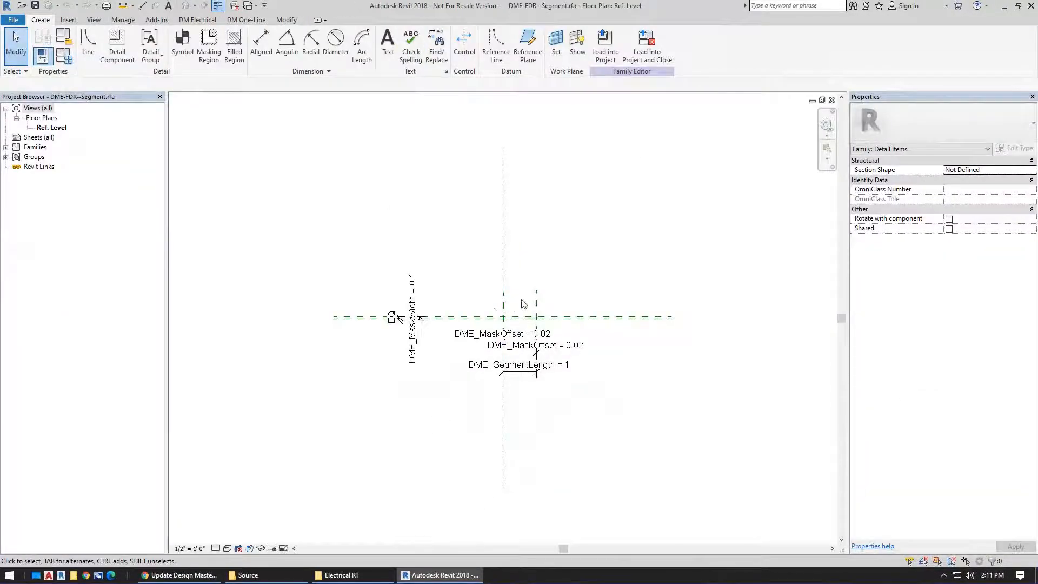
Step: Examine the segment family's masking region with its DME_MaskWidth, DME_MaskOffset and DME_SegmentLength dimensions, and close the family
scroll(523, 303, "up", 6)
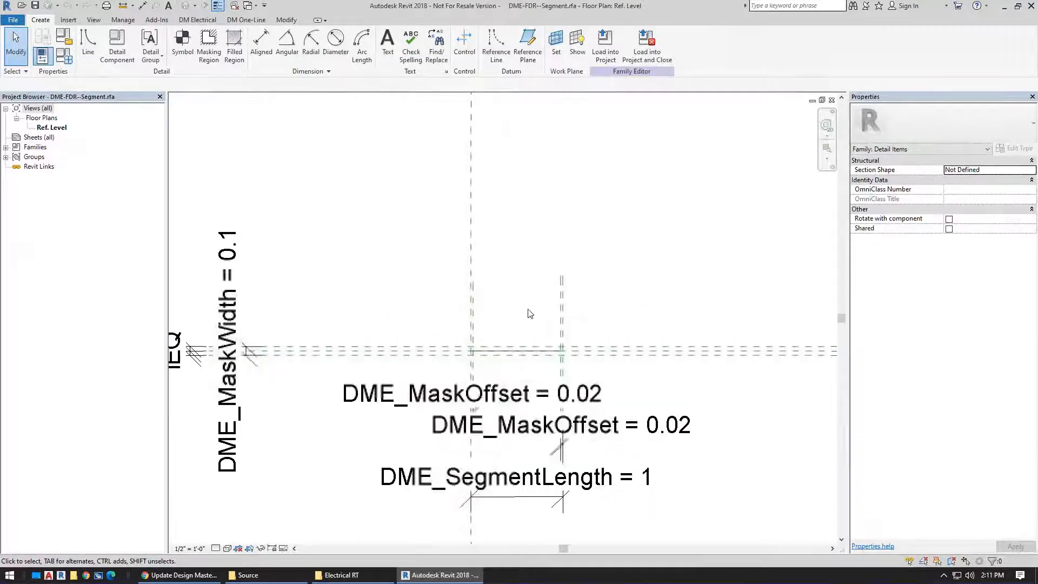
scroll(488, 373, "up", 3)
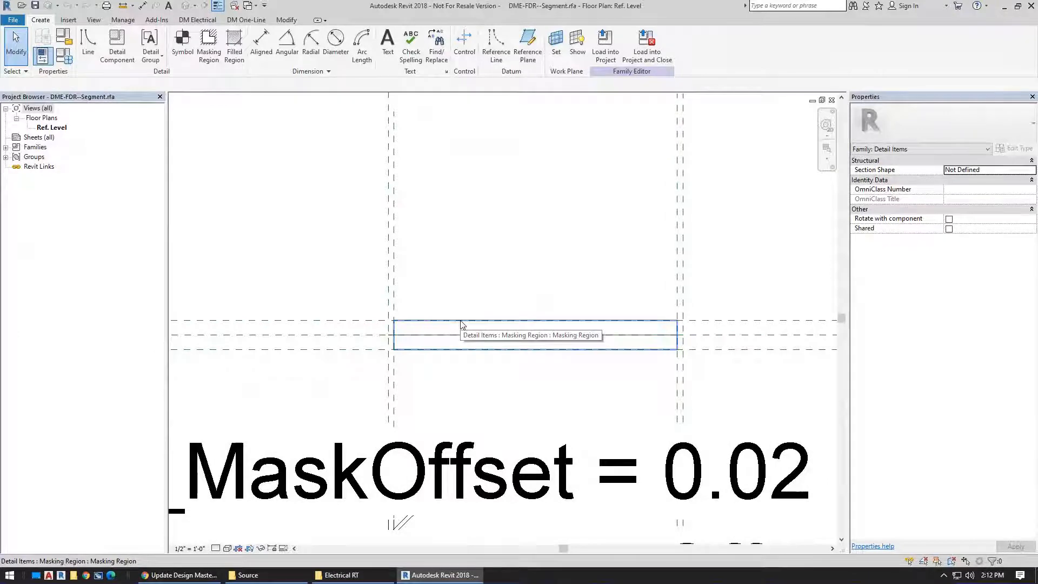
scroll(528, 340, "down", 4)
middle_click_drag(529, 340, 521, 278)
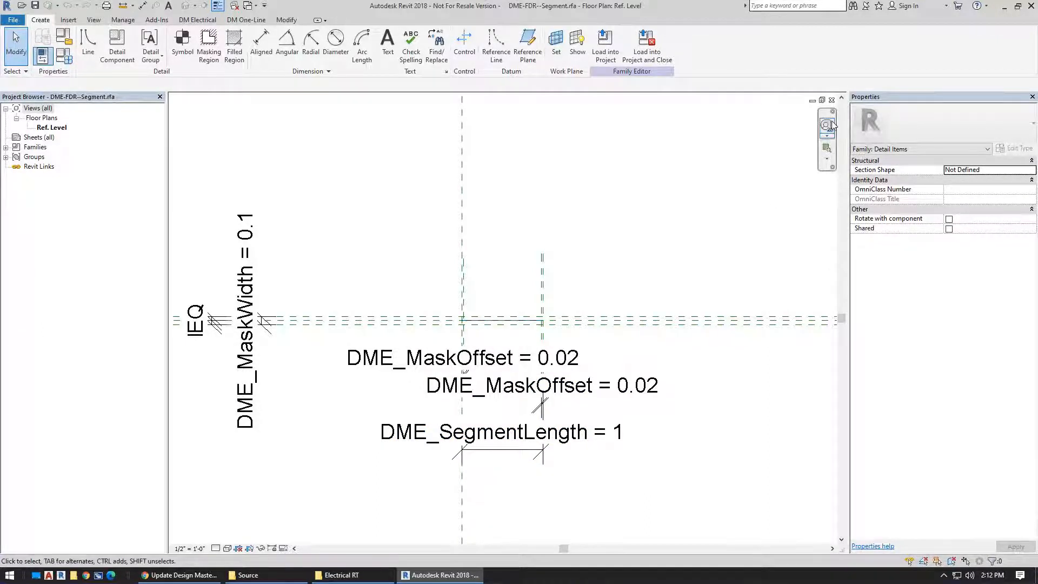
left_click(831, 99)
Step: Move the breaker symbol on the new circuit's vertical segment up into panel P's box, to a DME_SymbolLocation of about 149.7
left_click(538, 295)
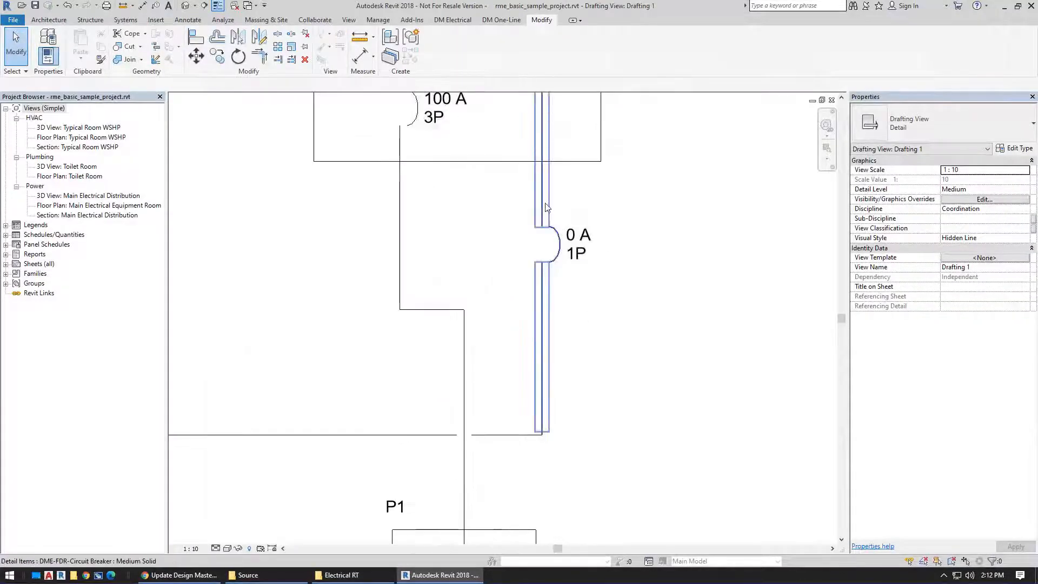
left_click(558, 241)
middle_click_drag(558, 242, 552, 312)
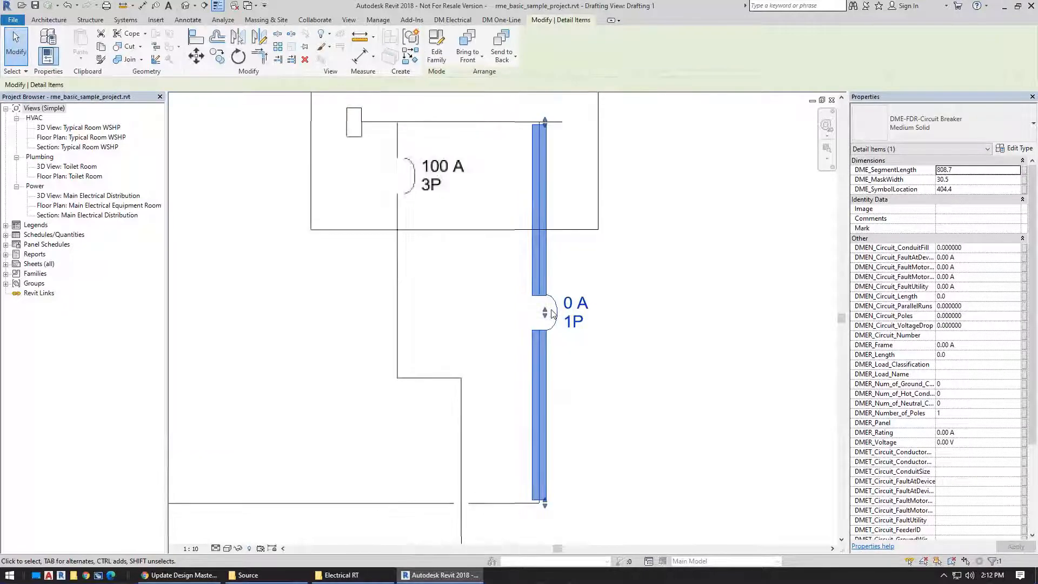
left_click_drag(552, 314, 553, 192)
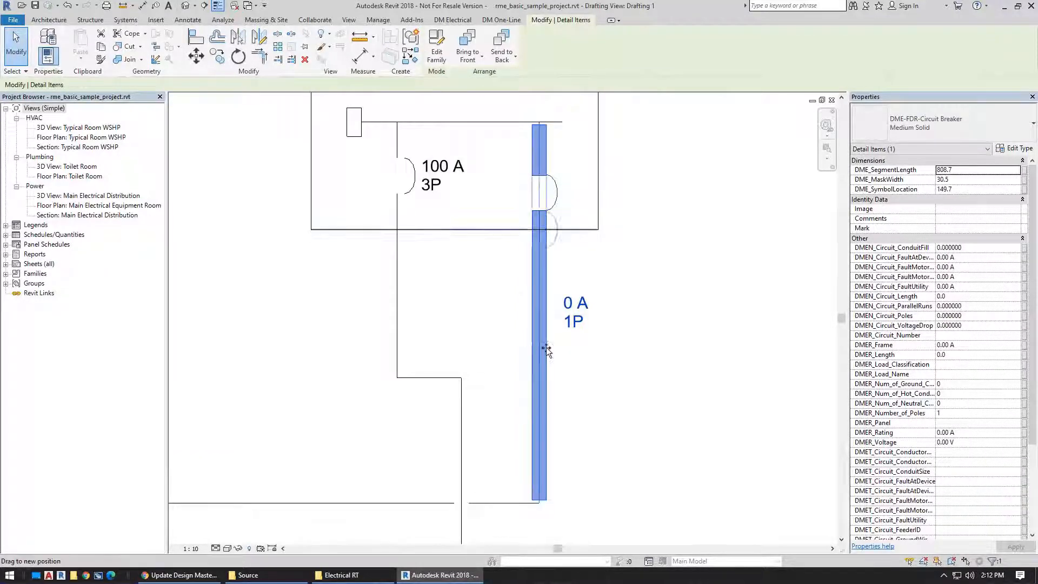
Step: Move the breaker symbol back down the circuit's vertical segment to a DME_SymbolLocation of about 499.9, and open its family for editing
left_click_drag(547, 350, 546, 357)
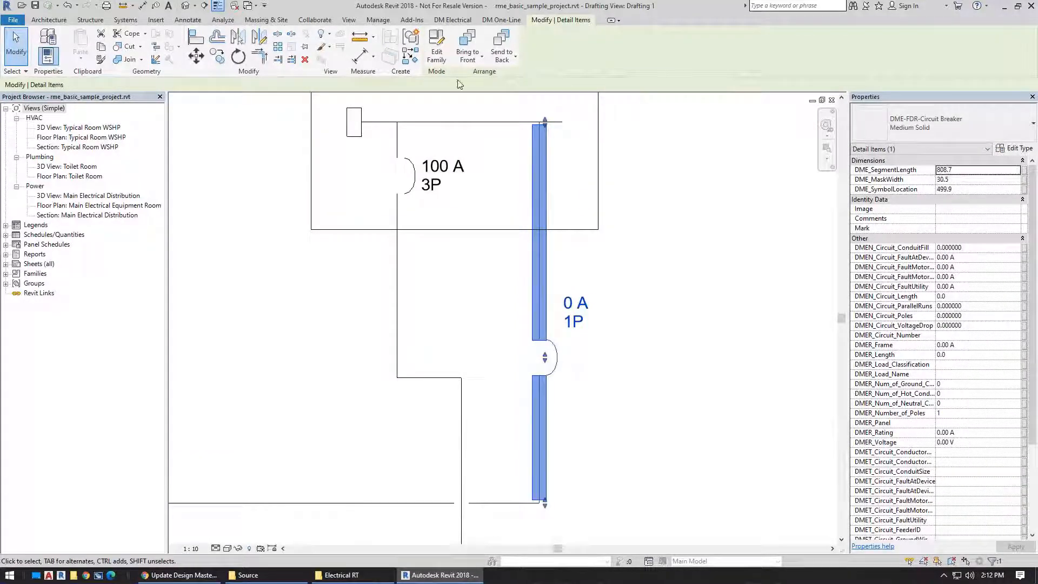
left_click(436, 49)
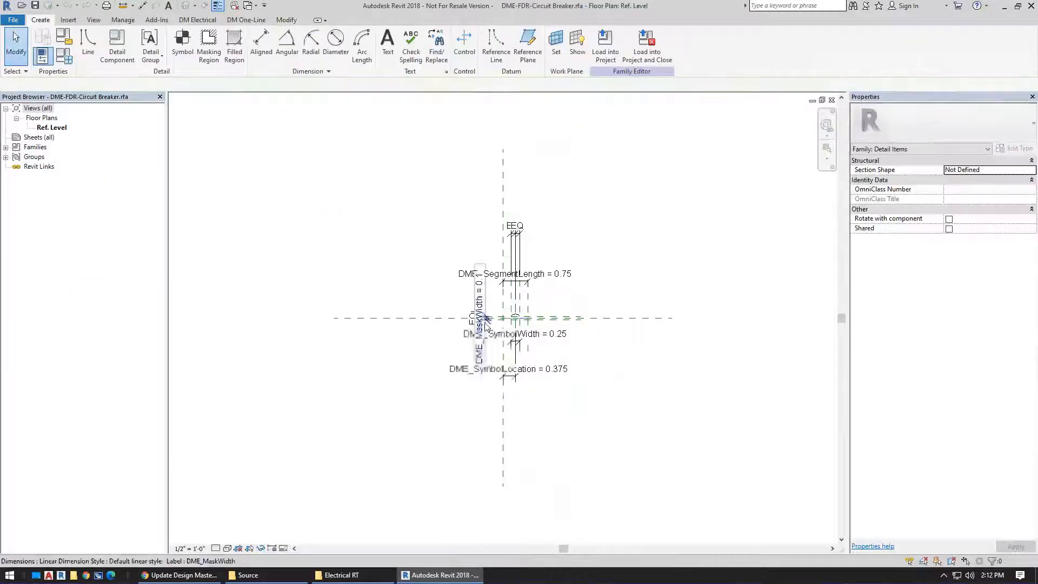
scroll(485, 323, "up", 5)
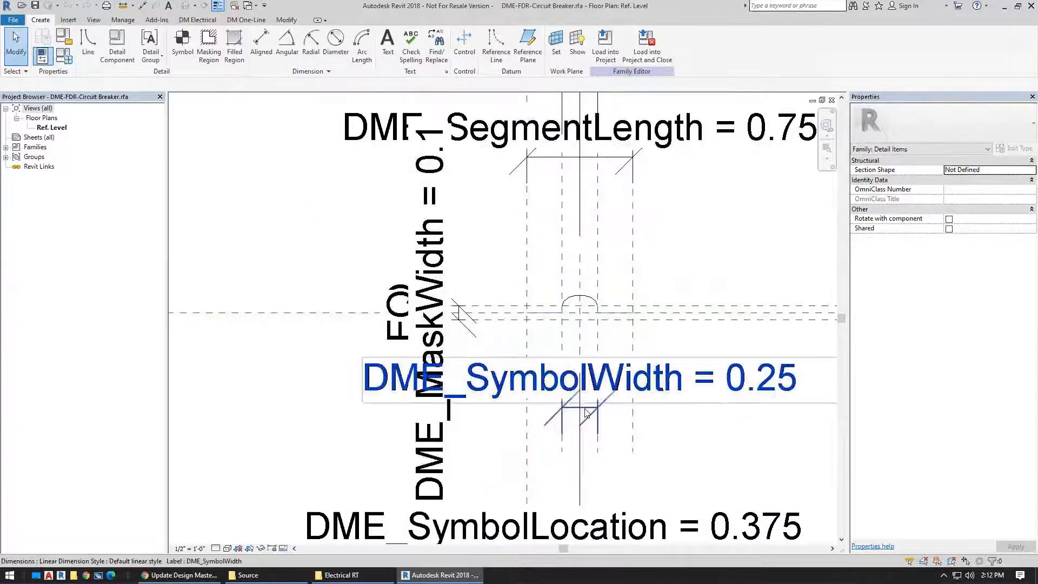
Step: Examine the breaker family's DME_SegmentLength and DME_SymbolLocation dimensions and how they position the breaker arc
left_click(687, 136)
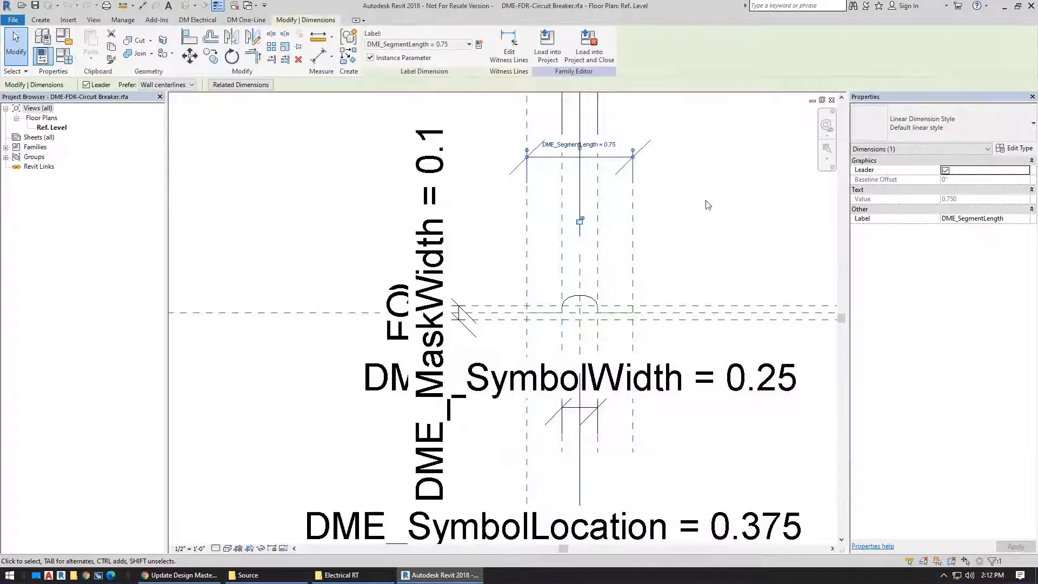
scroll(660, 202, "down", 2)
left_click(590, 477)
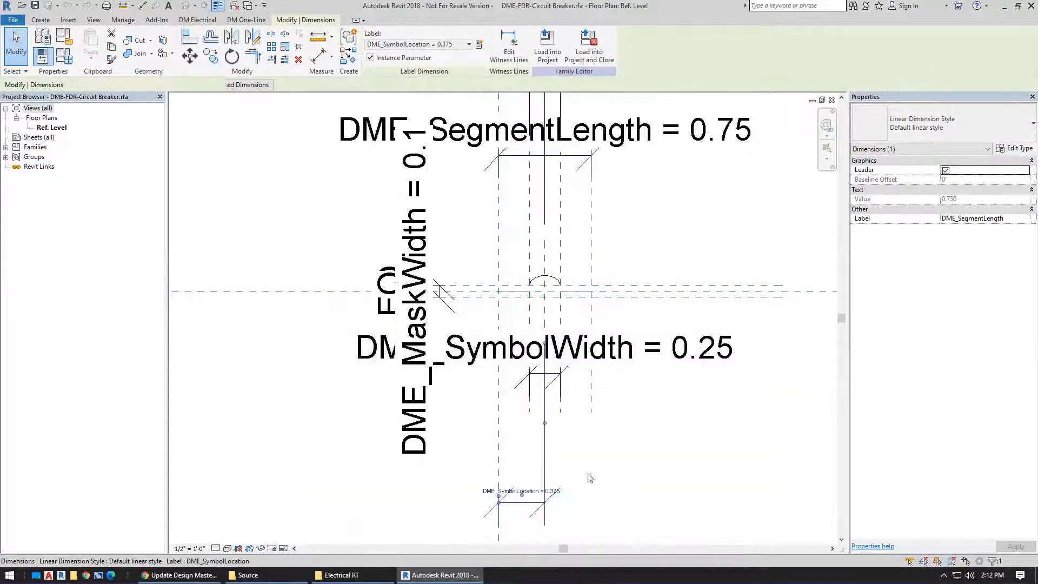
scroll(589, 478, "up", 3)
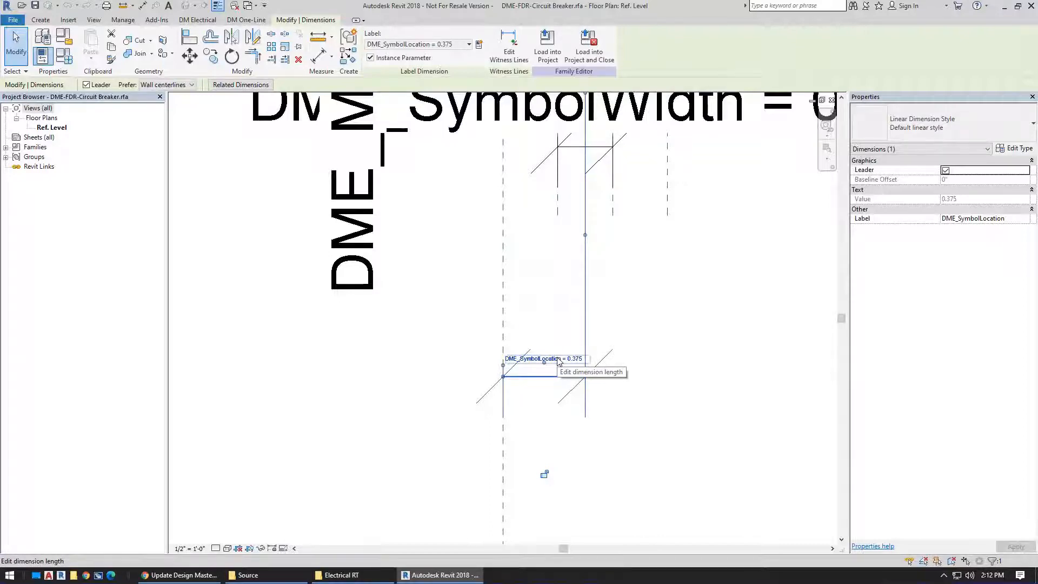
middle_click_drag(659, 317, 648, 506)
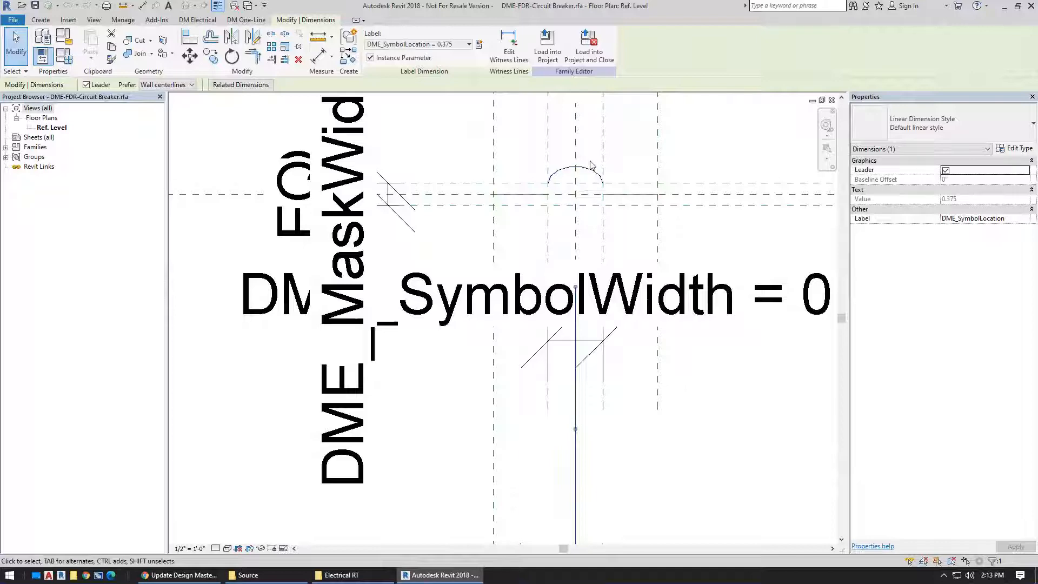
scroll(514, 228, "down", 3)
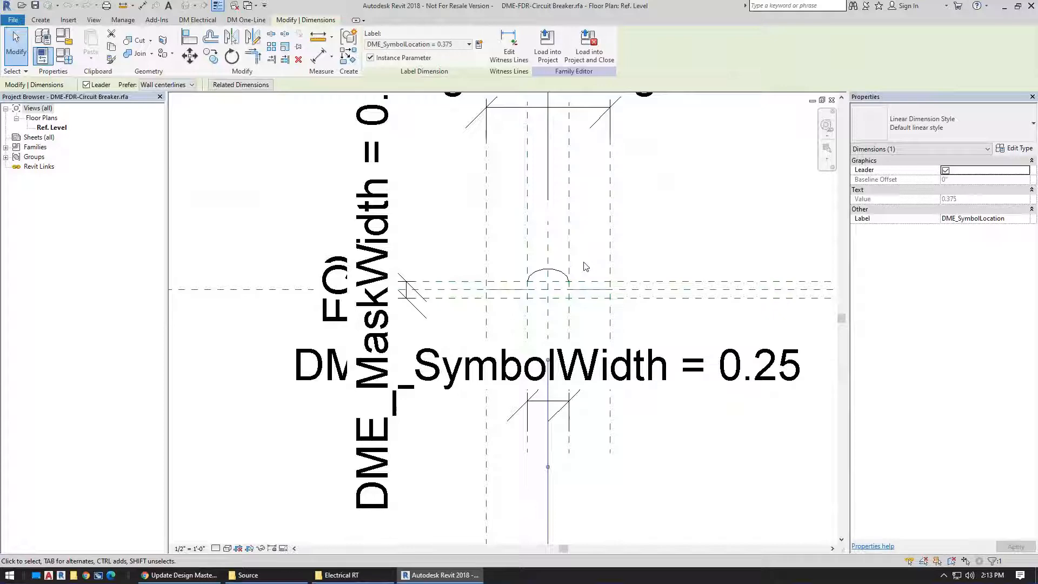
Step: Inspect the masking region and the Seg1 and Seg2 reference planes on either side of the breaker arc
scroll(585, 266, "up", 3)
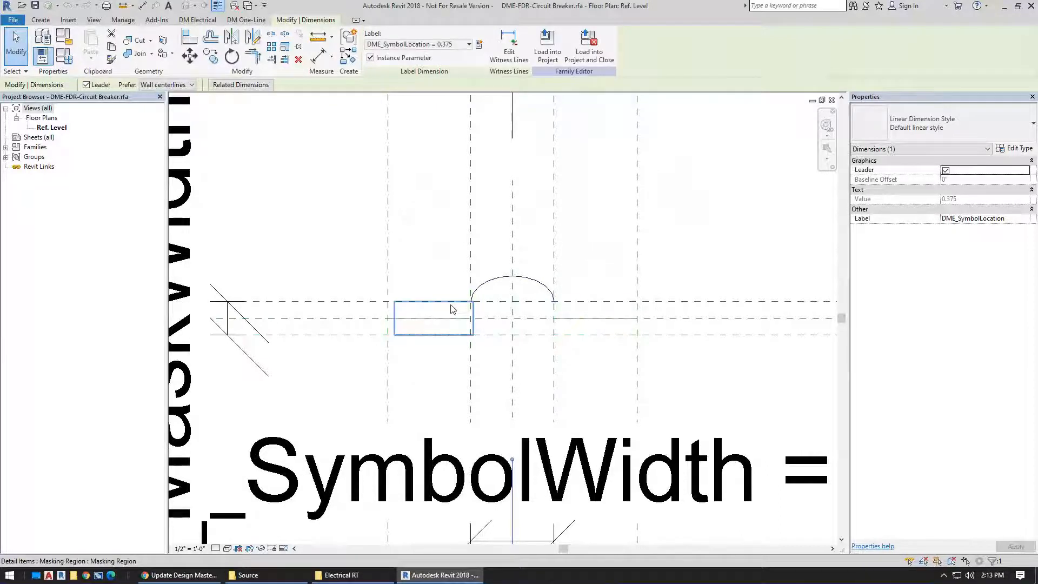
left_click(469, 377)
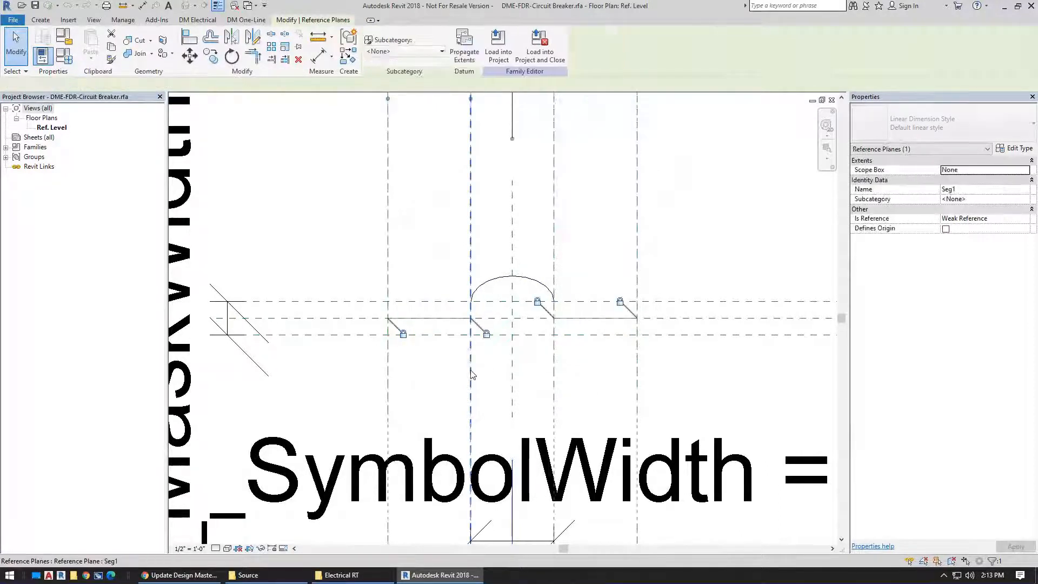
left_click(554, 367)
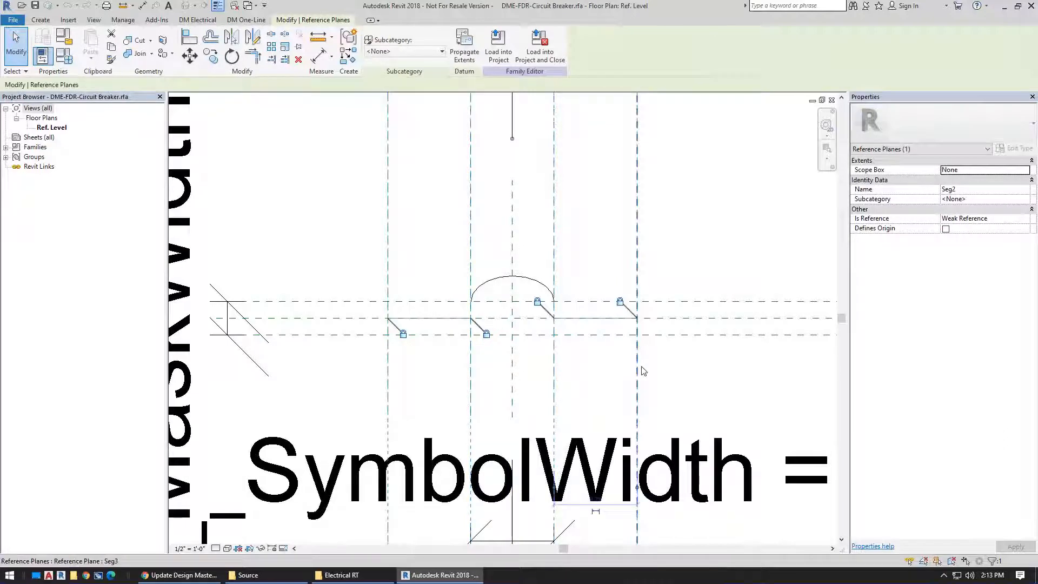
key("Escape")
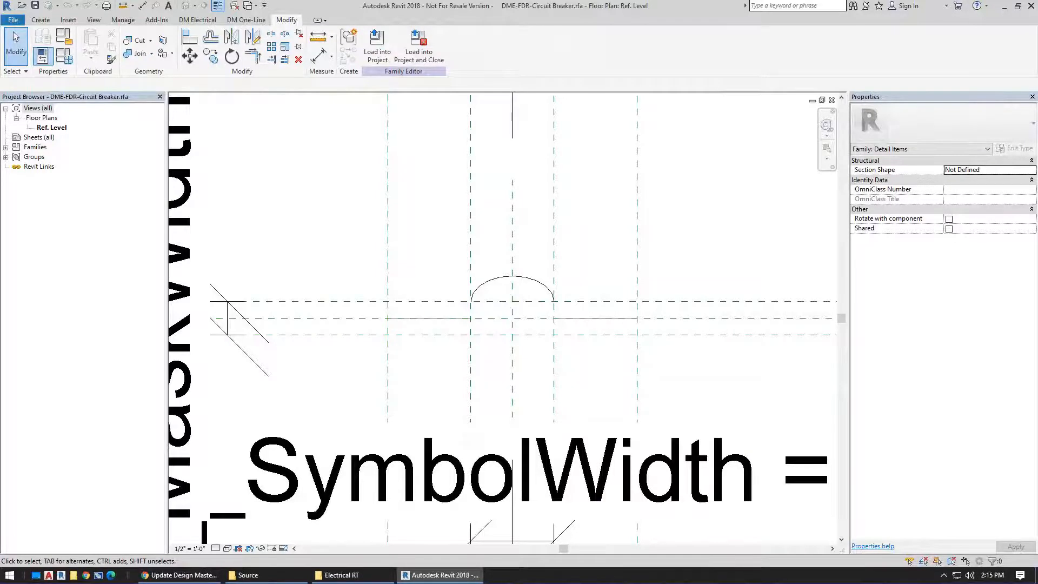
Step: Open the DME-EQU-Transfer Switch-Top.rfa family from the Electrical RT folder
left_click(248, 575)
left_click(339, 574)
scroll(523, 340, "down", 14)
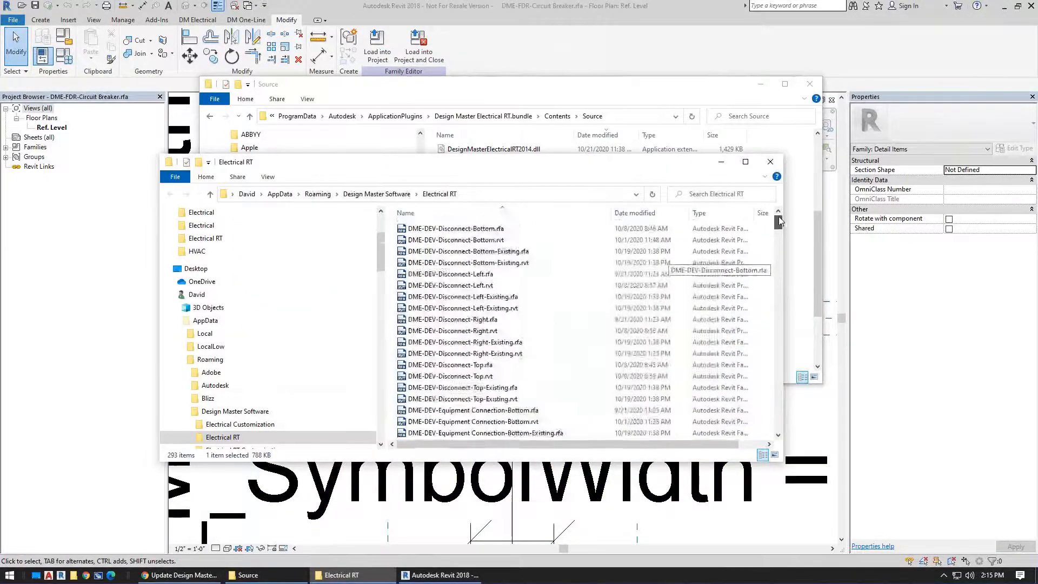
left_click_drag(775, 310, 775, 304)
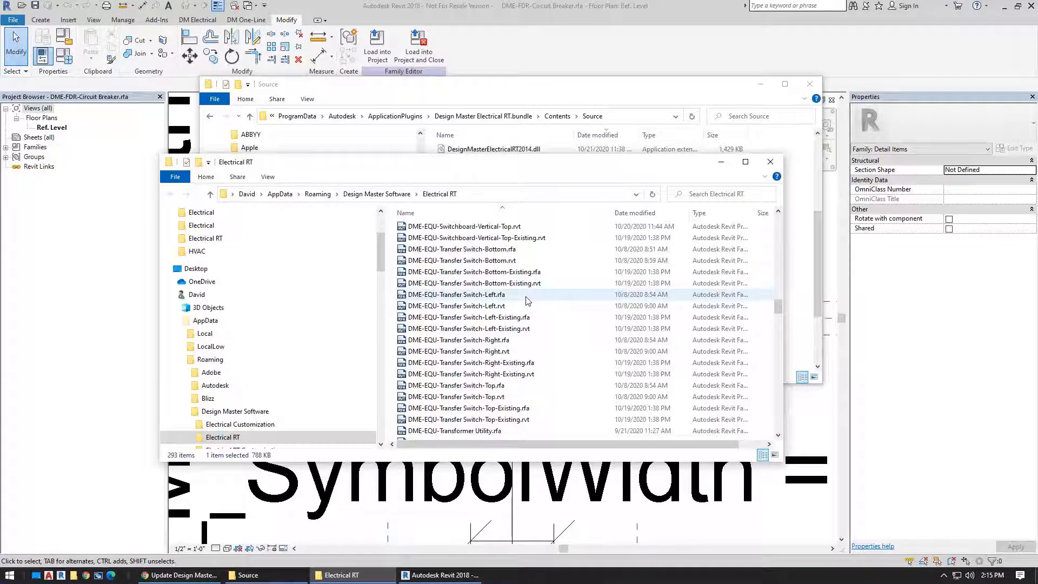
left_click(483, 387)
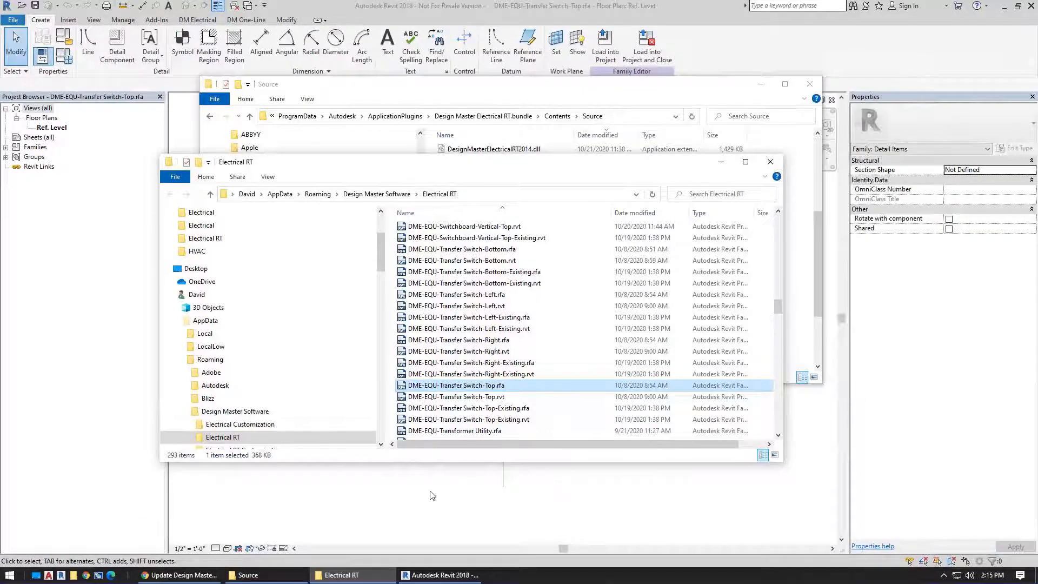
Step: Examine the transfer switch family's Flip Symbol parameters and its IN2 upstream connection
left_click(432, 496)
scroll(476, 352, "up", 5)
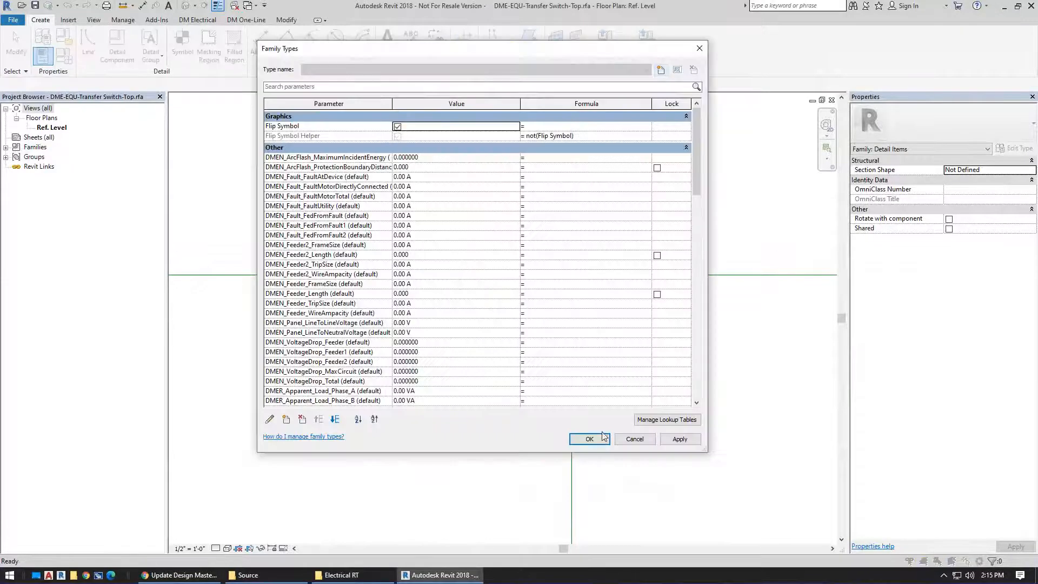
left_click(600, 231)
key("Escape")
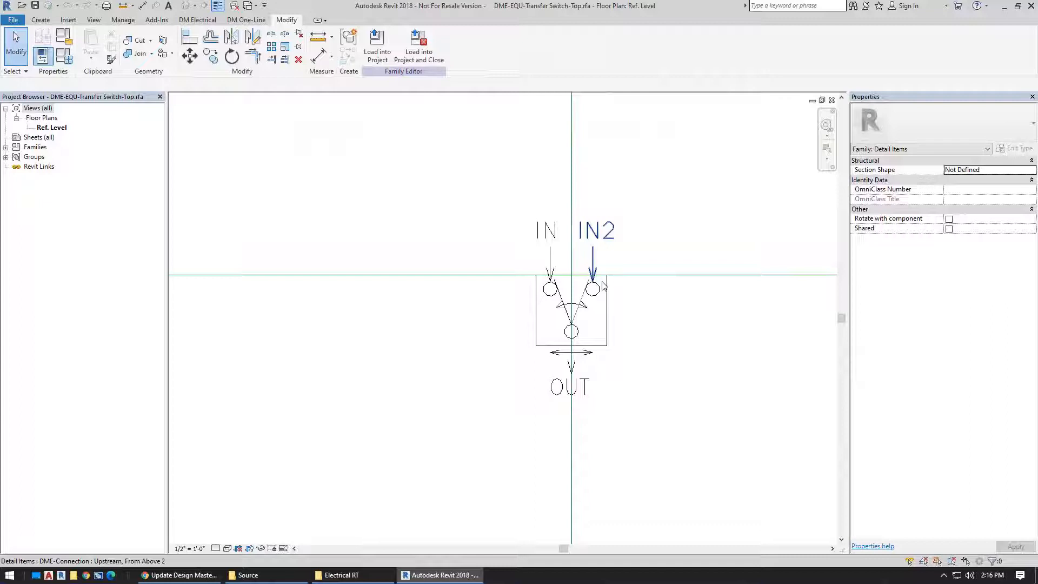
Step: Return to the Drafting 1 view of rme_basic_sample_project.rvt and maximize it
left_click(822, 101)
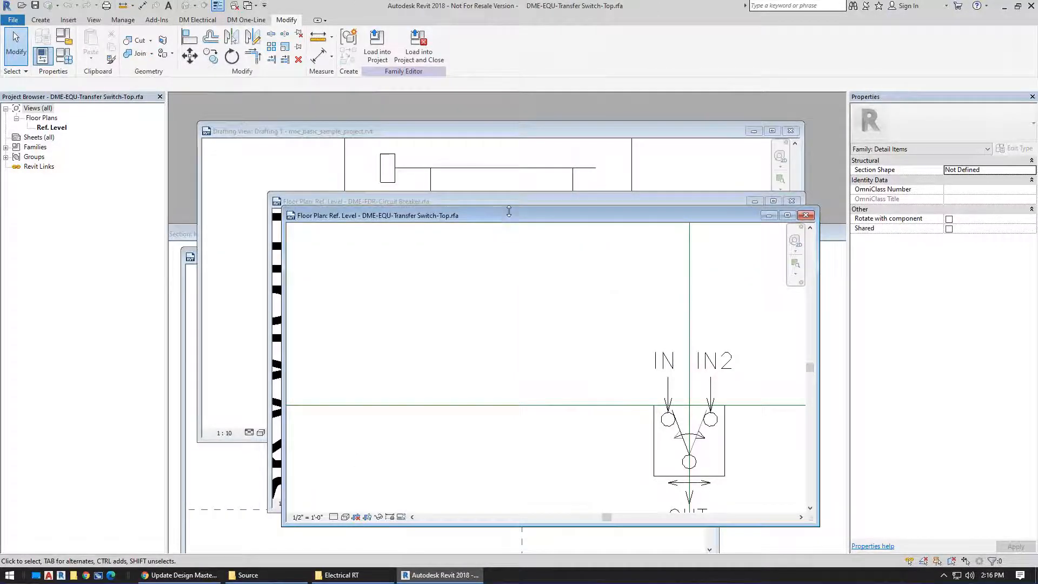
left_click(451, 131)
left_click(772, 131)
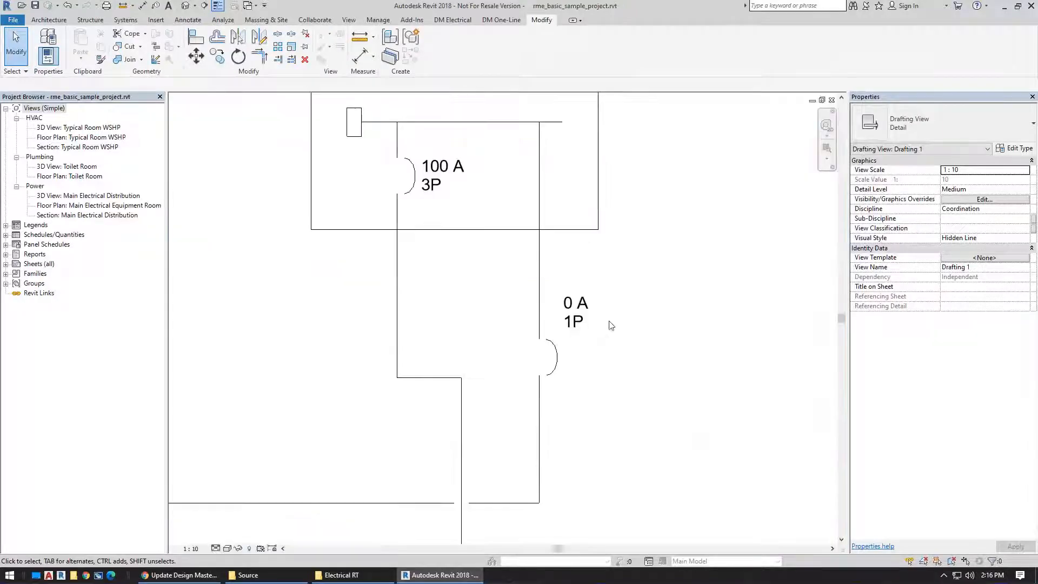
Step: Create a solid 480/277 Wye panel P, fed from top, using the 480V MLO surface panelboard family, up and left of transfer switch TS
scroll(609, 324, "down", 4)
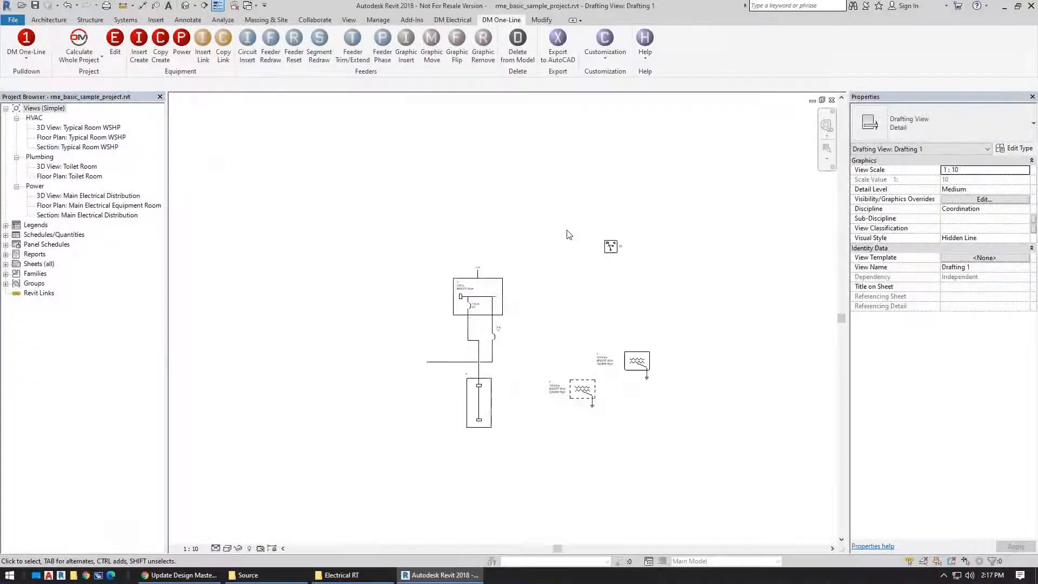
scroll(570, 237, "up", 5)
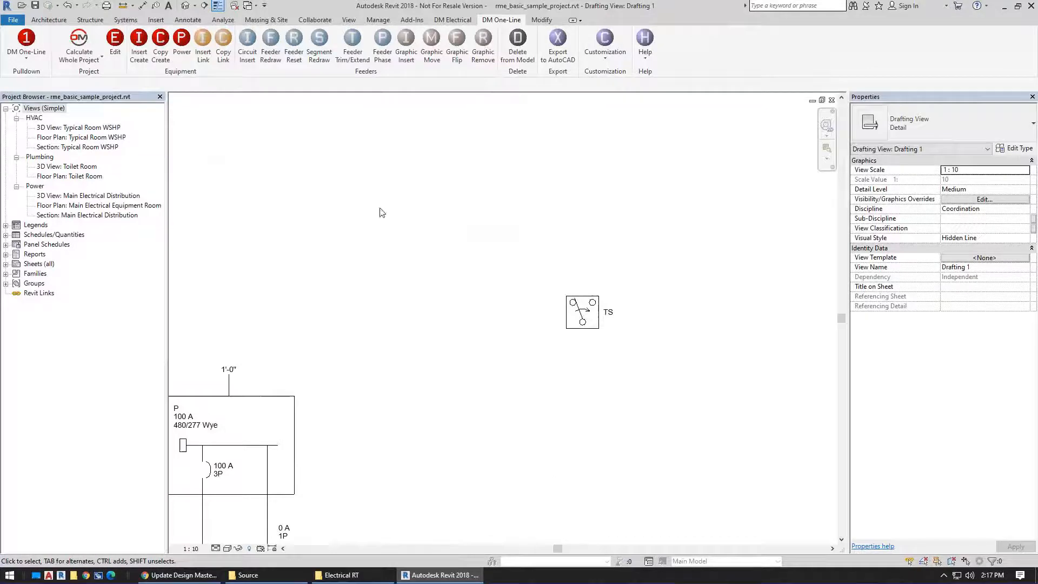
left_click(146, 63)
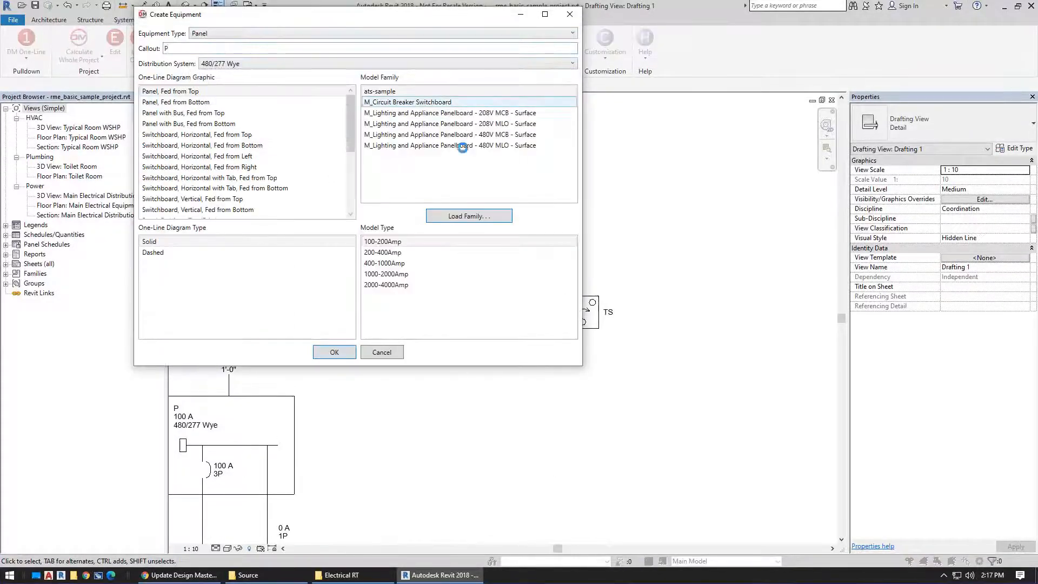
left_click(463, 146)
left_click(334, 352)
left_click(499, 127)
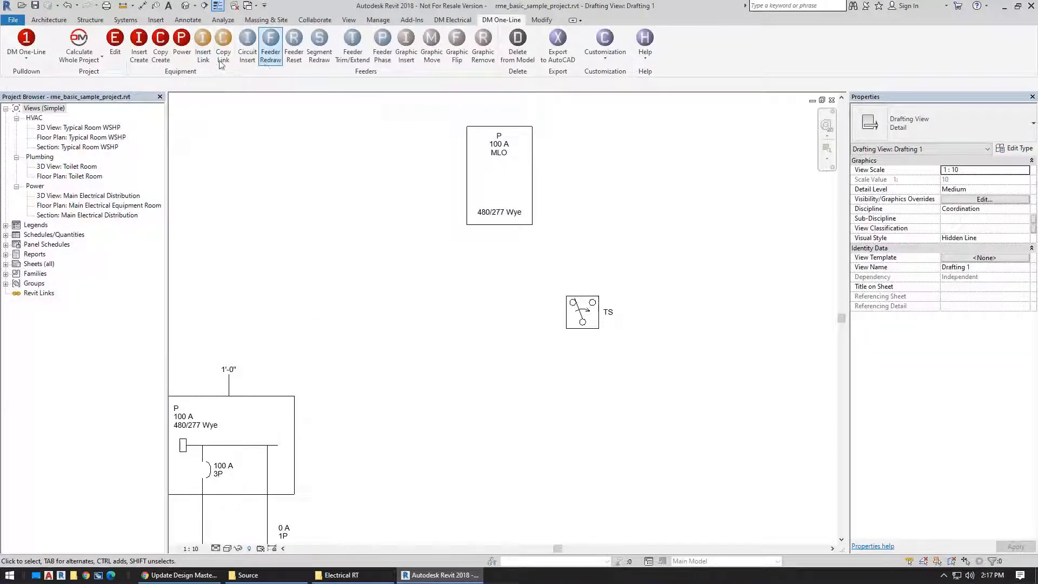
Step: Circuit transfer switch TS from the new MLO panel P as its first source
left_click(203, 55)
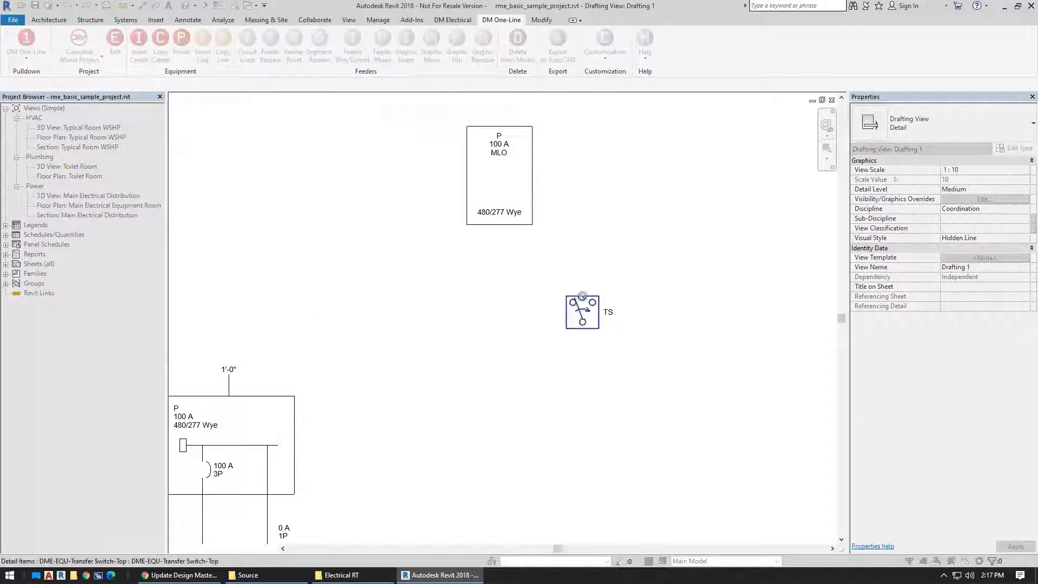
left_click(582, 296)
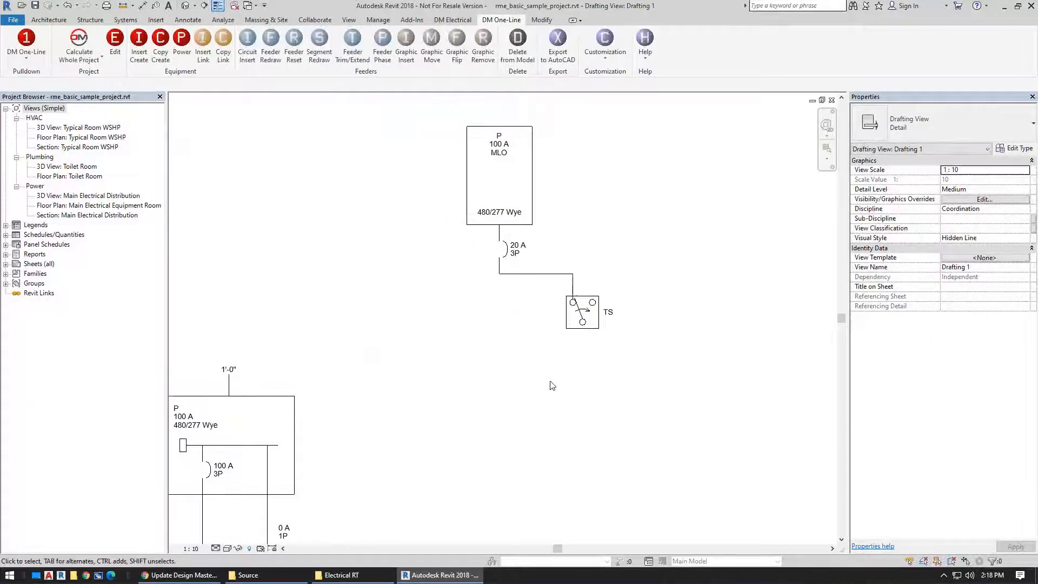
Step: Create a copy of the MLO panel P up and right of the transfer switch, without an upstream connection
left_click(160, 49)
left_click(521, 197)
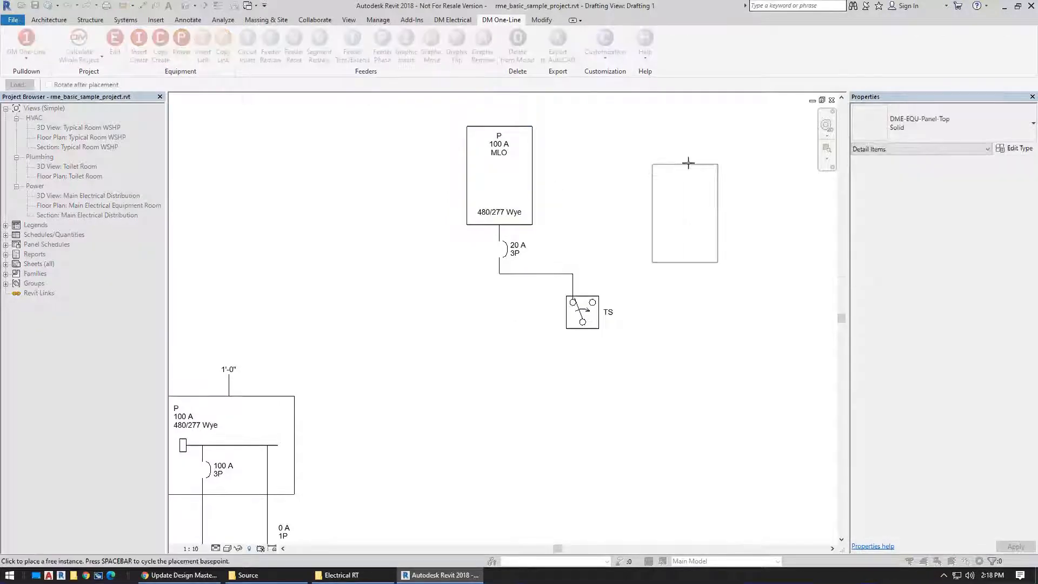
left_click(684, 136)
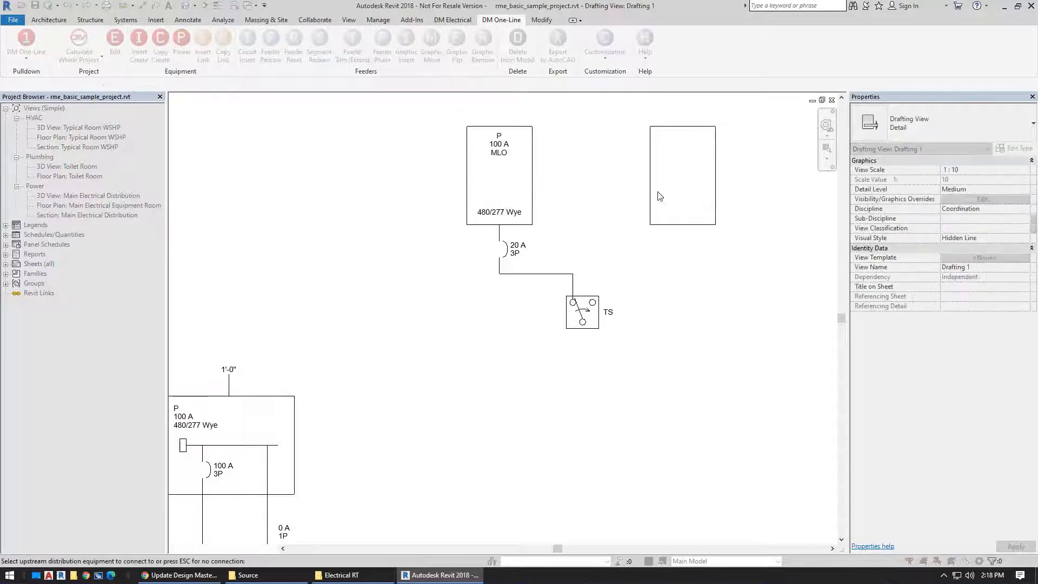
key("Escape")
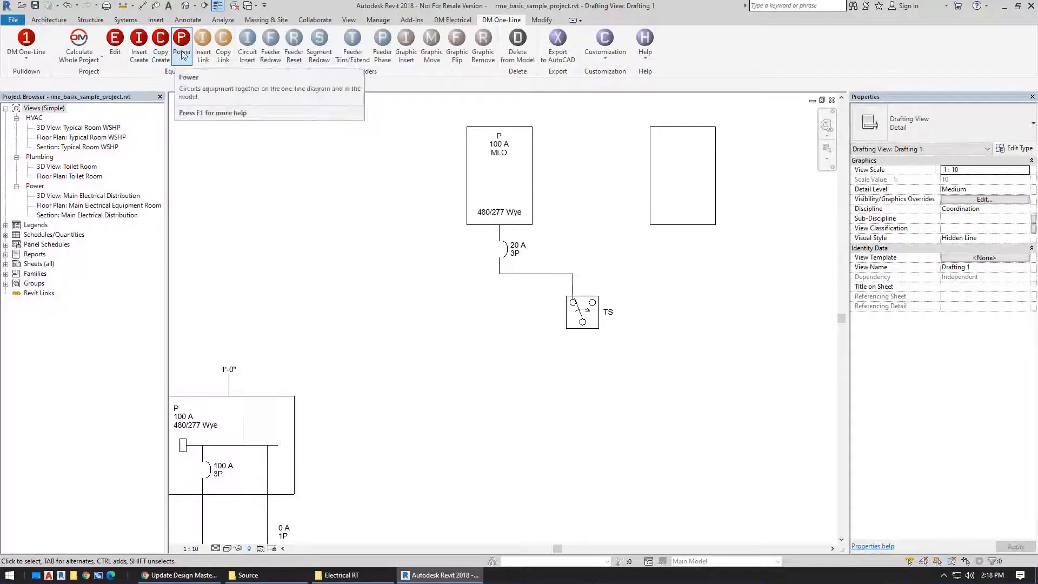
Step: Power transfer switch TS from the copied panel as its second source
left_click(181, 40)
left_click(684, 226)
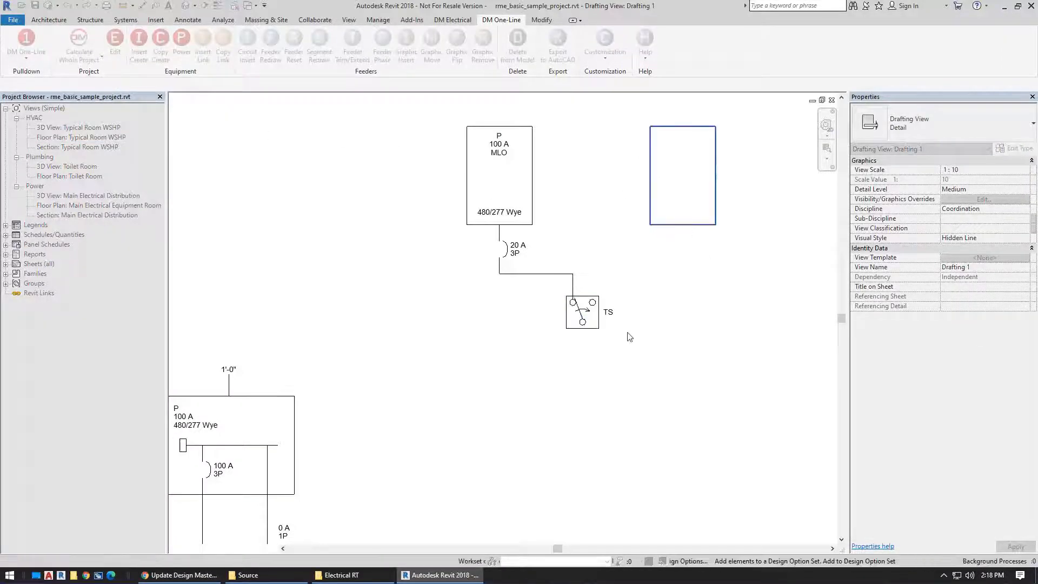
left_click(626, 334)
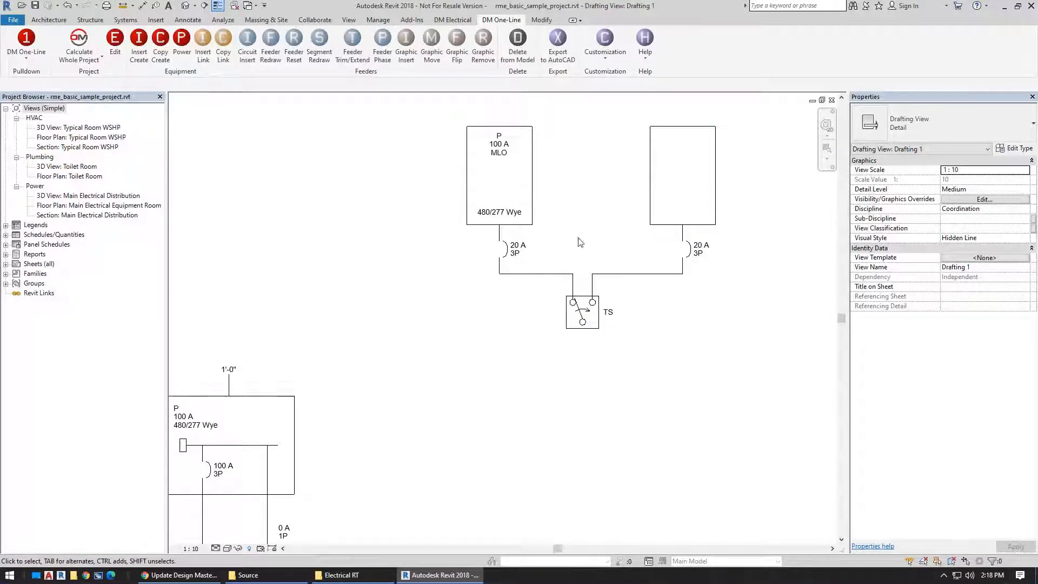
Step: Examine transfer switch TS's equipment settings, comparing the upstream connection, source and feeder data for Feeder 1 and Feeder 2
middle_click_drag(580, 241, 557, 241)
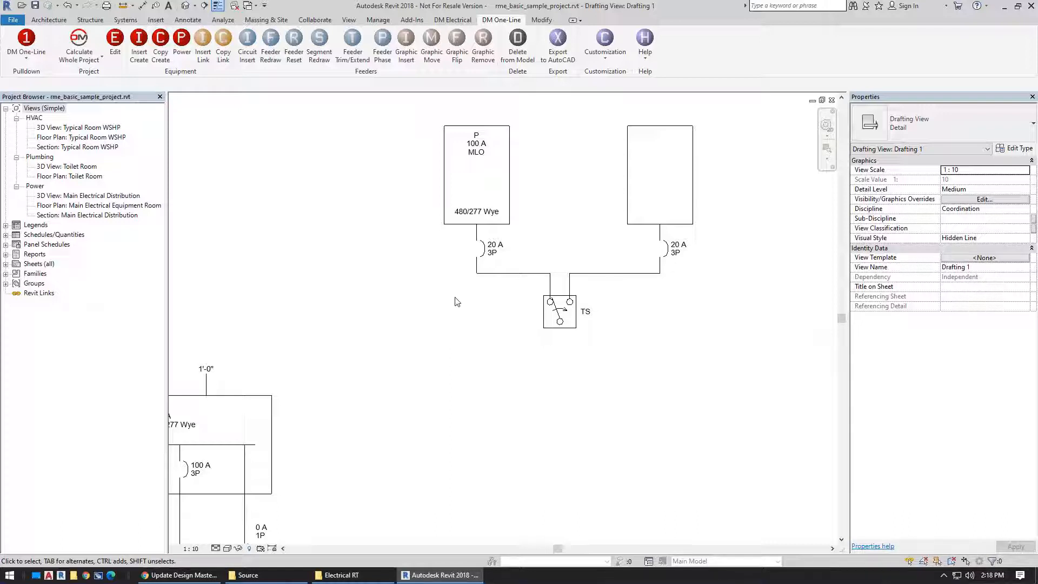
scroll(460, 296, "up", 4)
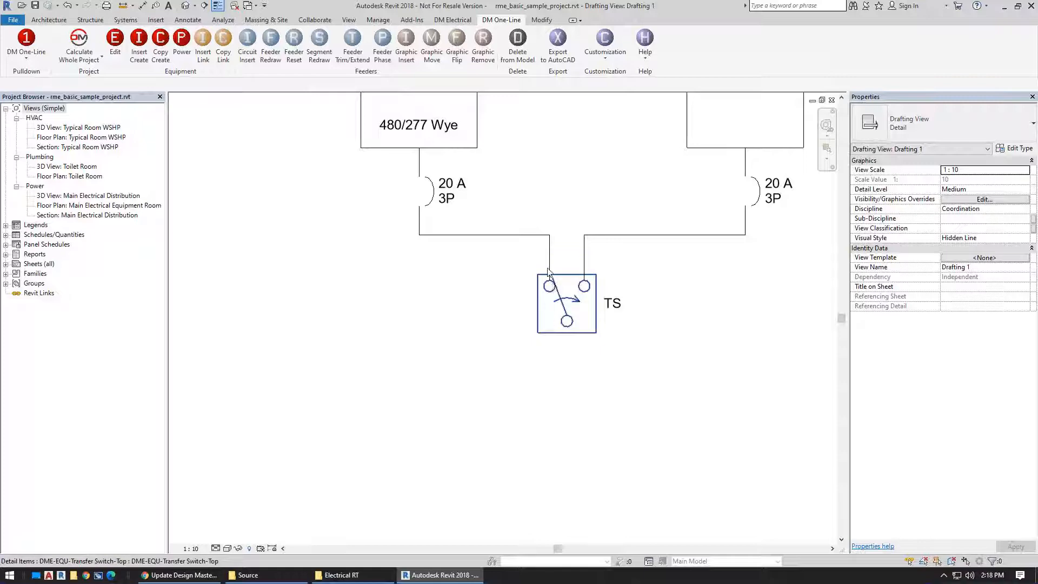
left_click(115, 40)
left_click(588, 318)
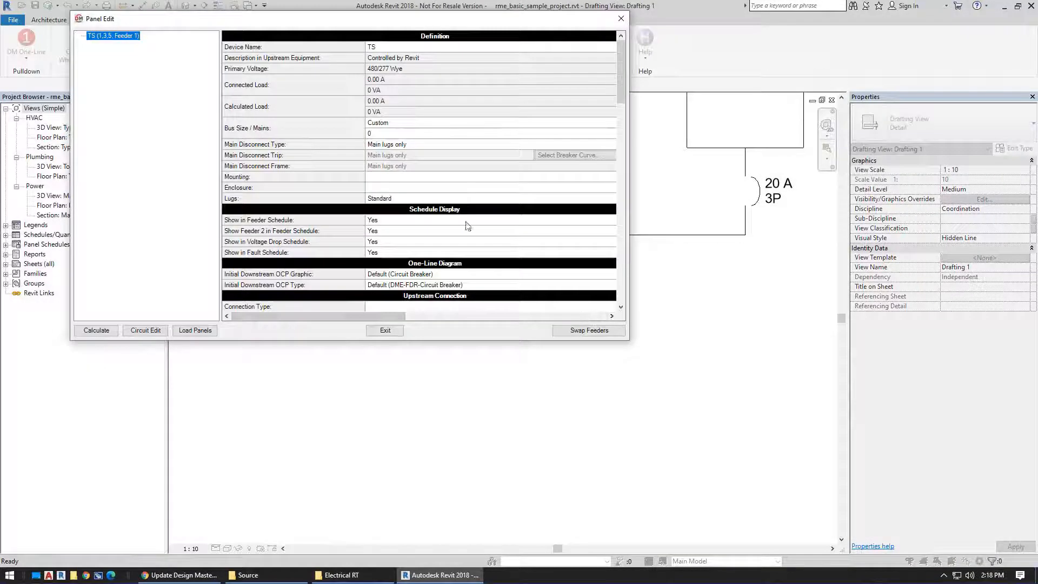
scroll(306, 214, "down", 4)
scroll(305, 215, "down", 3)
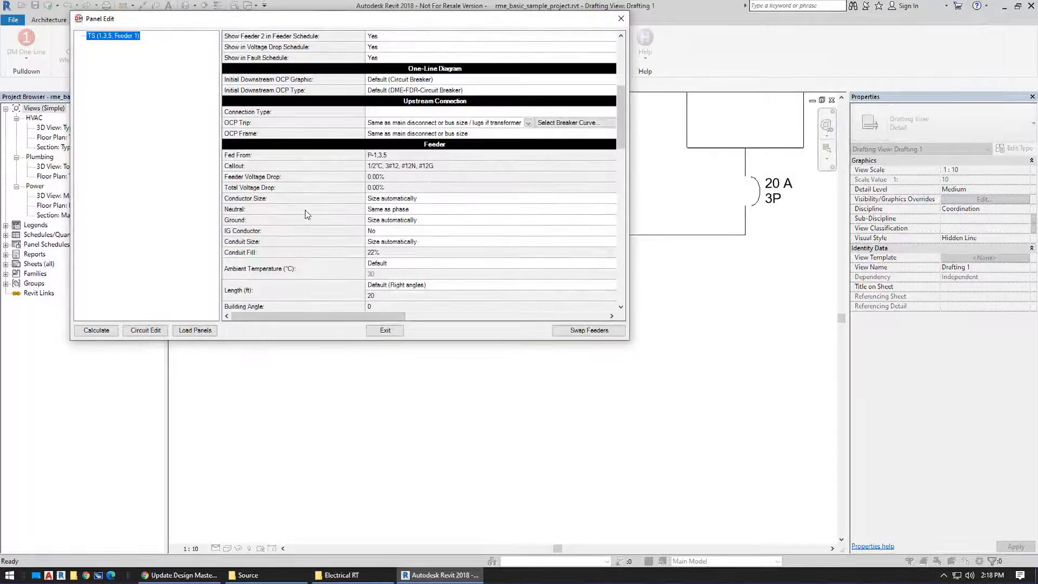
left_click(426, 122)
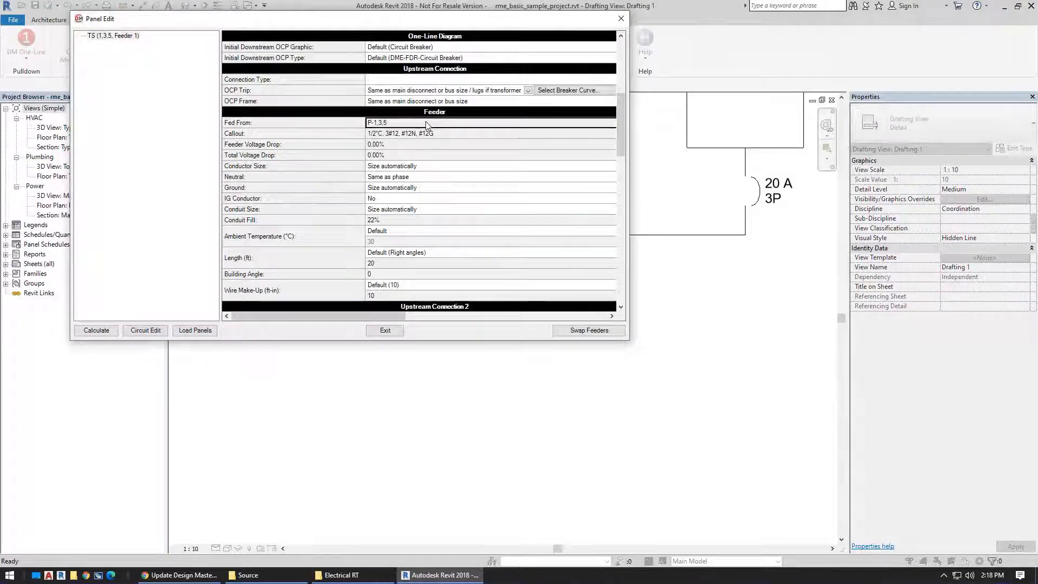
scroll(330, 269, "down", 5)
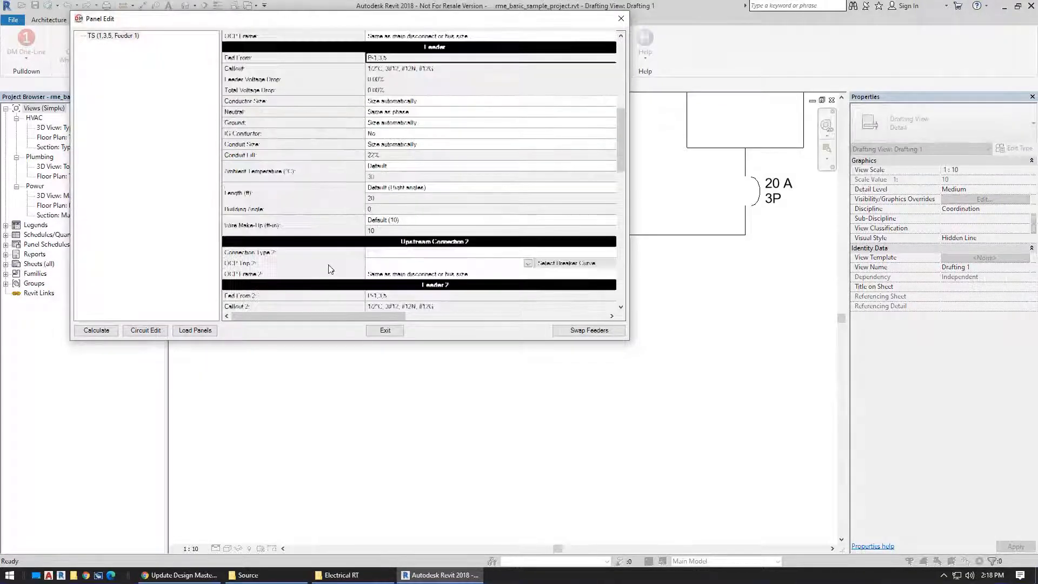
left_click(431, 209)
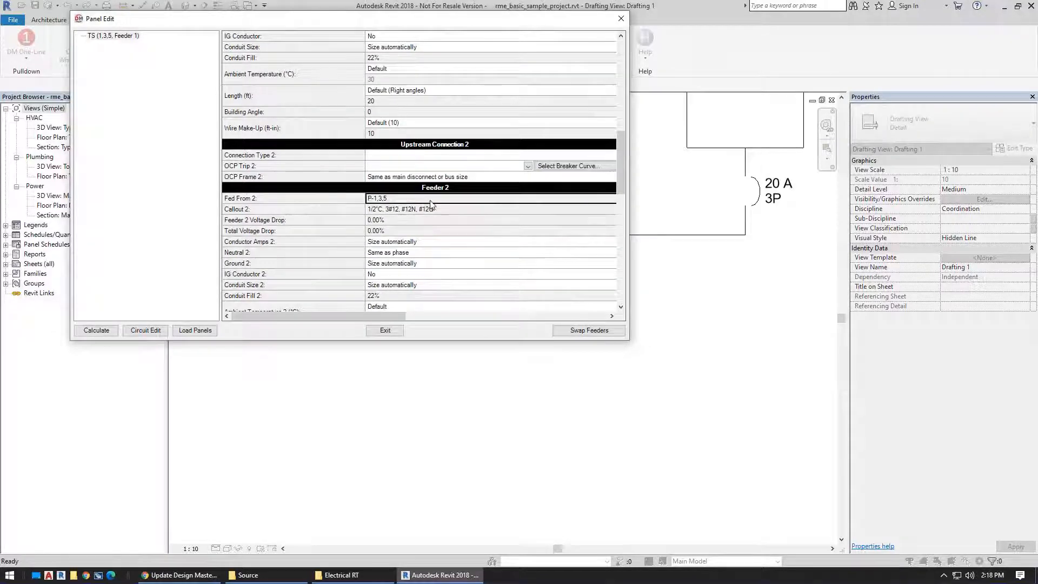
scroll(424, 33, "up", 5)
mouse_move(424, 19)
left_mouse_down()
mouse_move(417, 79)
mouse_move(294, 160)
left_mouse_up()
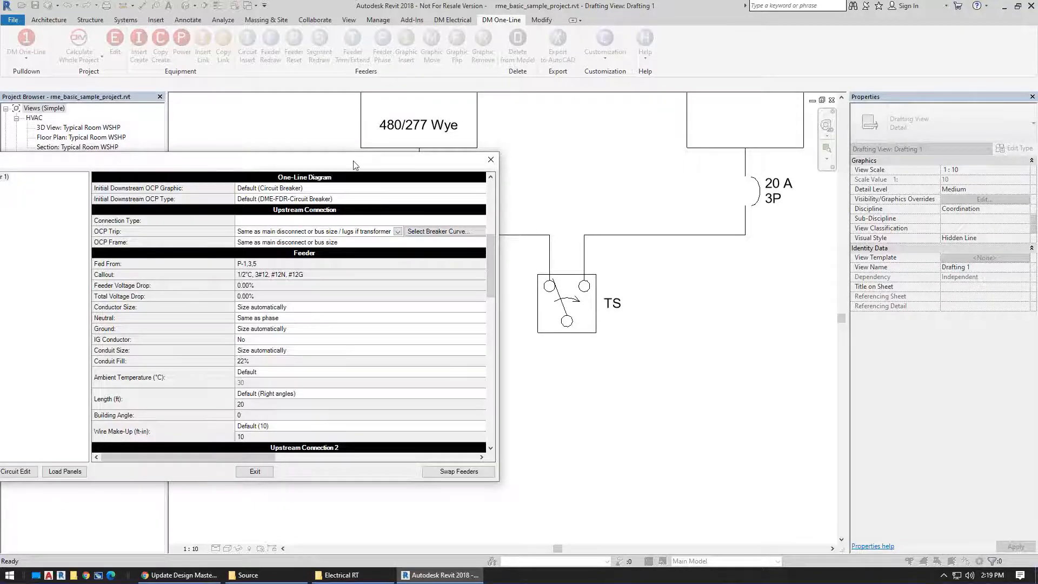
left_click_drag(353, 162, 525, 107)
key("Escape")
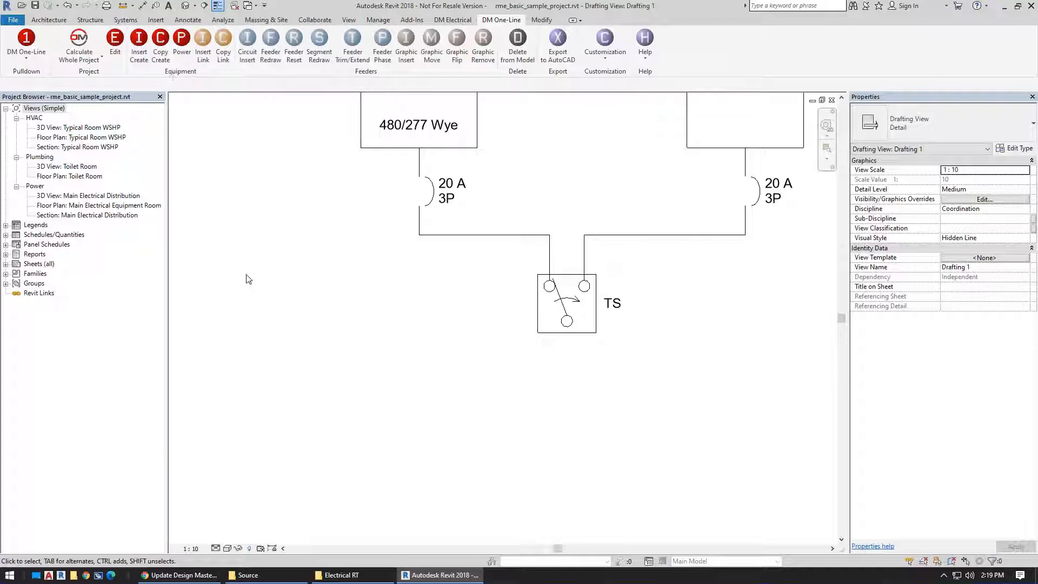
Step: Delete both feeders, including their breakers, between the two panels and transfer switch TS
scroll(251, 286, "down", 3)
middle_click_drag(261, 290, 318, 425)
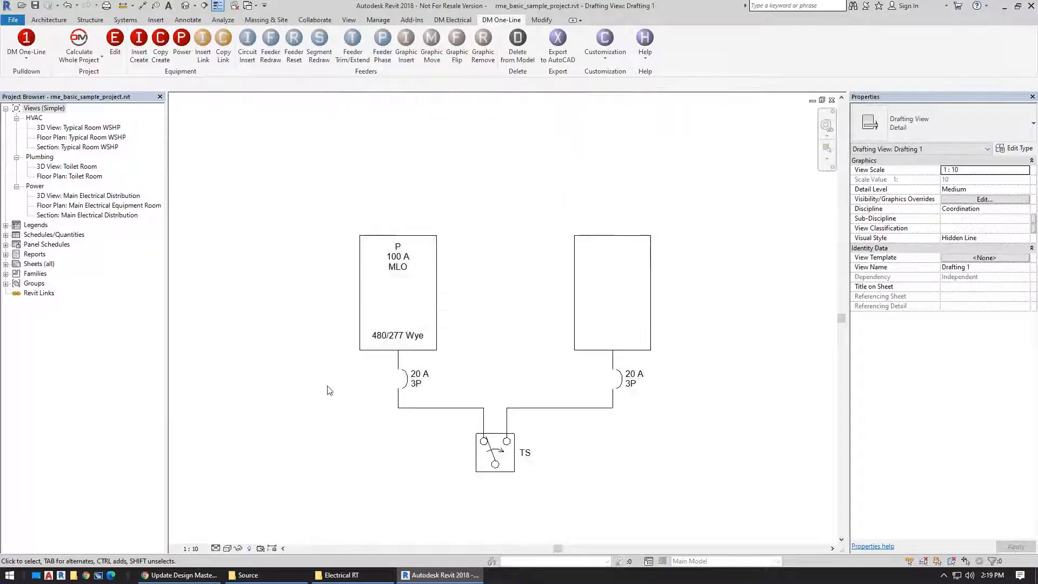
left_click_drag(645, 417, 354, 371)
key("Delete")
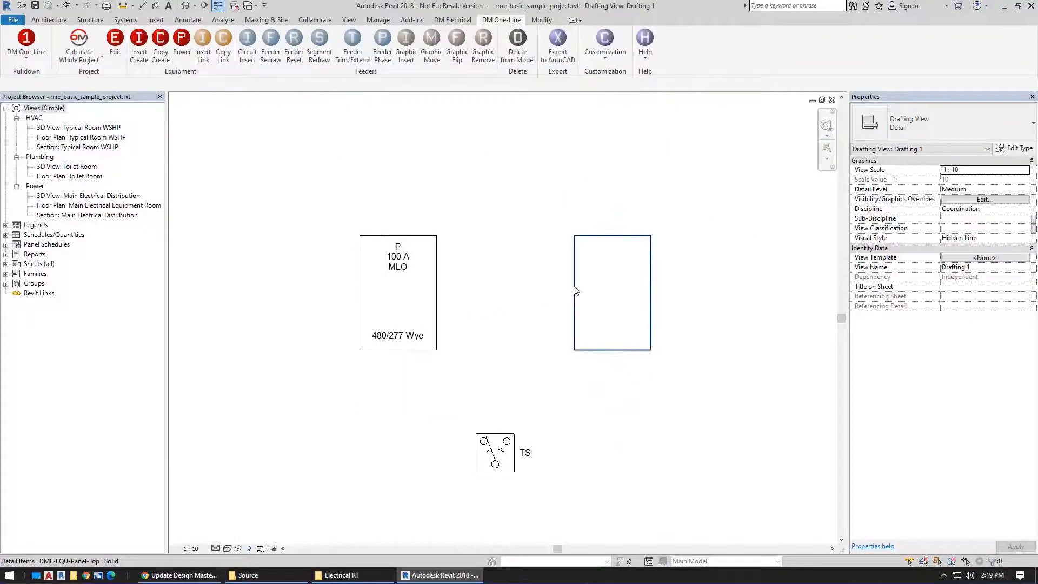
Step: Swap the positions of the two panels, placing the untagged copy left of transfer switch TS and tagged panel P right of it
left_click(574, 287)
left_click_drag(572, 280, 271, 308)
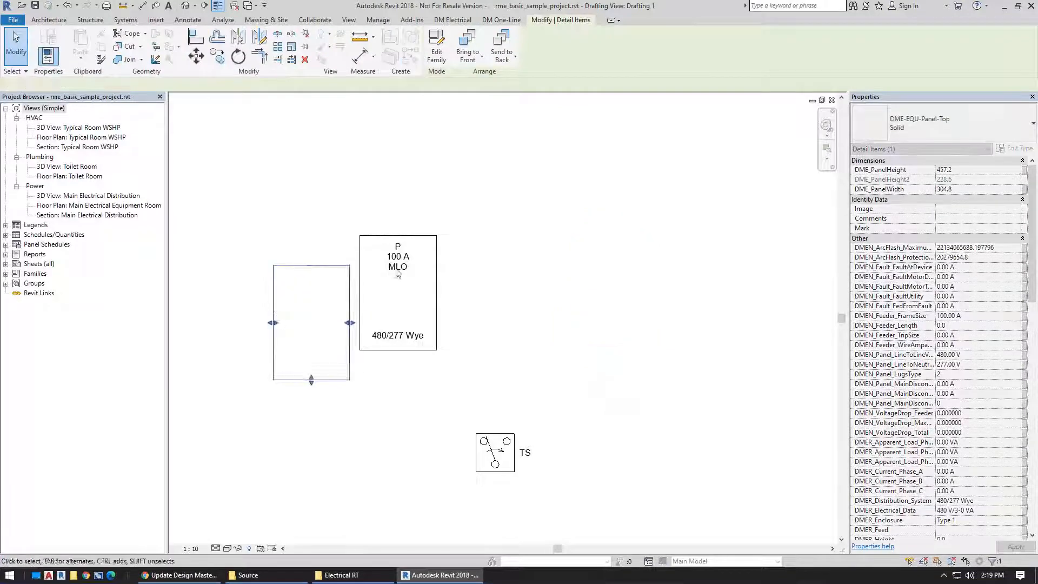
left_click_drag(396, 236, 616, 256)
left_click(301, 265)
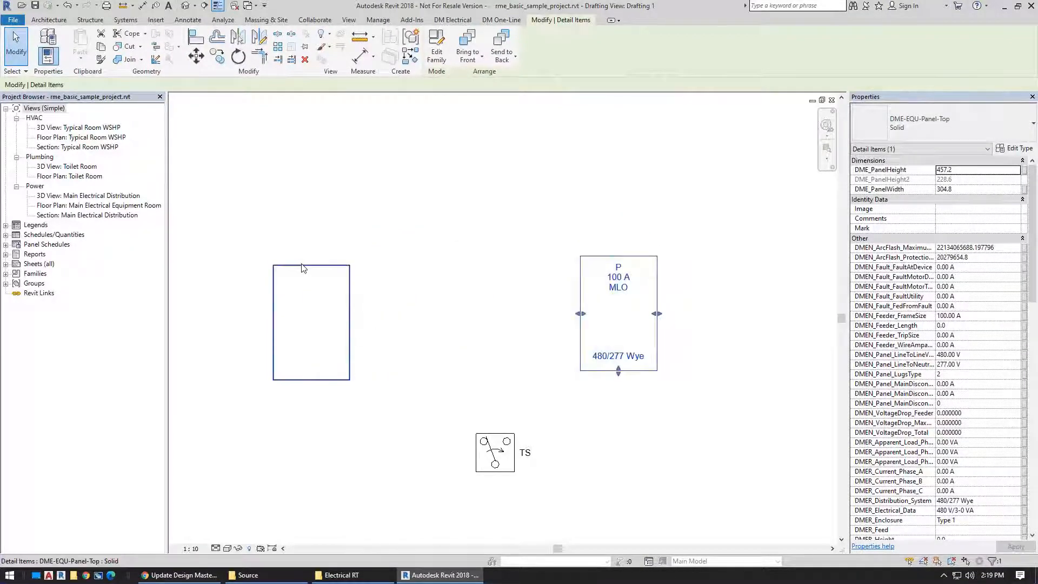
left_click_drag(301, 265, 379, 247)
left_click(459, 314)
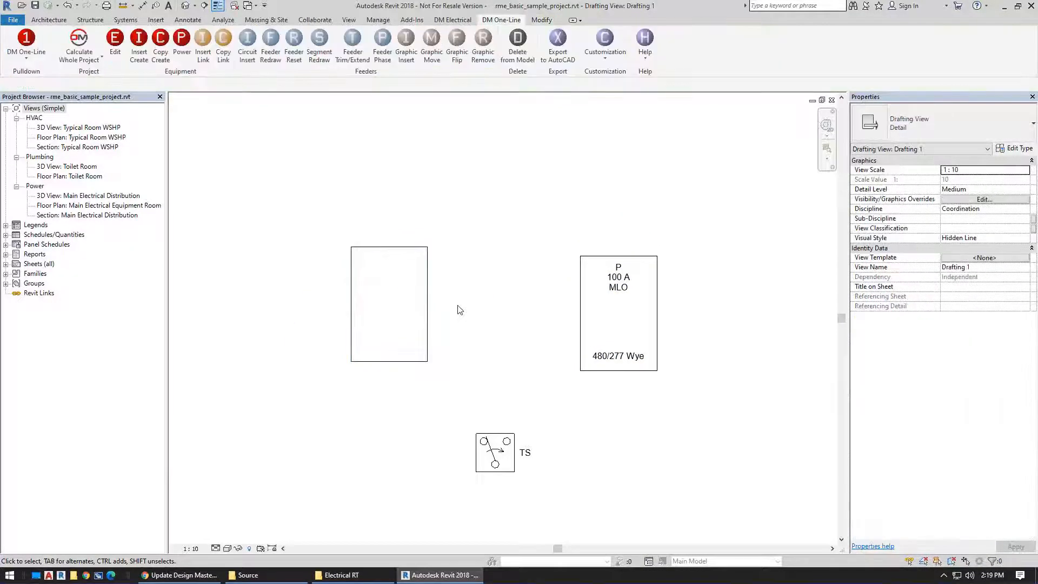
middle_click_drag(465, 329, 442, 281)
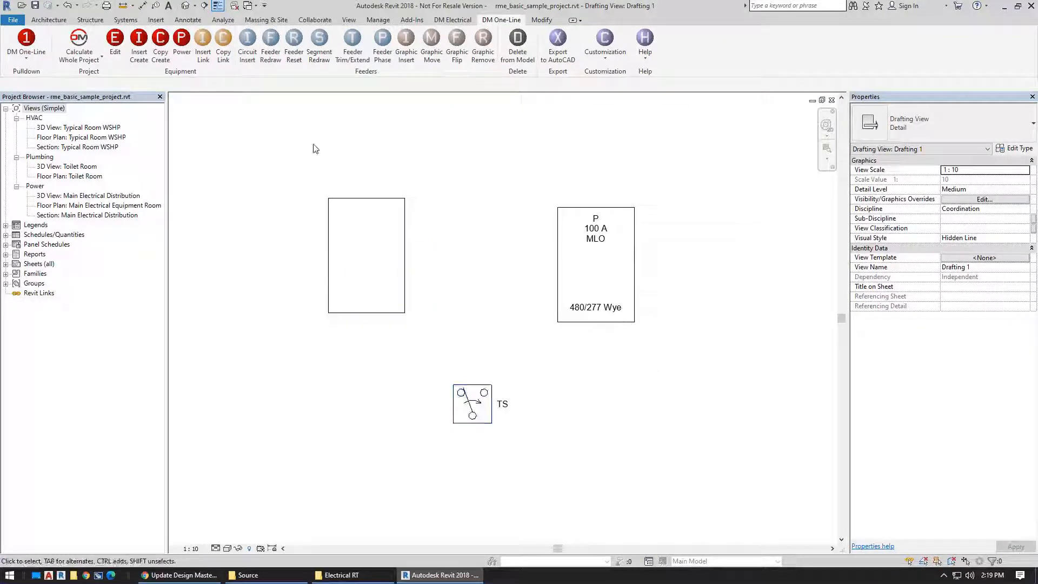
Step: Reset both feeders of transfer switch TS to their default routing, and delete the resulting feeders and breakers
left_click(287, 54)
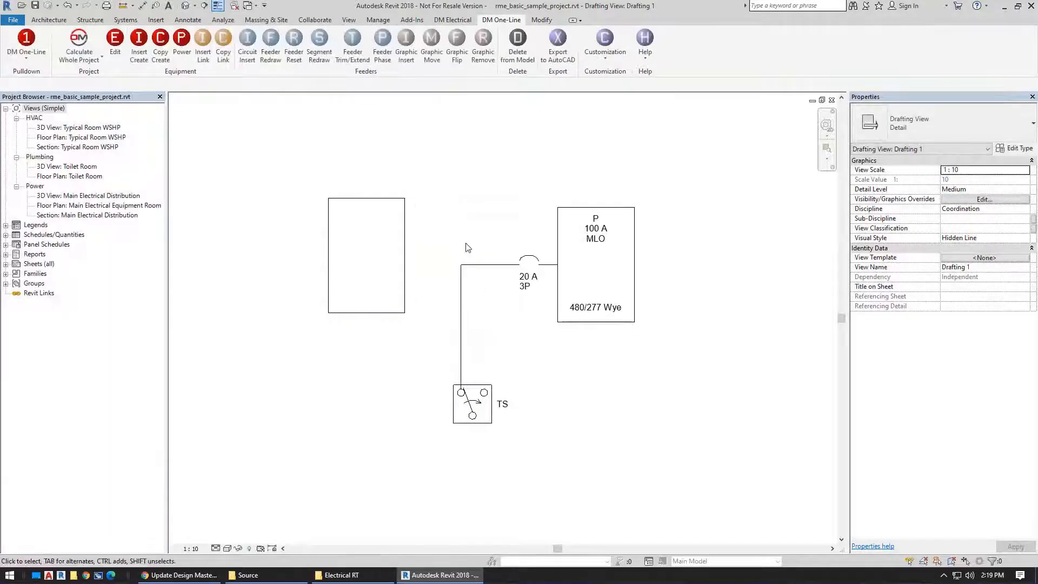
left_click(521, 287)
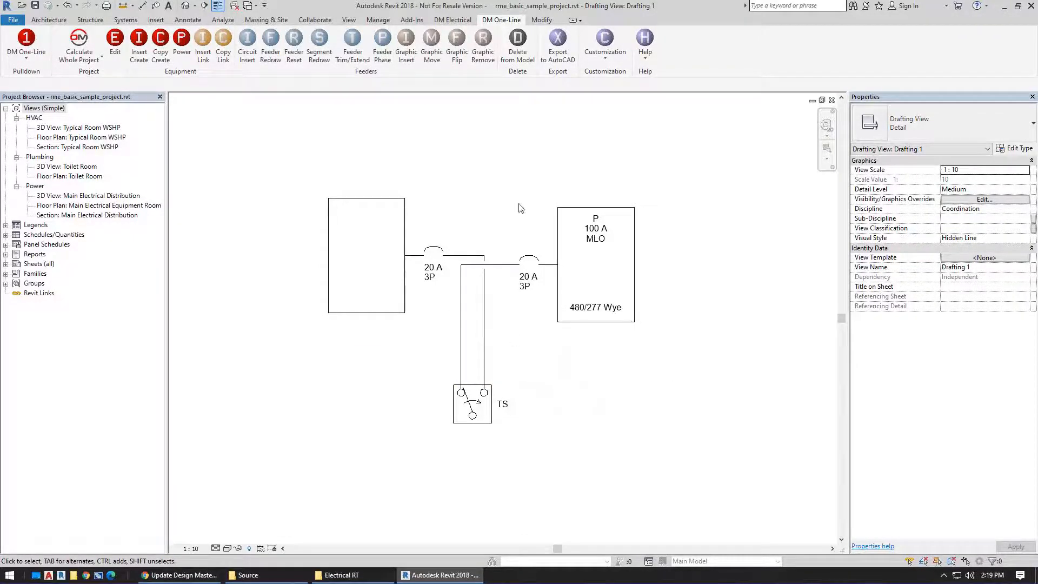
left_click_drag(519, 191, 474, 225)
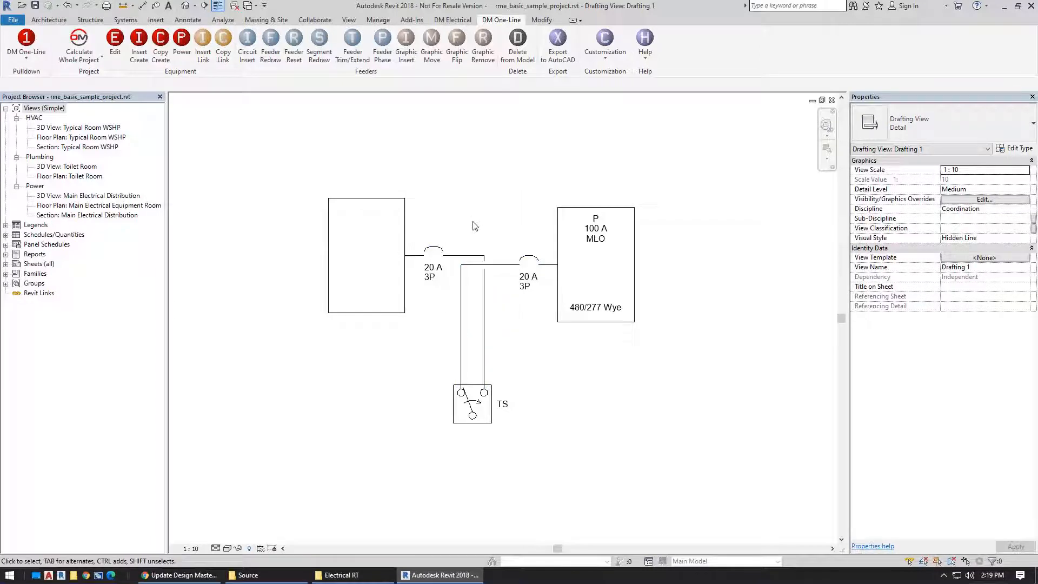
left_click_drag(533, 197, 444, 324)
key("Delete")
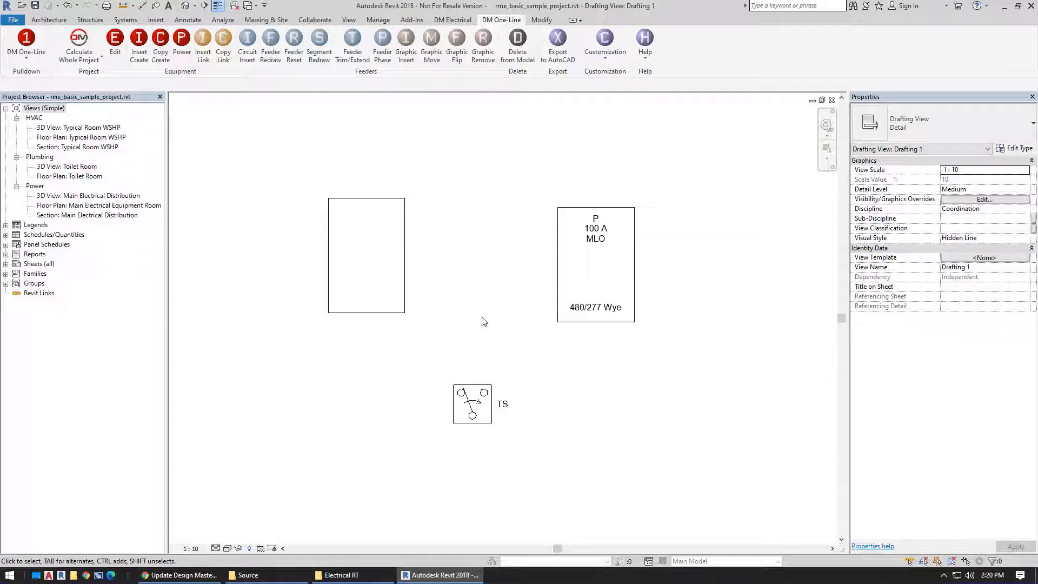
Step: Redraw Feeder 1 from the bottom centre of tagged panel P, routed down, left and up over to the right terminal of TS
left_click(268, 57)
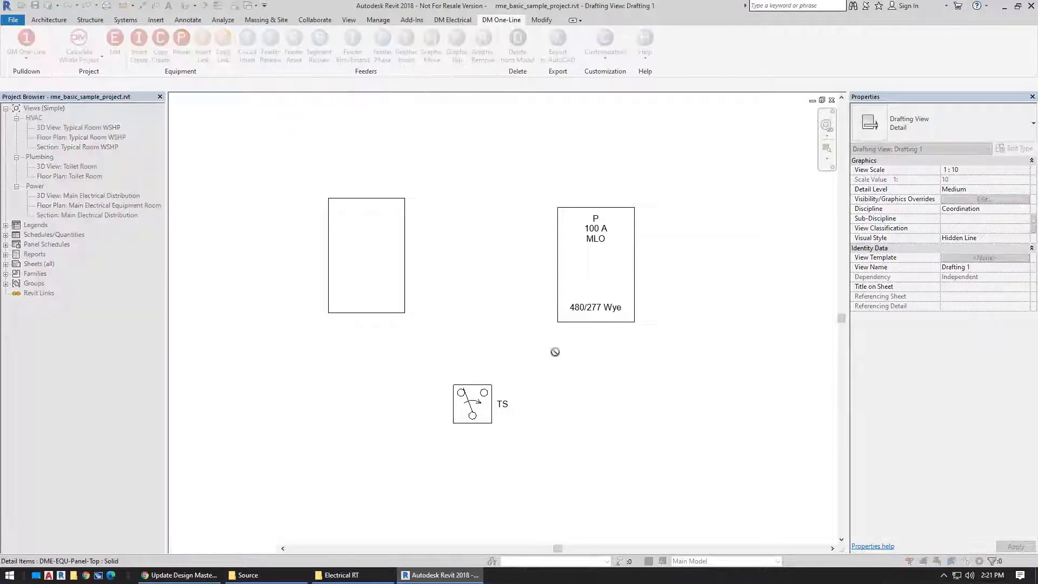
left_click(479, 388)
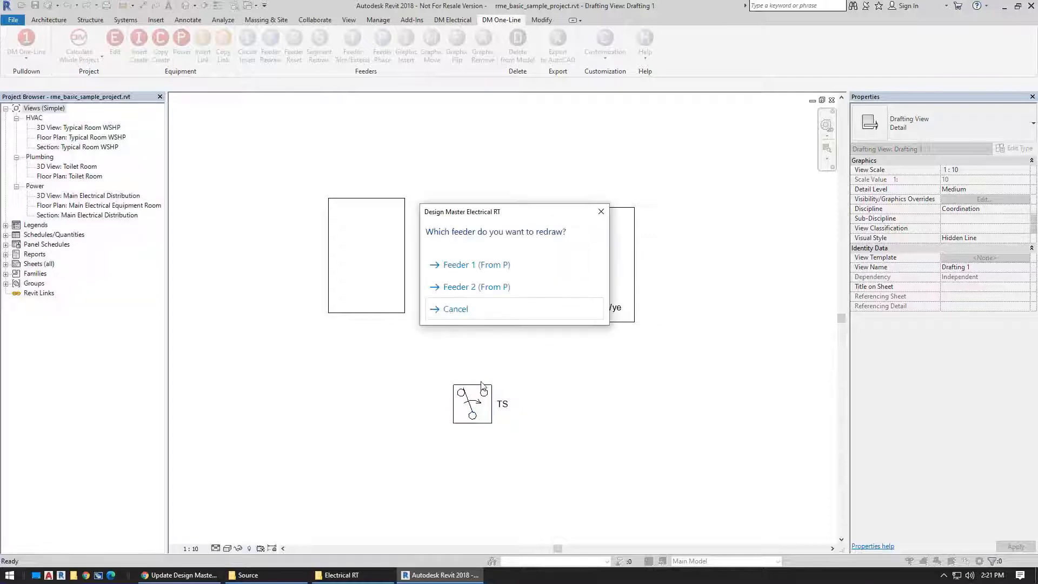
left_click(495, 267)
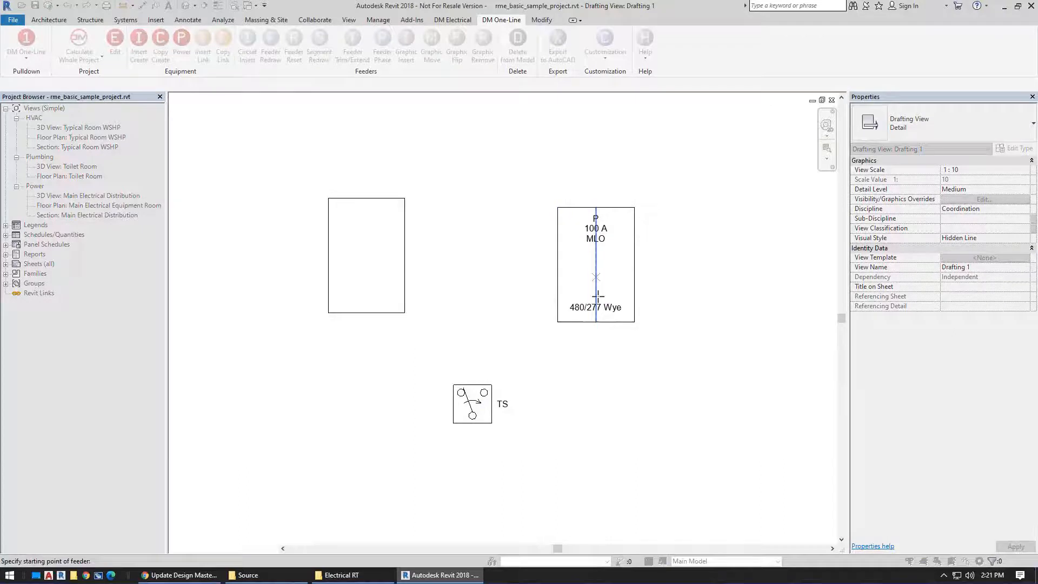
left_click(595, 322)
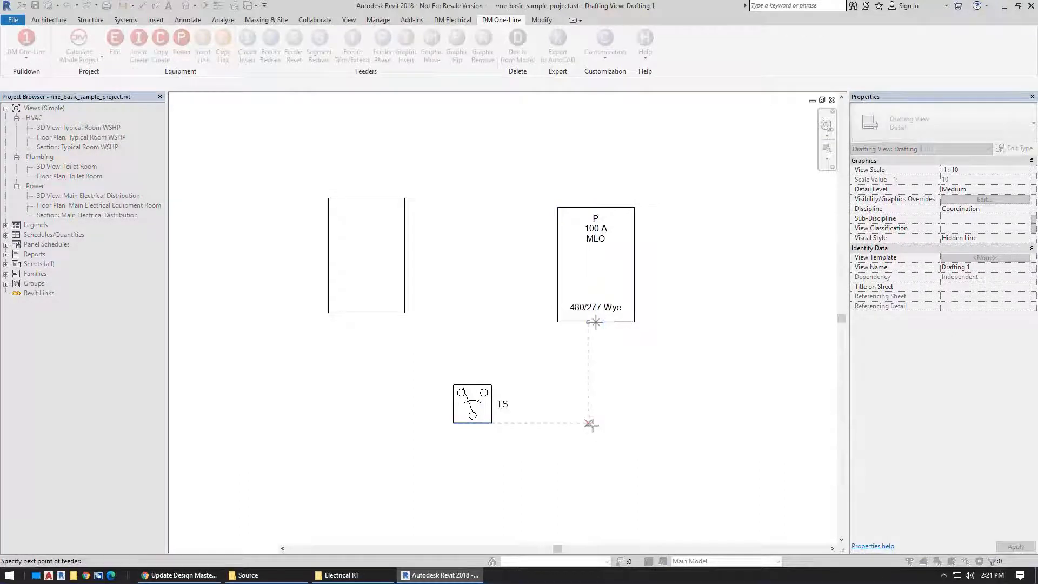
left_click(595, 424)
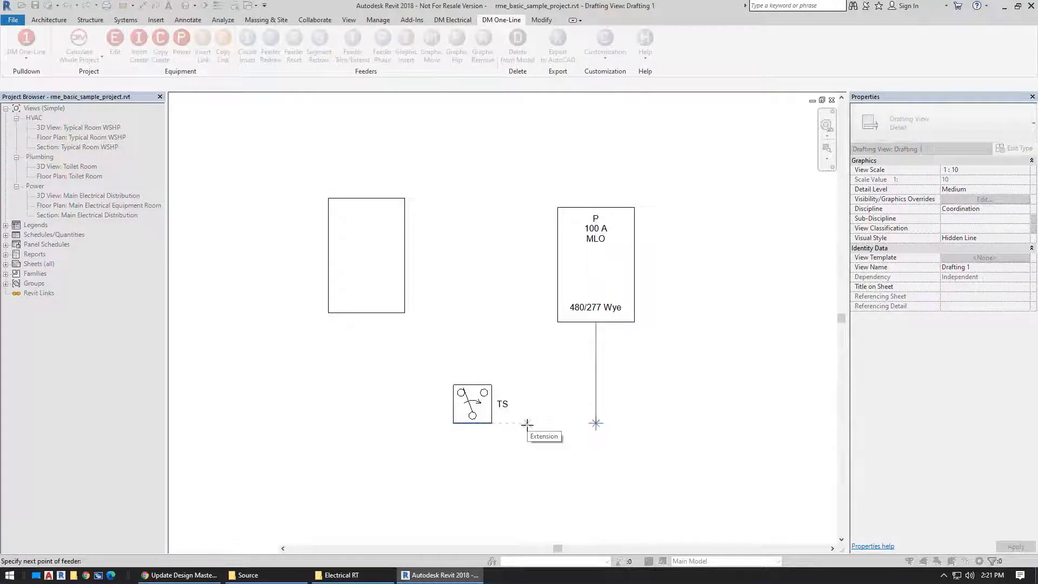
scroll(528, 424, "up", 3)
left_click(528, 422)
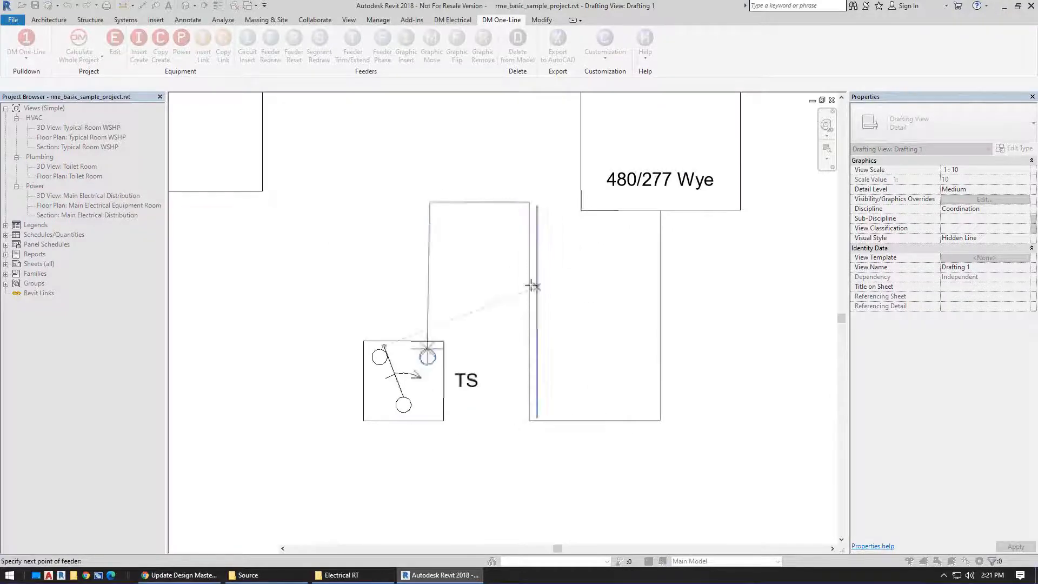
left_click(533, 286)
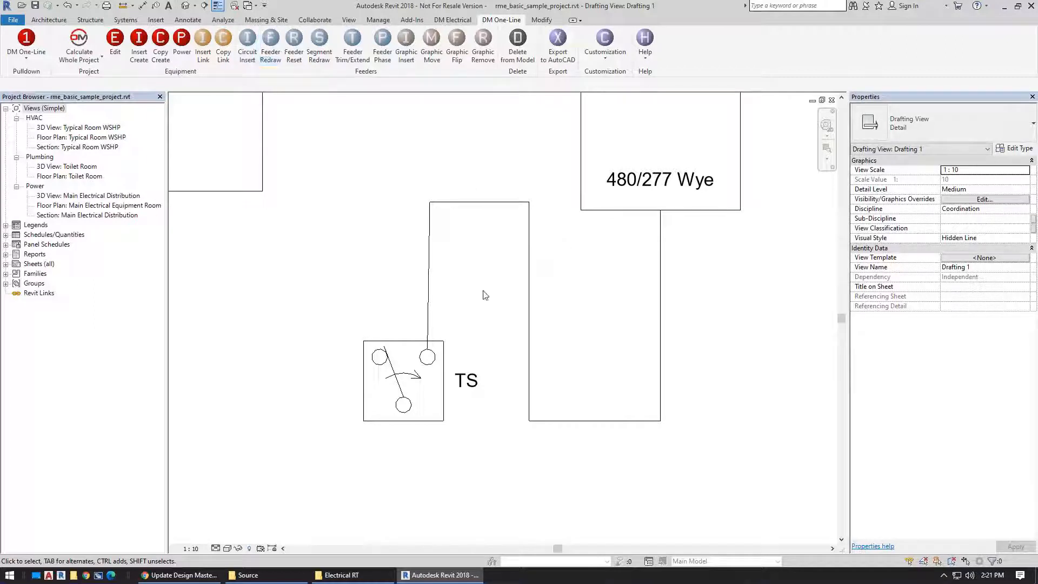
Step: Reset Feeder 2 of transfer switch TS to its default routing from the untagged panel to the left terminal
scroll(462, 187, "down", 3)
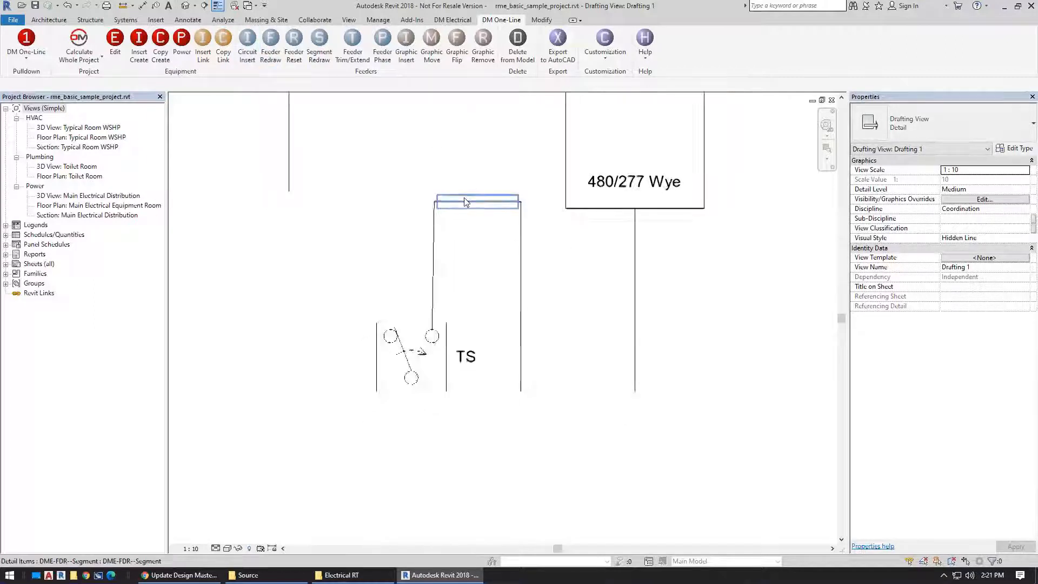
left_click(293, 43)
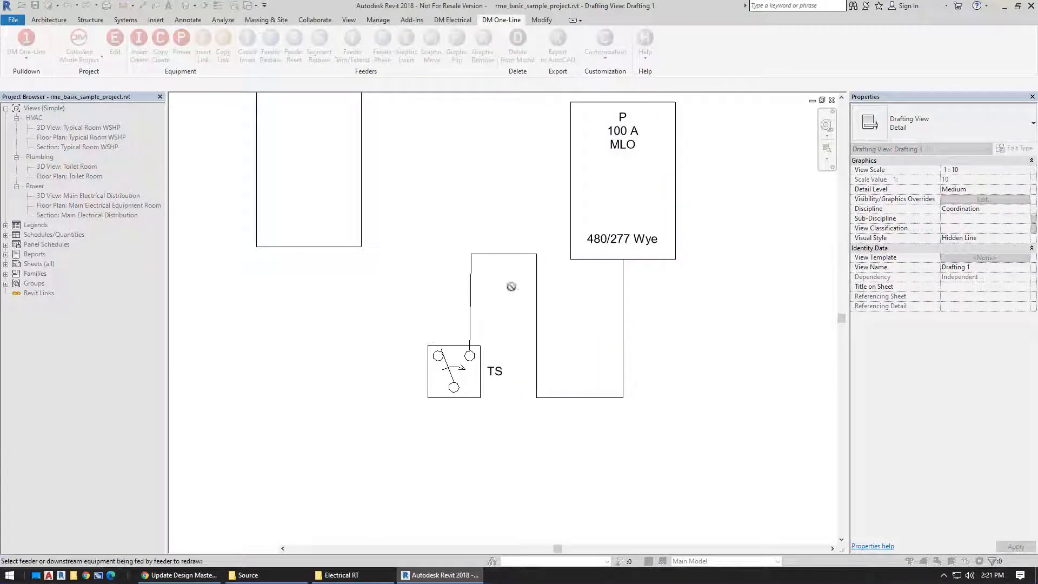
left_click(480, 351)
left_click(489, 292)
left_click(474, 344)
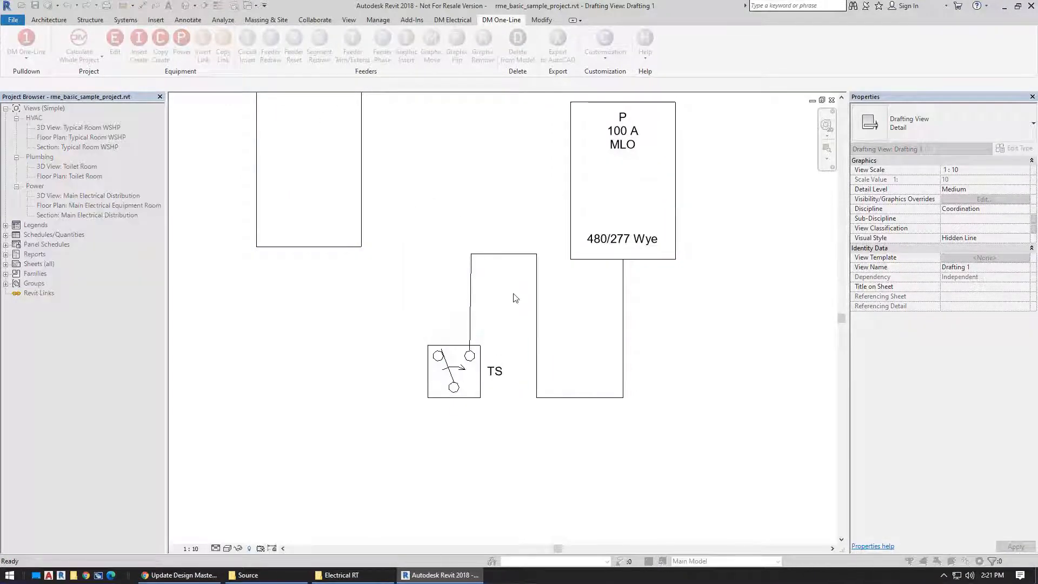
left_click_drag(444, 219, 436, 219)
left_click(473, 213)
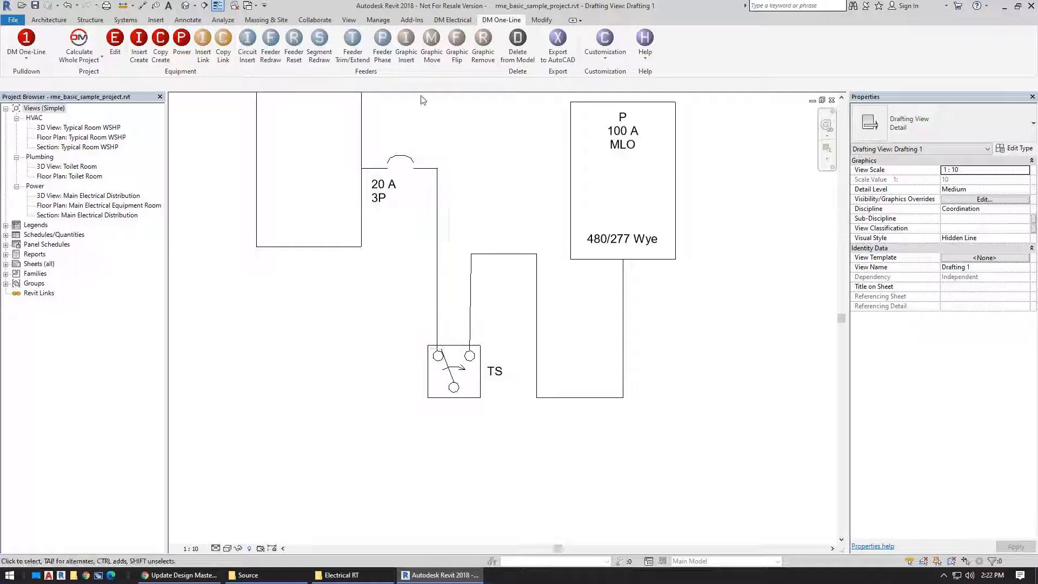
Step: Redraw the vertical segment of Feeder 2 with a jog right, down and back left before it enters the left terminal of TS
middle_click_drag(466, 201, 474, 244)
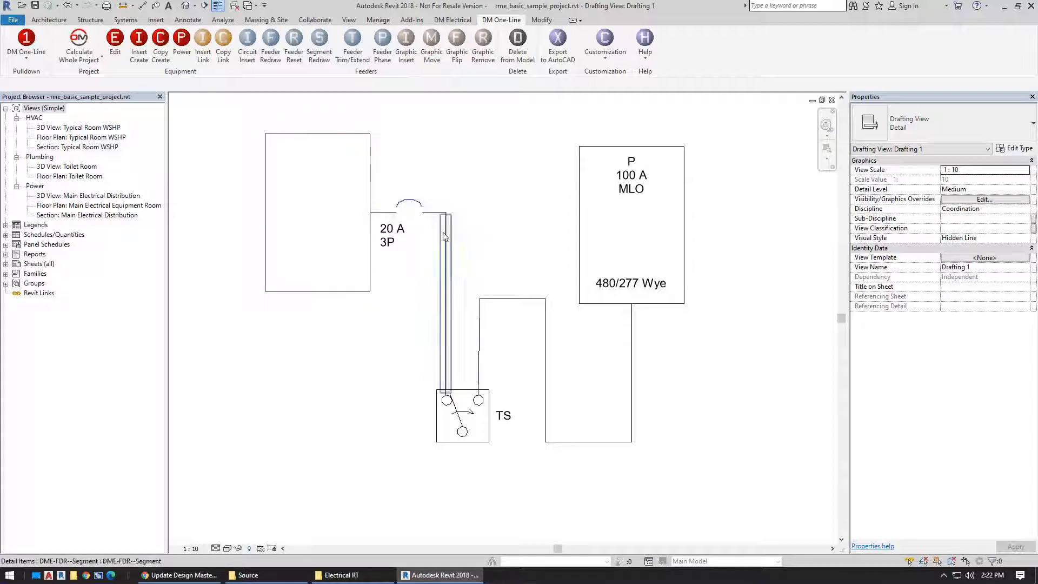
left_click(318, 53)
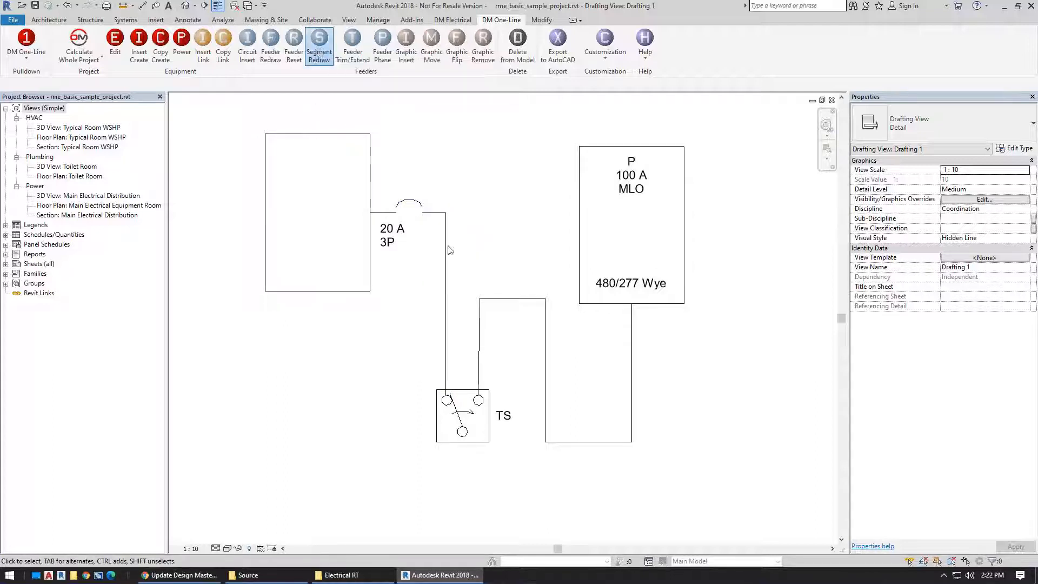
left_click(445, 242)
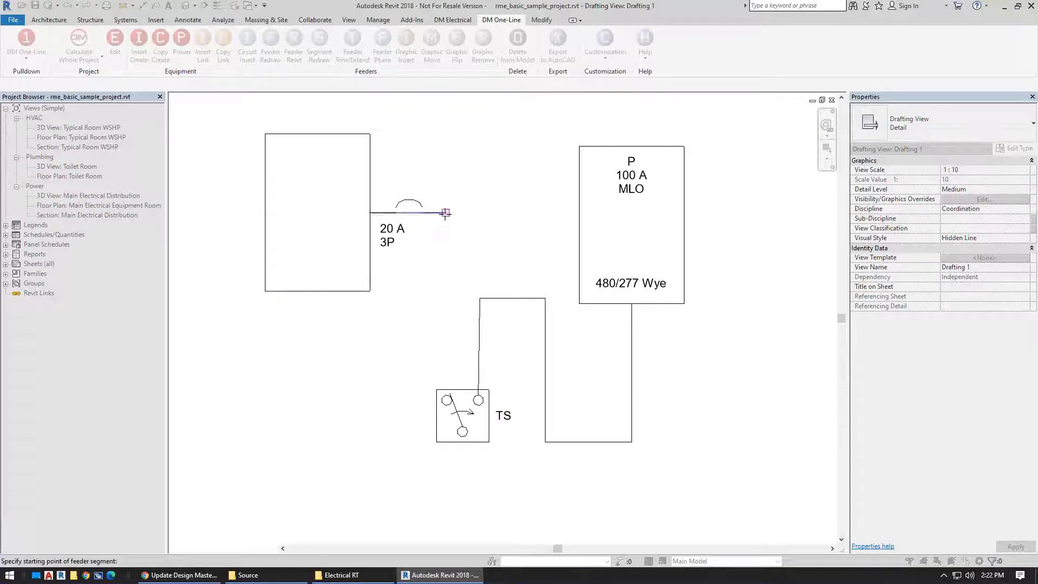
left_click(446, 213)
left_click(448, 272)
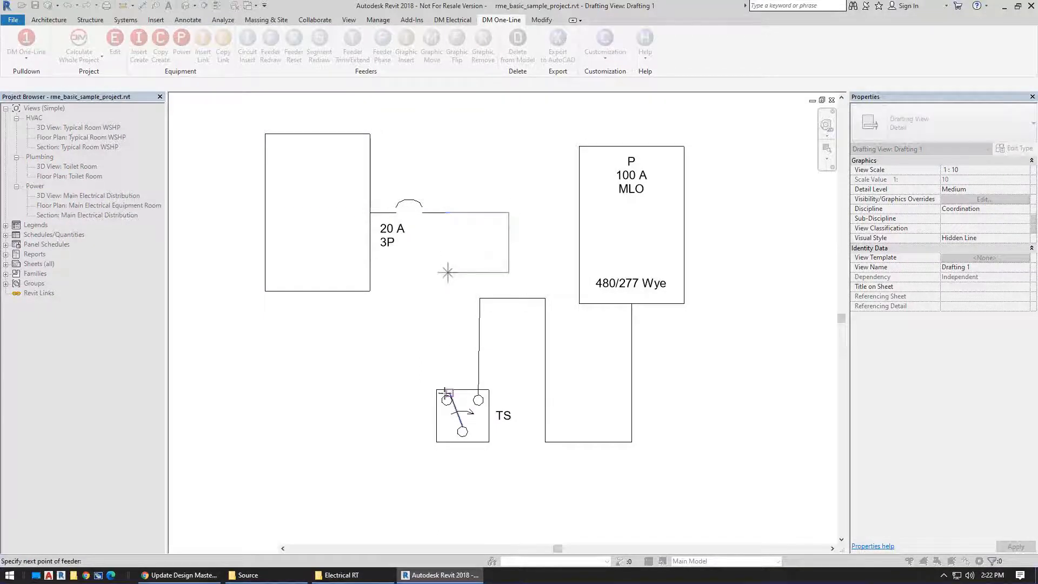
left_click(447, 397)
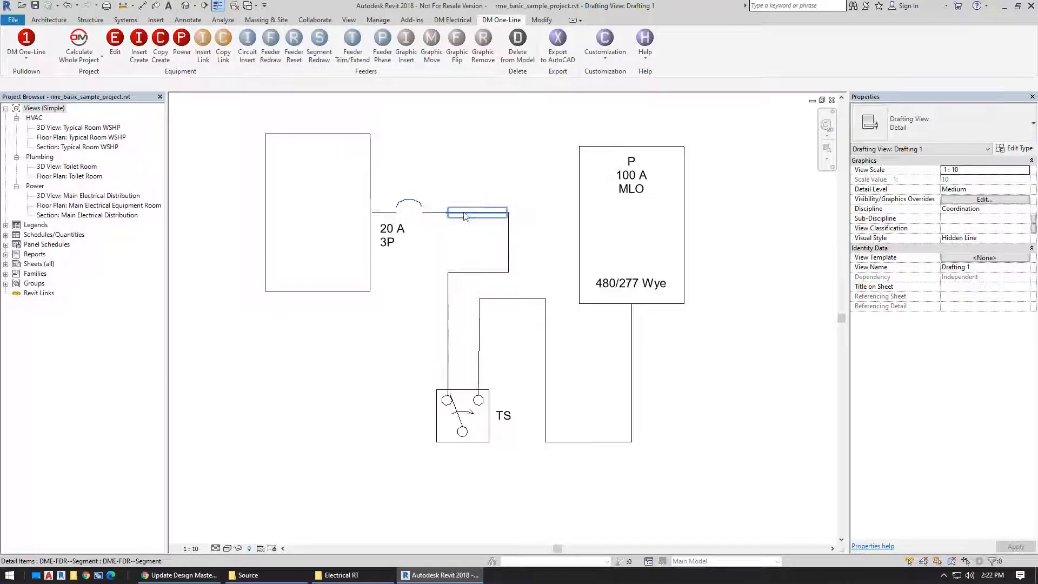
Step: Insert a Meter, CT graphic of type Medium Solid on Feeder 2's upper horizontal segment, beyond the 20 A breaker
left_click(406, 43)
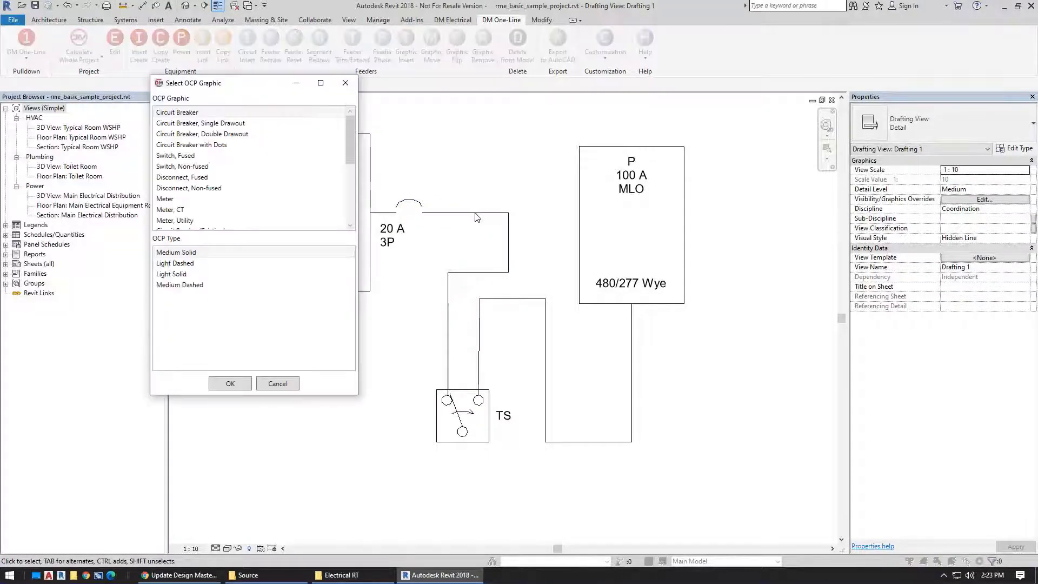
scroll(270, 130, "down", 1)
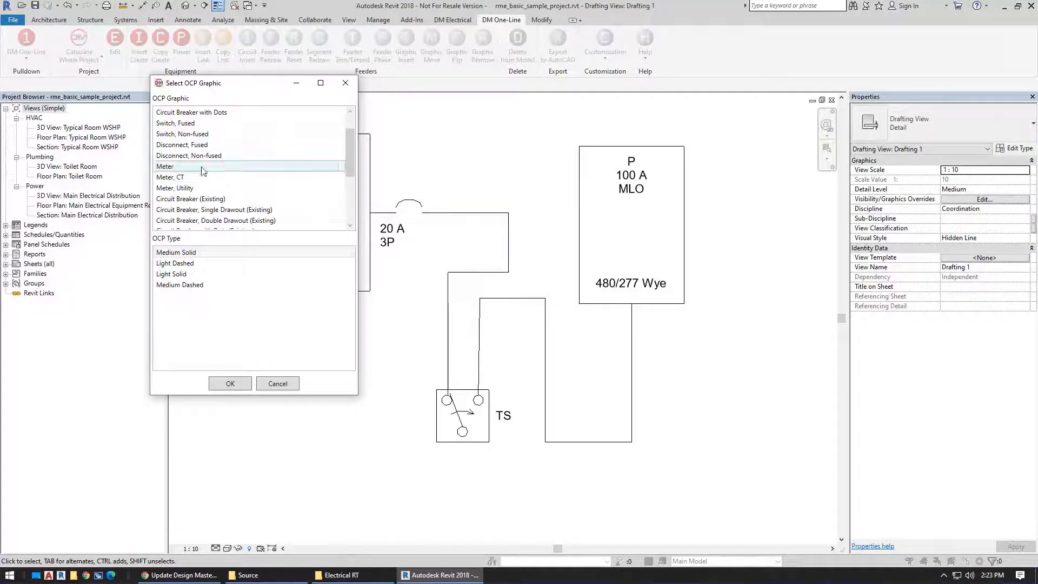
left_click(230, 383)
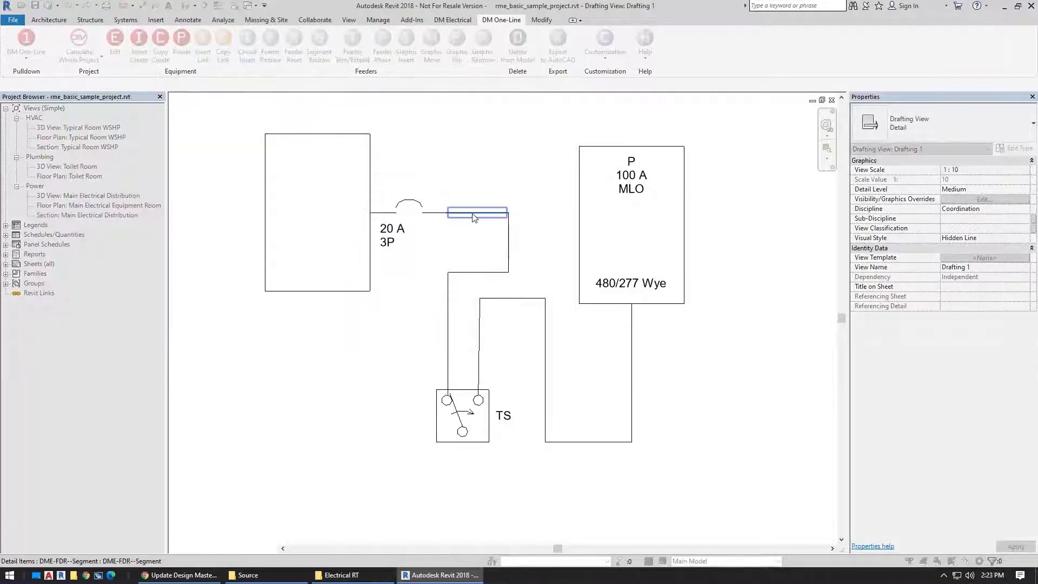
left_click(473, 216)
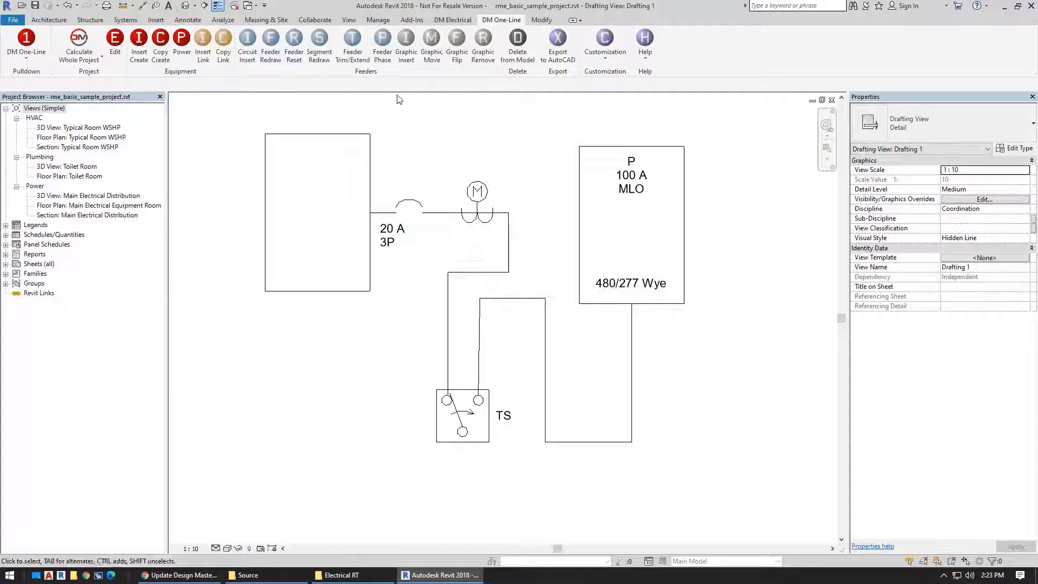
Step: Replace the 20 A 3P breaker graphic on Feeder 2 with a Switch, Fused graphic of type Medium Solid
left_click(406, 40)
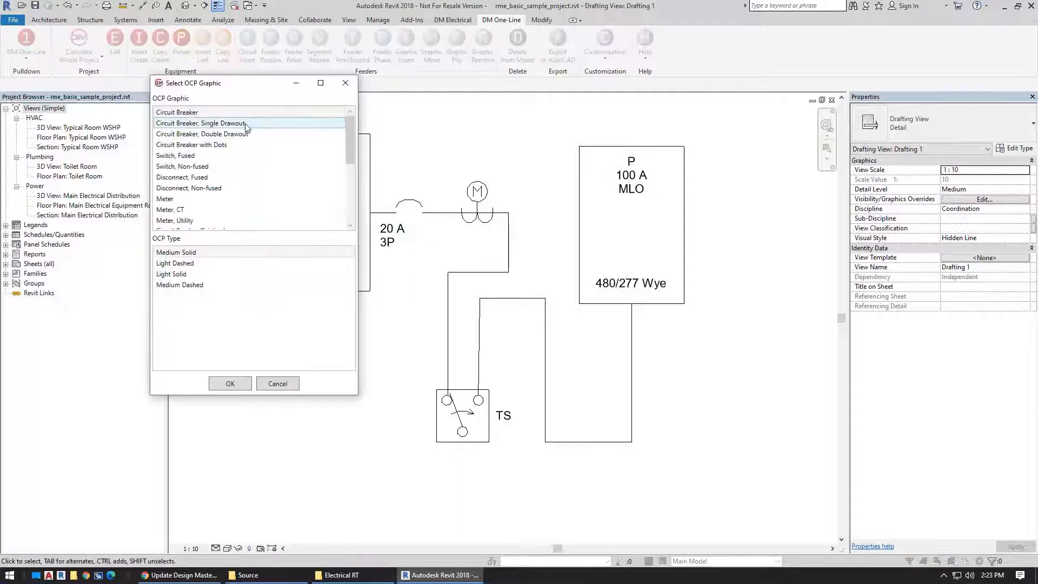
left_click(205, 155)
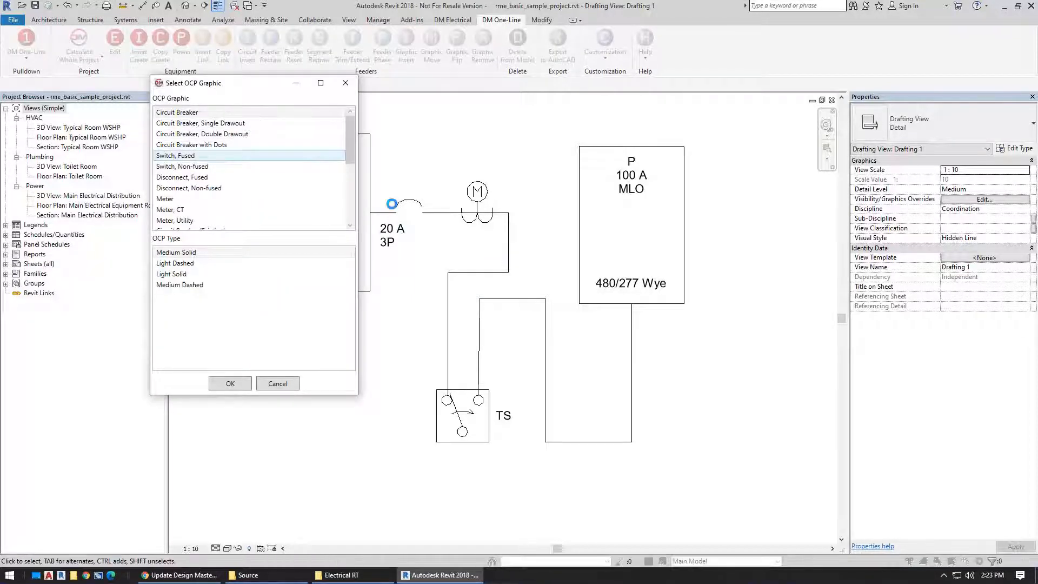
left_click(229, 383)
left_click(402, 209)
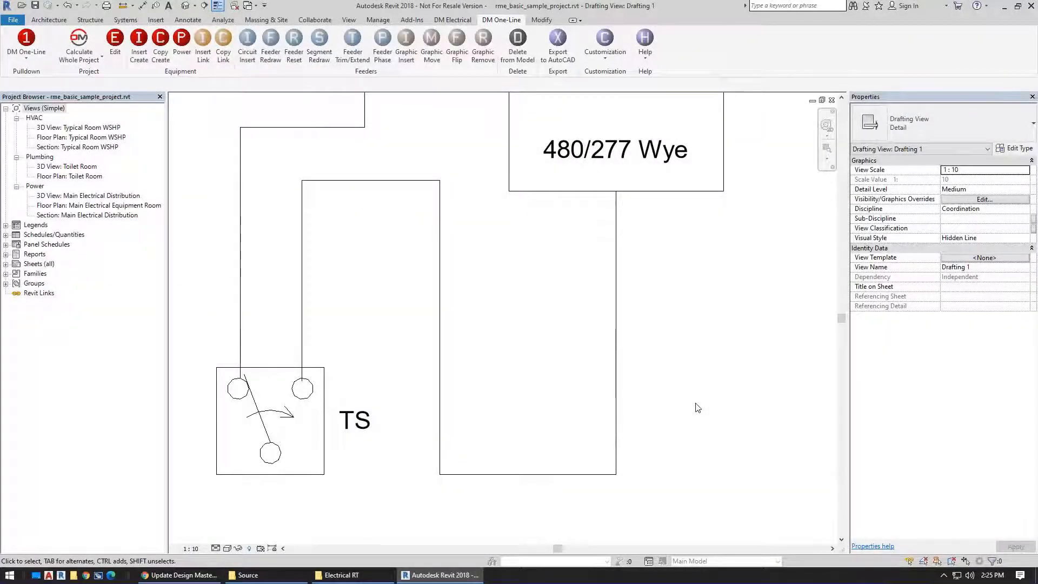
Step: Examine transfer switch TS's panel settings, comparing the fed-from and callout values of Feeder and Feeder 2
scroll(546, 331, "down", 3)
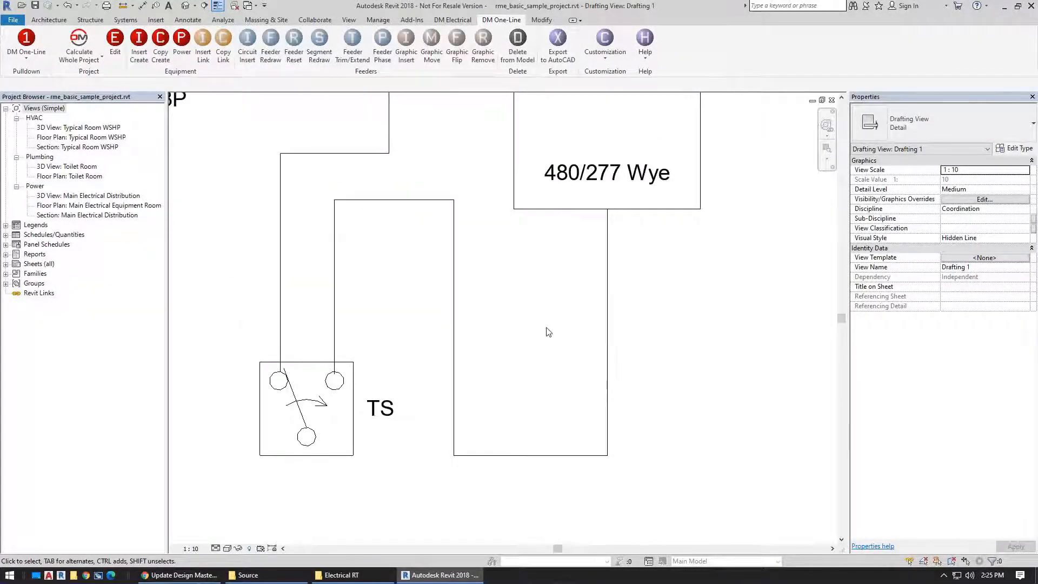
middle_click_drag(416, 274, 511, 319)
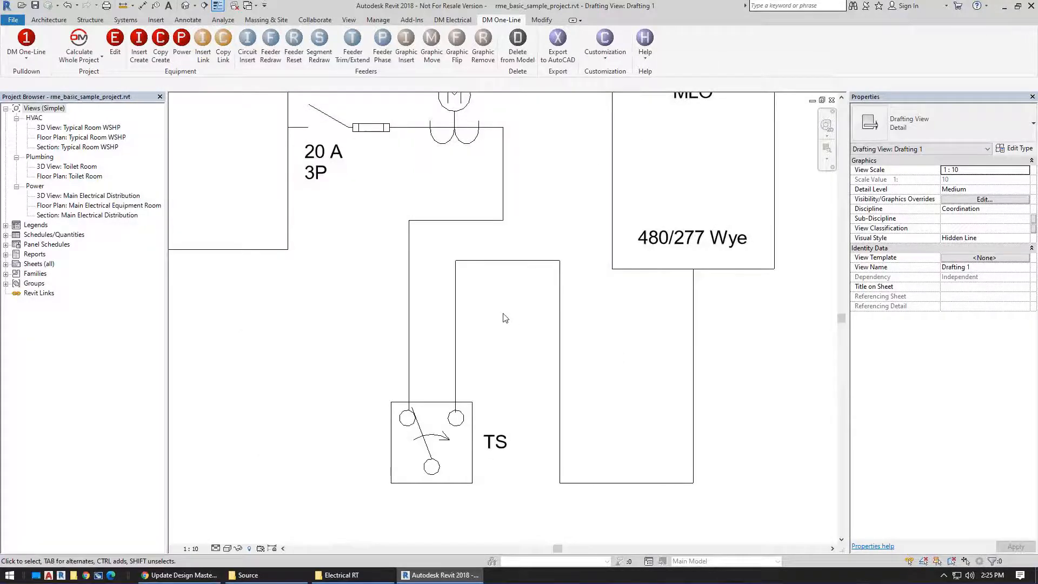
middle_click_drag(341, 335, 391, 297)
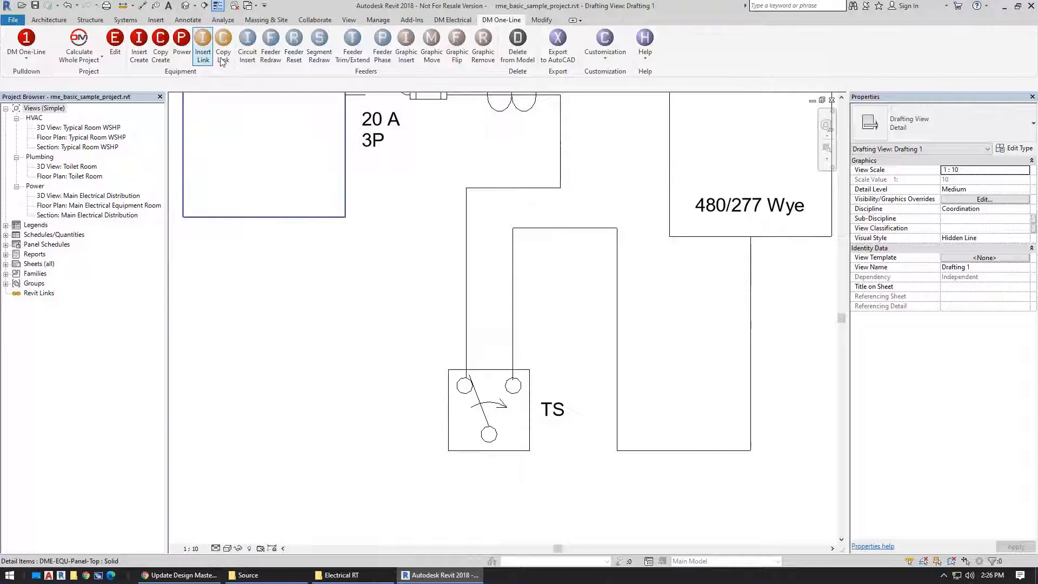
left_click(116, 53)
left_click(479, 344)
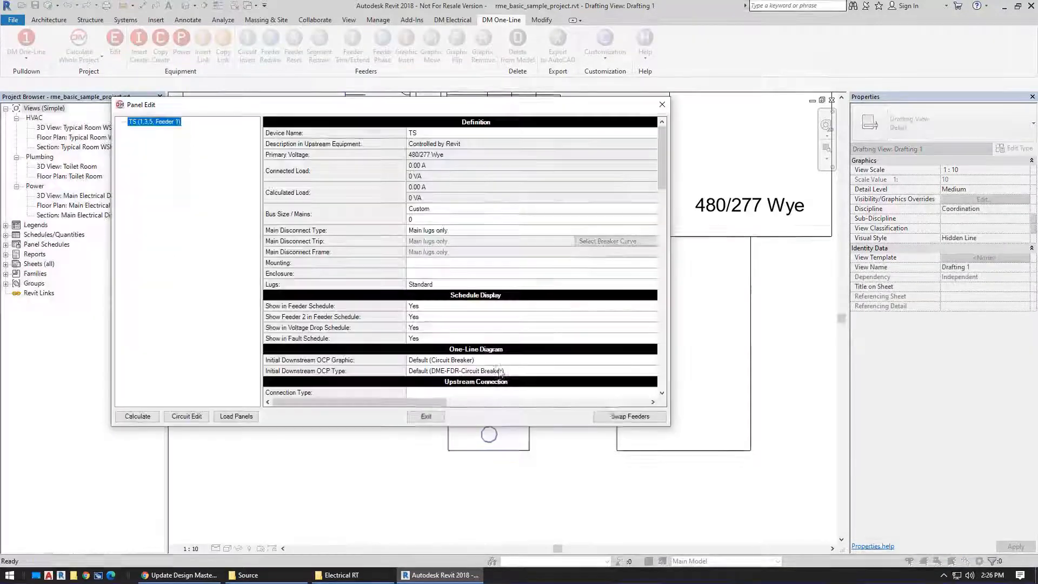
scroll(369, 344, "down", 9)
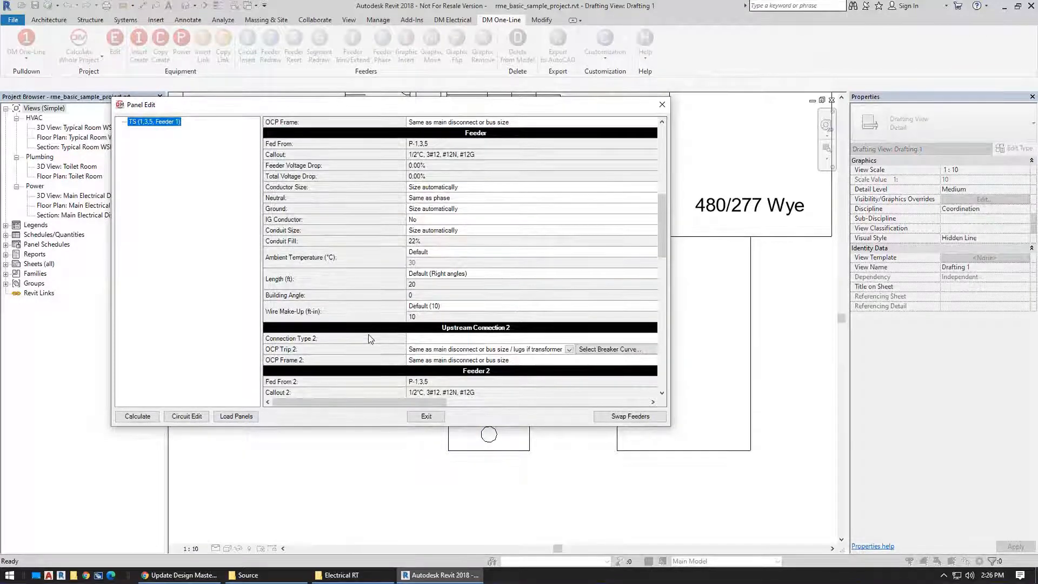
left_click(382, 157)
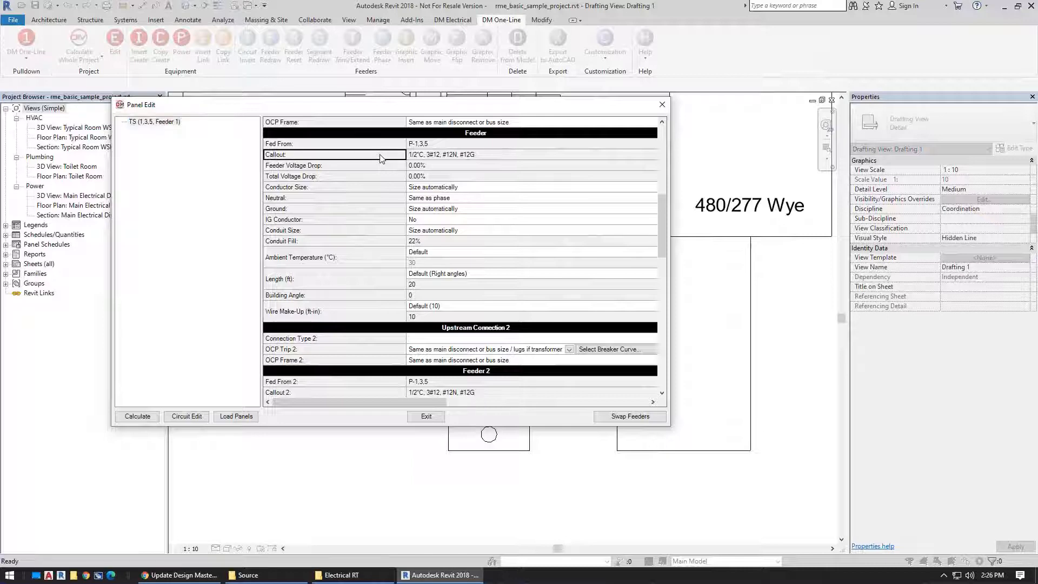
left_click(366, 390)
scroll(365, 388, "down", 4)
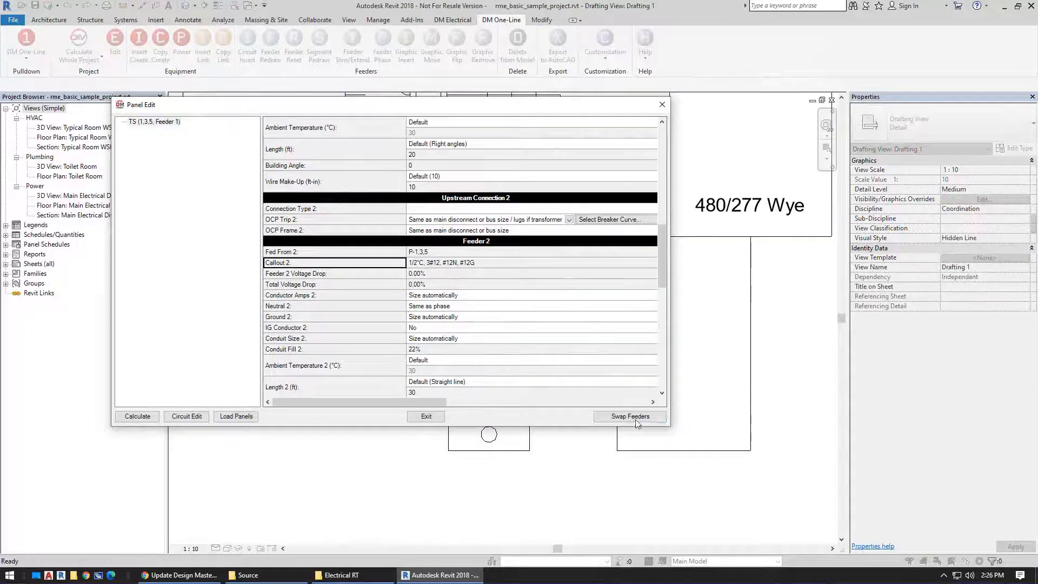
scroll(513, 347, "up", 4)
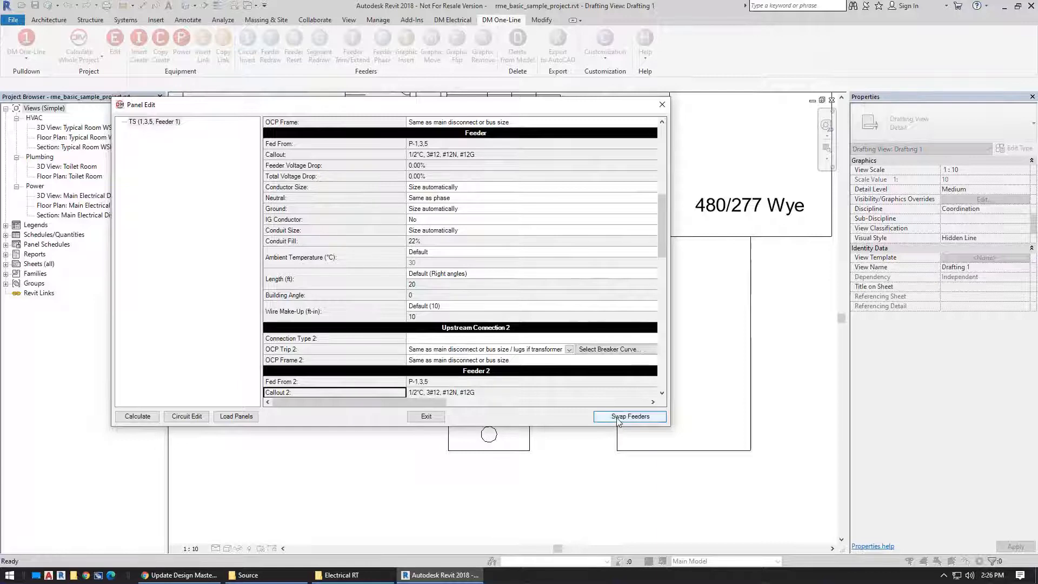
left_click(423, 416)
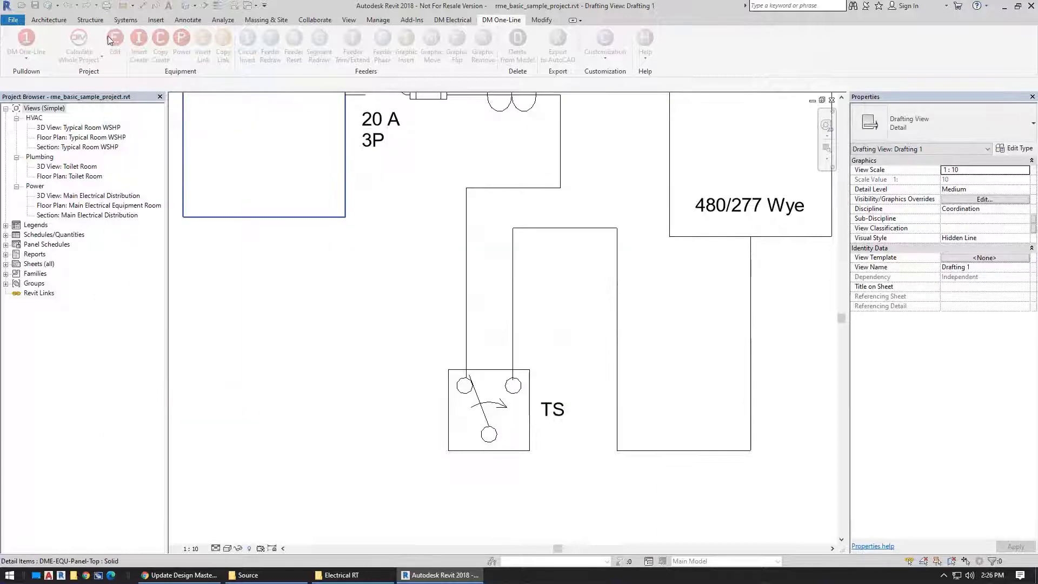
Step: Set the device name of the untagged panel feeding TS to L
left_click(111, 39)
left_click(315, 172)
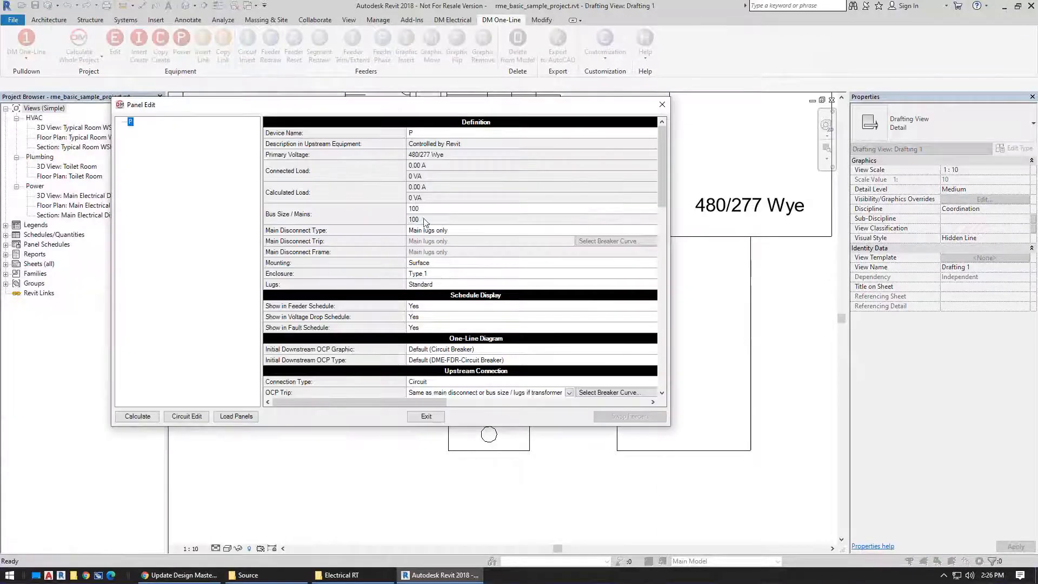
left_click(433, 131)
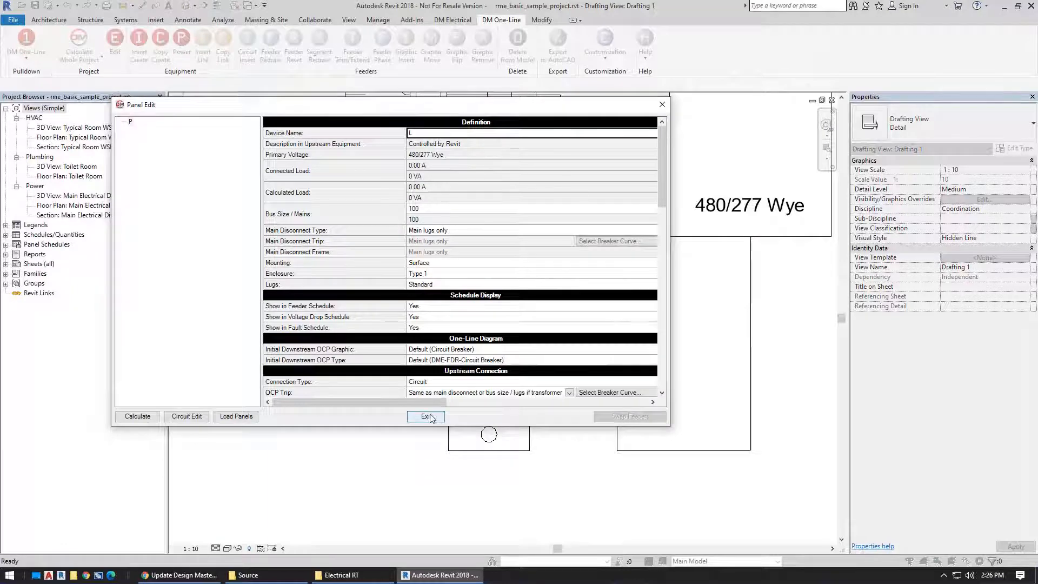
left_click(424, 416)
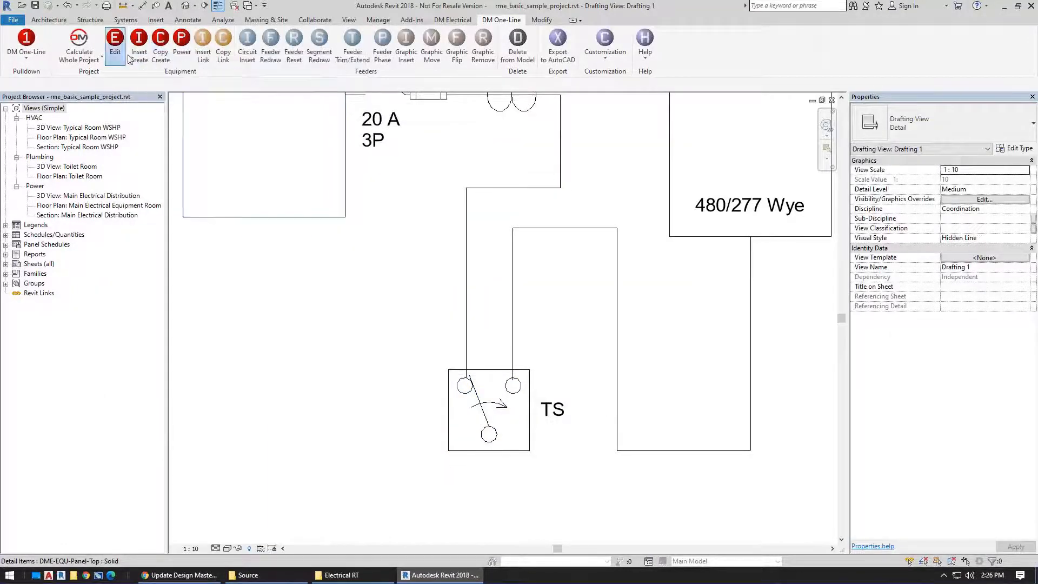
Step: Swap the two upstream feeders of transfer switch TS and check which panel each is fed from
left_click(115, 39)
left_click(486, 358)
scroll(451, 326, "down", 7)
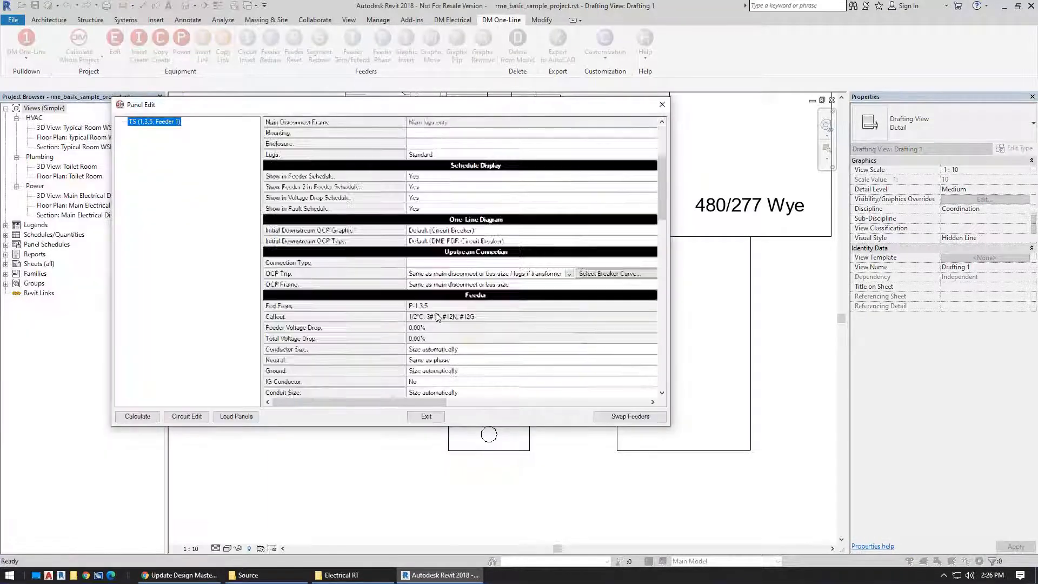
scroll(429, 208, "down", 2)
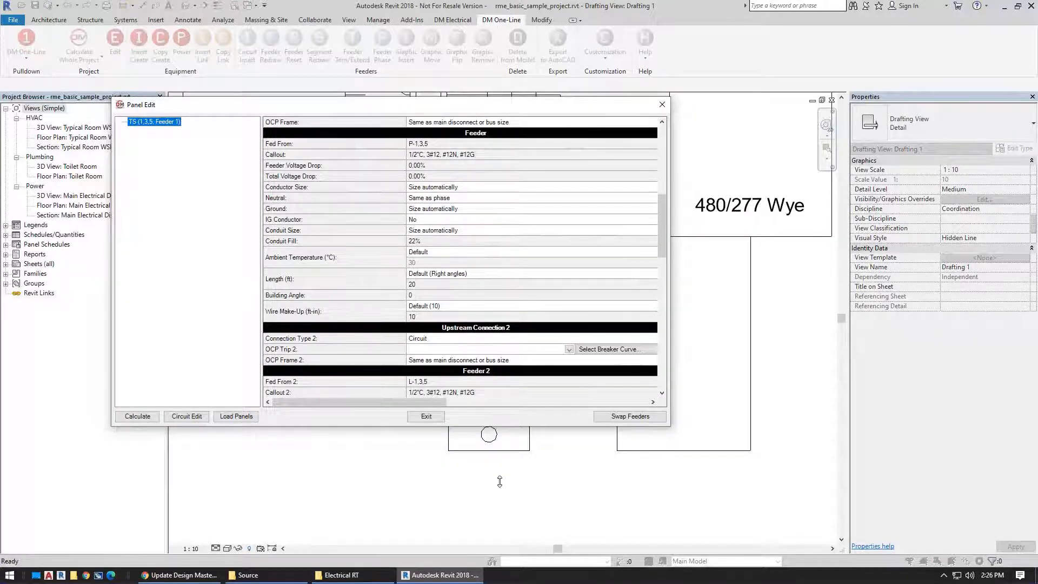
left_click_drag(500, 481, 503, 539)
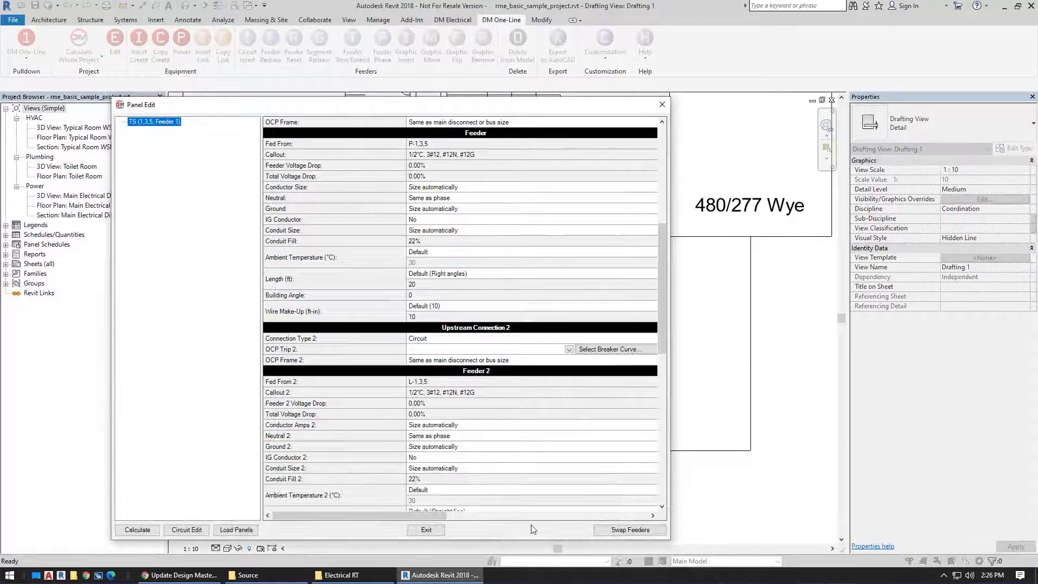
left_click(627, 529)
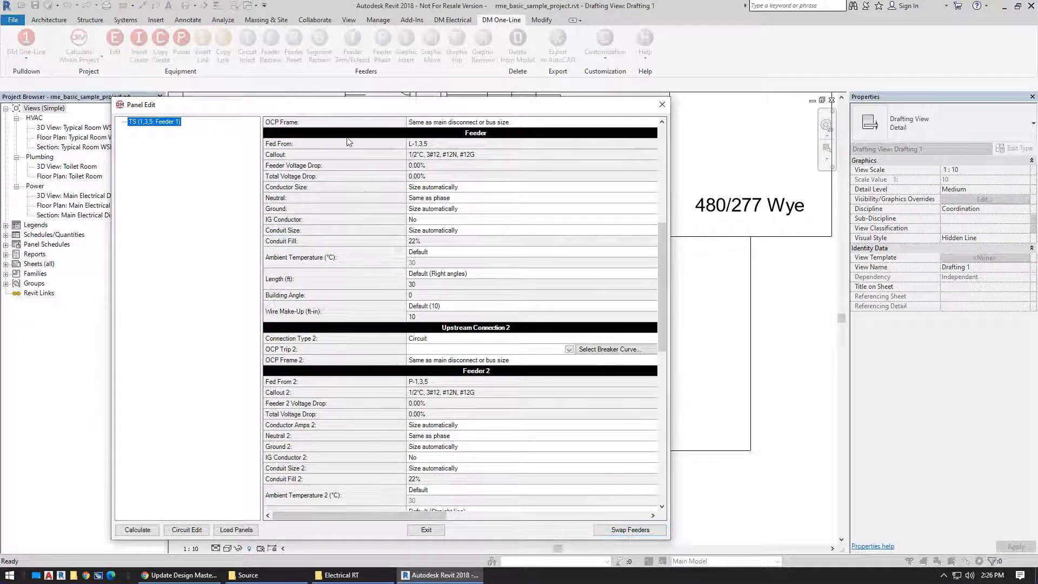
left_click(447, 144)
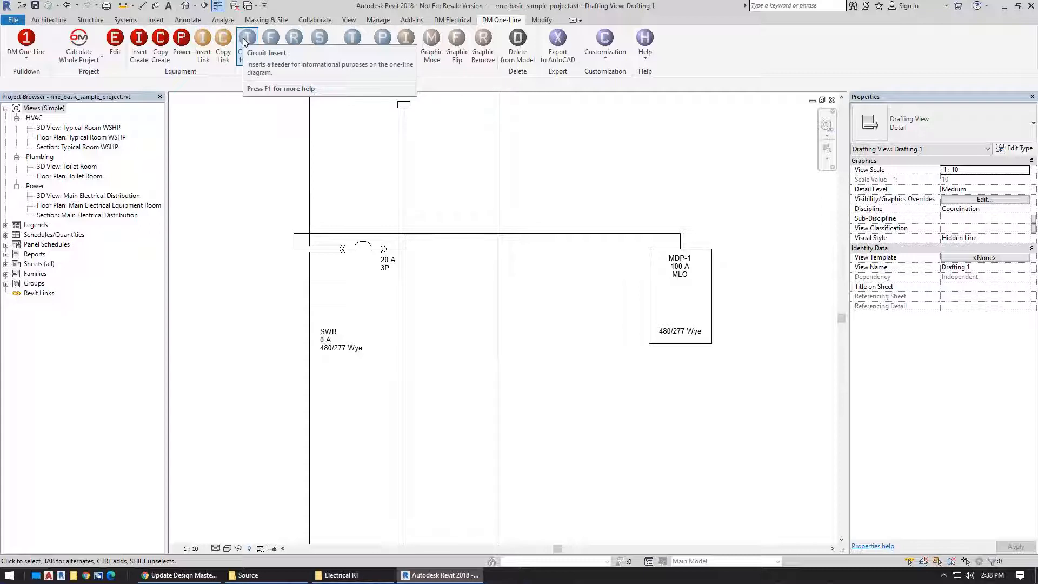
left_click(244, 41)
left_click(501, 163)
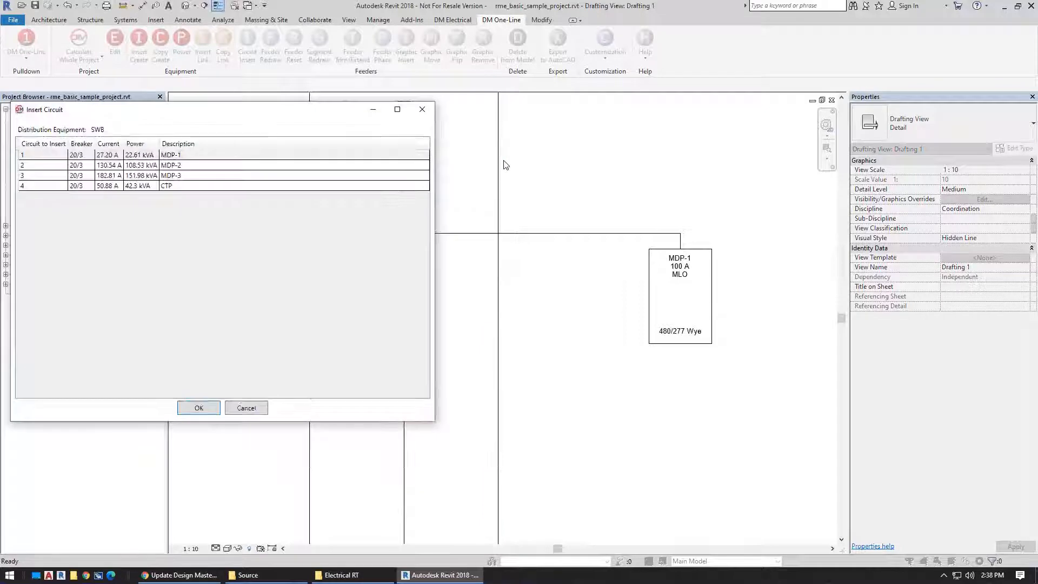
left_click(132, 174)
left_click(132, 165)
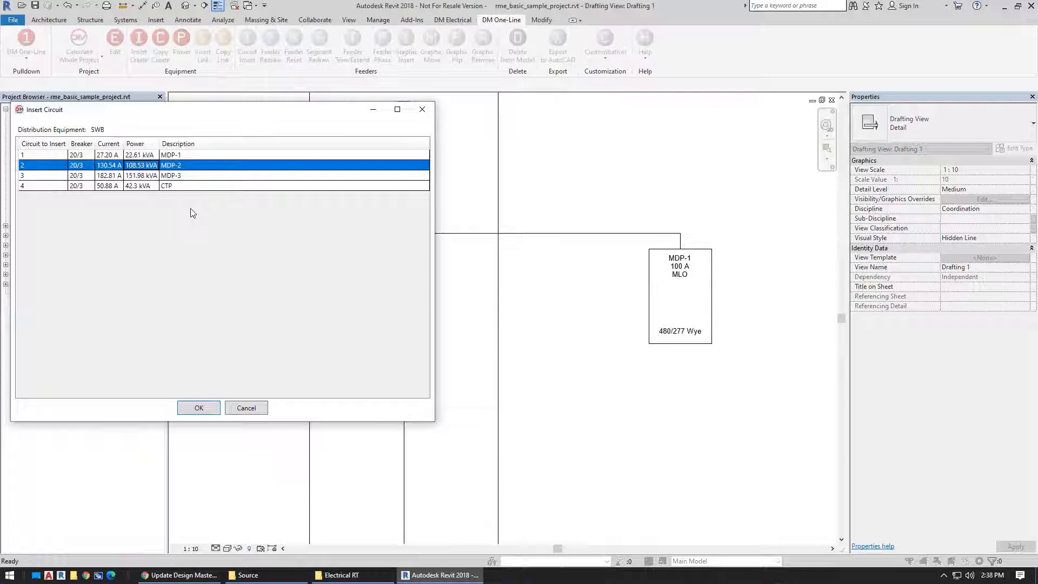
left_click(252, 410)
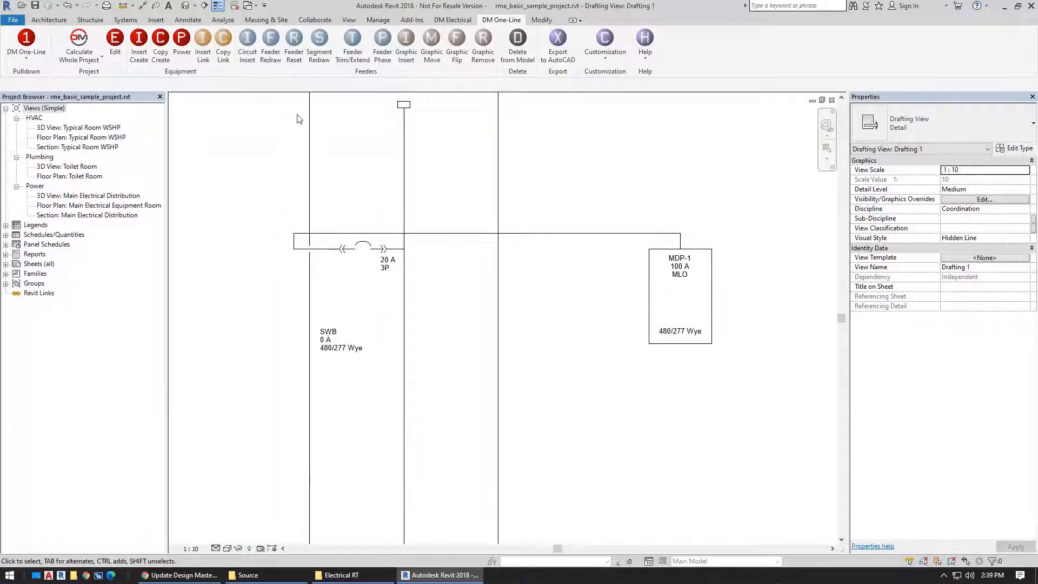
Step: Draft an unconnected circuit with a Medium Solid Circuit Breaker graphic from the SWB bus towards its right edge, and delete its tag
left_click(247, 45)
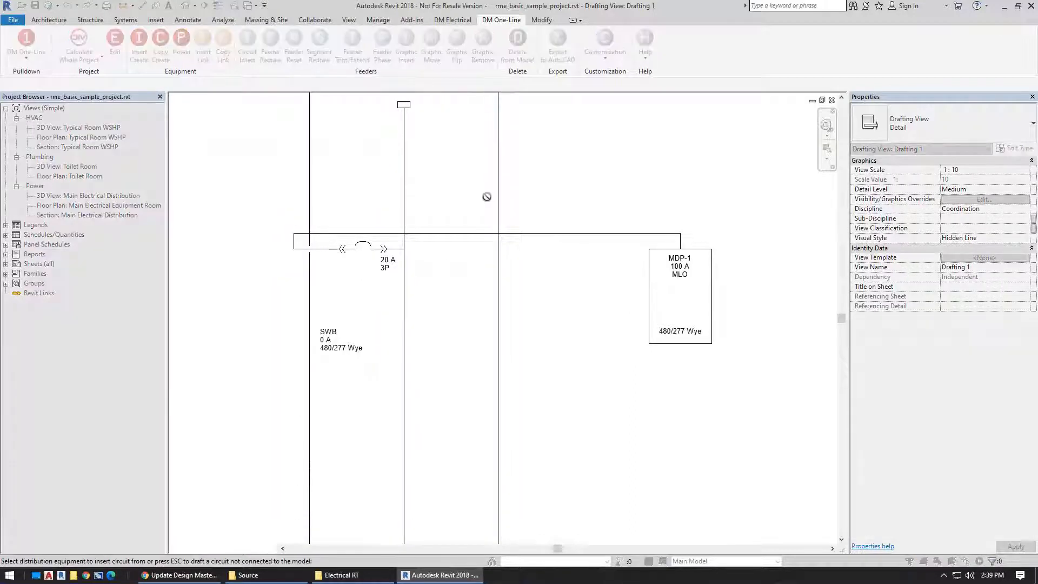
left_click(422, 282)
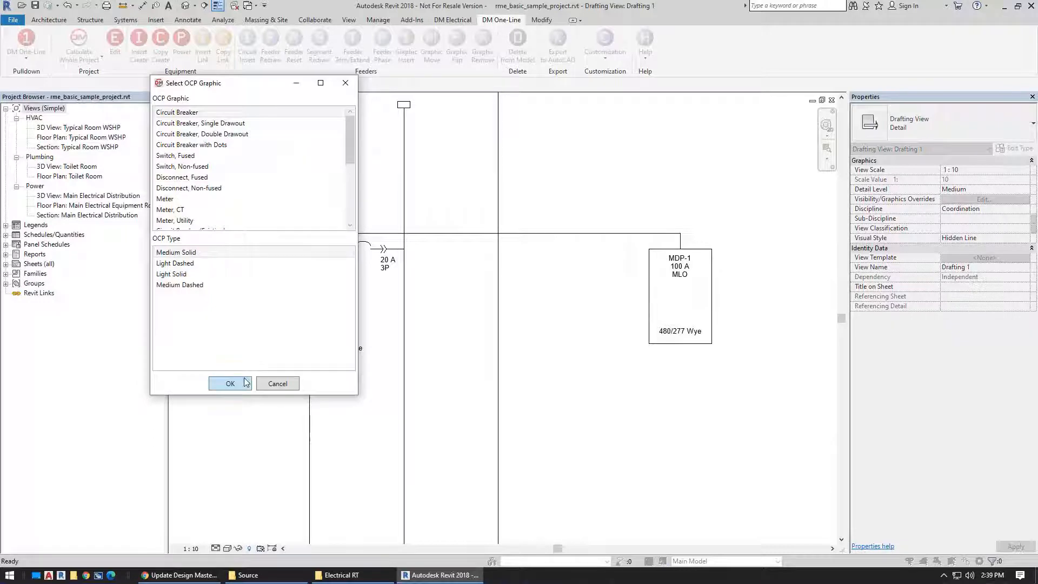
left_click(245, 383)
left_click(404, 358)
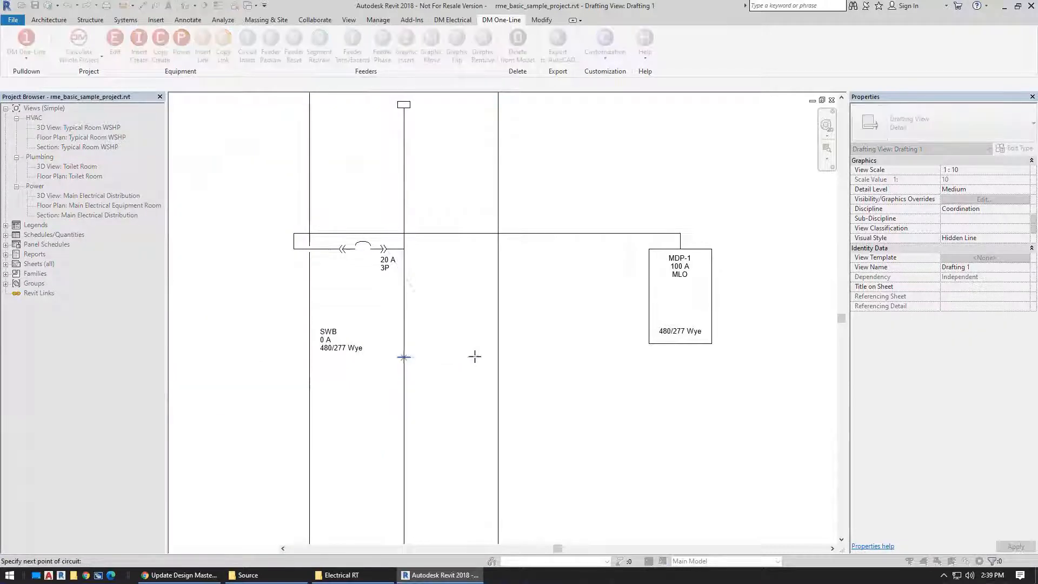
left_click(473, 357)
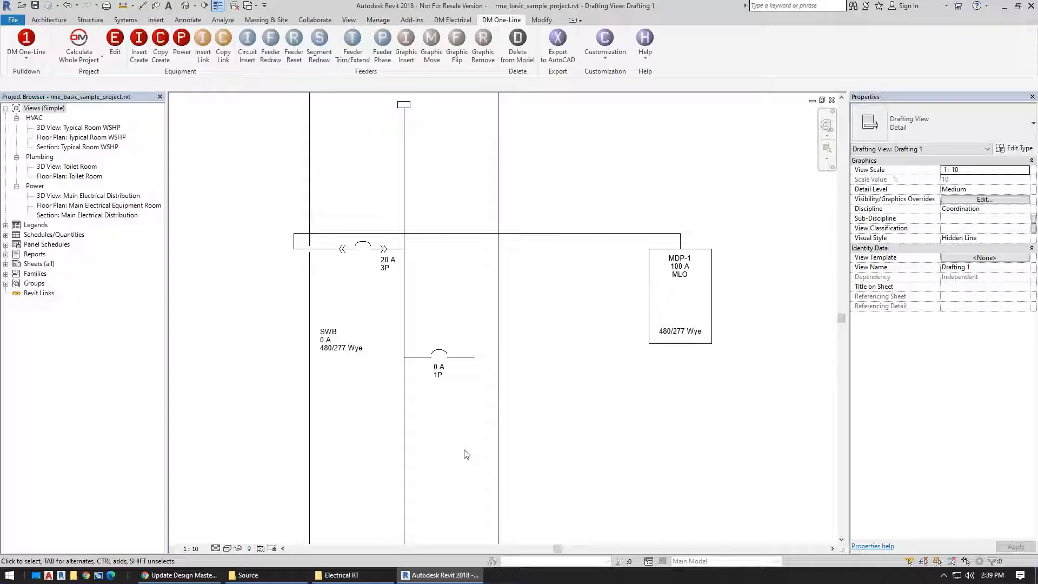
left_click(439, 372)
key("Delete")
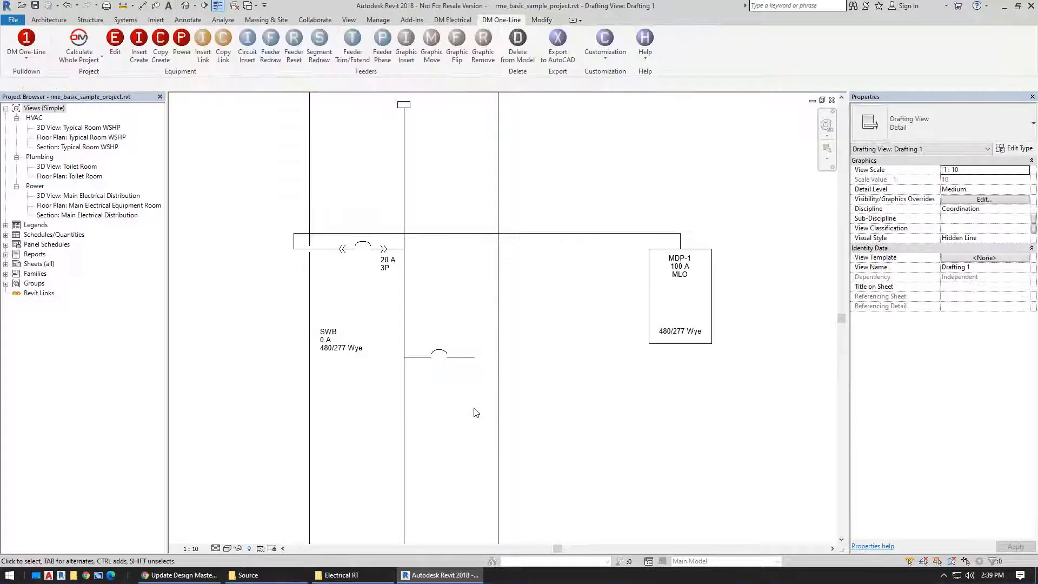
Step: Copy the drafted breaker circuit straight down the SWB bus by about 160
left_click(459, 349)
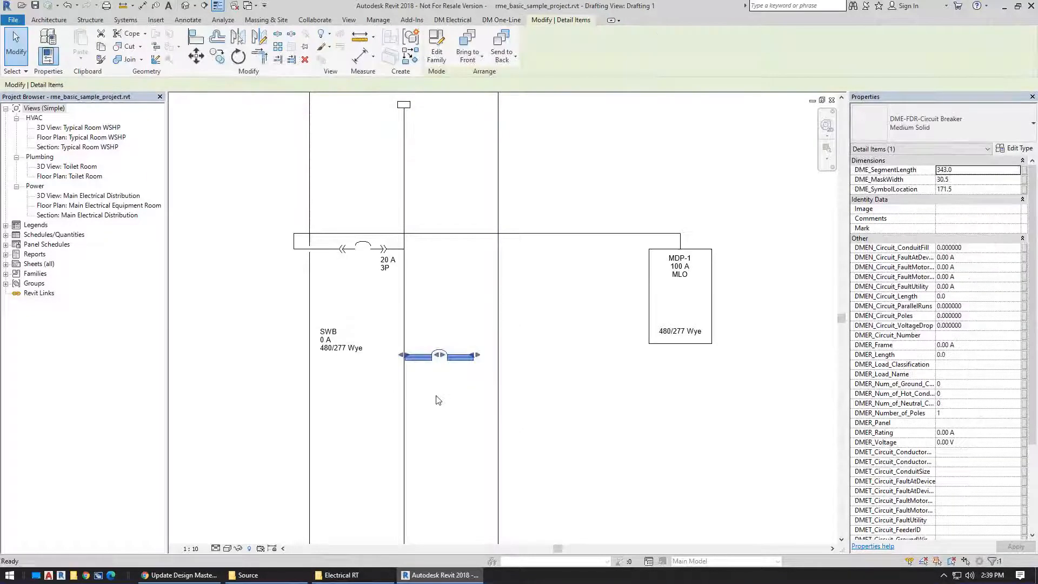
key("c")
key("o")
left_click(461, 290)
left_click(462, 321)
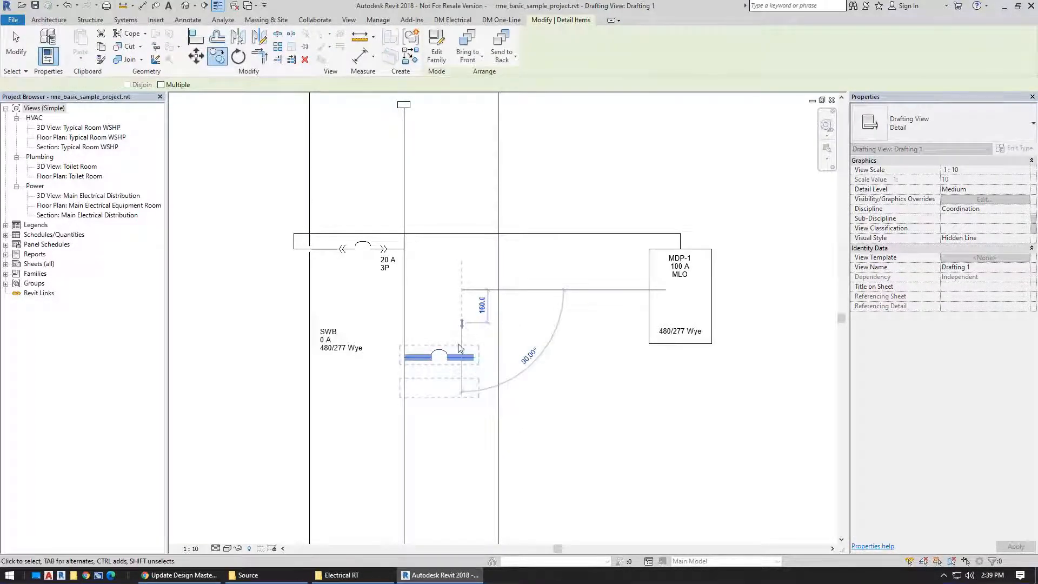
left_click(471, 319)
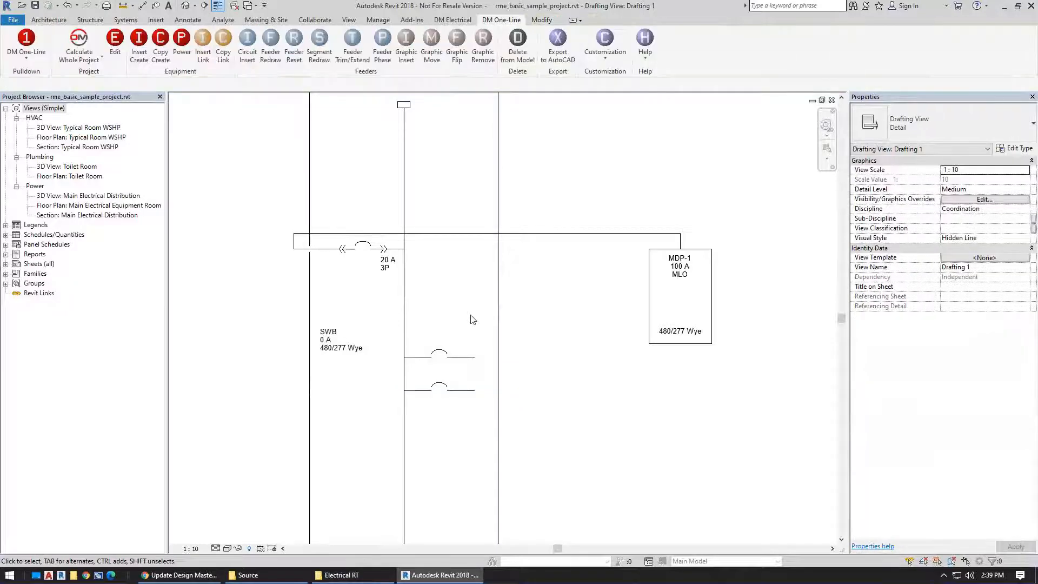